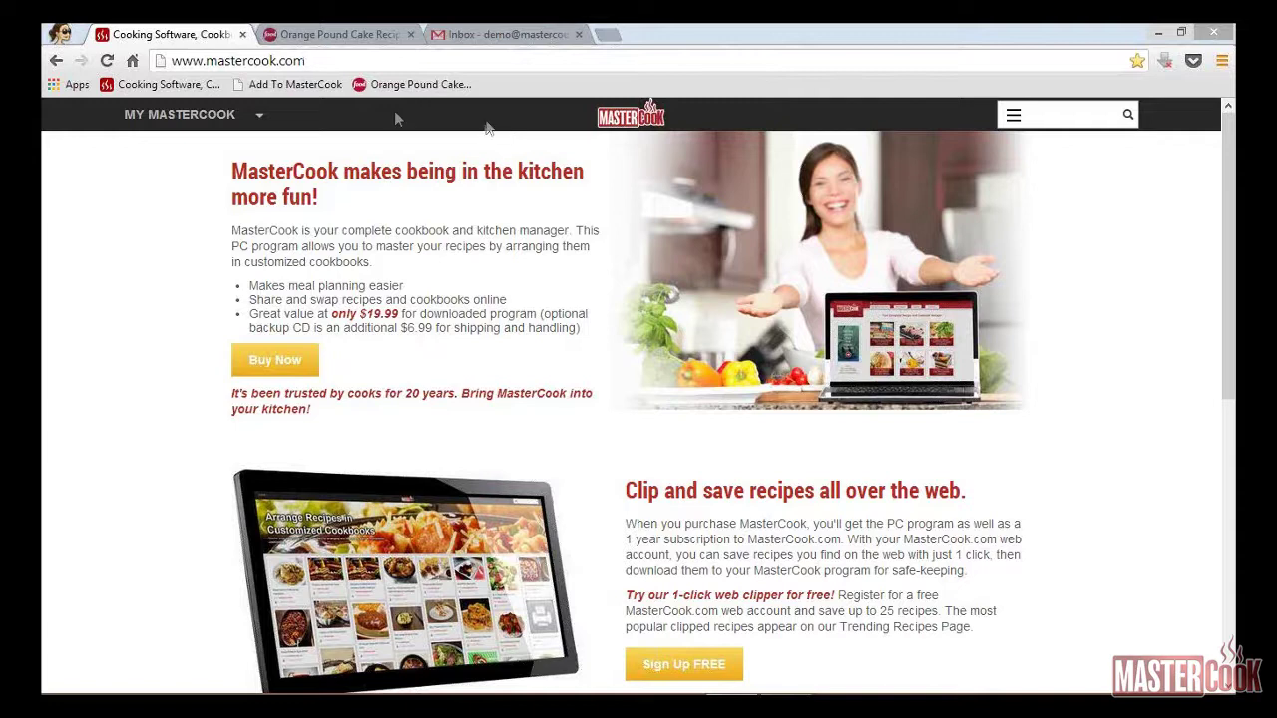
# Step: Glance at the MY MASTERCOOK account sections, then switch to the Orange Pound Cake recipe tab
pyautogui.click(211, 118)
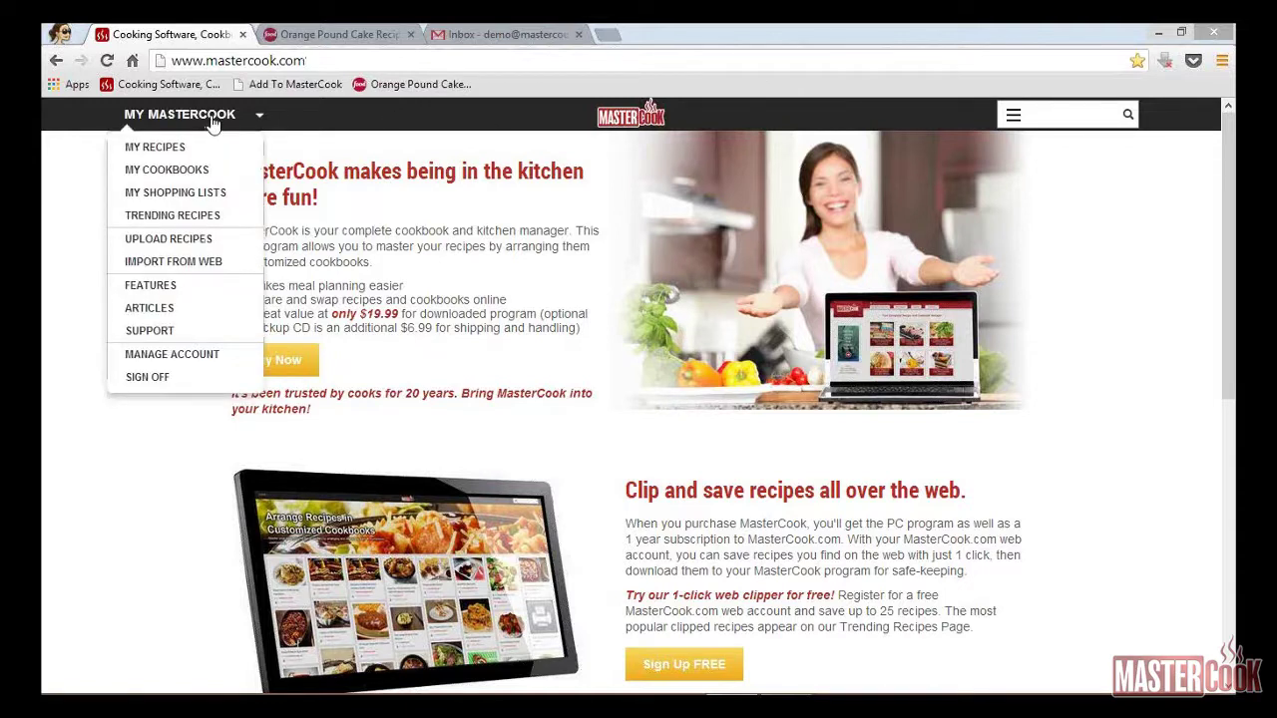
pyautogui.click(211, 118)
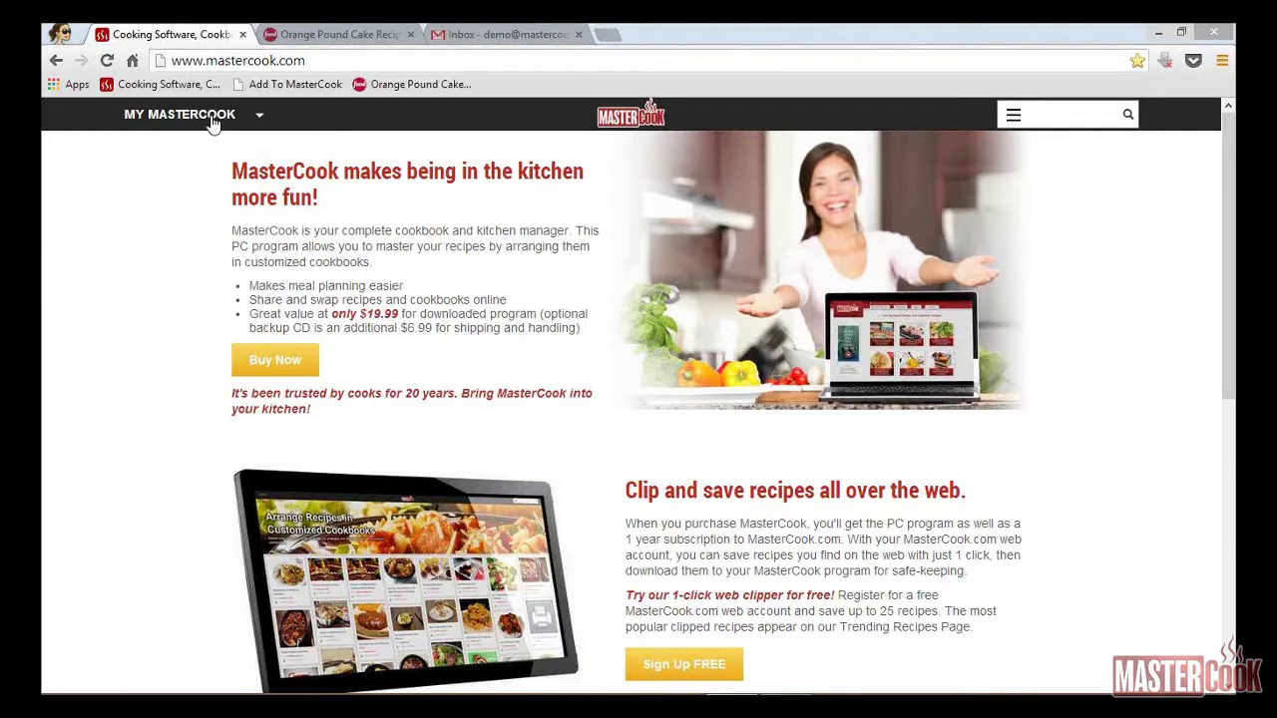
pyautogui.moveTo(212, 118); pyautogui.dragTo(305, 34)
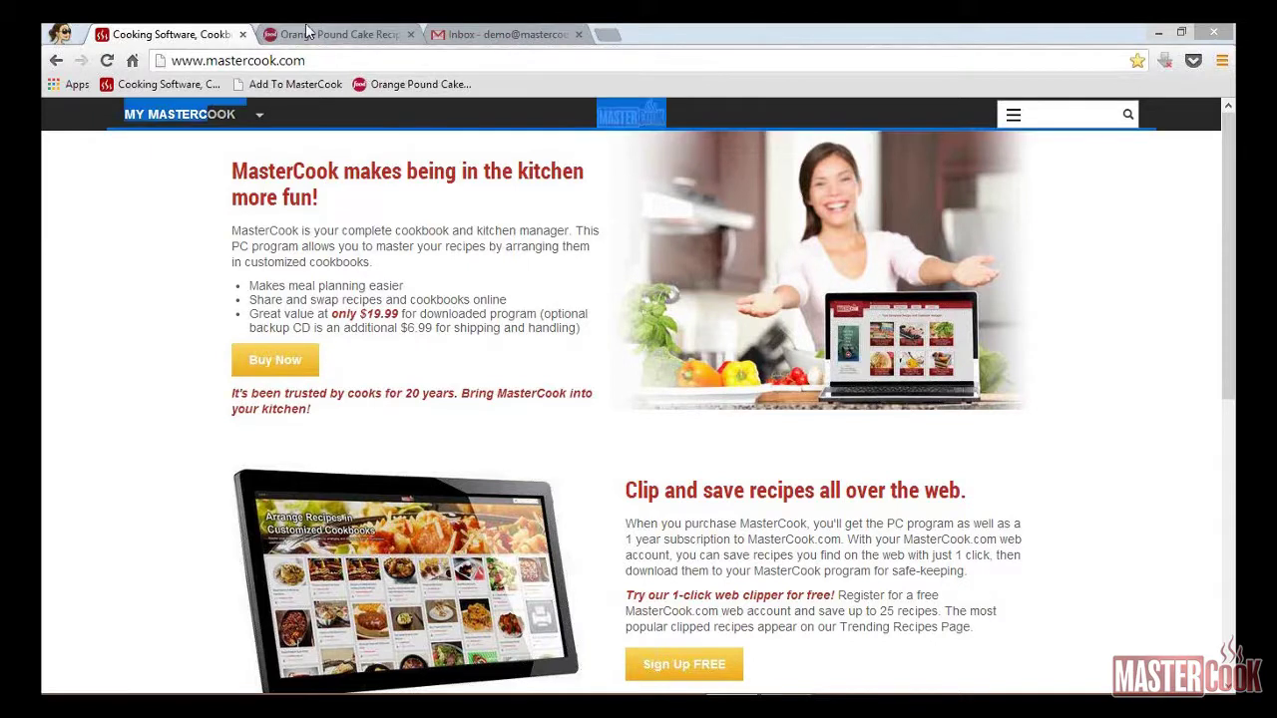
pyautogui.click(321, 36)
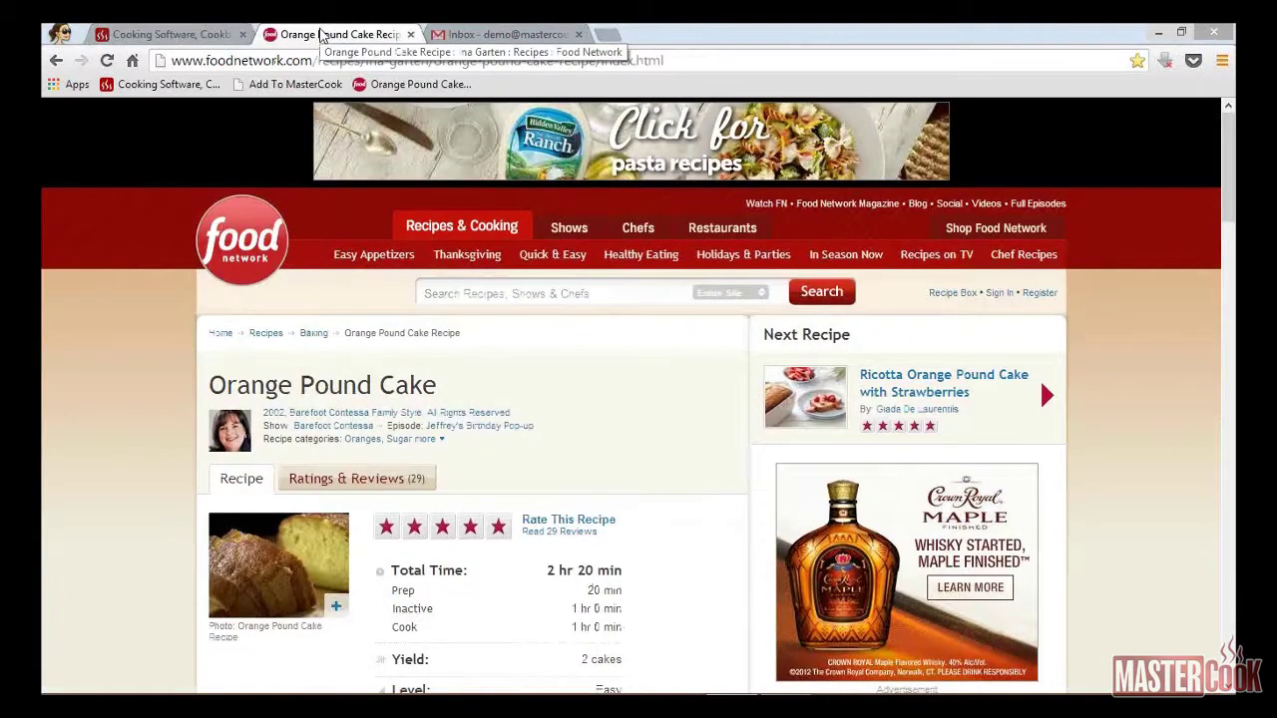
# Step: Import the Food Network Orange Pound Cake with Add To MasterCook and view it on MasterCook.com
pyautogui.click(290, 87)
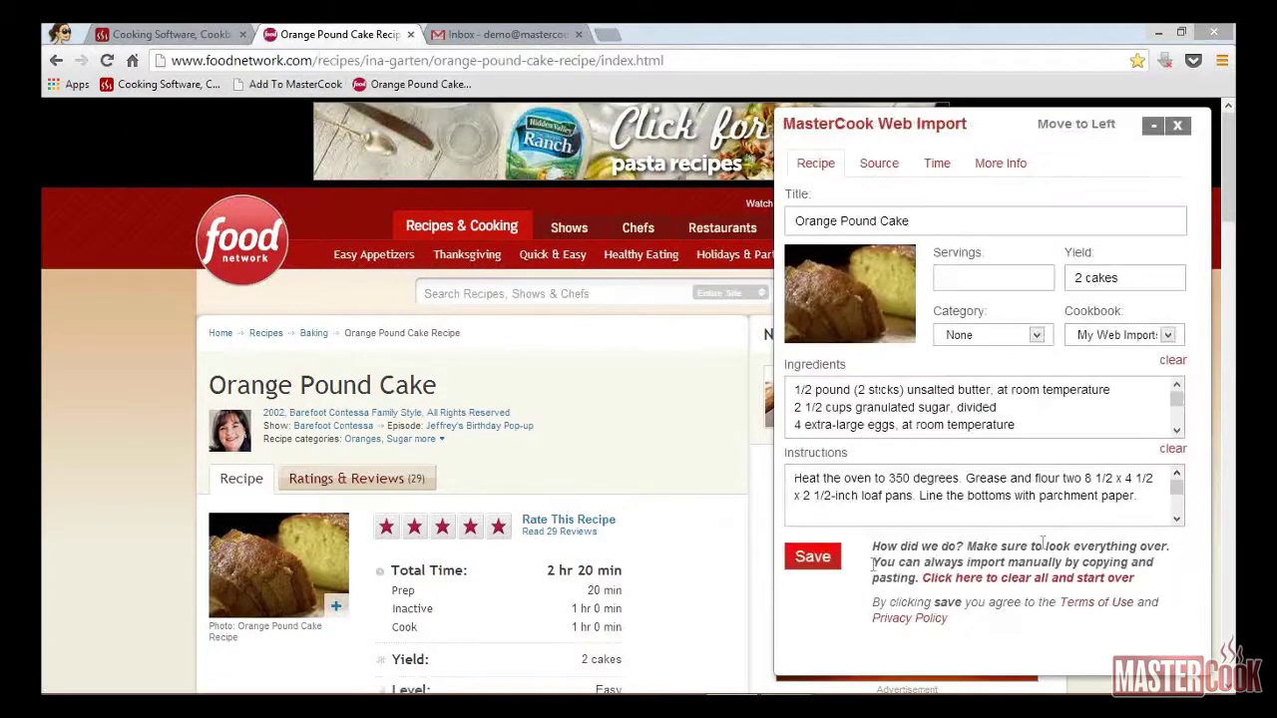
pyautogui.click(810, 567)
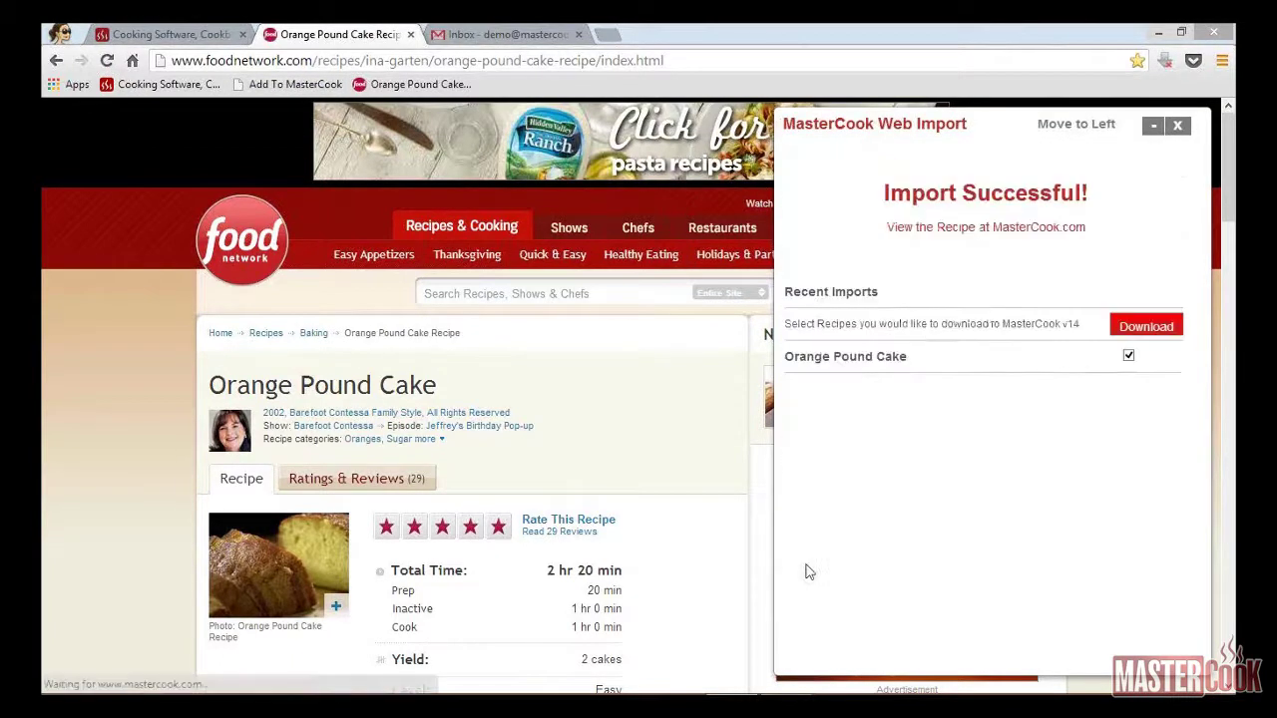
pyautogui.click(938, 227)
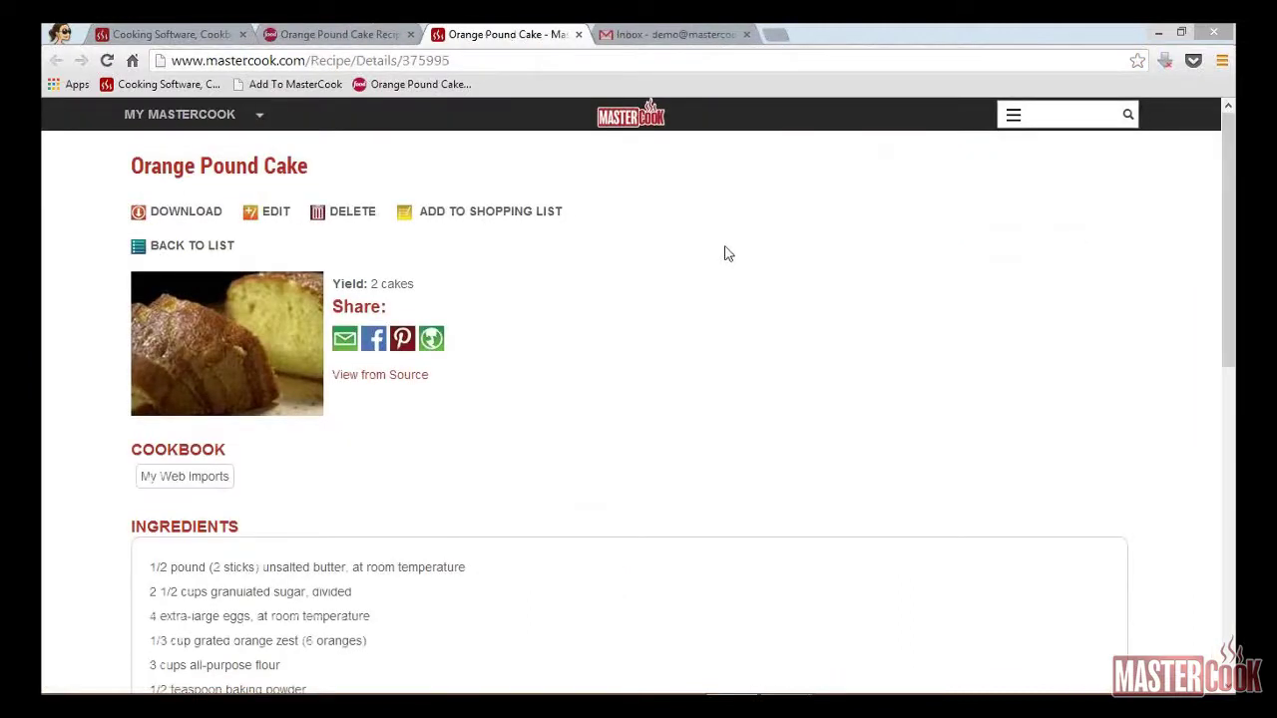
# Step: Edit the Orange Pound Cake to serve 2 and file it in the To Try cookbook
pyautogui.click(271, 222)
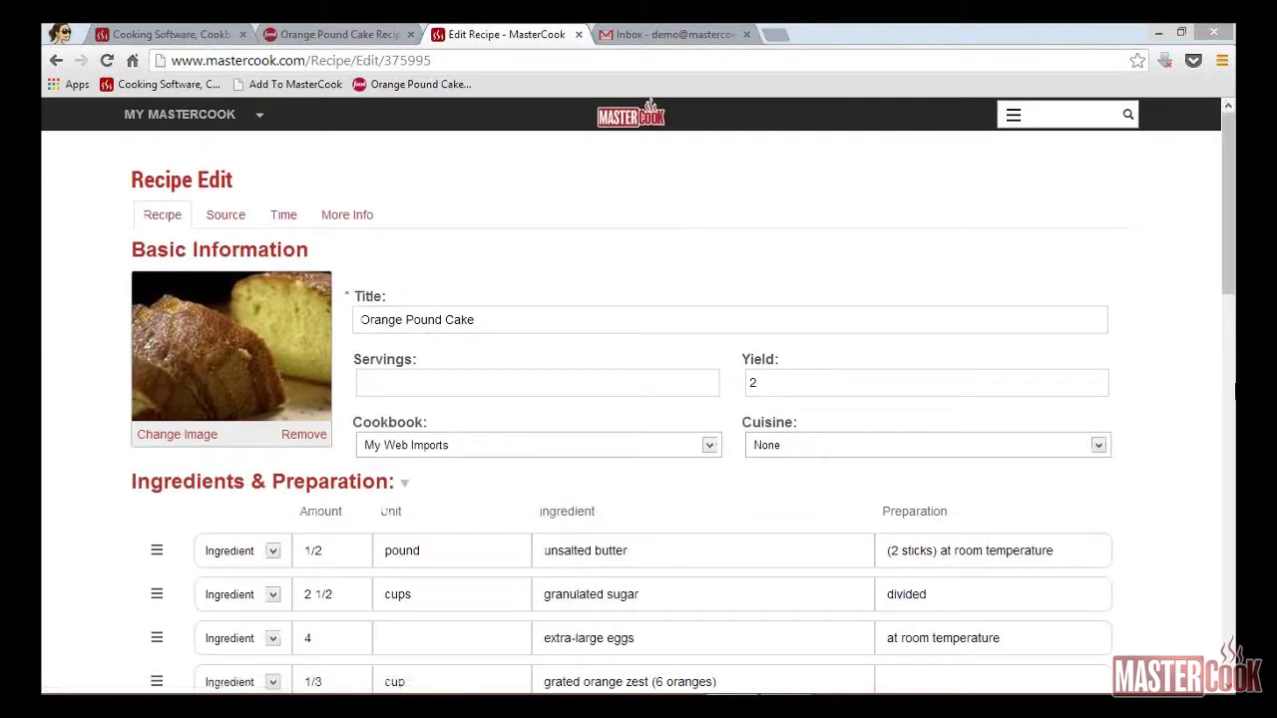
pyautogui.moveTo(1231, 289); pyautogui.dragTo(1233, 336)
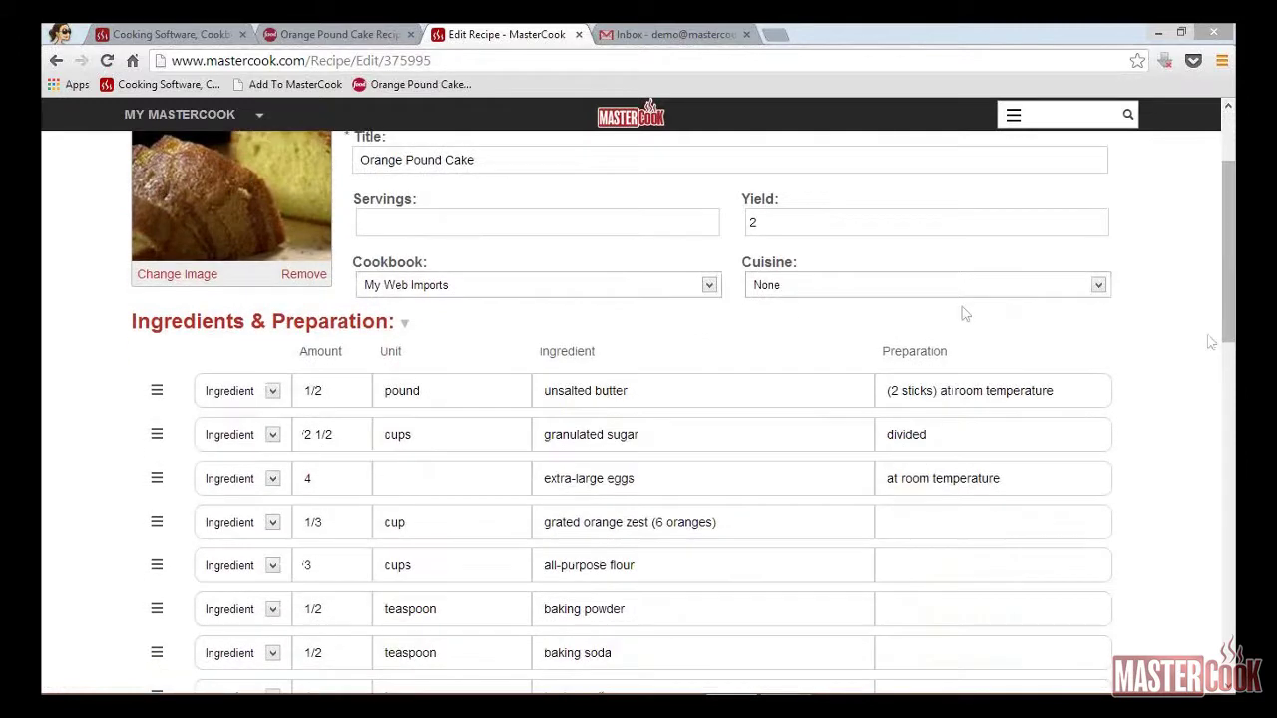
pyautogui.click(468, 226)
pyautogui.write('2')
pyautogui.press('Tab')
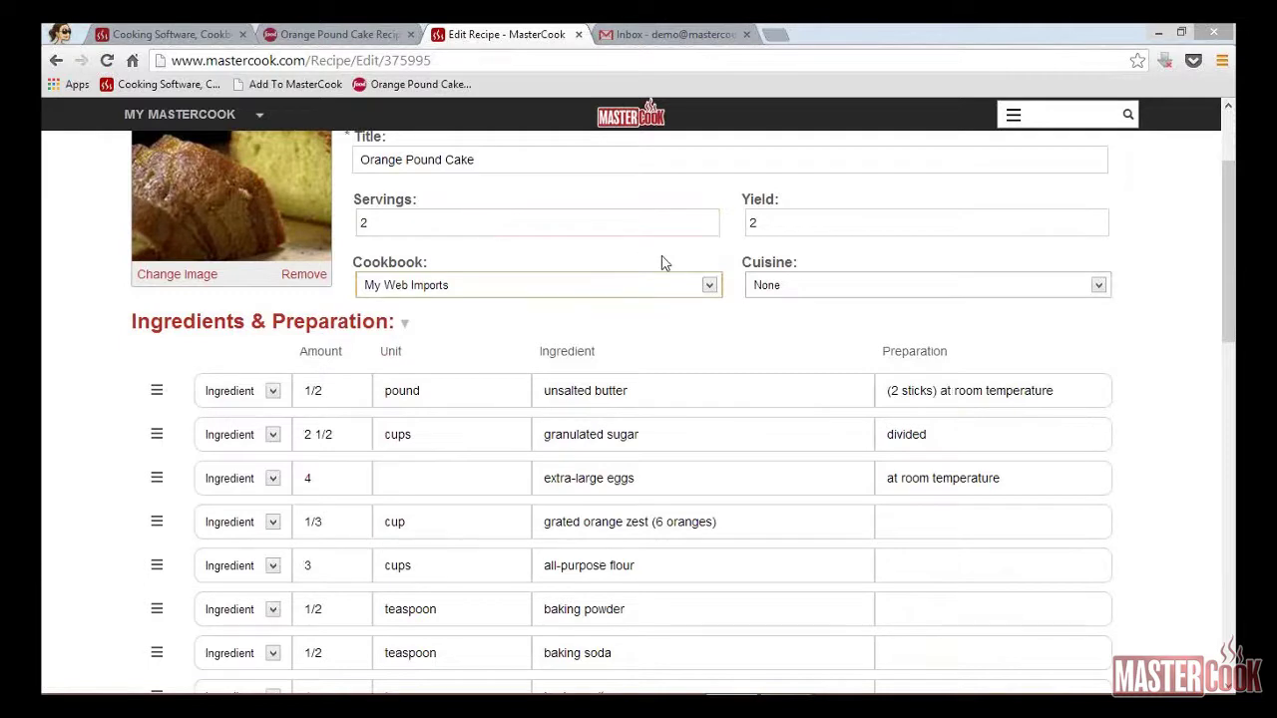
pyautogui.click(708, 285)
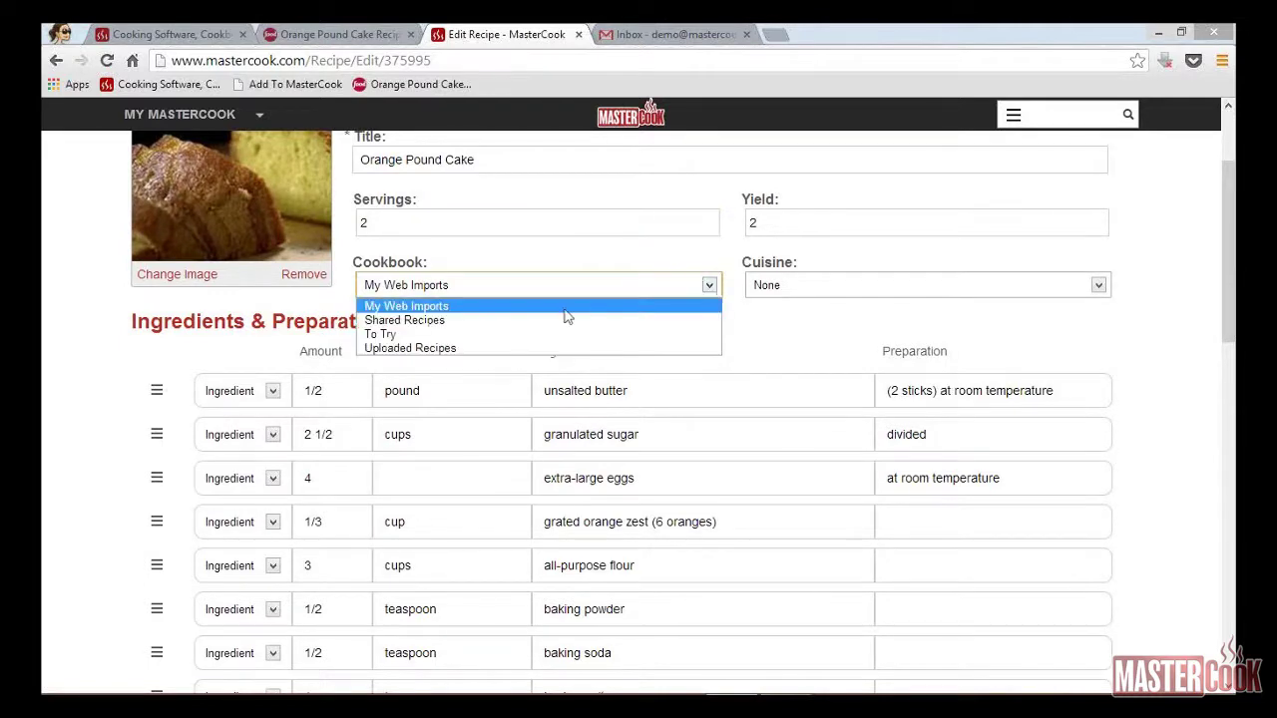
pyautogui.click(397, 336)
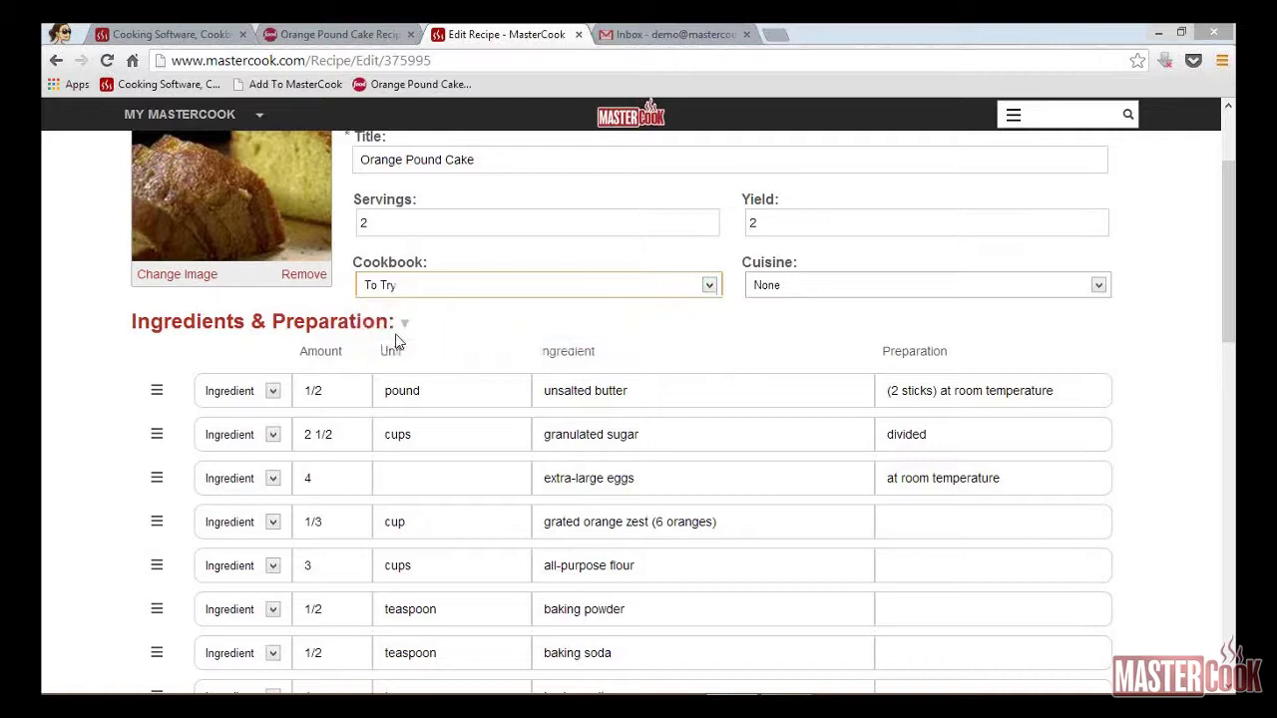
# Step: Clear the Yield value and set the cuisine to American
pyautogui.click(788, 218)
pyautogui.press('BackSpace')
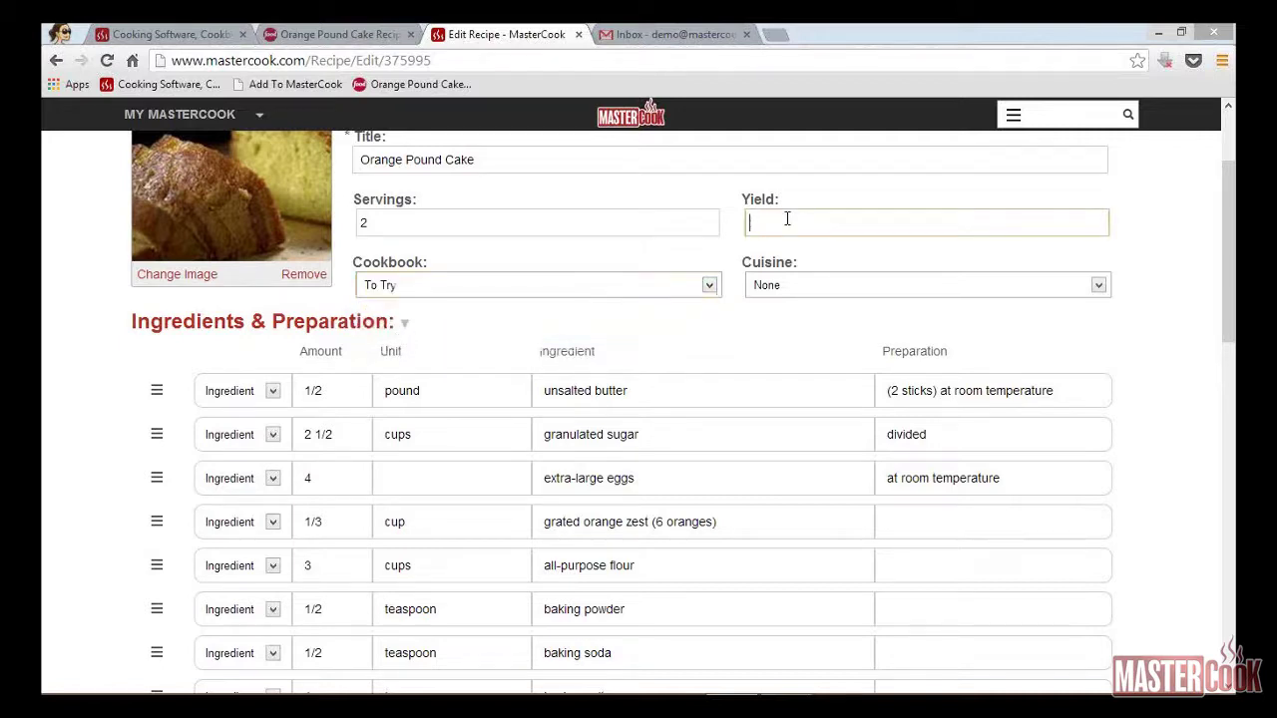
pyautogui.click(1099, 285)
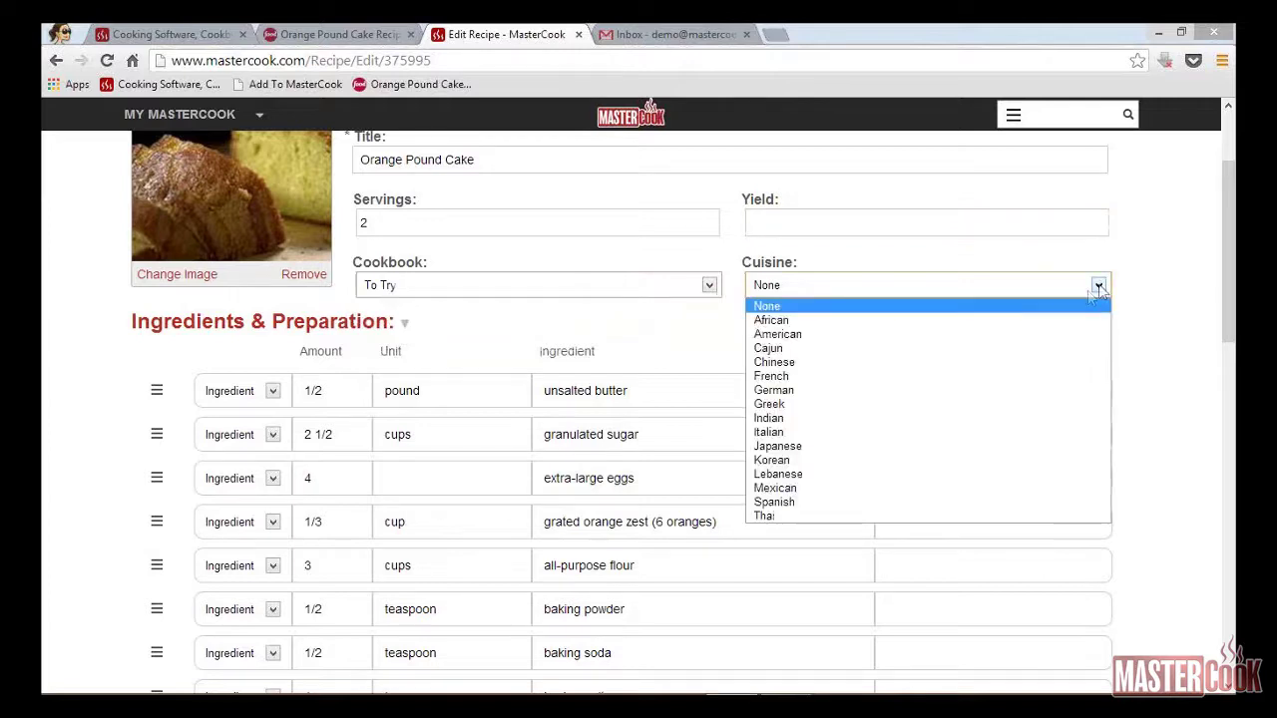
pyautogui.click(821, 335)
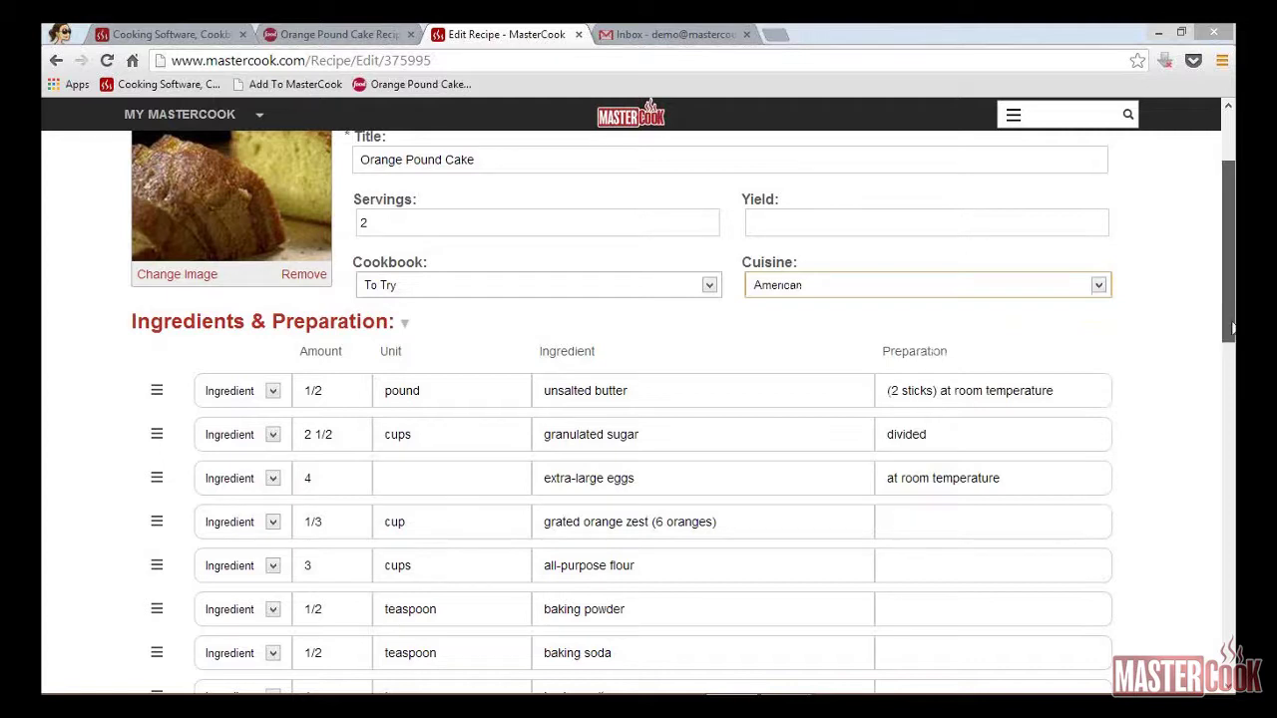
pyautogui.moveTo(1233, 326); pyautogui.dragTo(1233, 389)
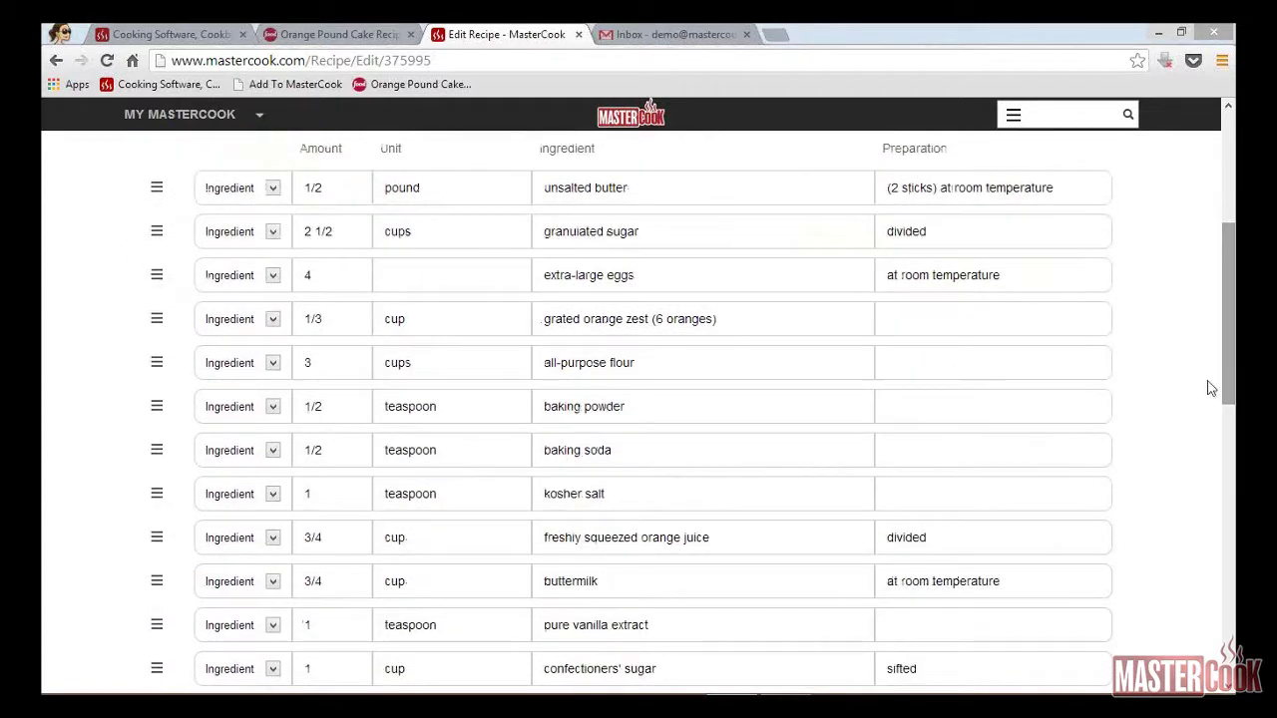
# Step: Move '(2 sticks)' from the butter's preparation note into its name: 'unsalted butter (2 sticks)'
pyautogui.click(942, 189)
pyautogui.press('BackSpace')
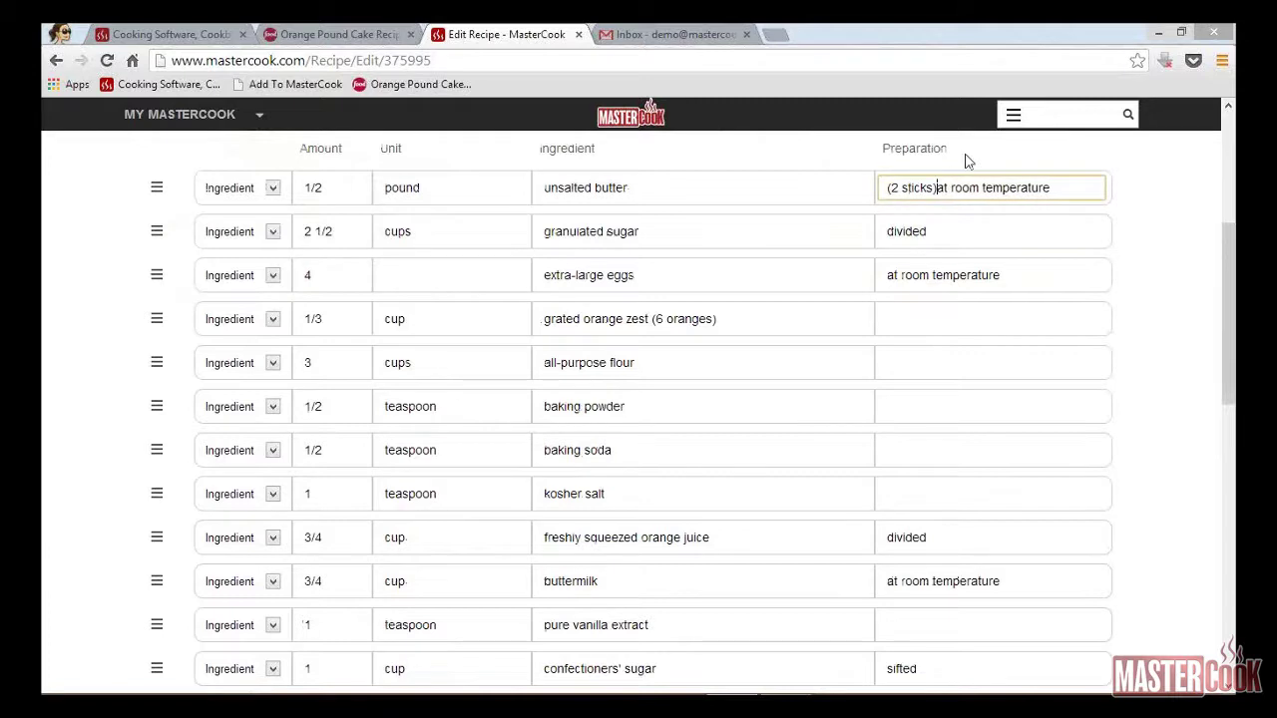
pyautogui.hotkey('shift', 'Home')
pyautogui.press('BackSpace')
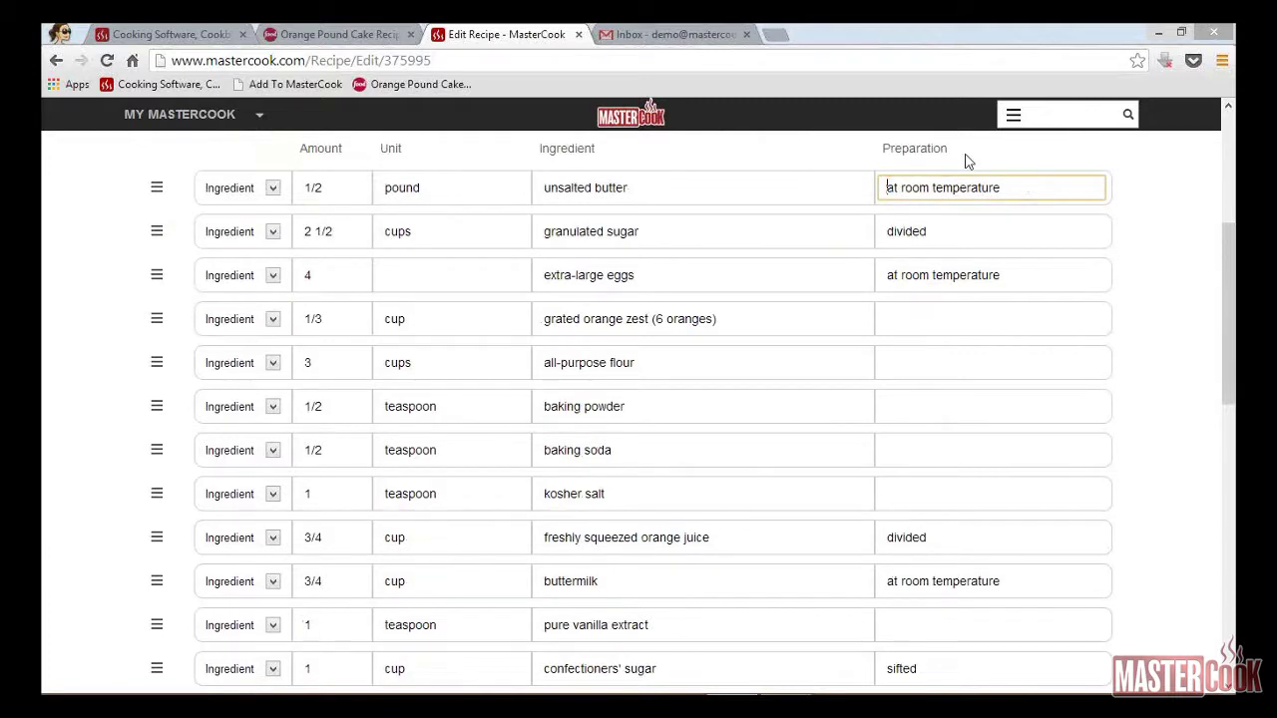
pyautogui.hotkey('shift', 'Tab')
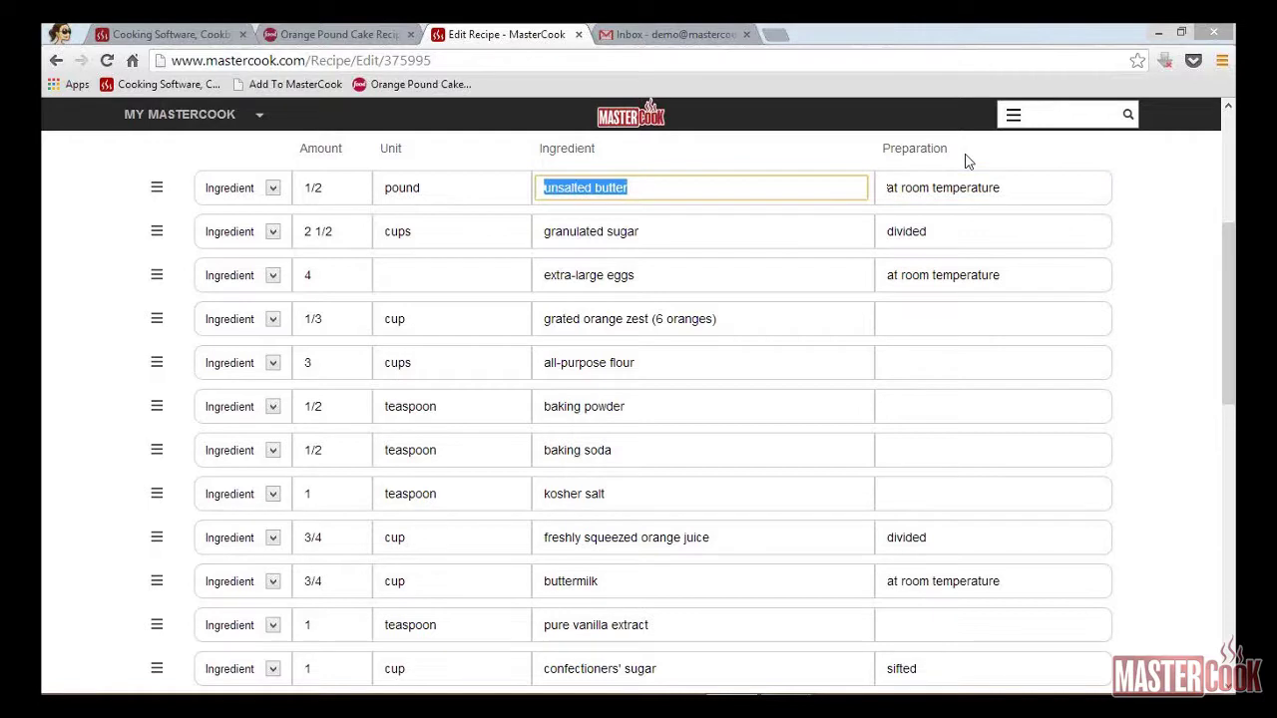
pyautogui.press('End')
pyautogui.write('(2 sticks')
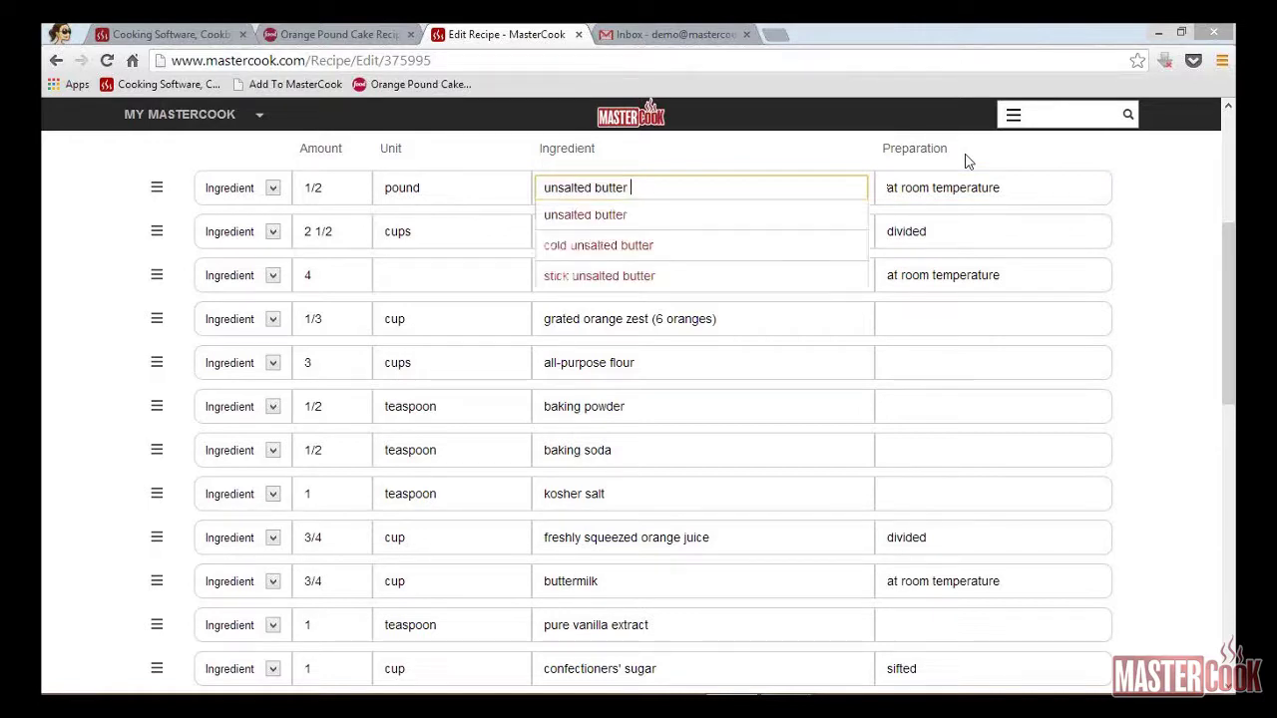
pyautogui.write(')')
pyautogui.press('Tab')
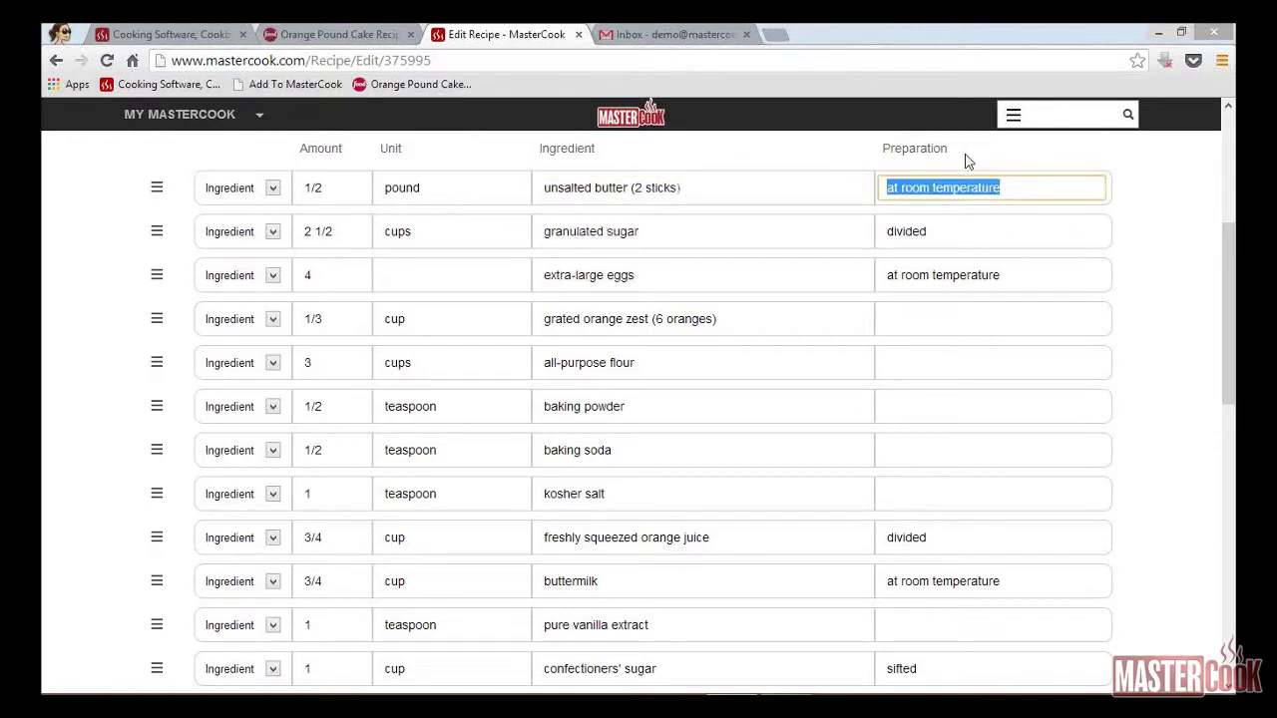
pyautogui.moveTo(1234, 352); pyautogui.dragTo(1233, 475)
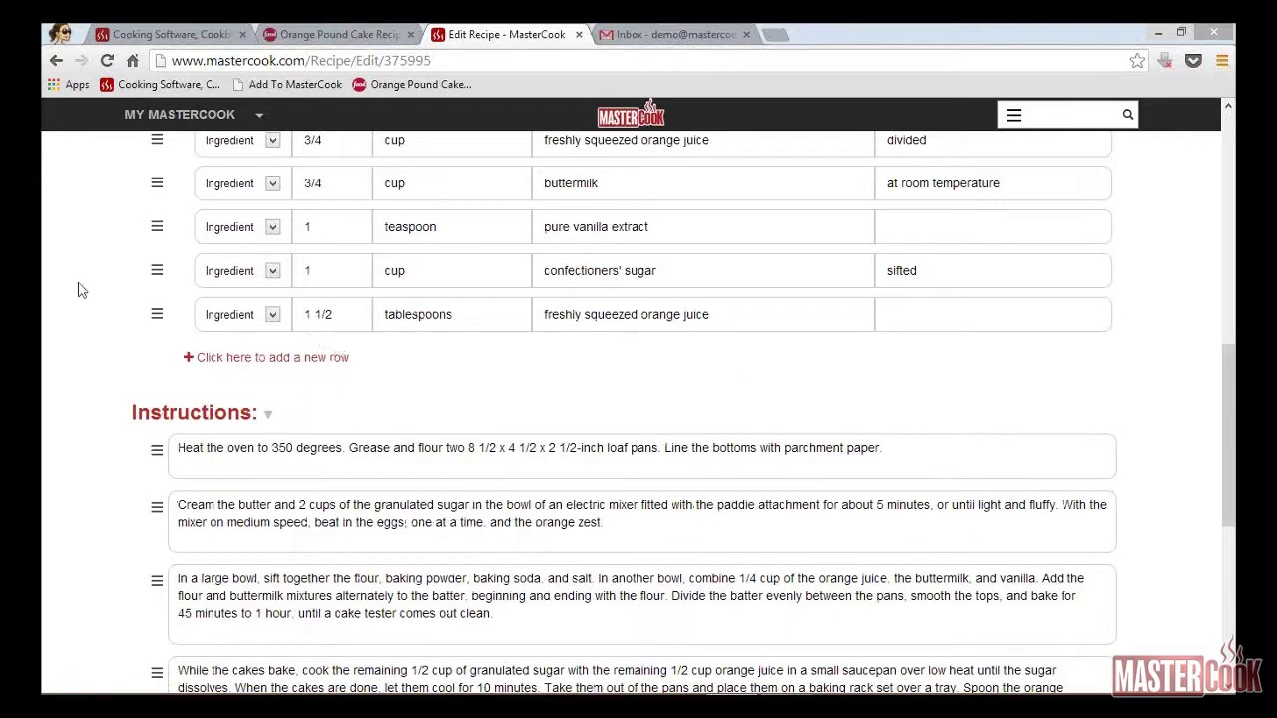
# Step: Insert a 'GLAZE:' subtitle row above the confectioners' sugar ingredient
pyautogui.click(157, 274)
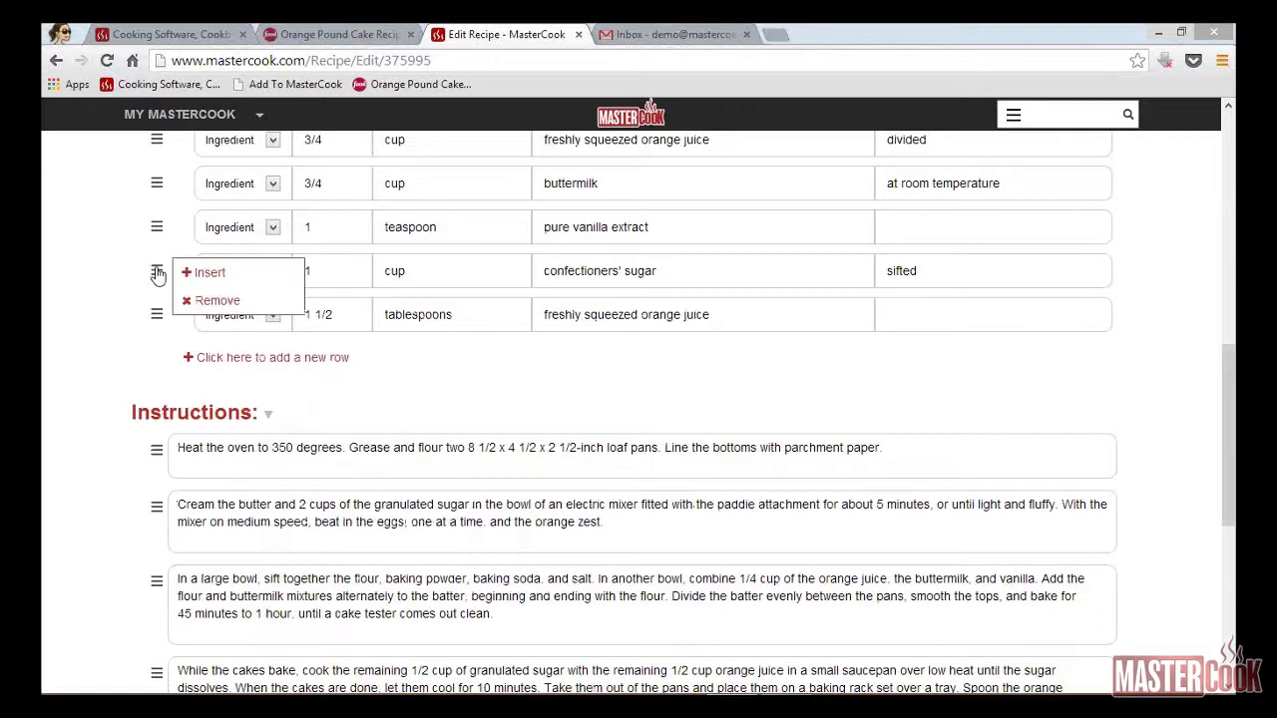
pyautogui.click(204, 276)
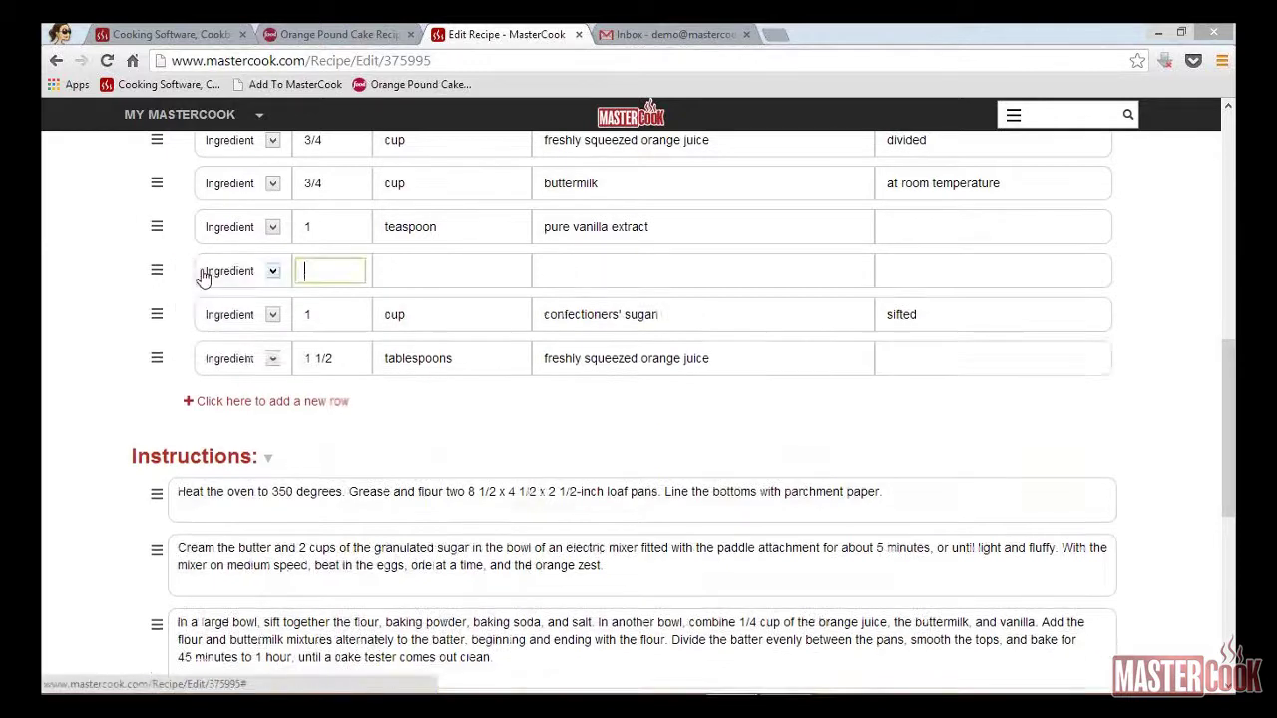
pyautogui.click(274, 273)
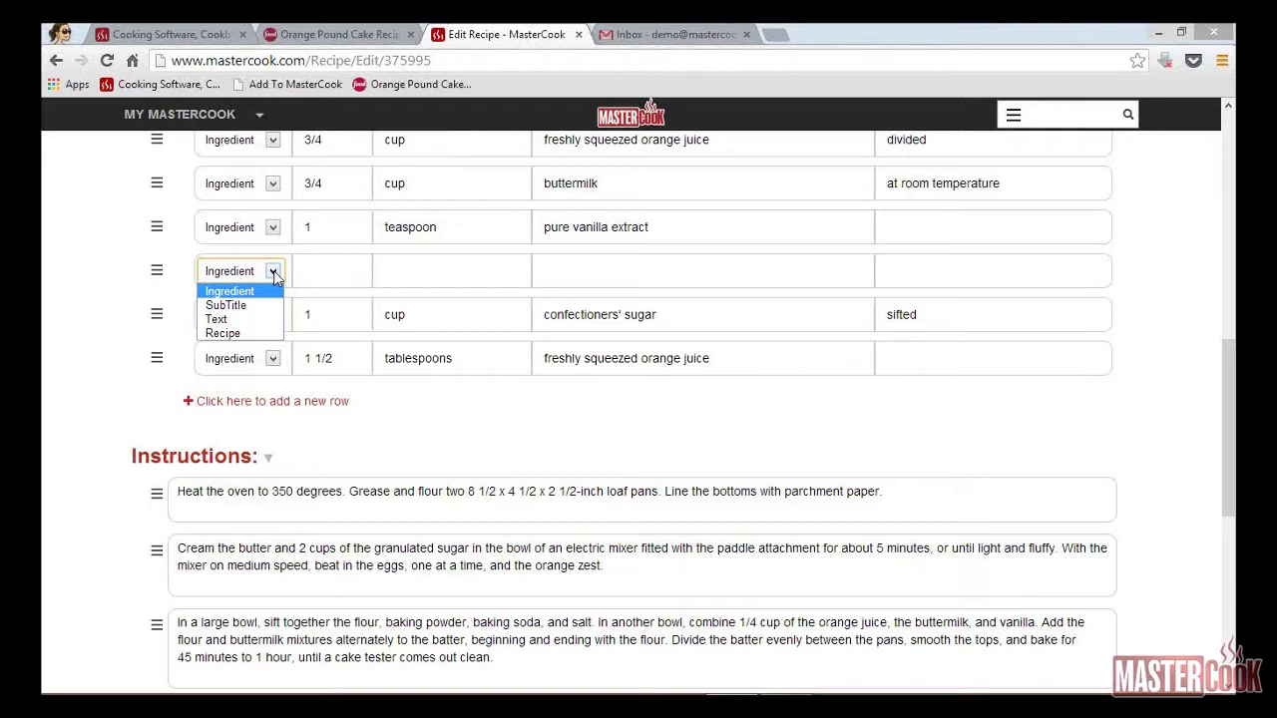
pyautogui.click(232, 305)
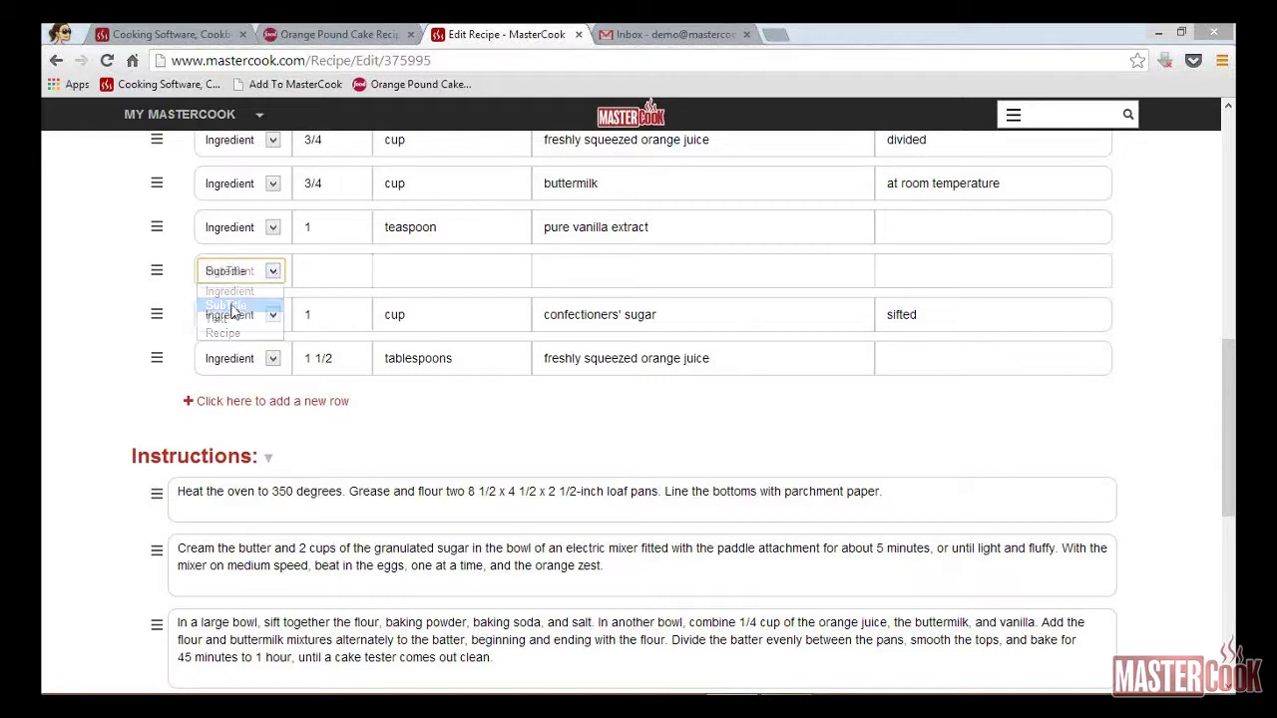
pyautogui.click(370, 268)
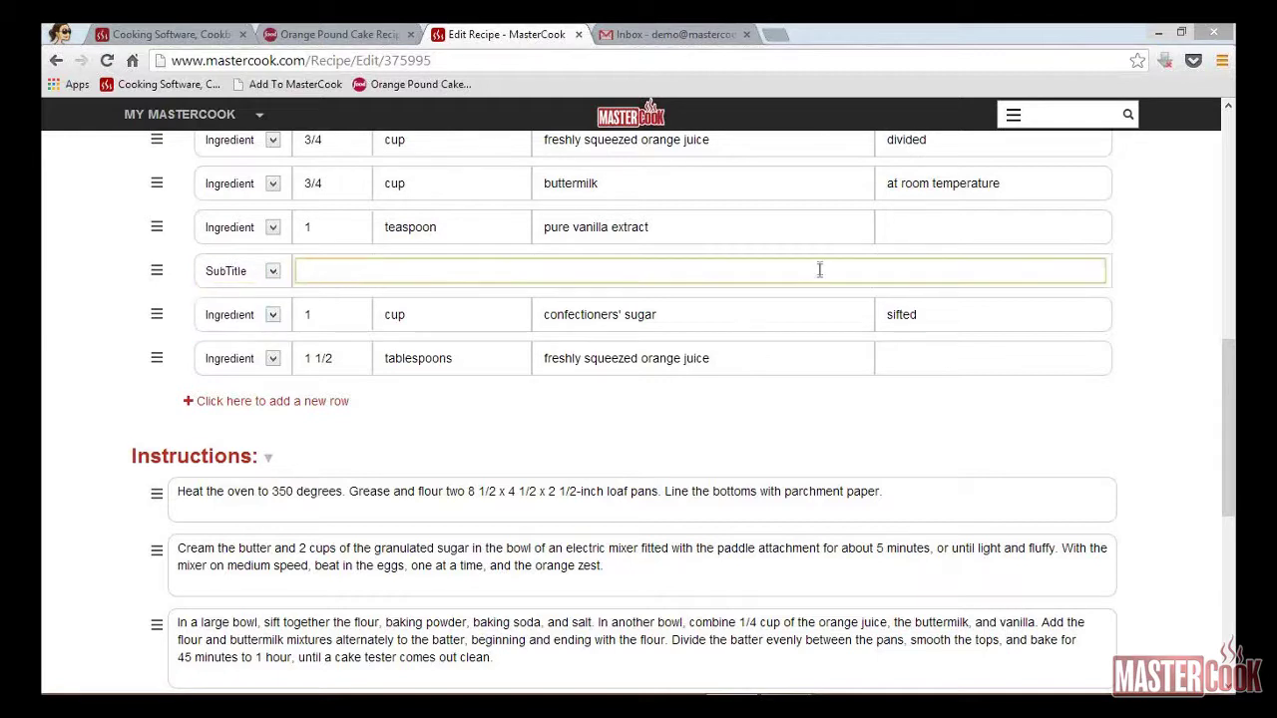
pyautogui.write('GLAZE:')
pyautogui.press('Tab')
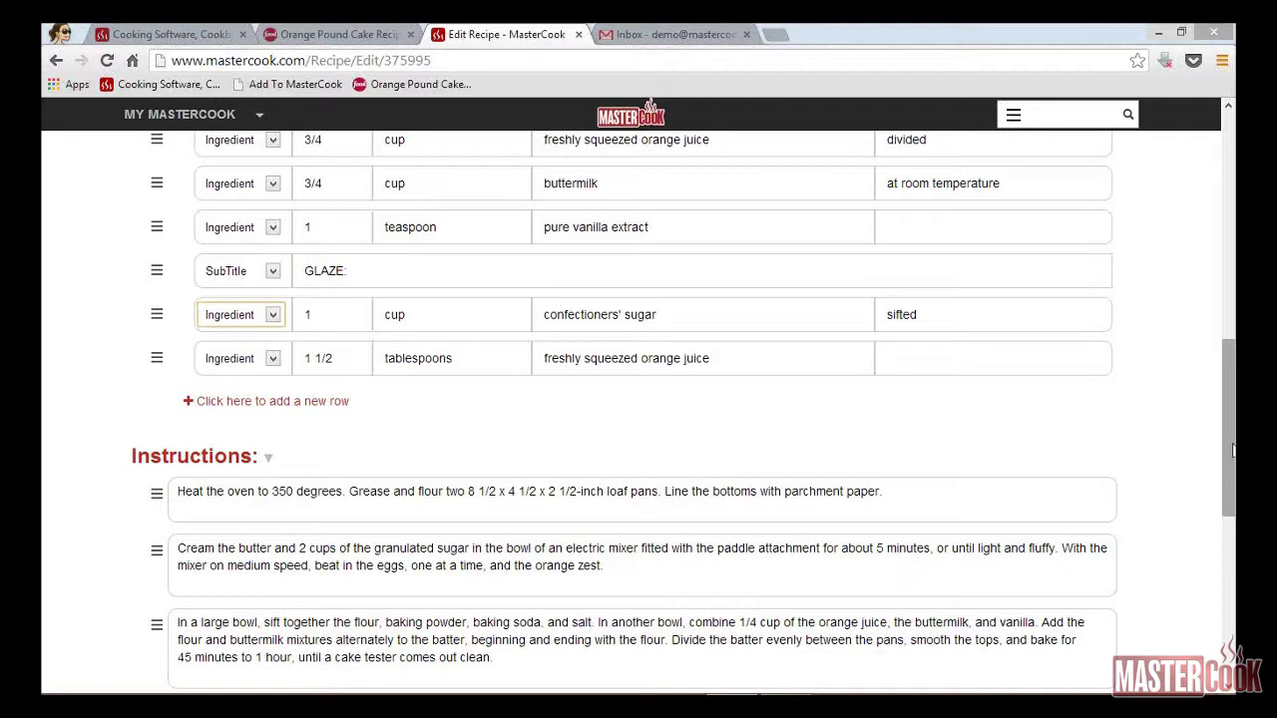
pyautogui.moveTo(1233, 451); pyautogui.dragTo(1224, 268)
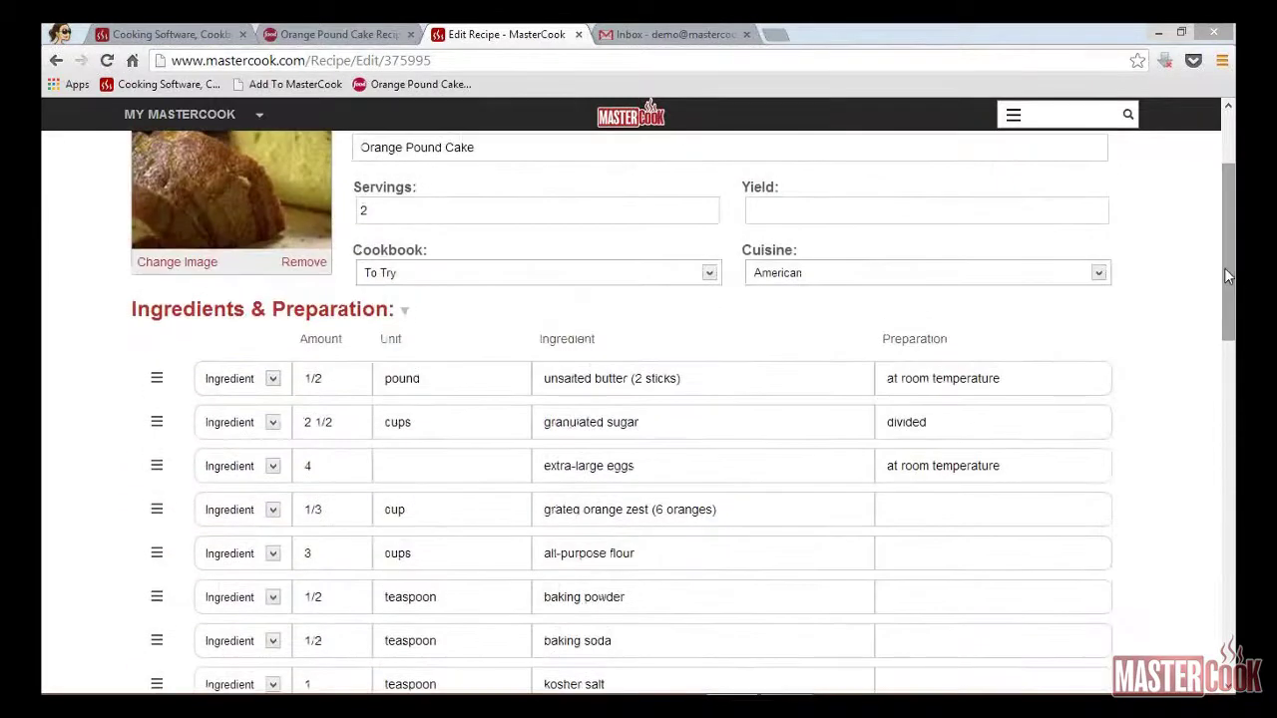
# Step: Tick the Dessert category, save the Orange Pound Cake, and go back to My Recipes
pyautogui.click(405, 314)
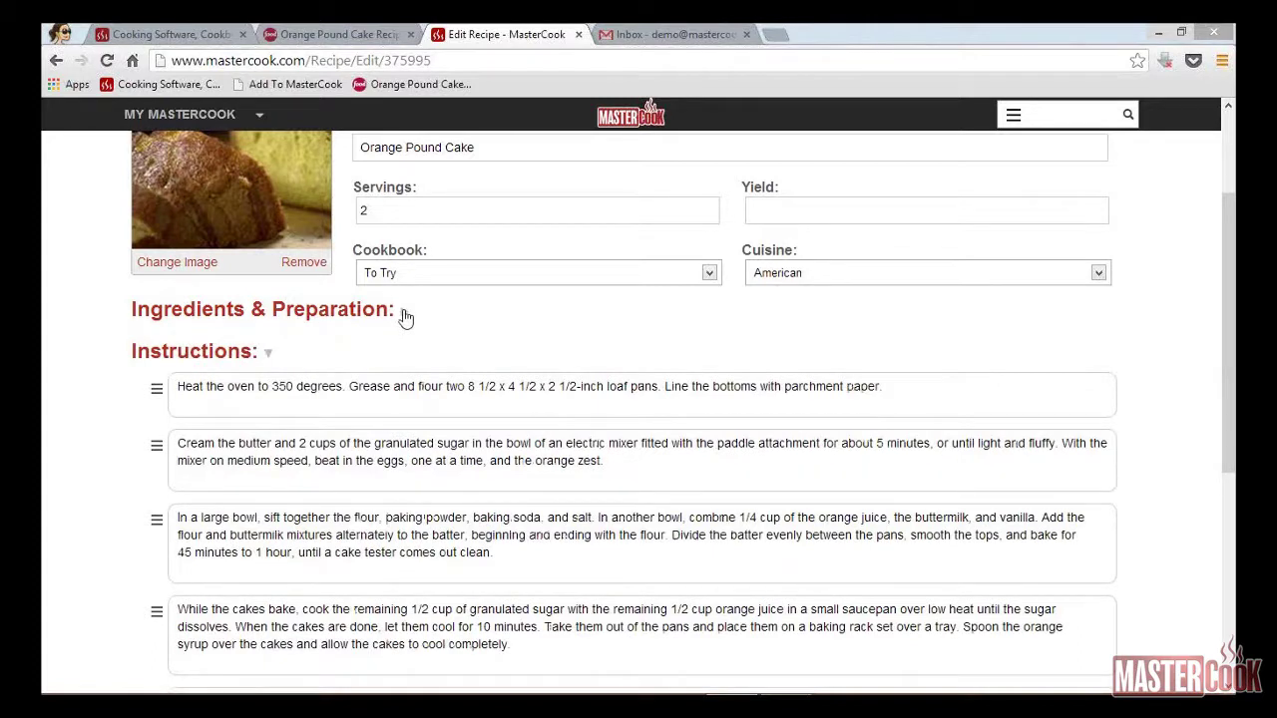
pyautogui.click(405, 315)
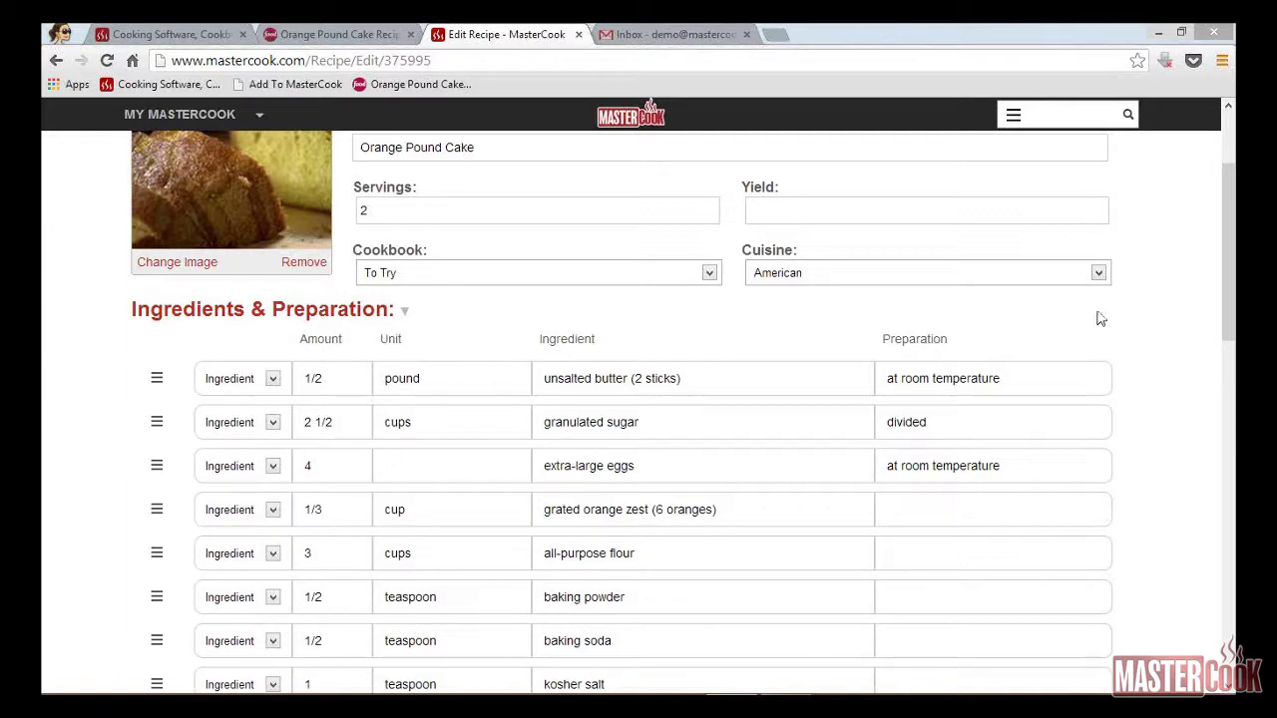
pyautogui.moveTo(1231, 324); pyautogui.dragTo(1234, 629)
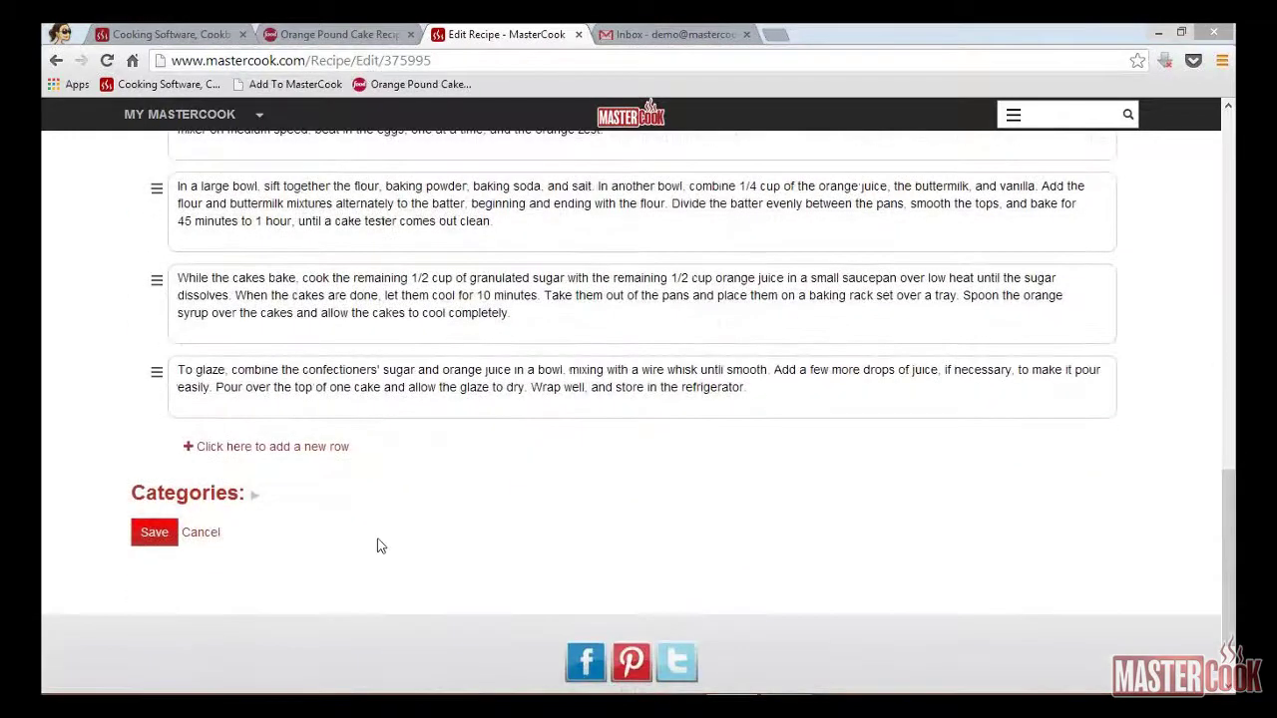
pyautogui.click(253, 498)
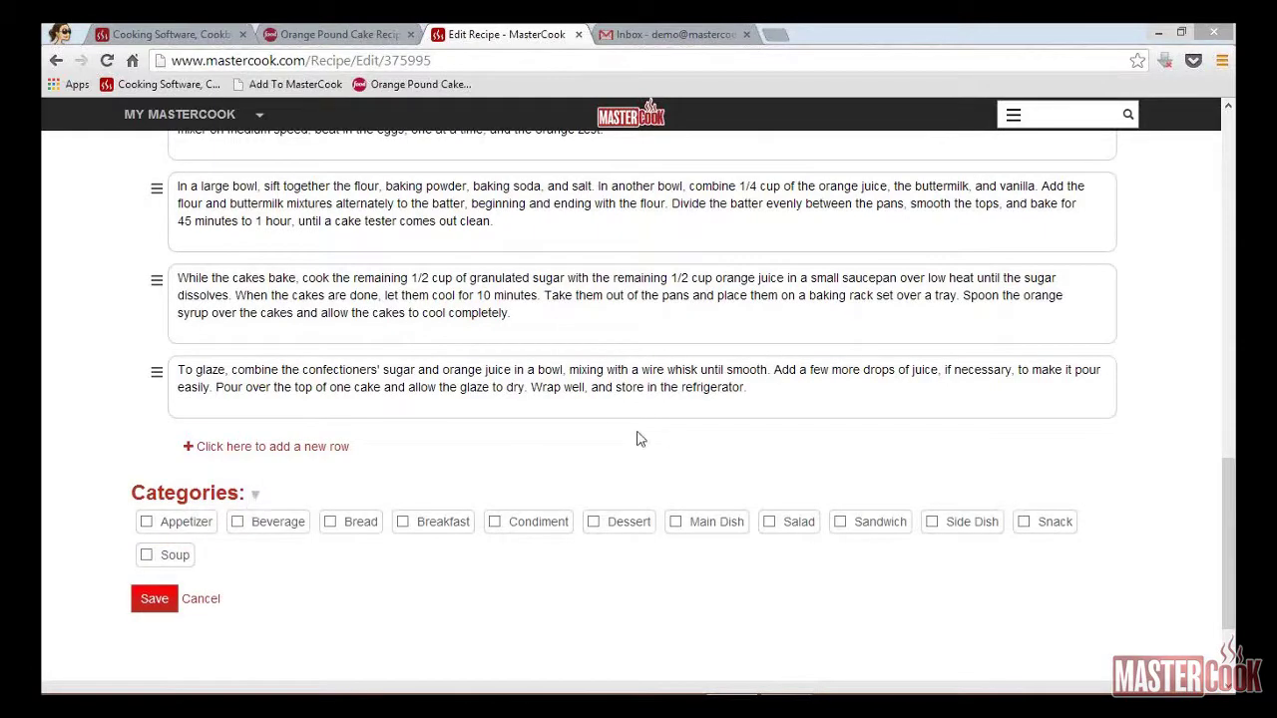
pyautogui.click(593, 522)
pyautogui.click(152, 598)
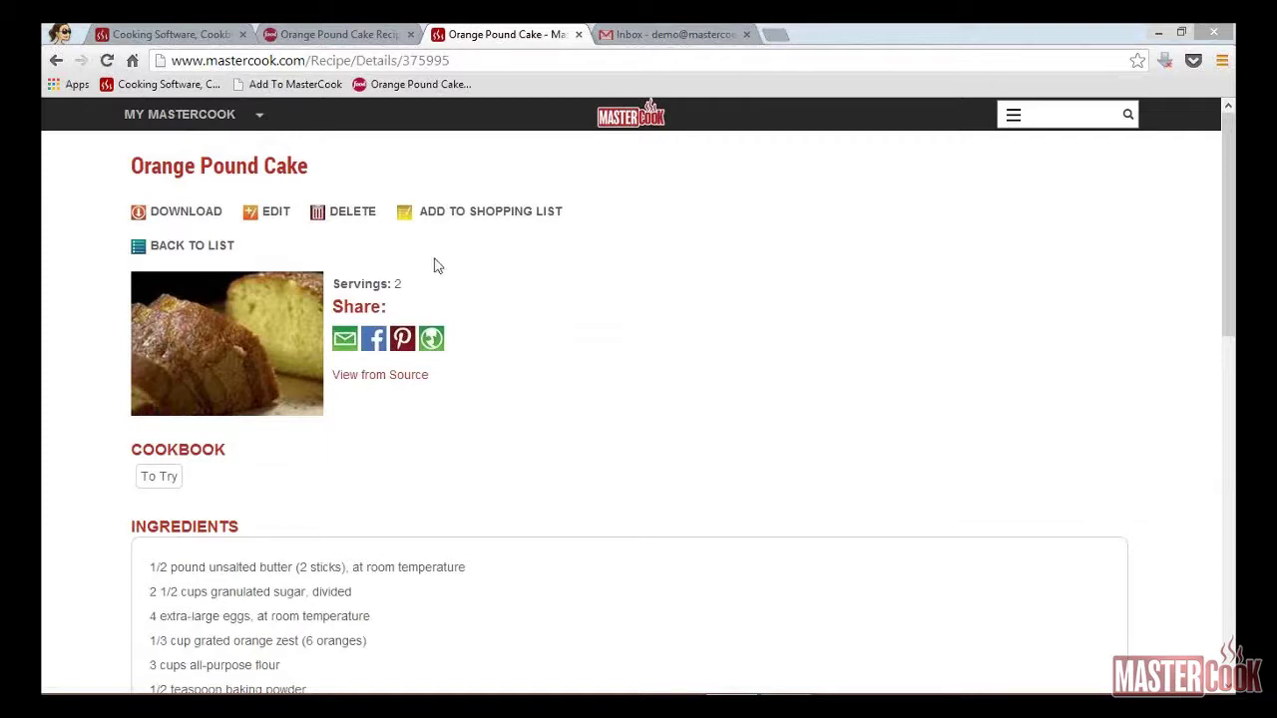
pyautogui.click(196, 249)
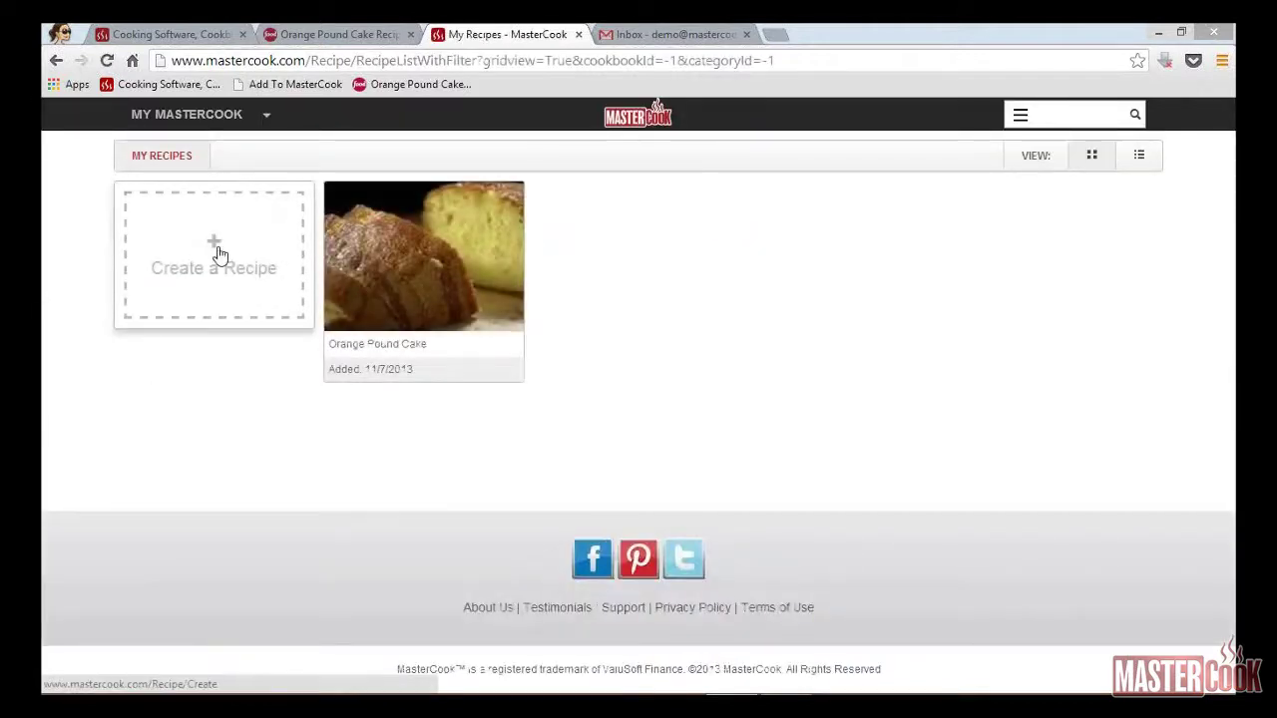
# Step: Create a new recipe titled 'Salsa'
pyautogui.click(219, 254)
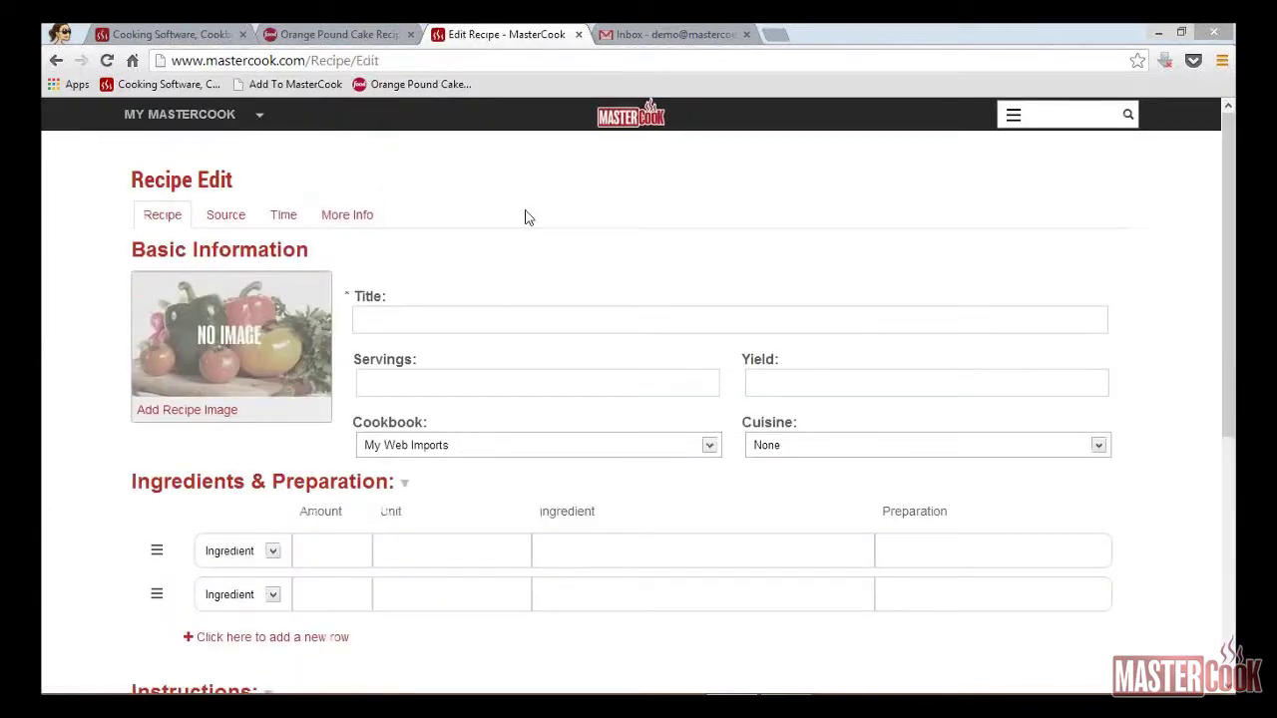
pyautogui.click(533, 314)
pyautogui.write('Salsa')
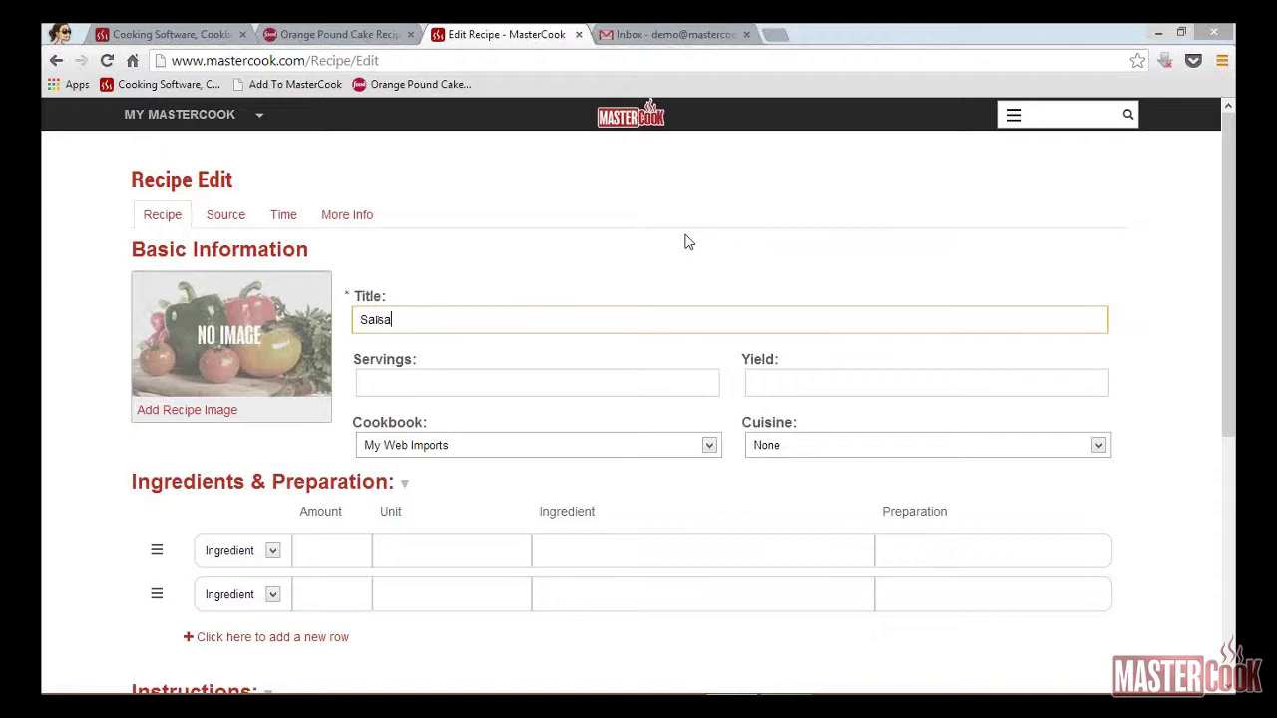
pyautogui.press('Tab')
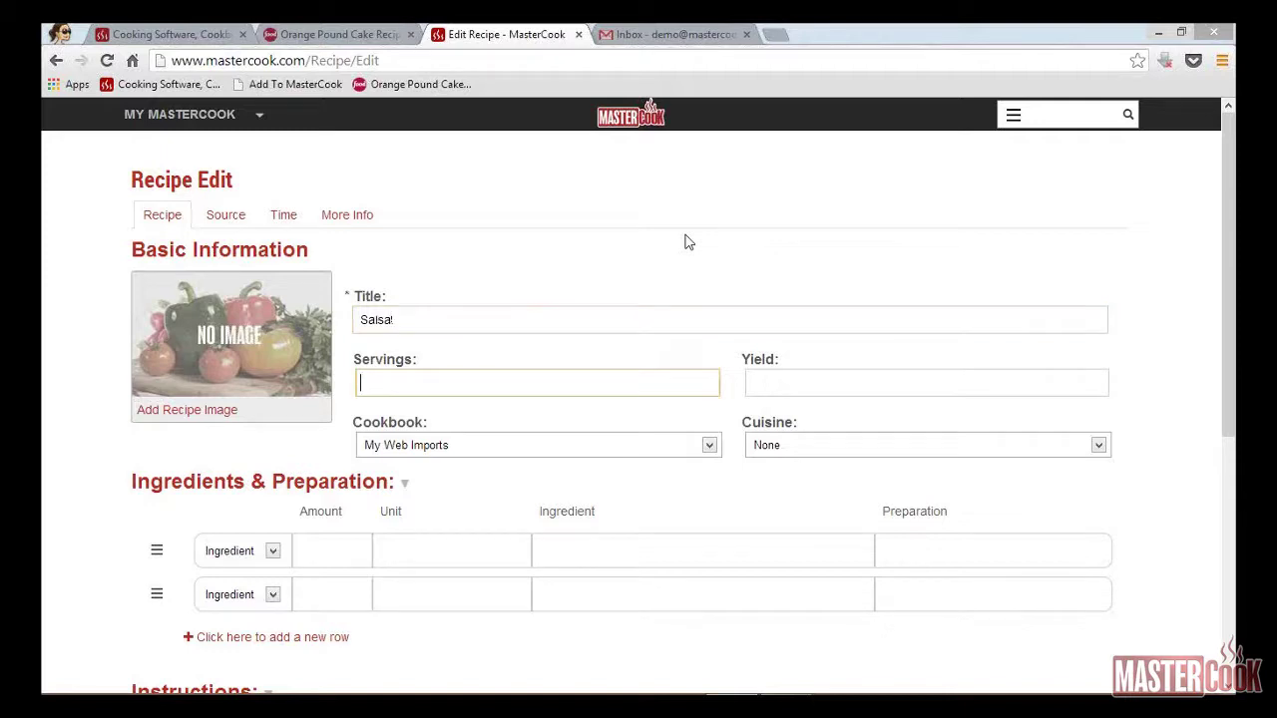
pyautogui.press('Tab')
# Step: Put Salsa in the To Try cookbook with a 6 cups yield and Mexican cuisine
pyautogui.click(709, 445)
pyautogui.click(464, 494)
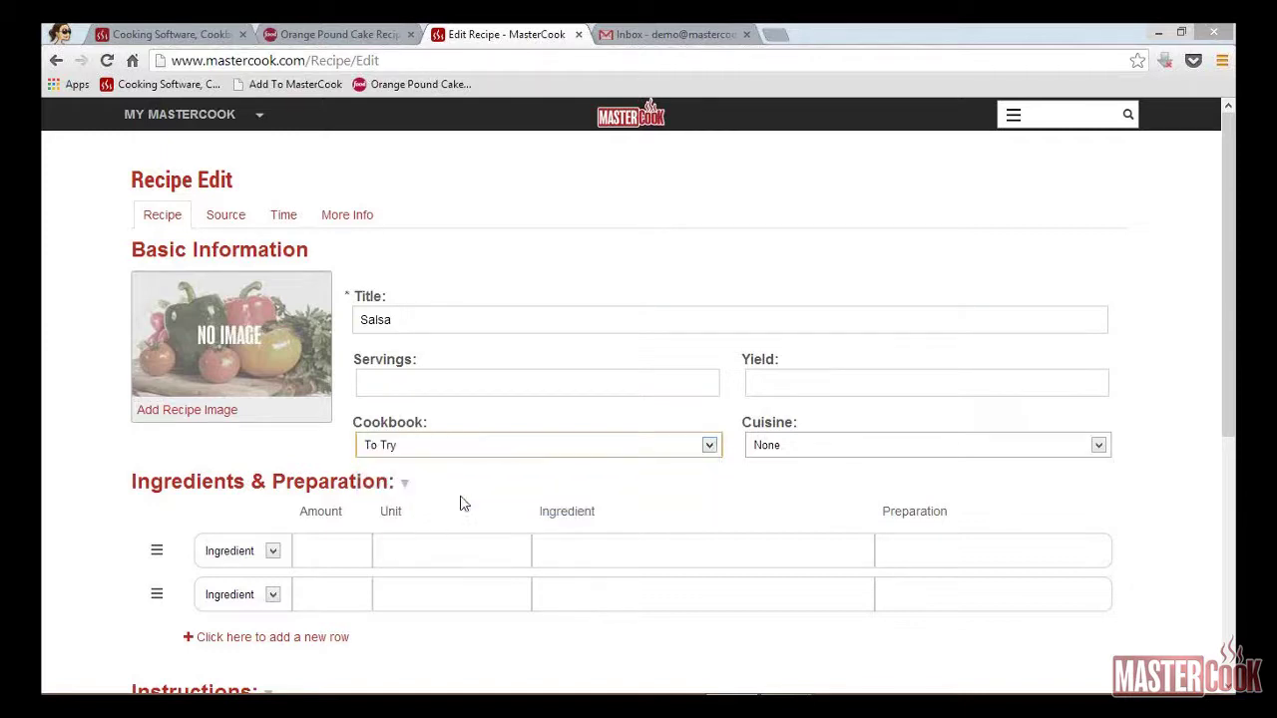
pyautogui.click(826, 384)
pyautogui.write('6 cups')
pyautogui.press('Tab')
pyautogui.click(1101, 449)
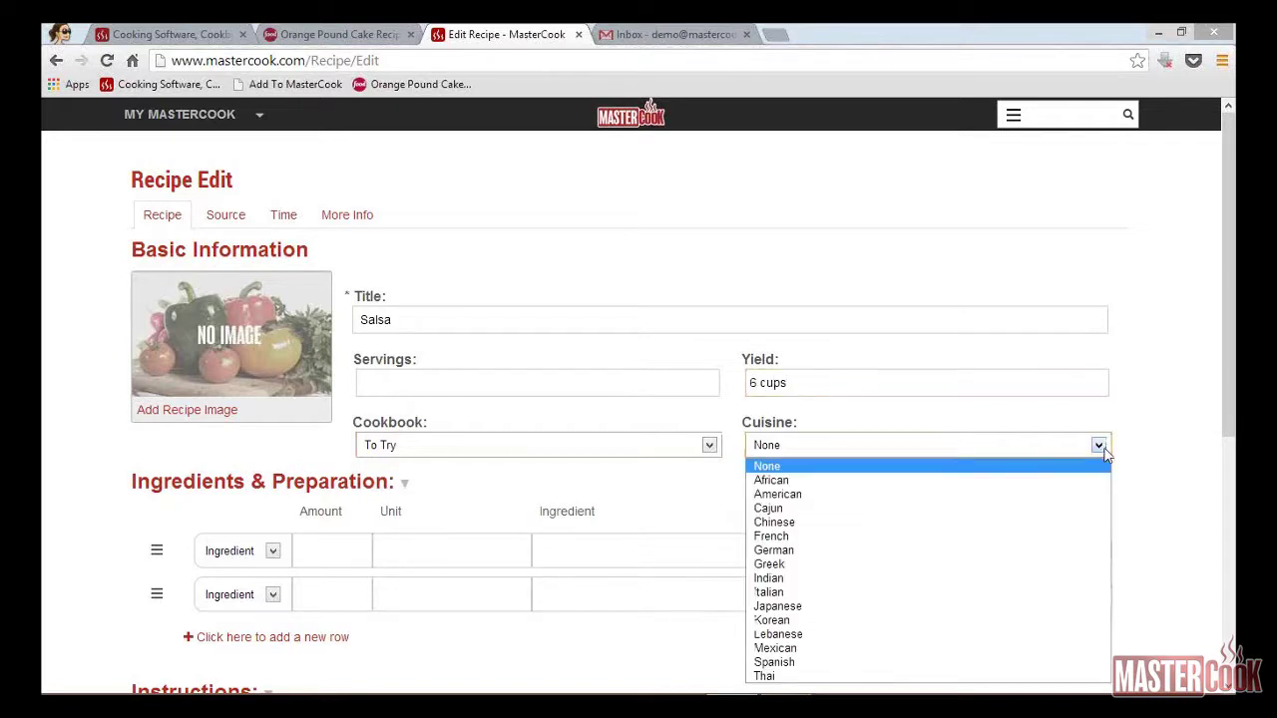
pyautogui.click(784, 649)
pyautogui.scroll(-3, 1050, 440)
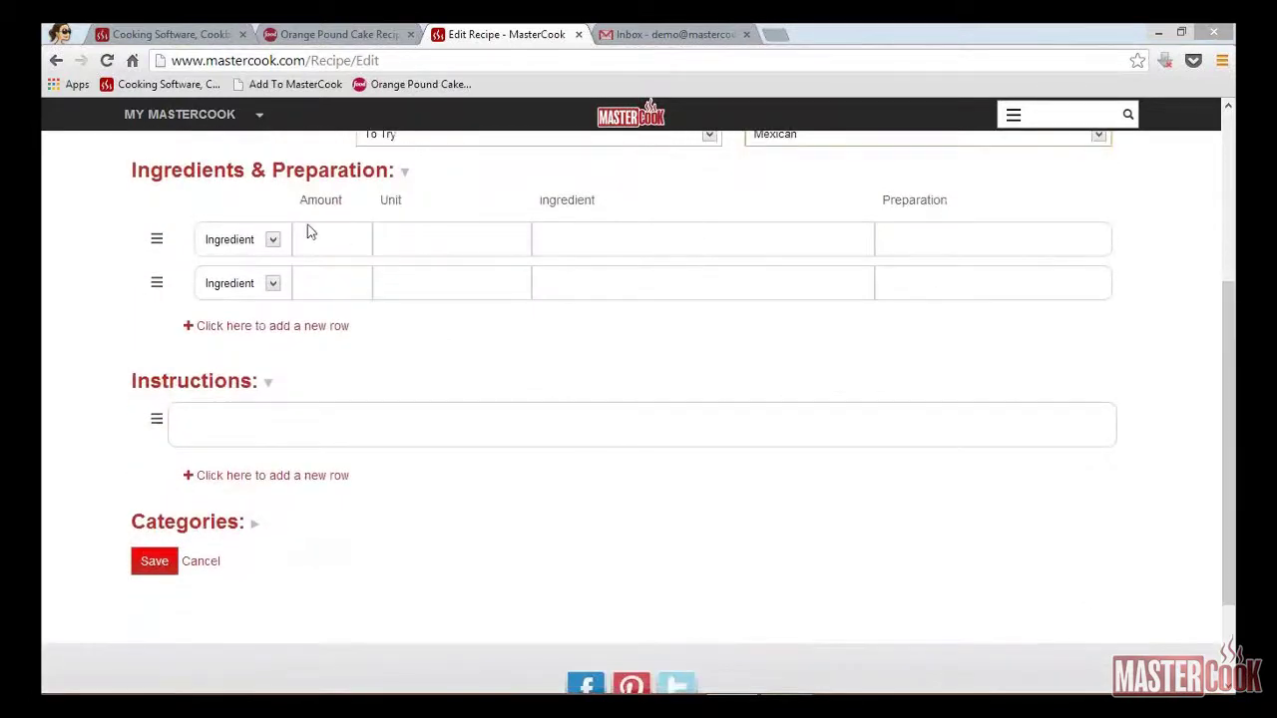
# Step: Add the first two ingredients: 3 jalapeno peppers and 1/2 bunch cilantro
pyautogui.click(321, 236)
pyautogui.write('3')
pyautogui.press('Tab')
pyautogui.press('Tab')
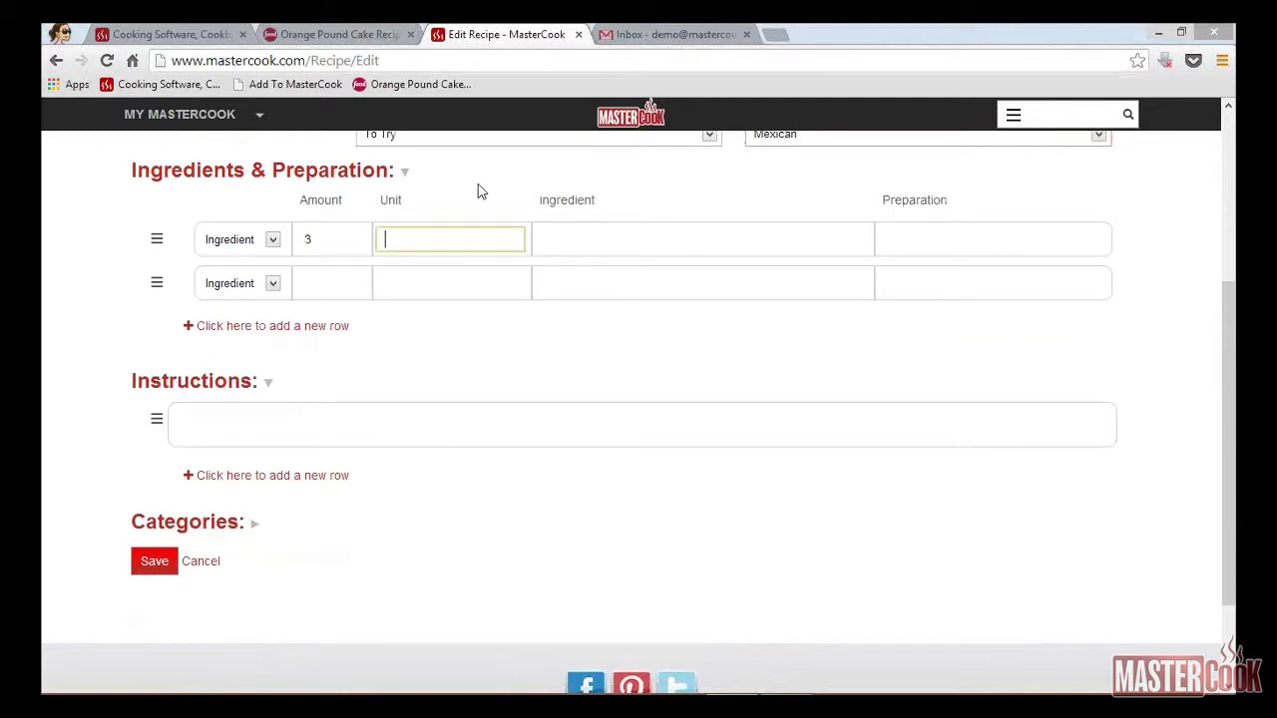
pyautogui.write('jalapen')
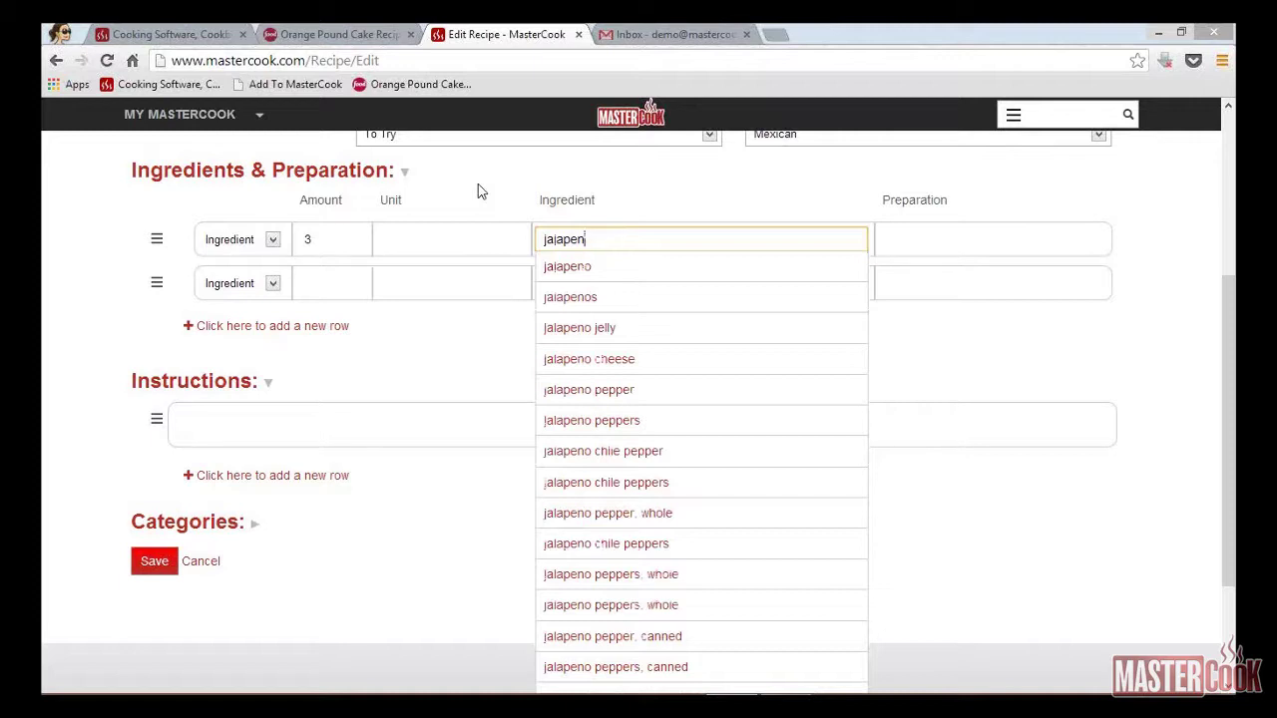
pyautogui.write('o peppers')
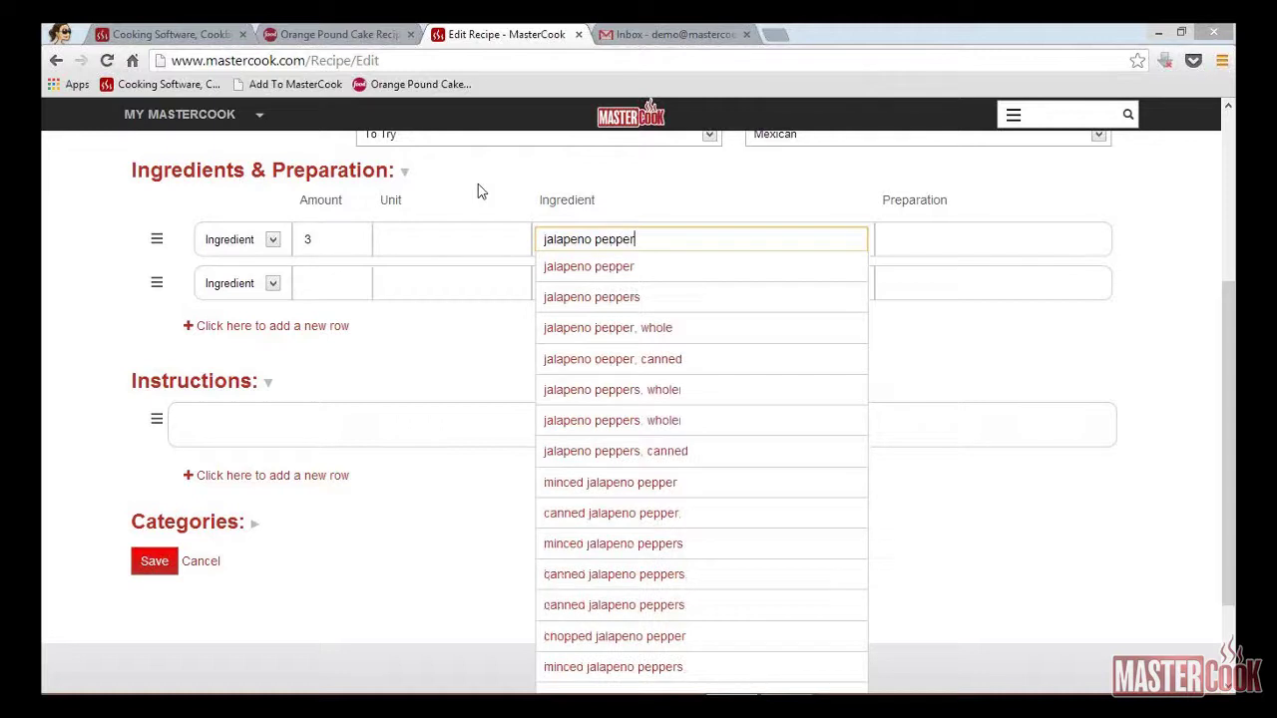
pyautogui.press('Tab')
pyautogui.press('Tab')
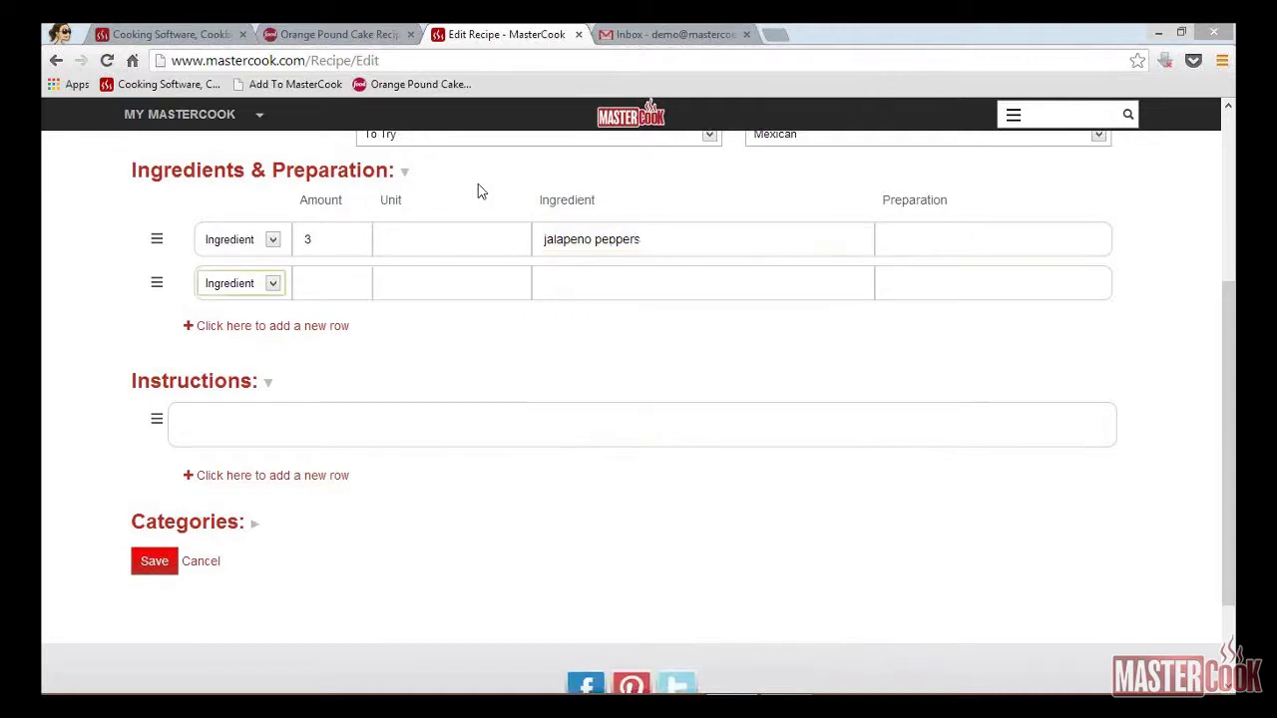
pyautogui.press('Tab')
pyautogui.write('1/2')
pyautogui.press('Tab')
pyautogui.write('b')
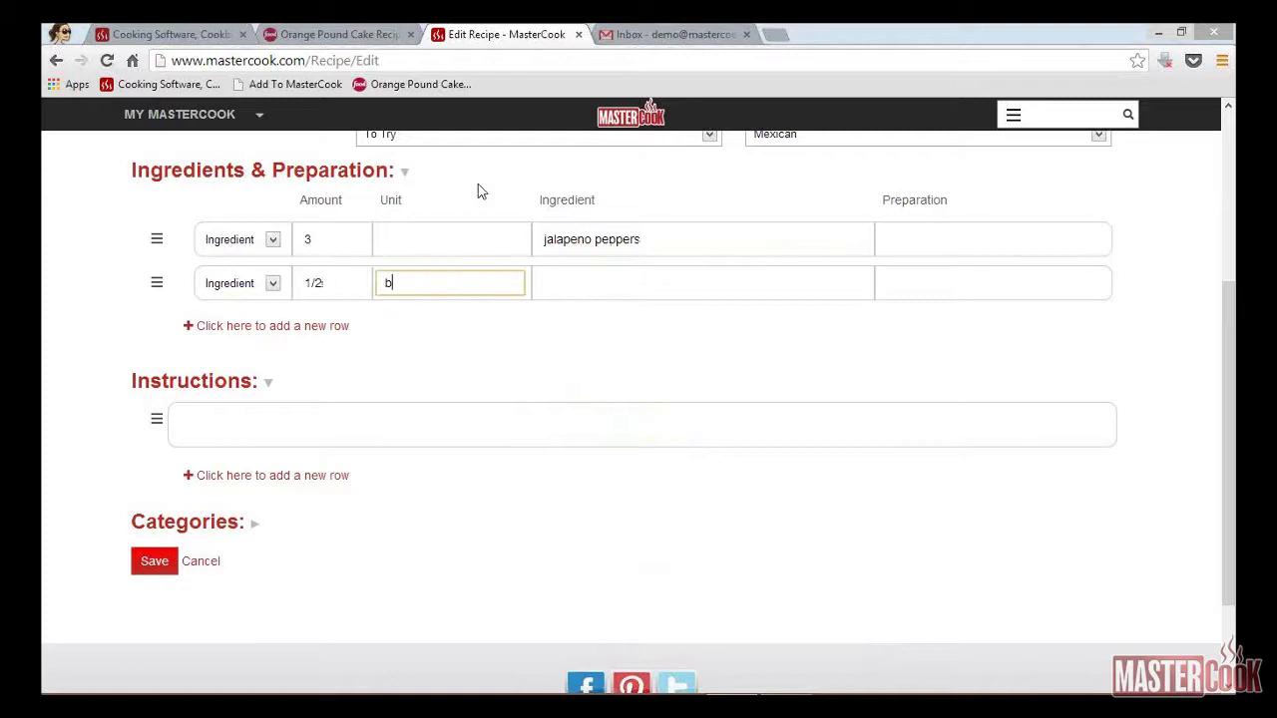
pyautogui.write('unch')
pyautogui.press('Tab')
pyautogui.write('cilantro')
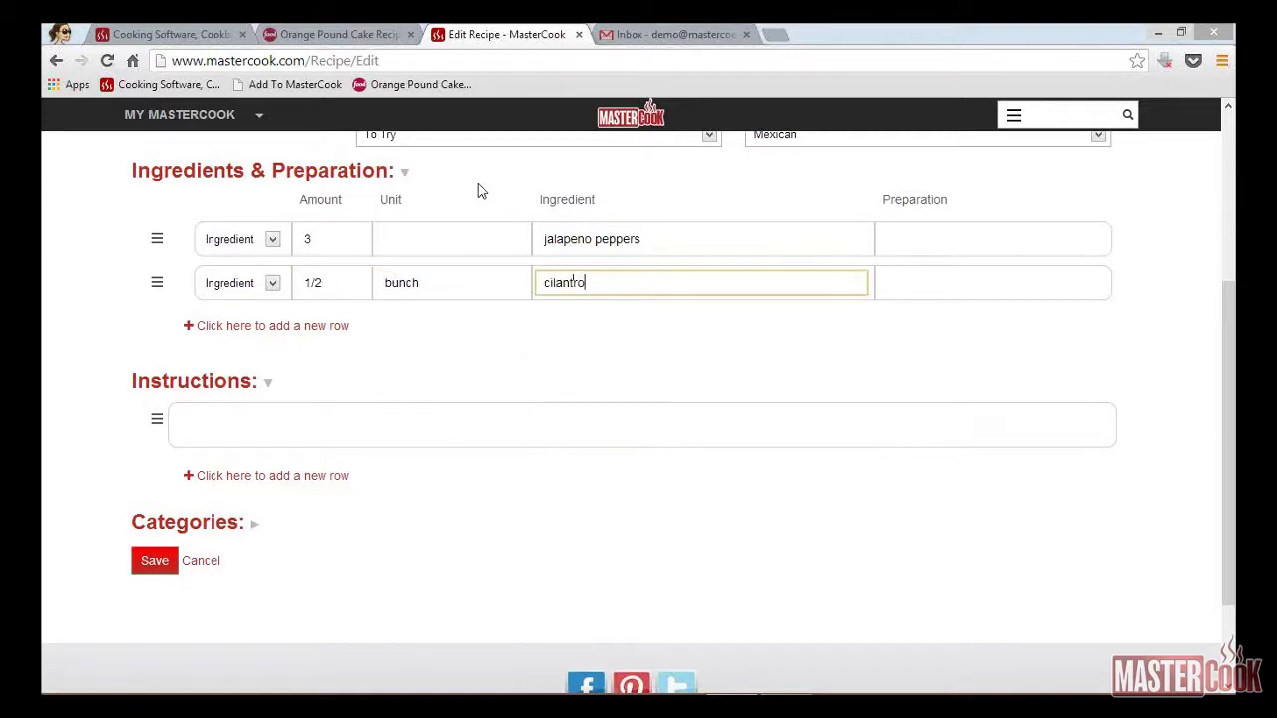
pyautogui.press('Tab')
pyautogui.press('Tab')
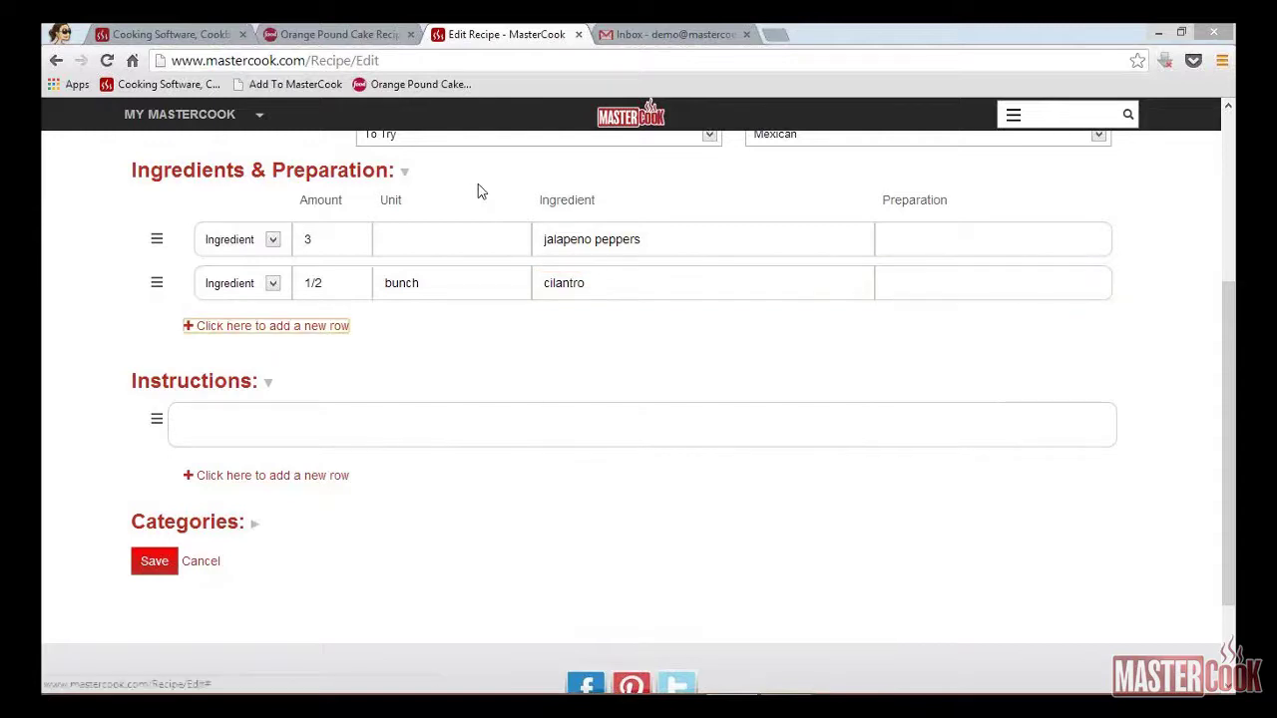
# Step: Add two more ingredient rows: 1/2 small onion and 29 ounces canned tomatoes
pyautogui.press('Return')
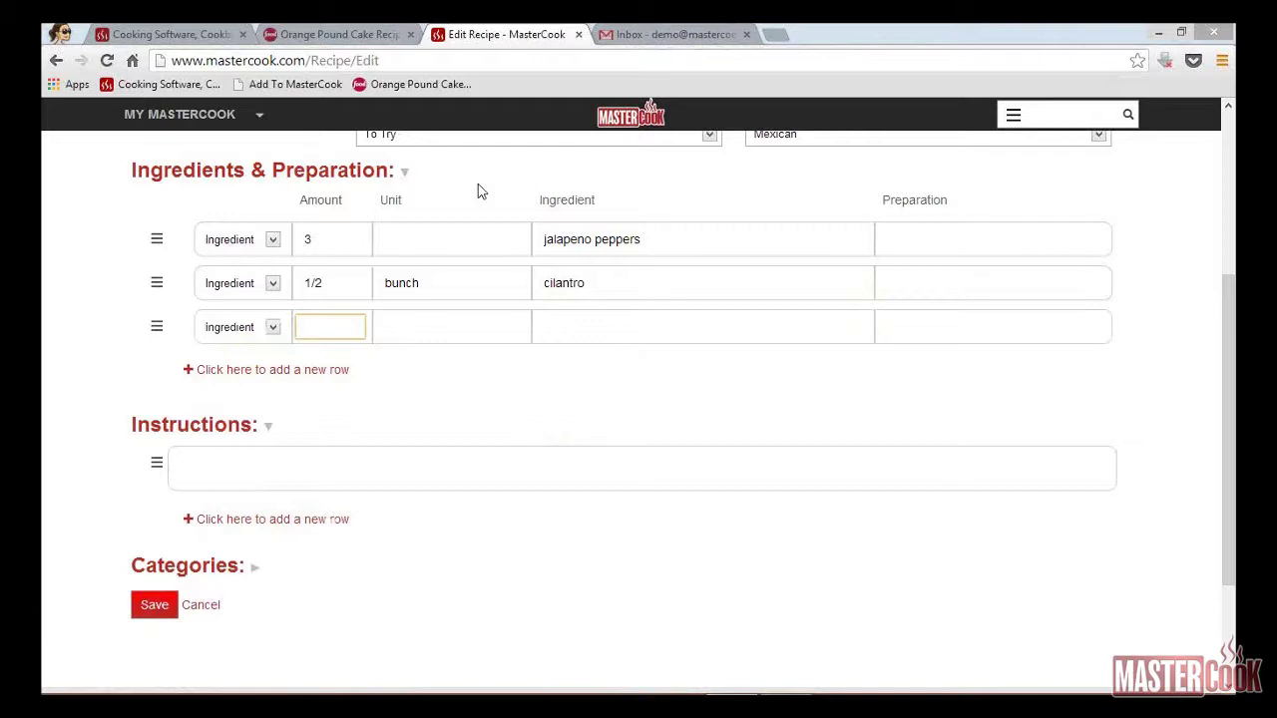
pyautogui.write('1/2')
pyautogui.press('Tab')
pyautogui.press('Tab')
pyautogui.write('small')
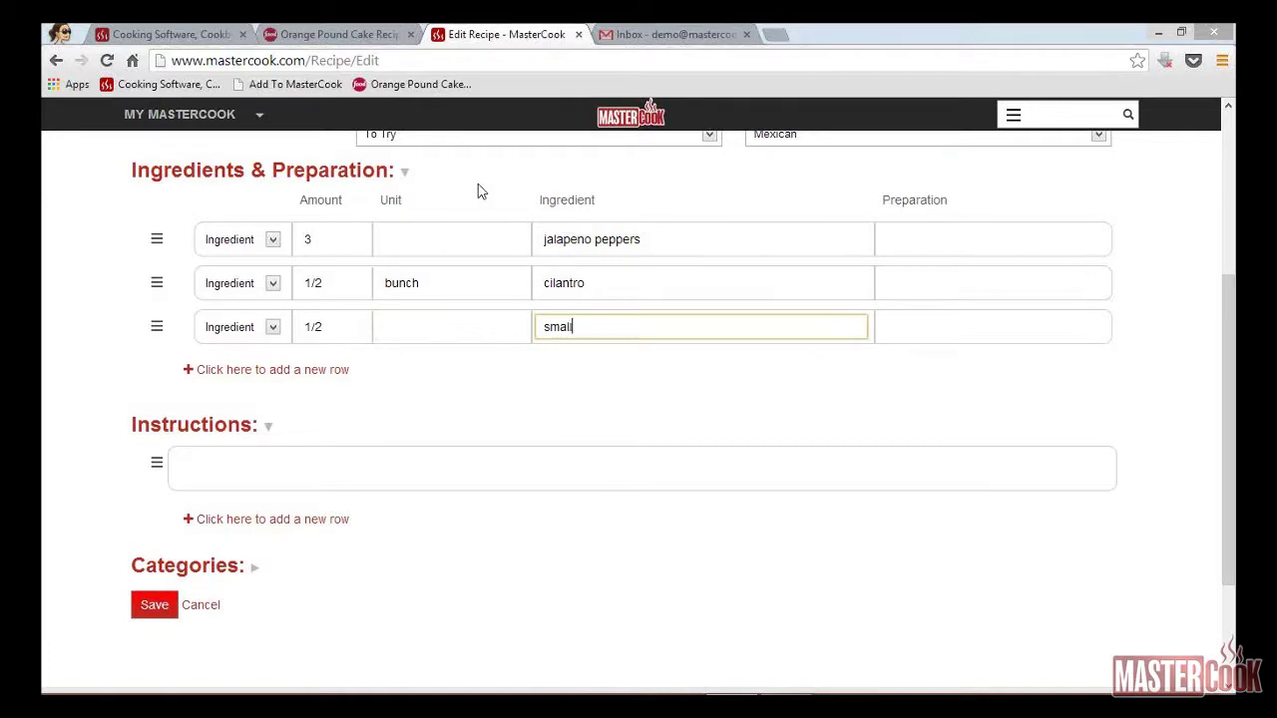
pyautogui.write(' onion')
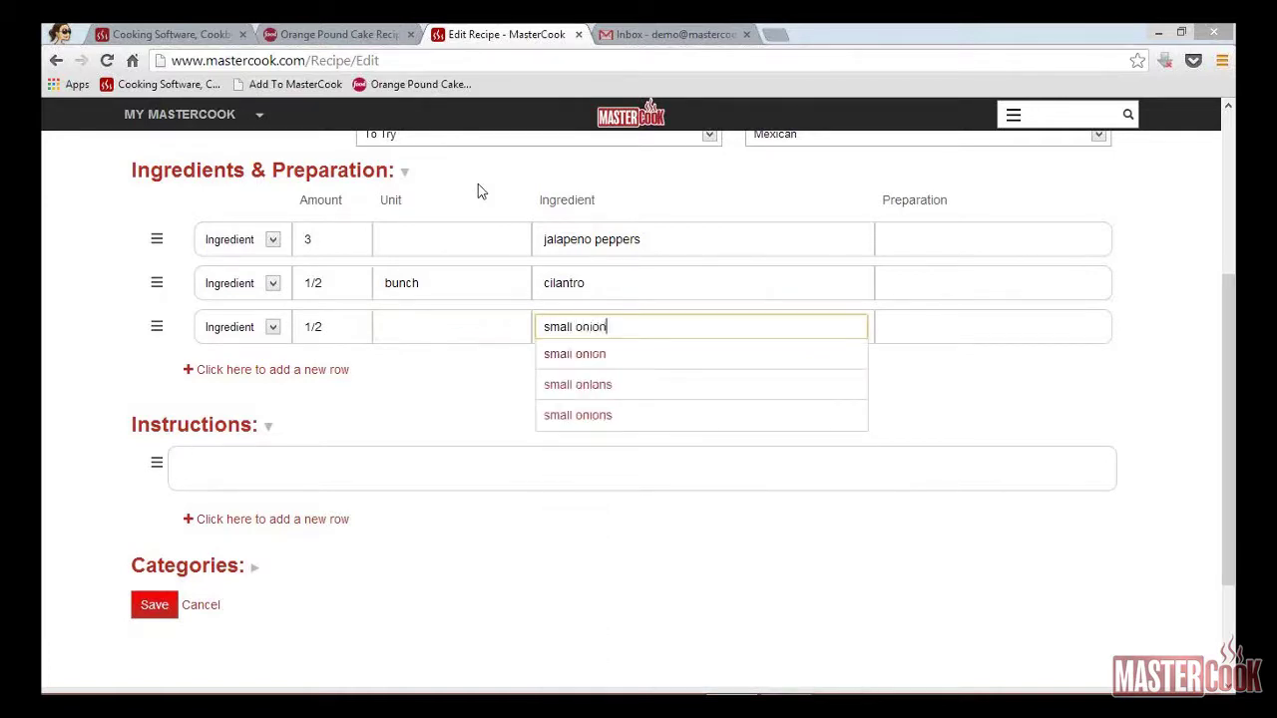
pyautogui.press('Tab')
pyautogui.press('Tab')
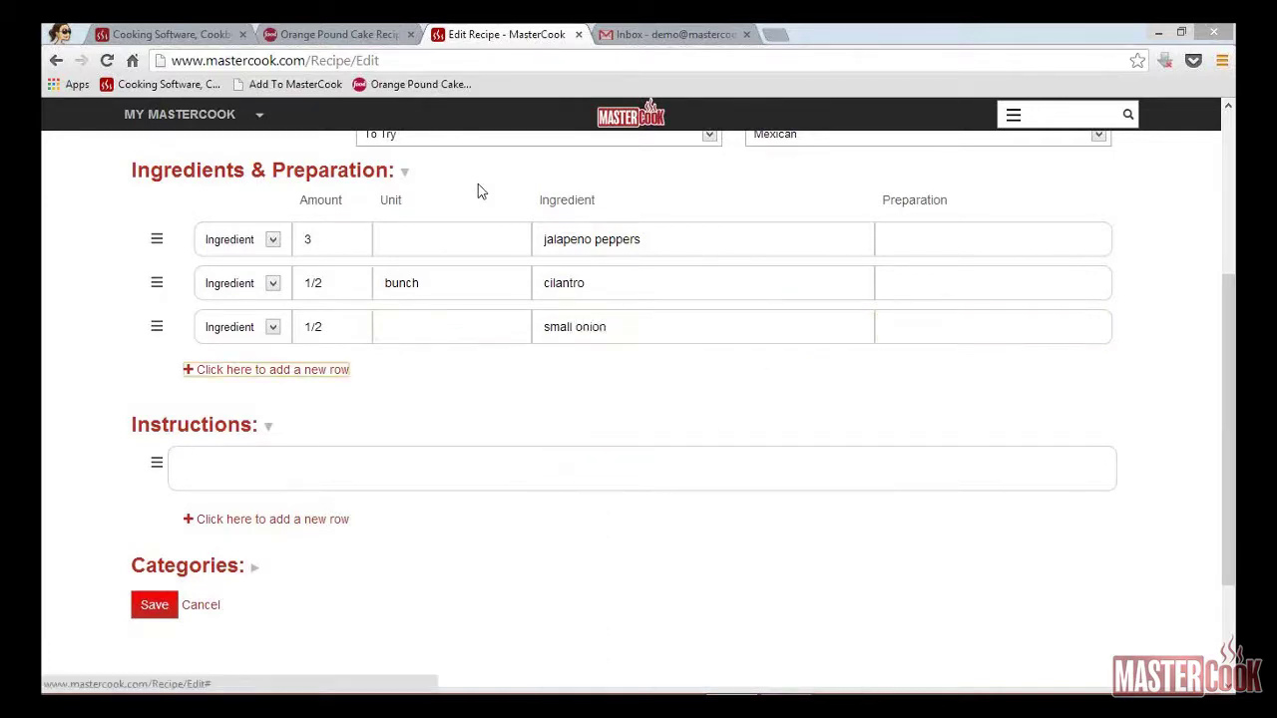
pyautogui.press('Return')
pyautogui.write('29')
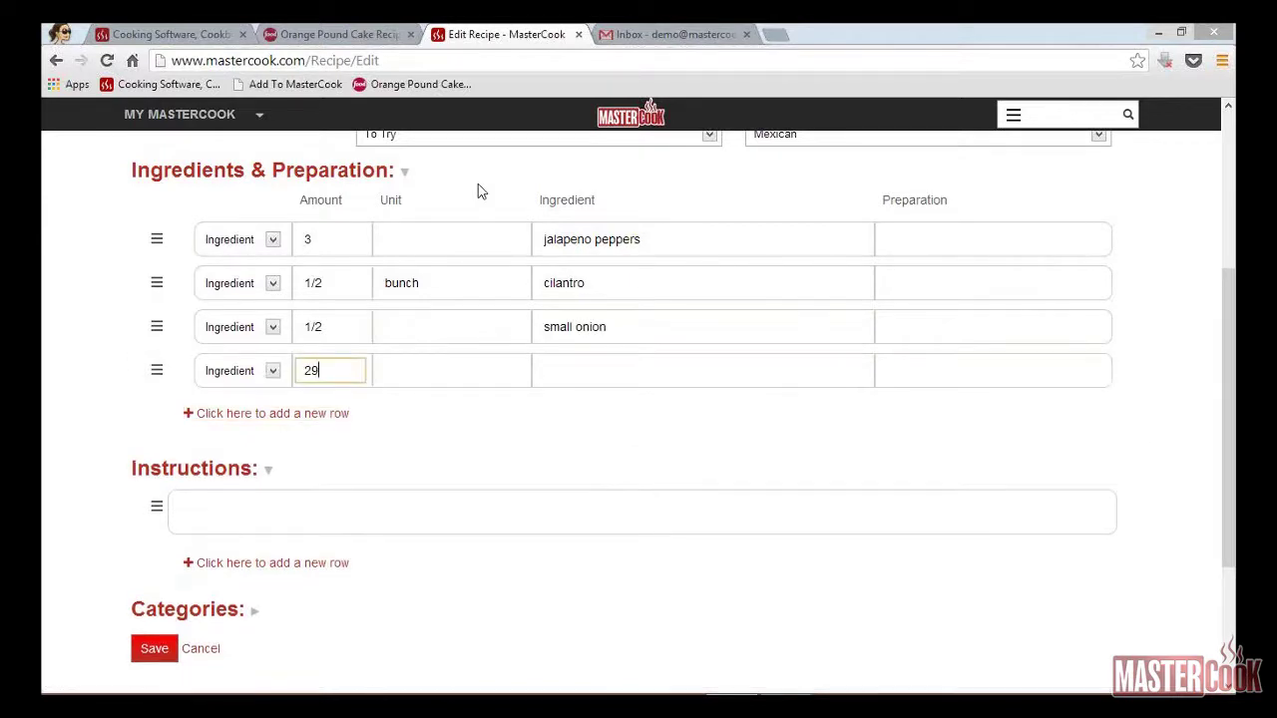
pyautogui.press('Tab')
pyautogui.write('ounces')
pyautogui.press('Tab')
pyautogui.write('ca')
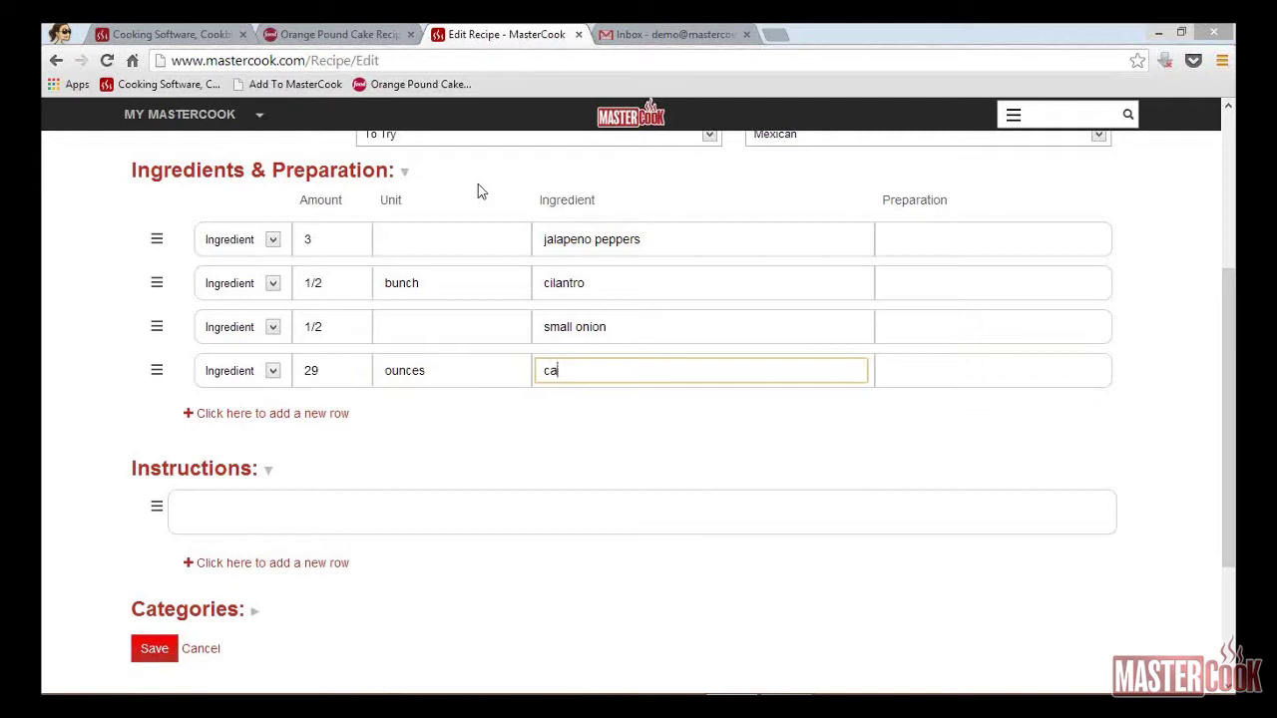
pyautogui.write('nned toma')
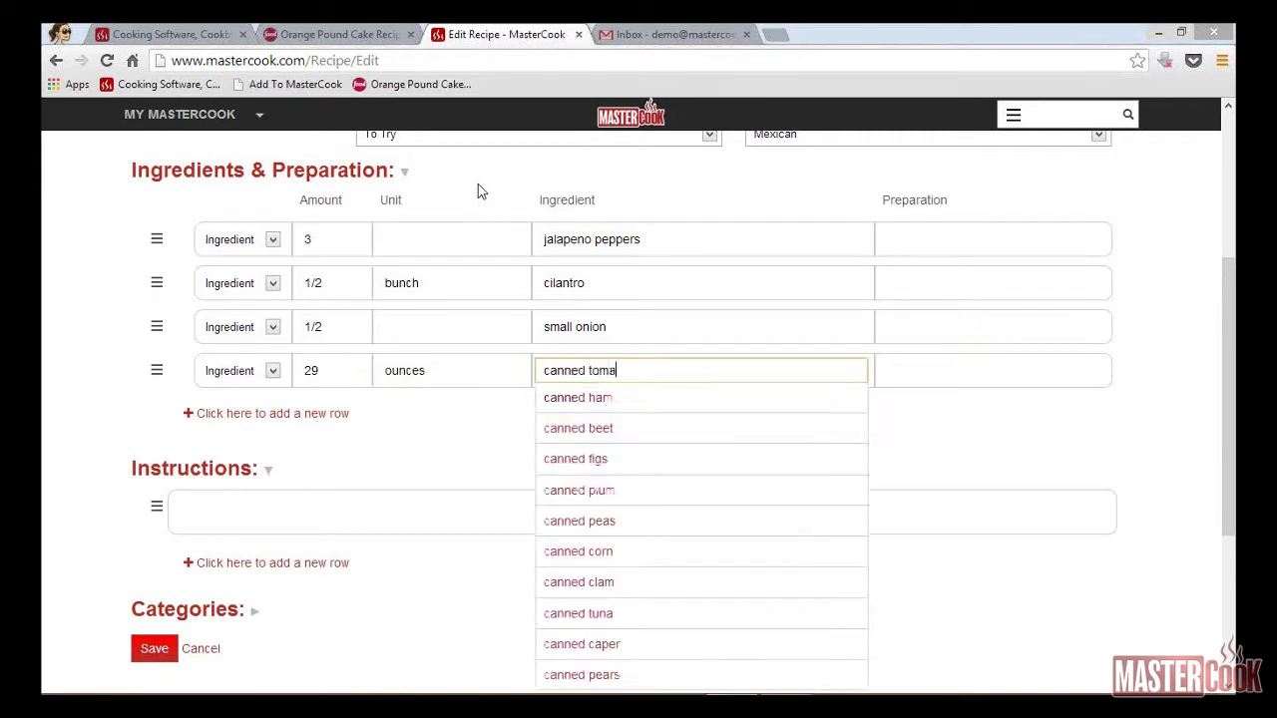
pyautogui.write('toes')
pyautogui.press('Tab')
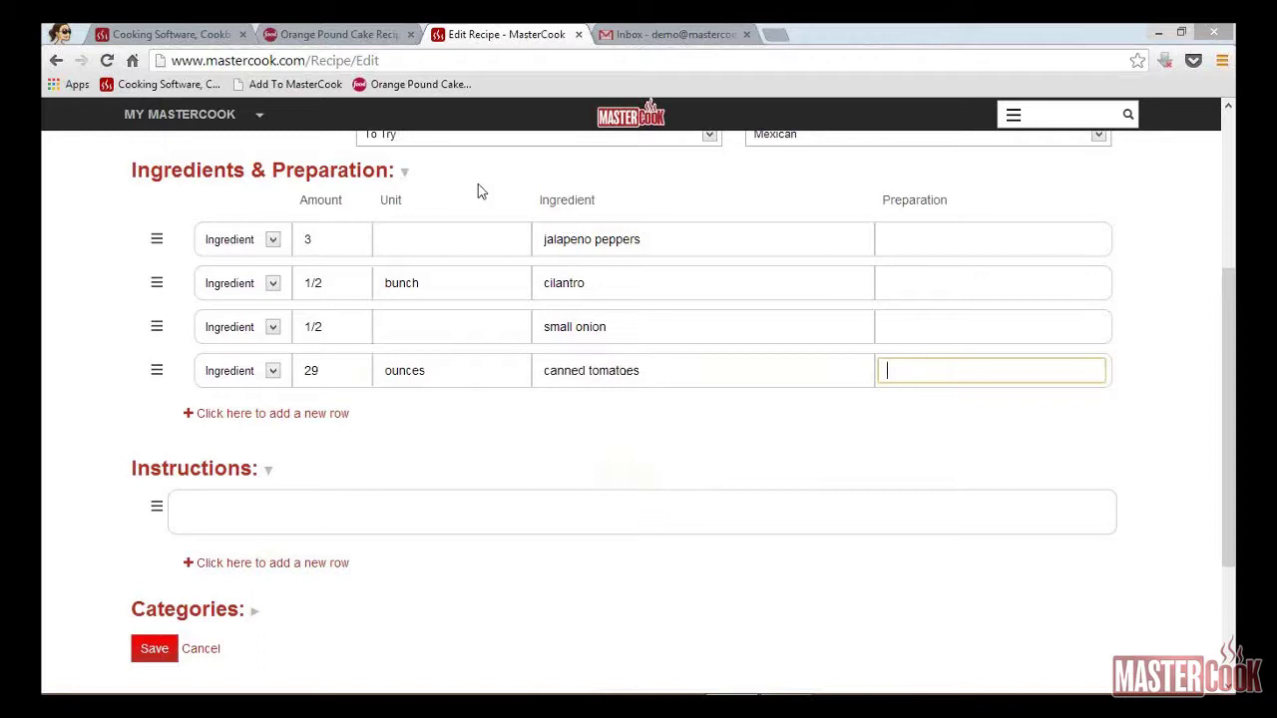
pyautogui.press('Tab')
pyautogui.press('Tab')
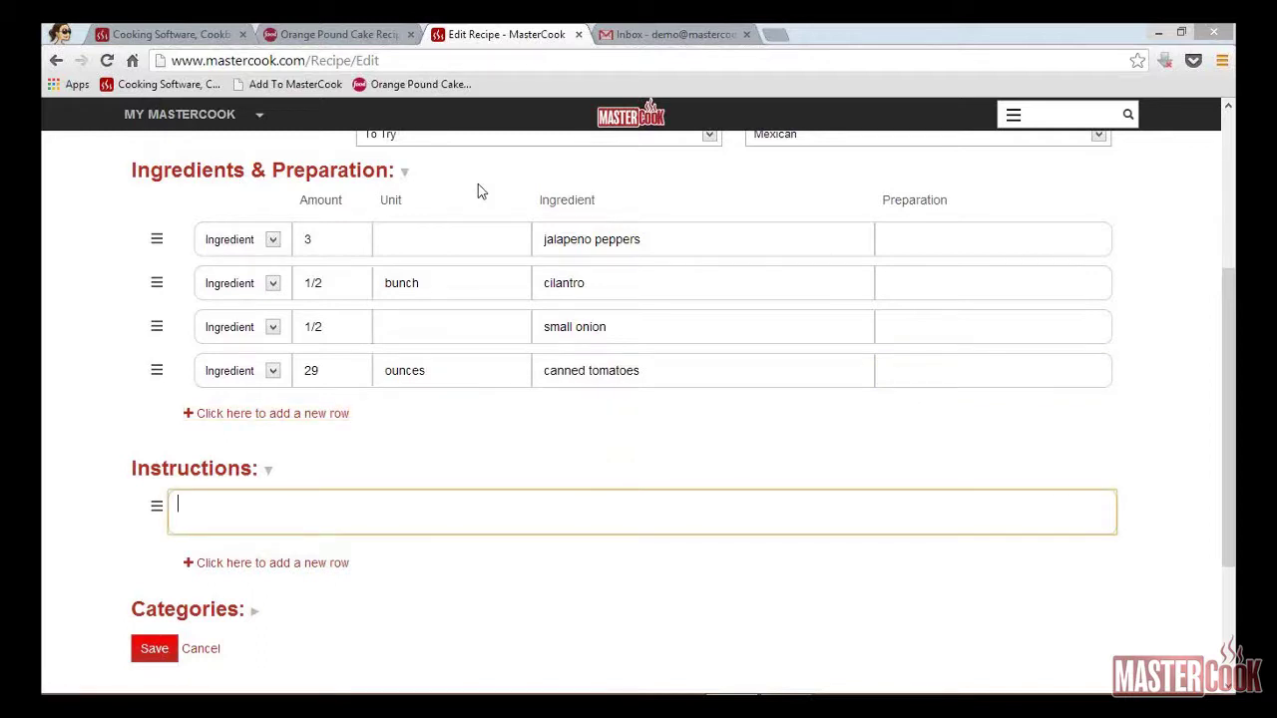
# Step: Enter the instruction 'Place all ingredients into a fooo processor and pulse until desired consistency.'
pyautogui.write('Place all ingredients into a fo')
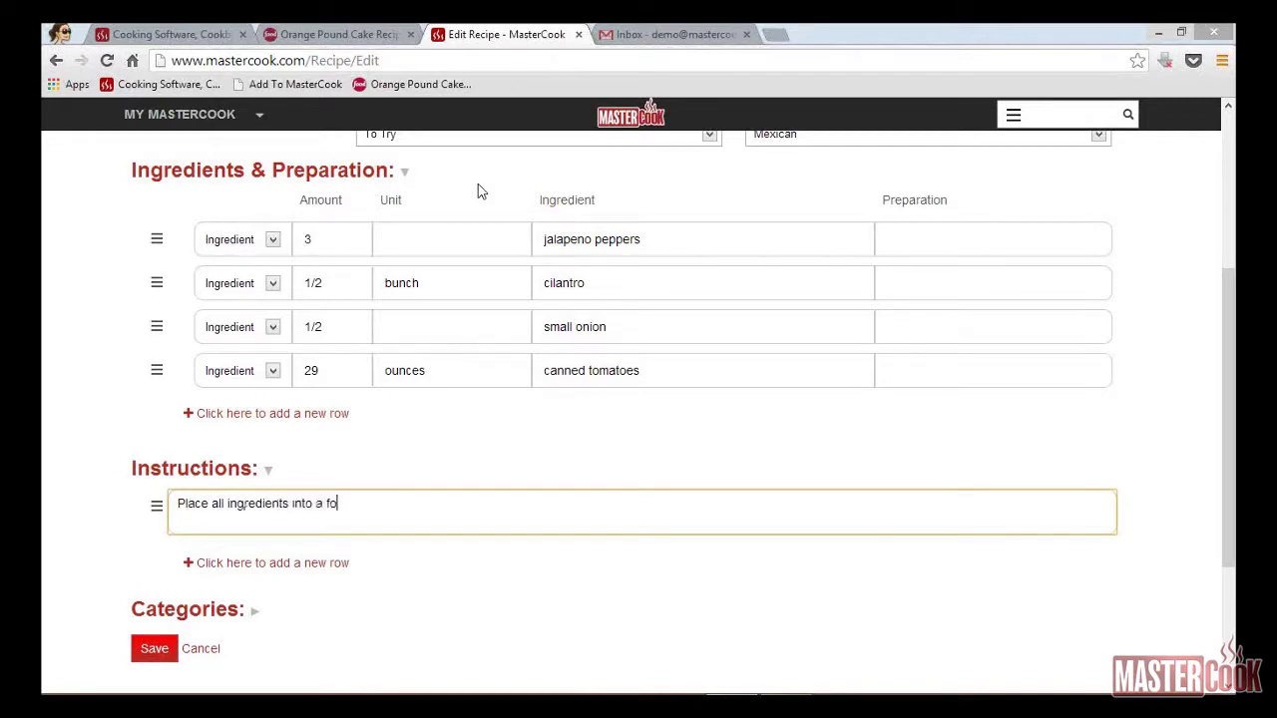
pyautogui.write('oo processor and pu')
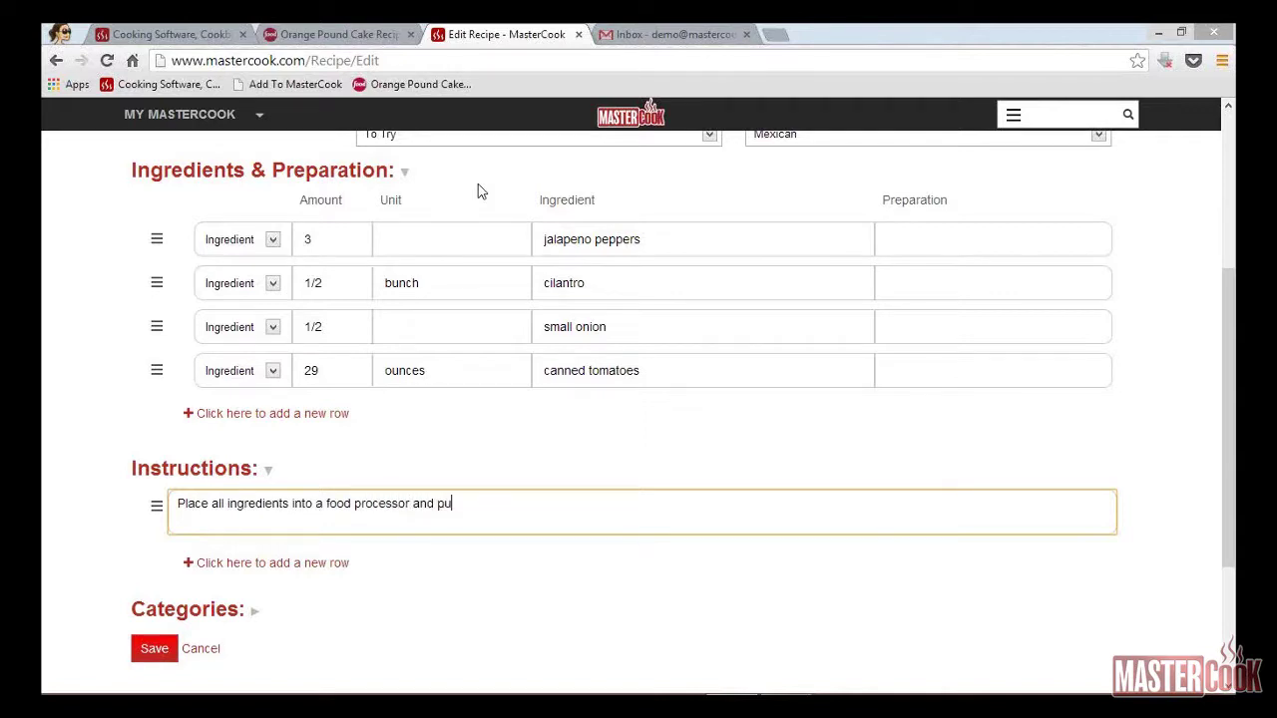
pyautogui.write('lse until desired cons')
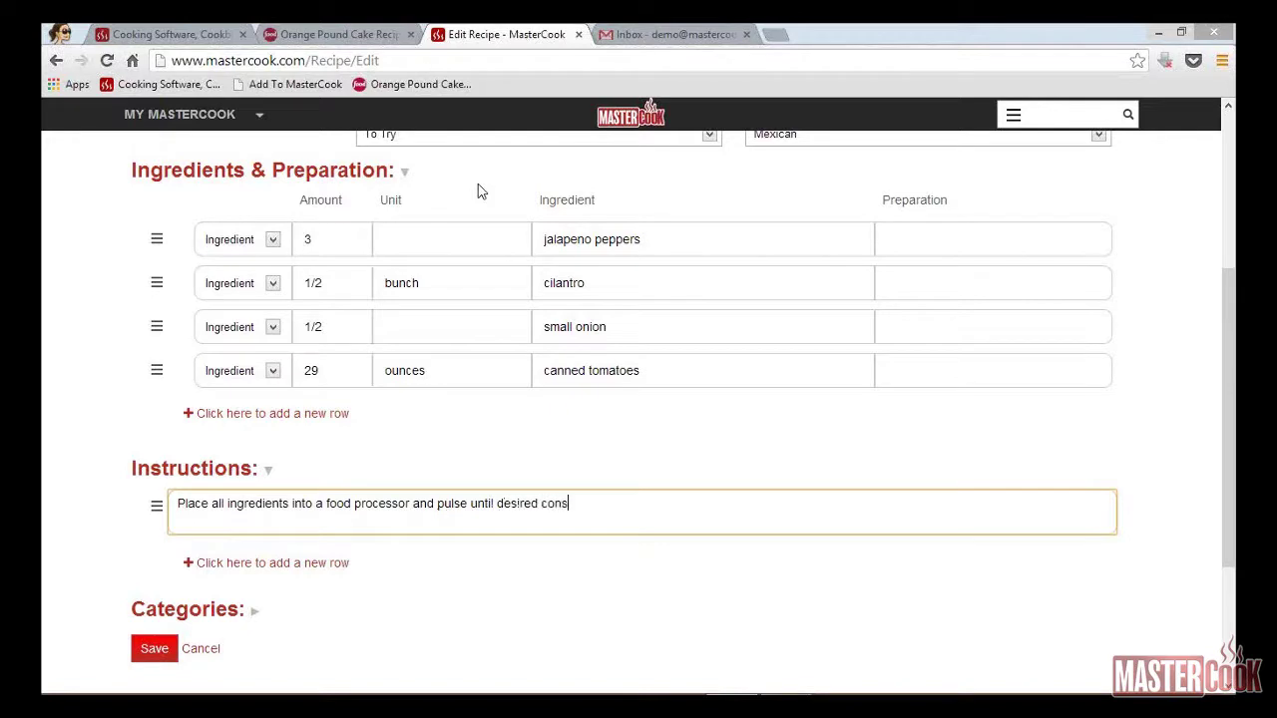
pyautogui.write('istency.')
pyautogui.click(1229, 417)
pyautogui.hotkey('ctrl', 'a')
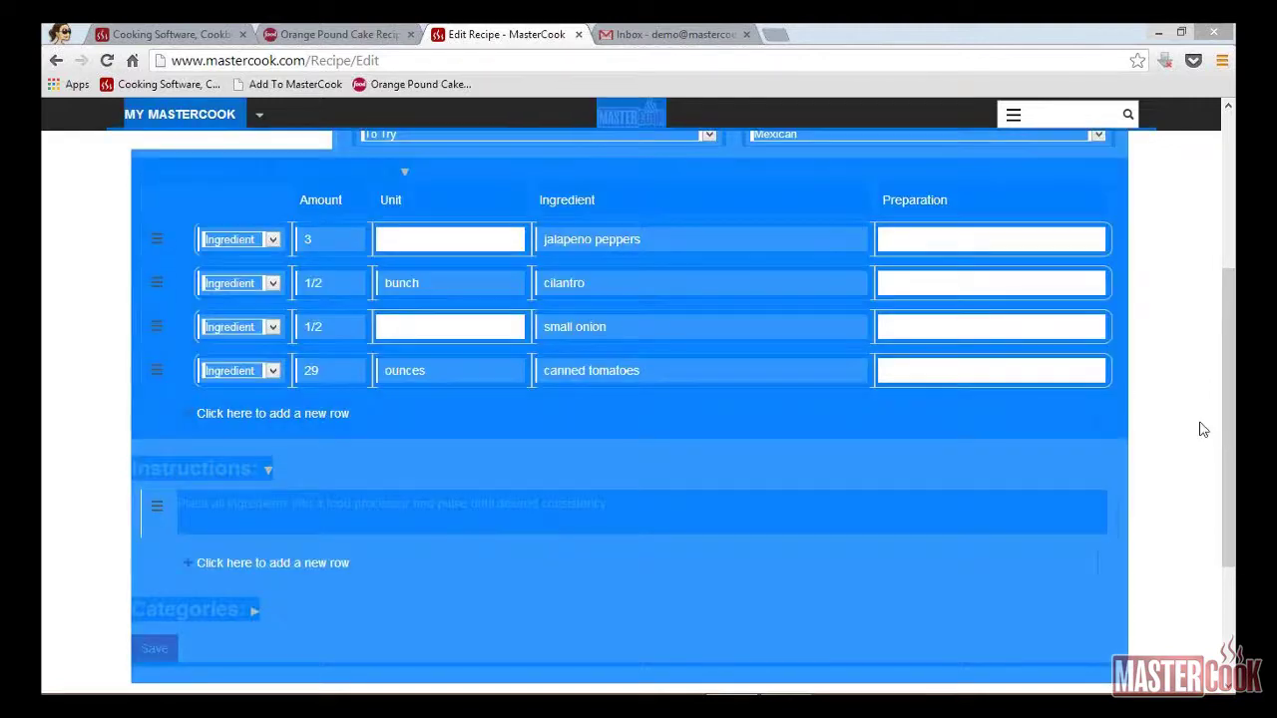
pyautogui.click(1204, 427)
pyautogui.moveTo(1230, 409); pyautogui.dragTo(1225, 574)
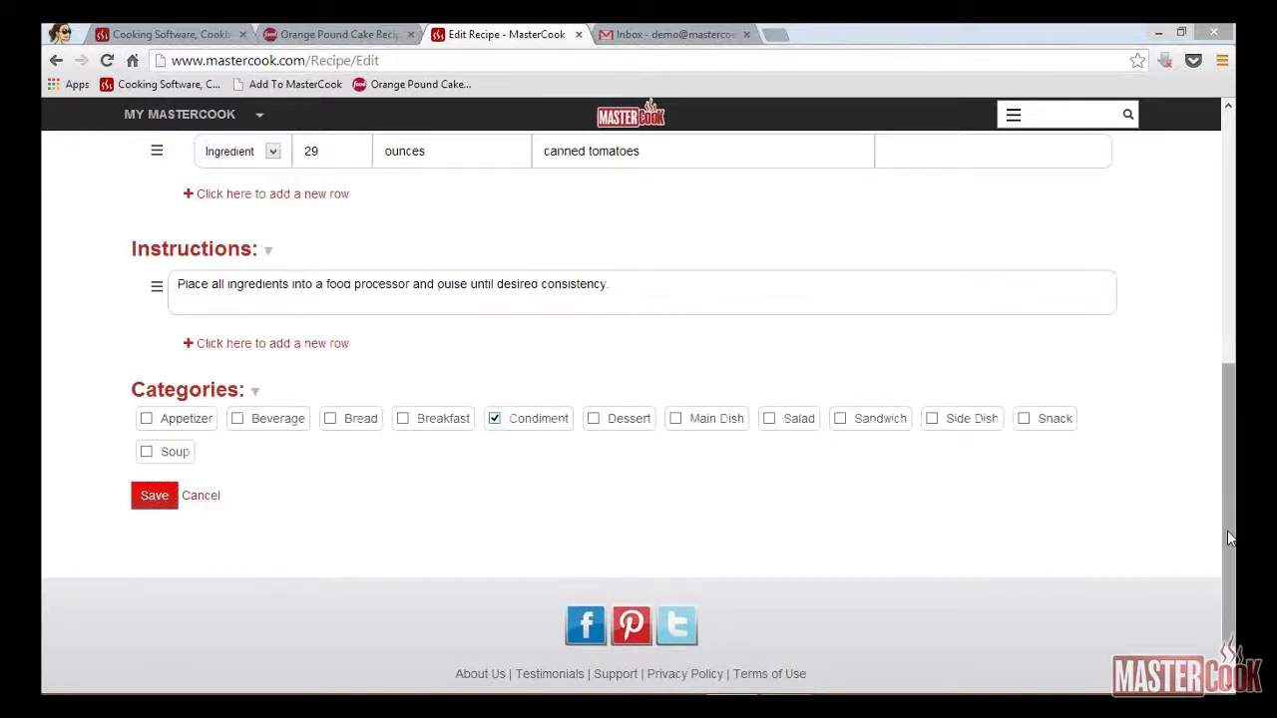
pyautogui.moveTo(1230, 539); pyautogui.dragTo(1226, 140)
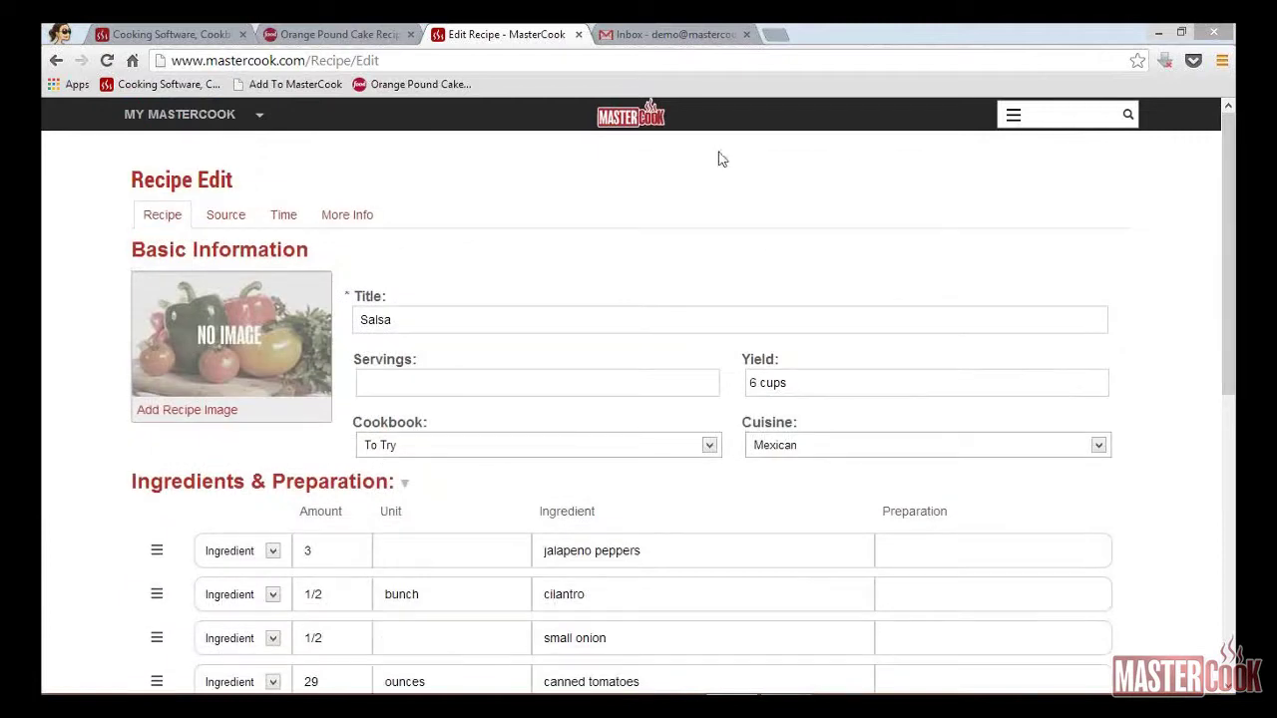
# Step: Set Salsa's Prep and Total Time to 0:15, then go back to the Recipe tab
pyautogui.click(227, 217)
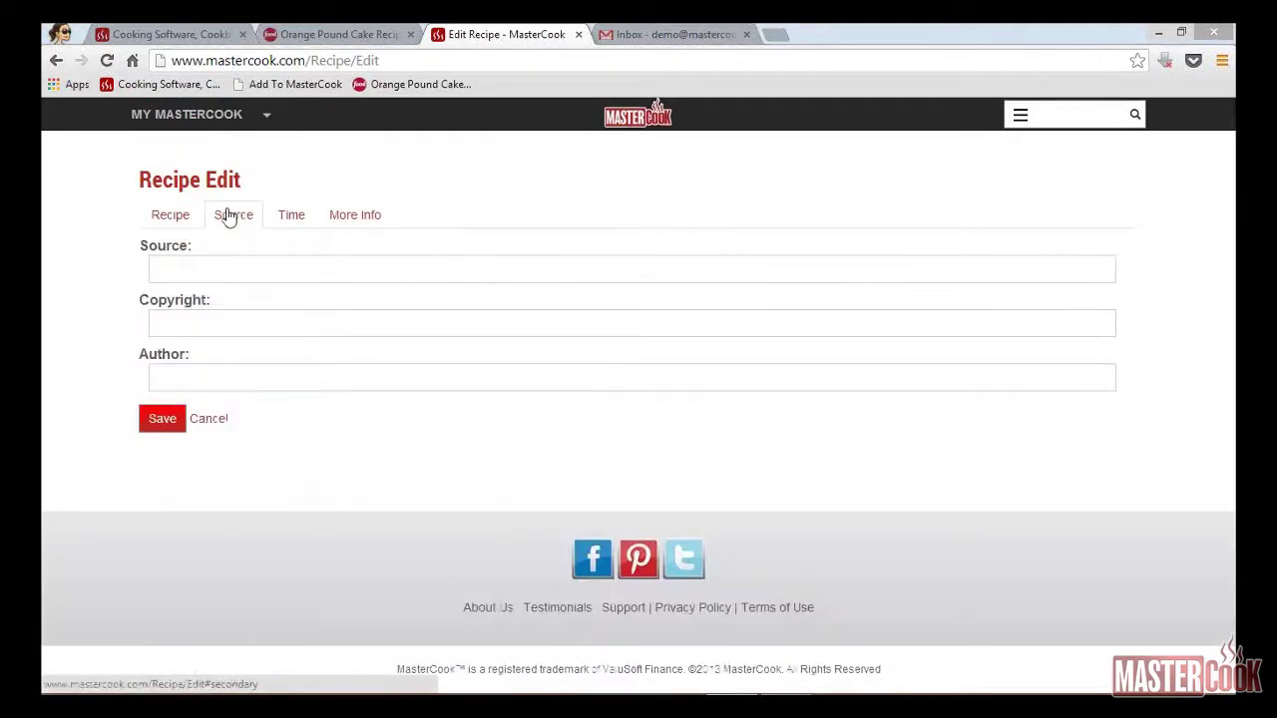
pyautogui.click(313, 222)
pyautogui.click(327, 276)
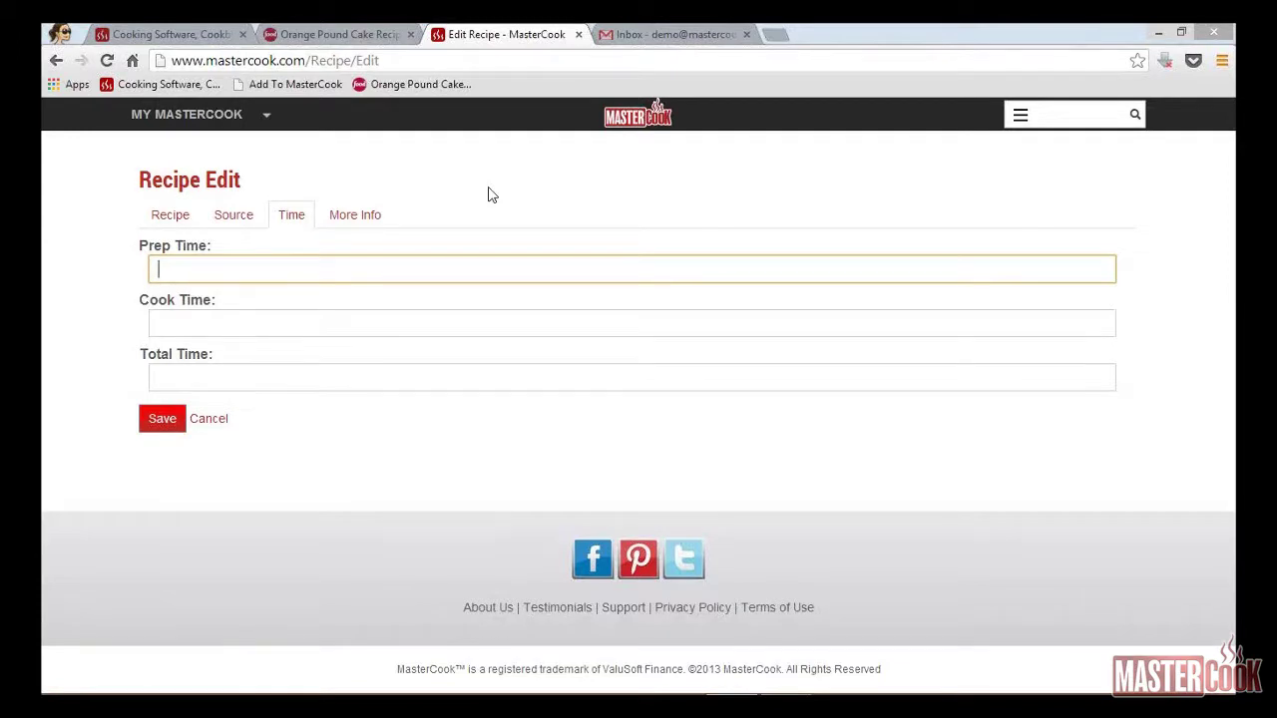
pyautogui.write('0:15')
pyautogui.press('Tab')
pyautogui.press('Tab')
pyautogui.write('0:15')
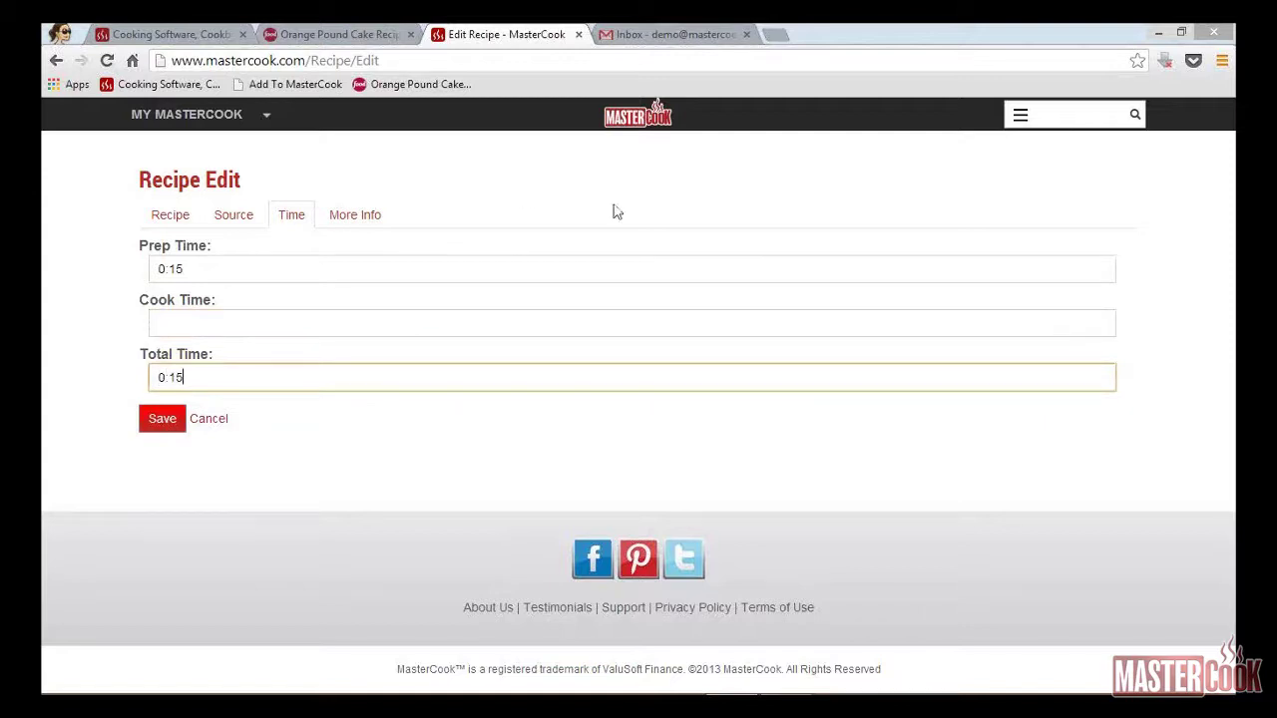
pyautogui.click(166, 217)
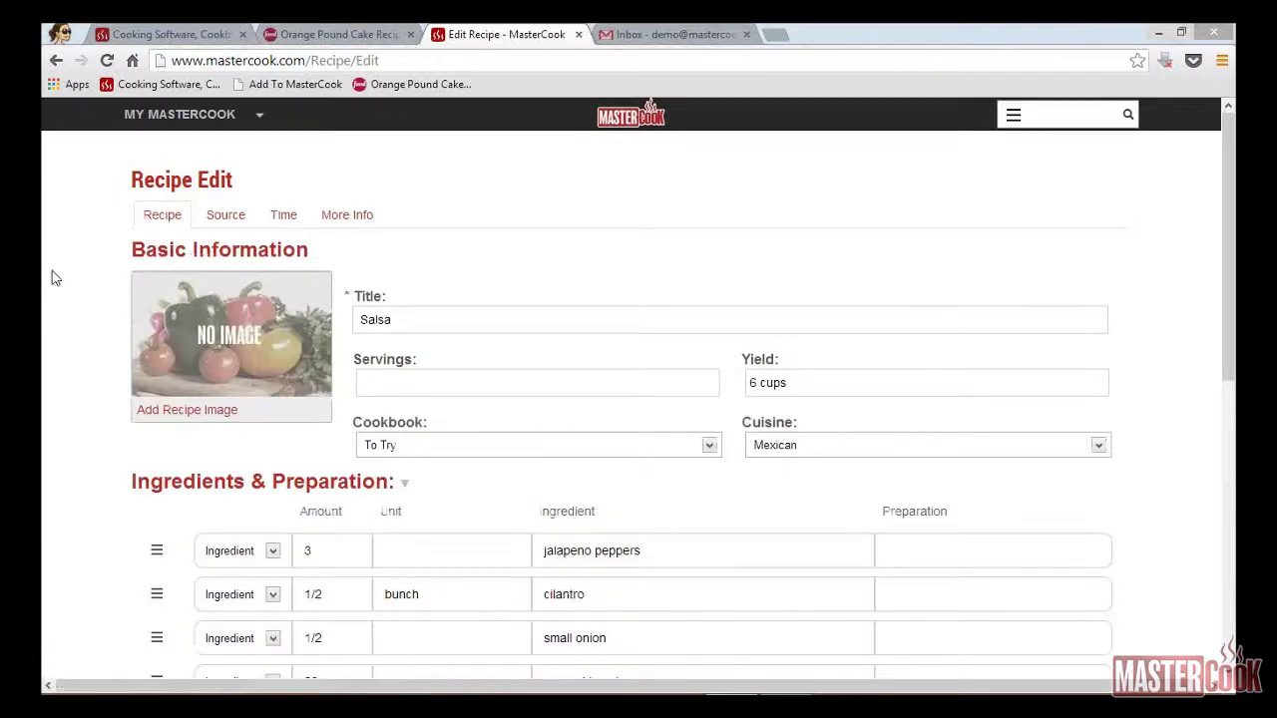
# Step: Upload salsa.jpg as the Salsa recipe's photo and save the recipe
pyautogui.click(206, 412)
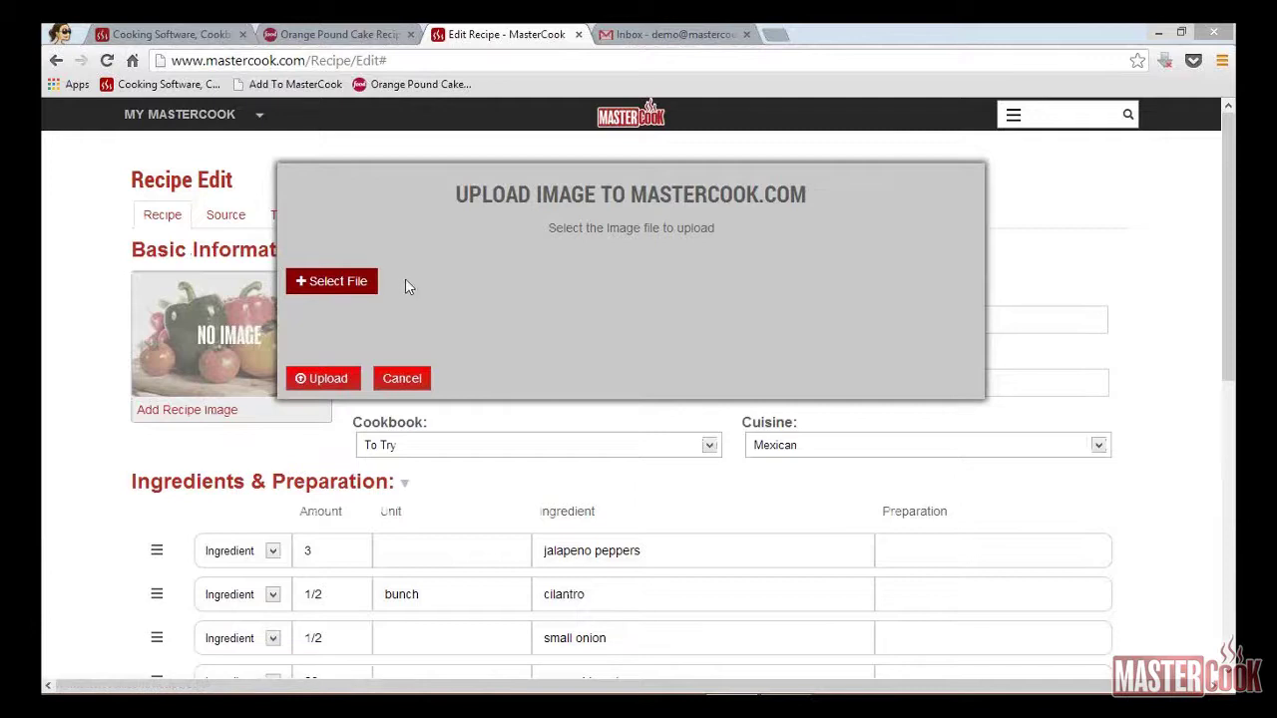
pyautogui.click(354, 282)
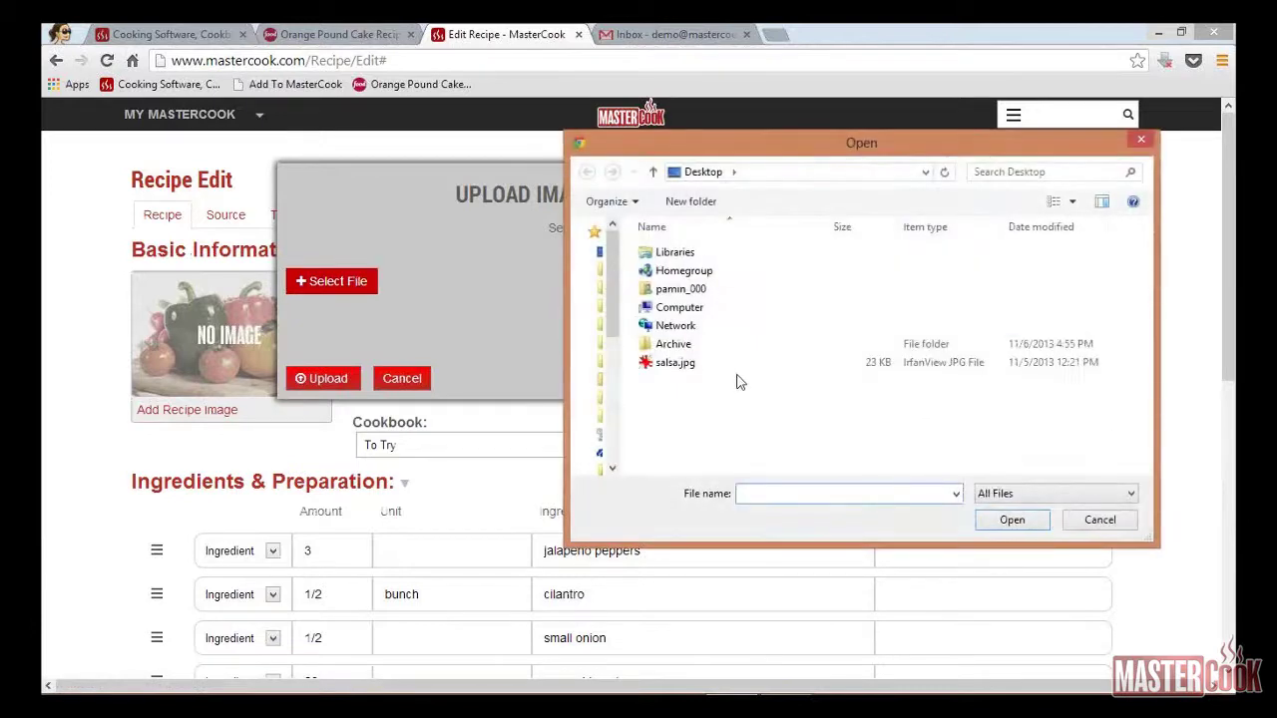
pyautogui.doubleClick(668, 365)
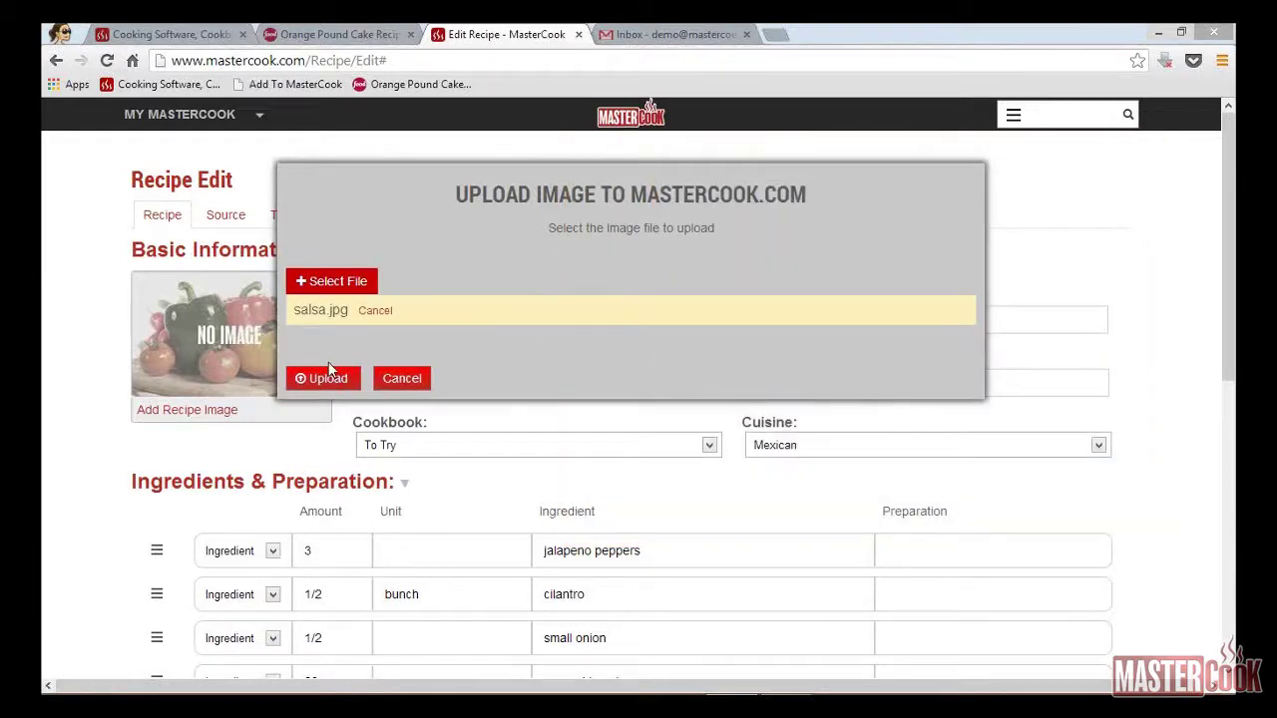
pyautogui.click(317, 379)
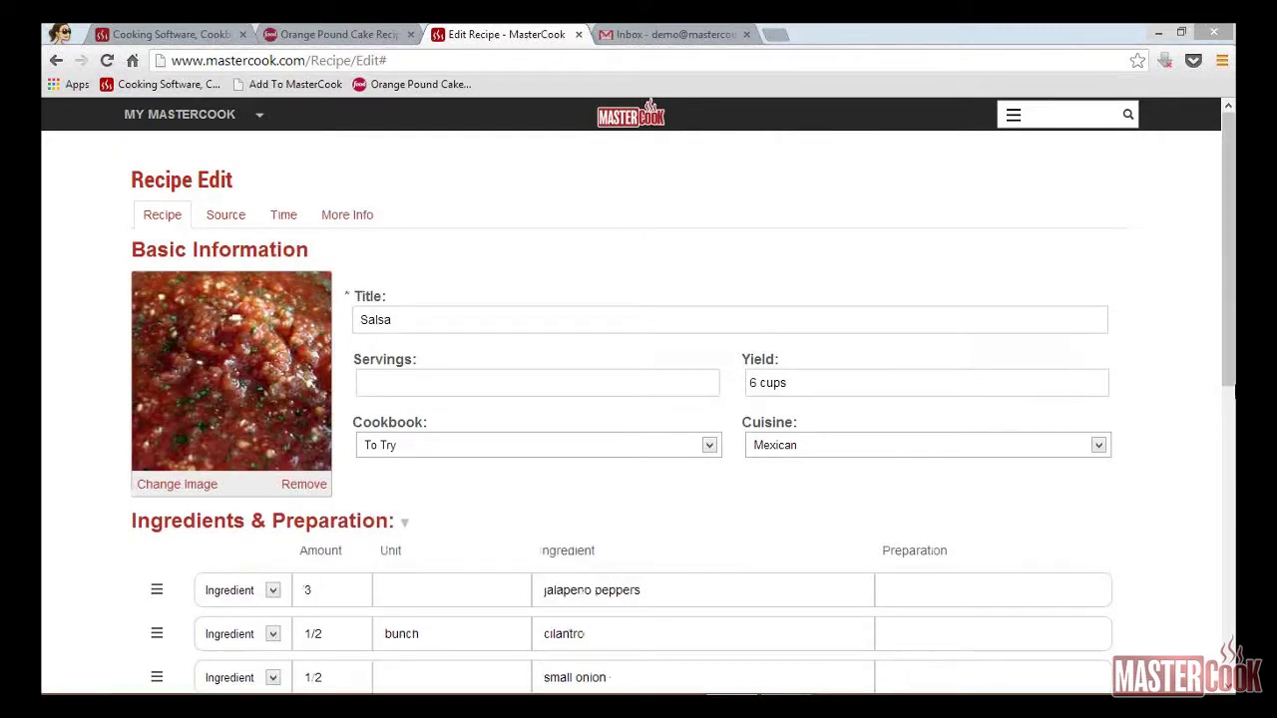
pyautogui.moveTo(1234, 375); pyautogui.dragTo(1233, 653)
pyautogui.click(155, 492)
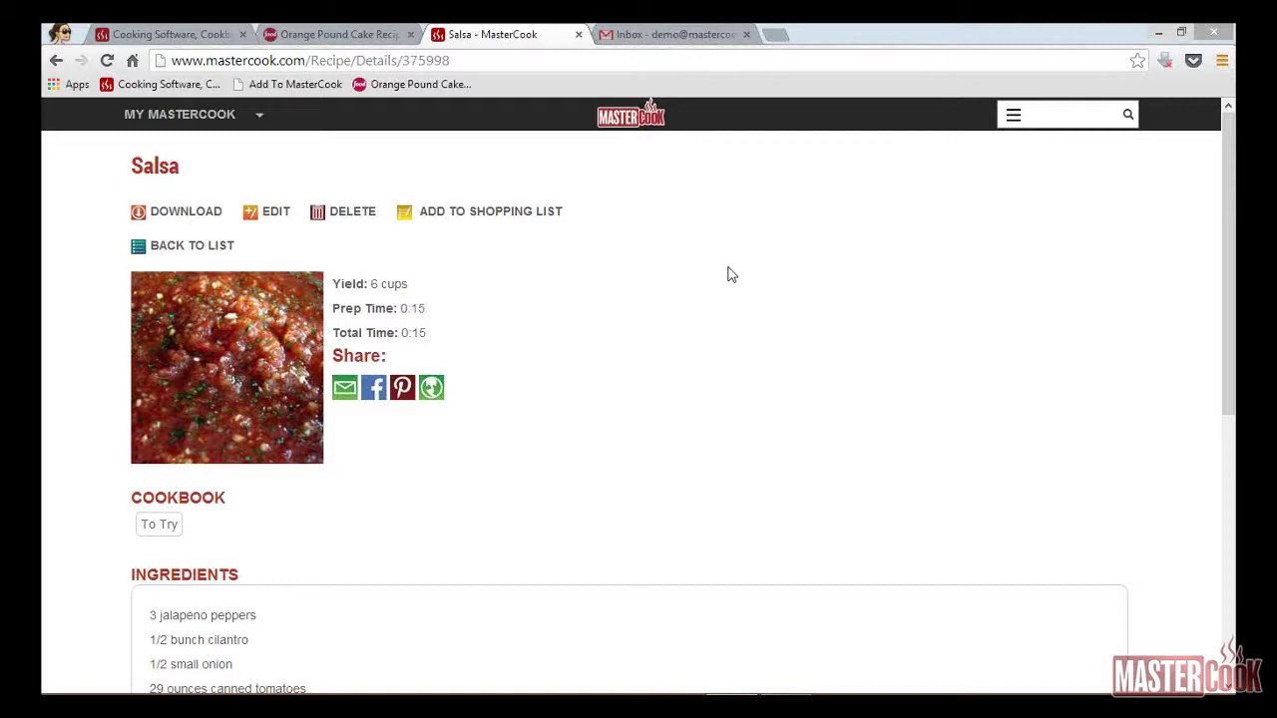
# Step: Start e-mailing Salsa, entering the sender's name and the recipient's e-mail address
pyautogui.click(343, 392)
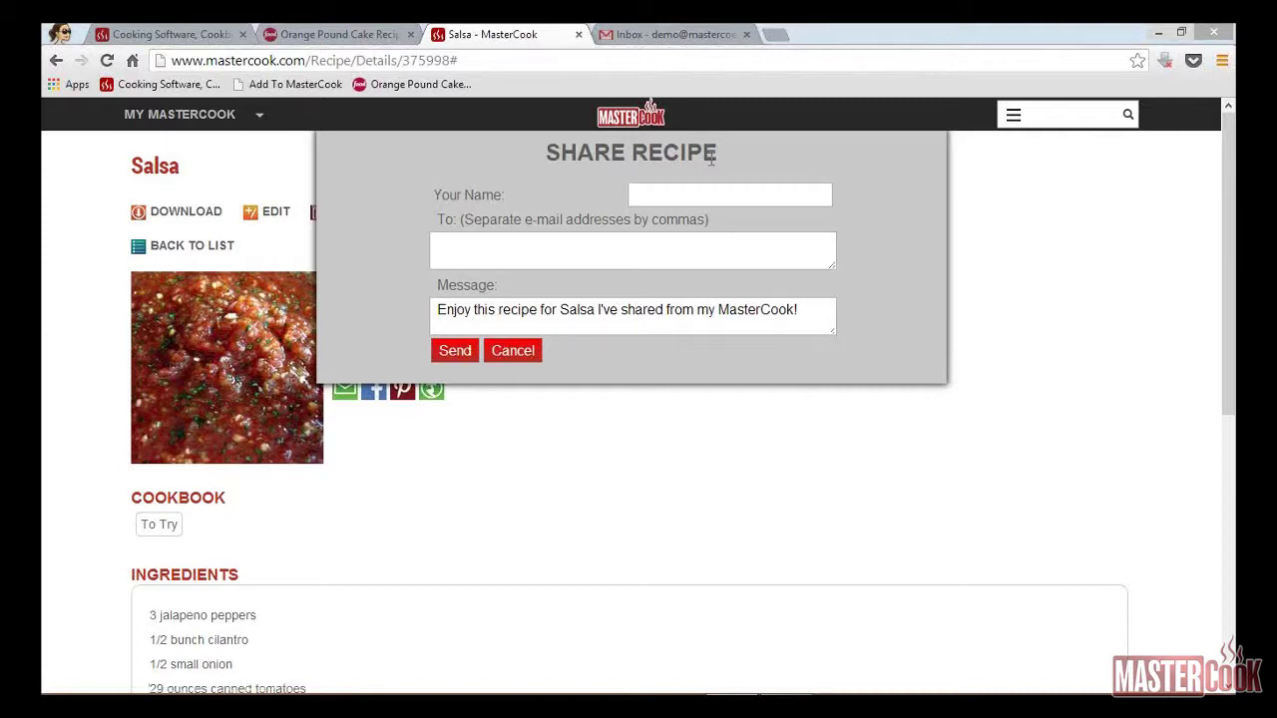
pyautogui.click(743, 191)
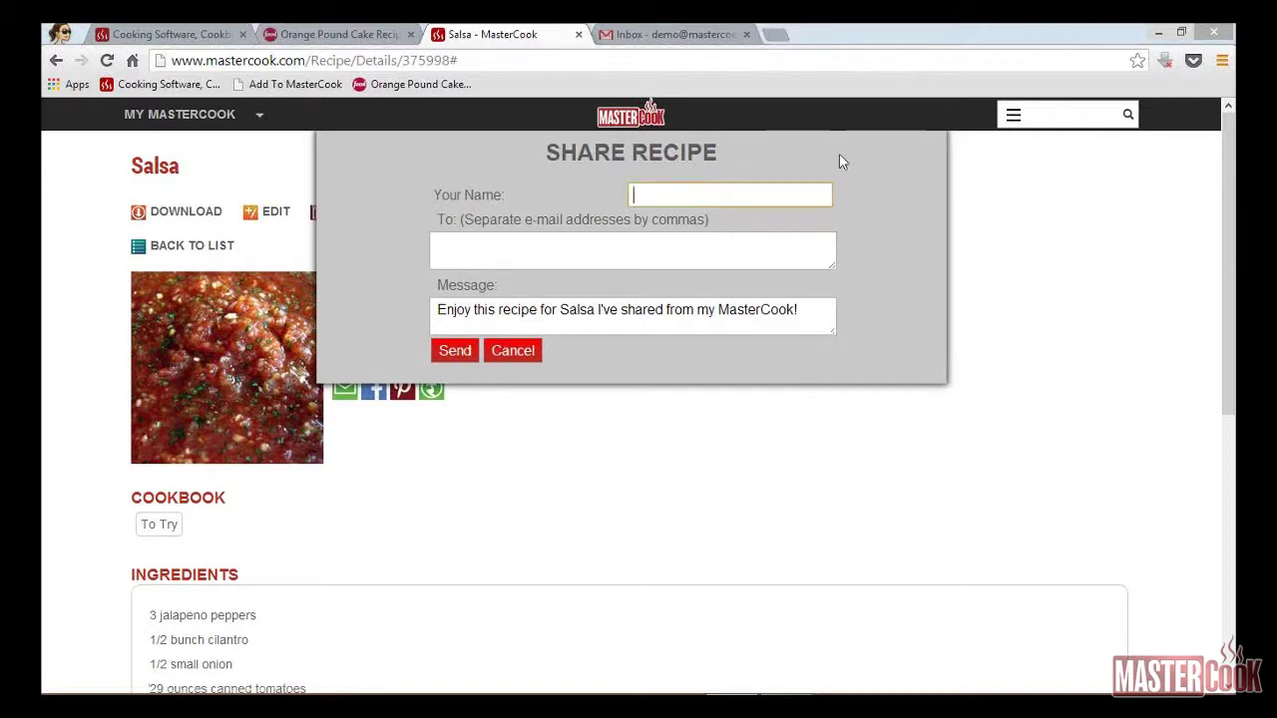
pyautogui.press('Tab')
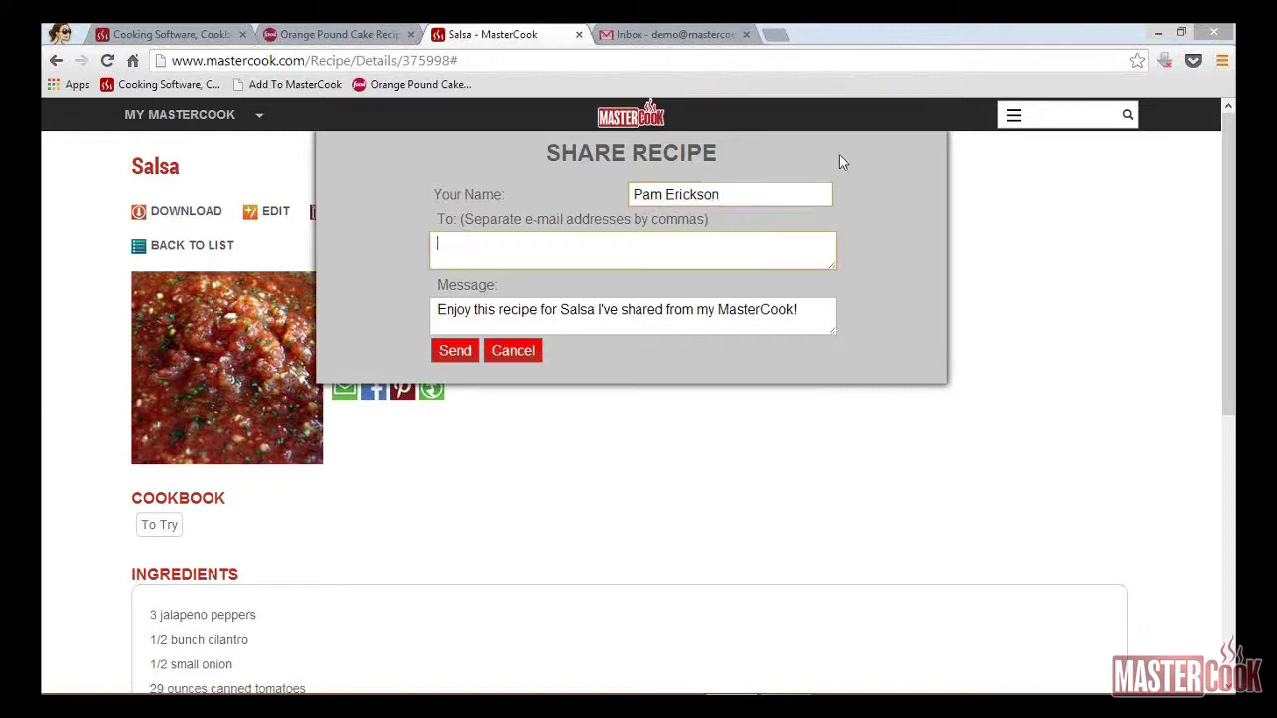
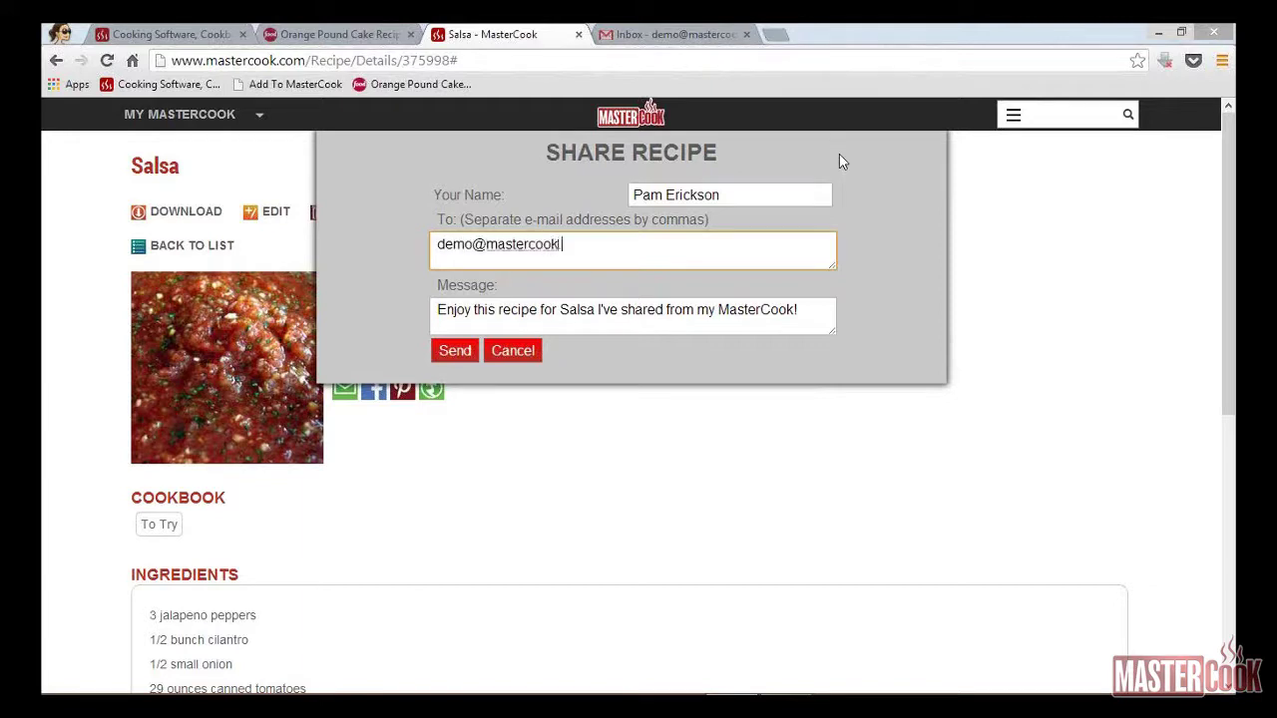
# Step: Append 'We should try this tonight .' to the default message and send the e-mail
pyautogui.press('Tab')
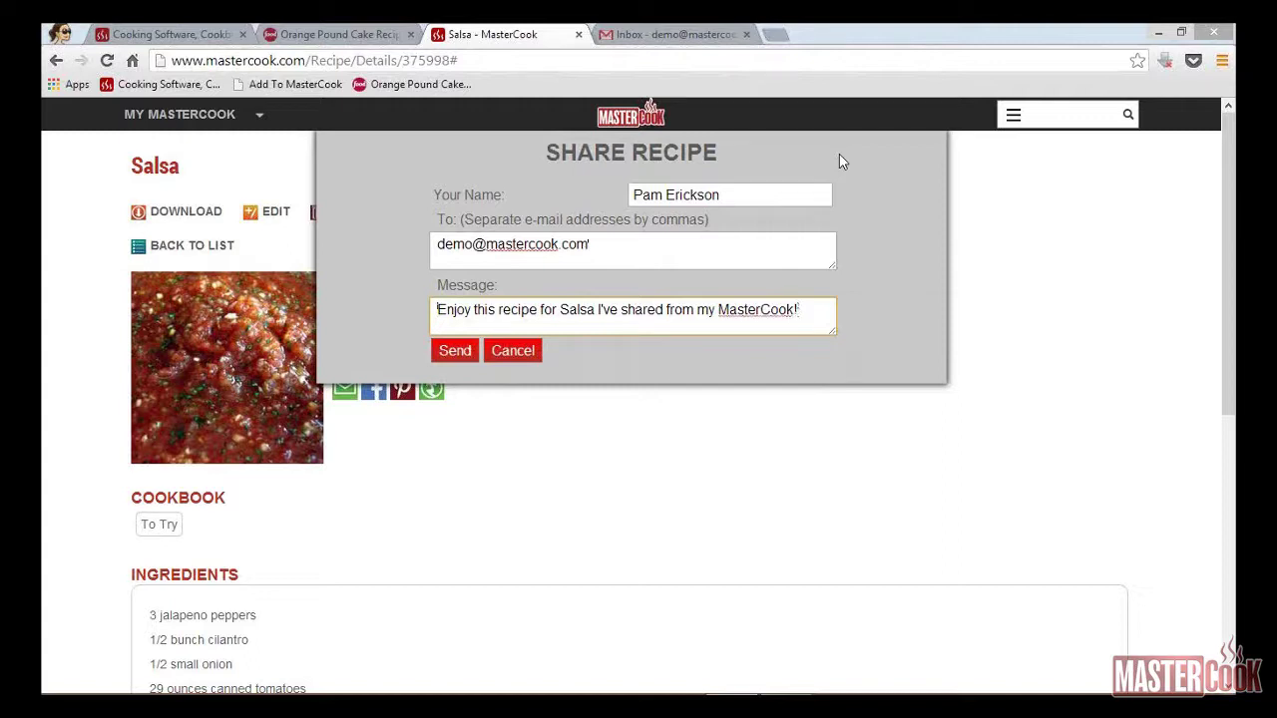
pyautogui.press('End')
pyautogui.write('We should try')
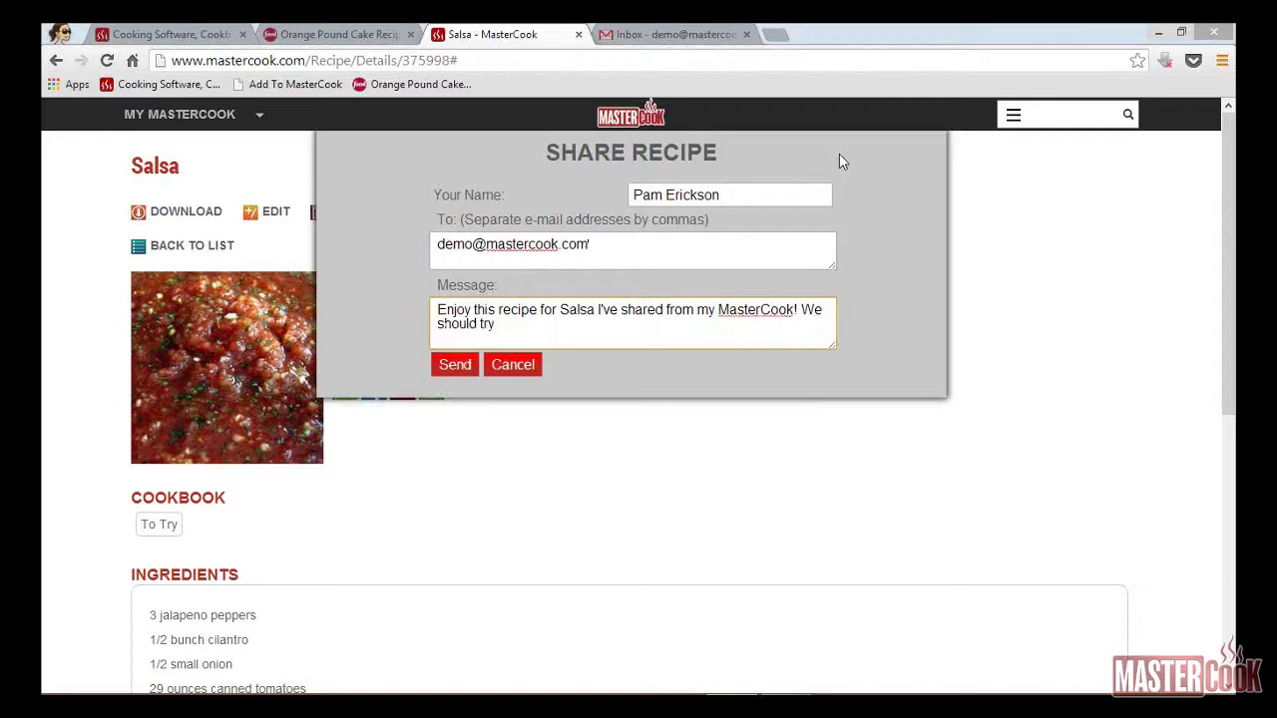
pyautogui.write(' this tonight .')
pyautogui.click(454, 364)
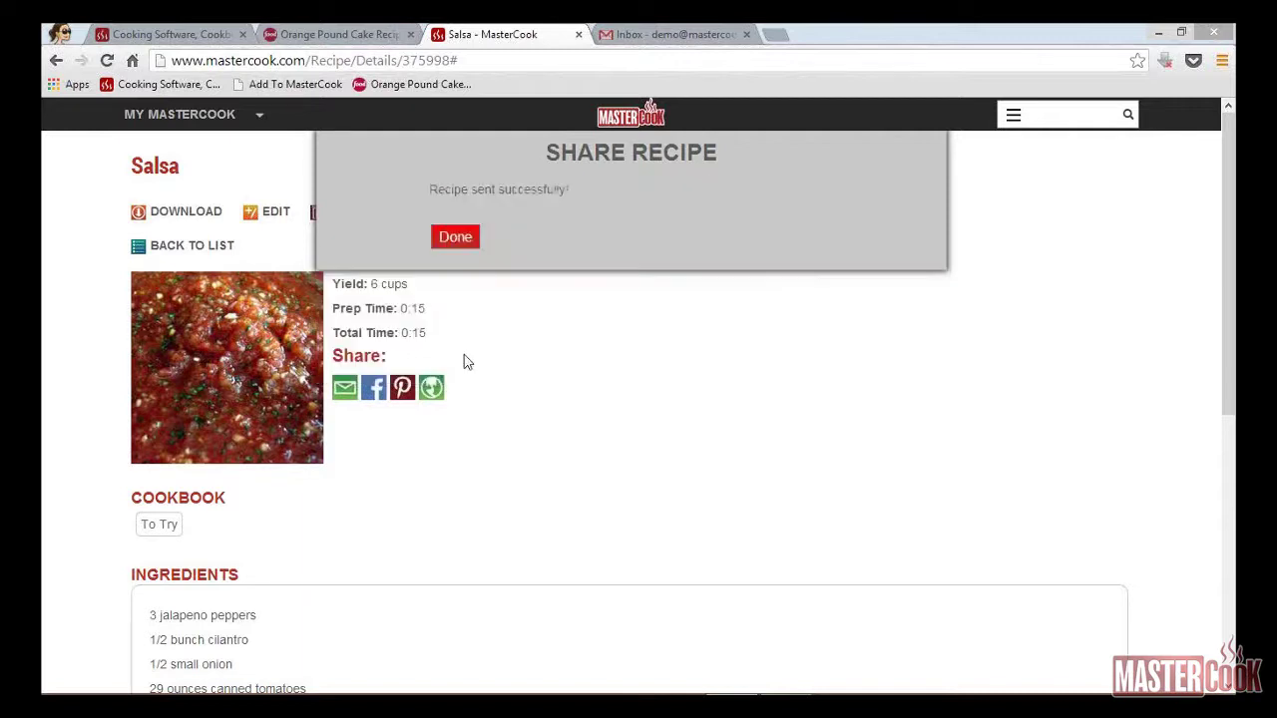
pyautogui.click(461, 241)
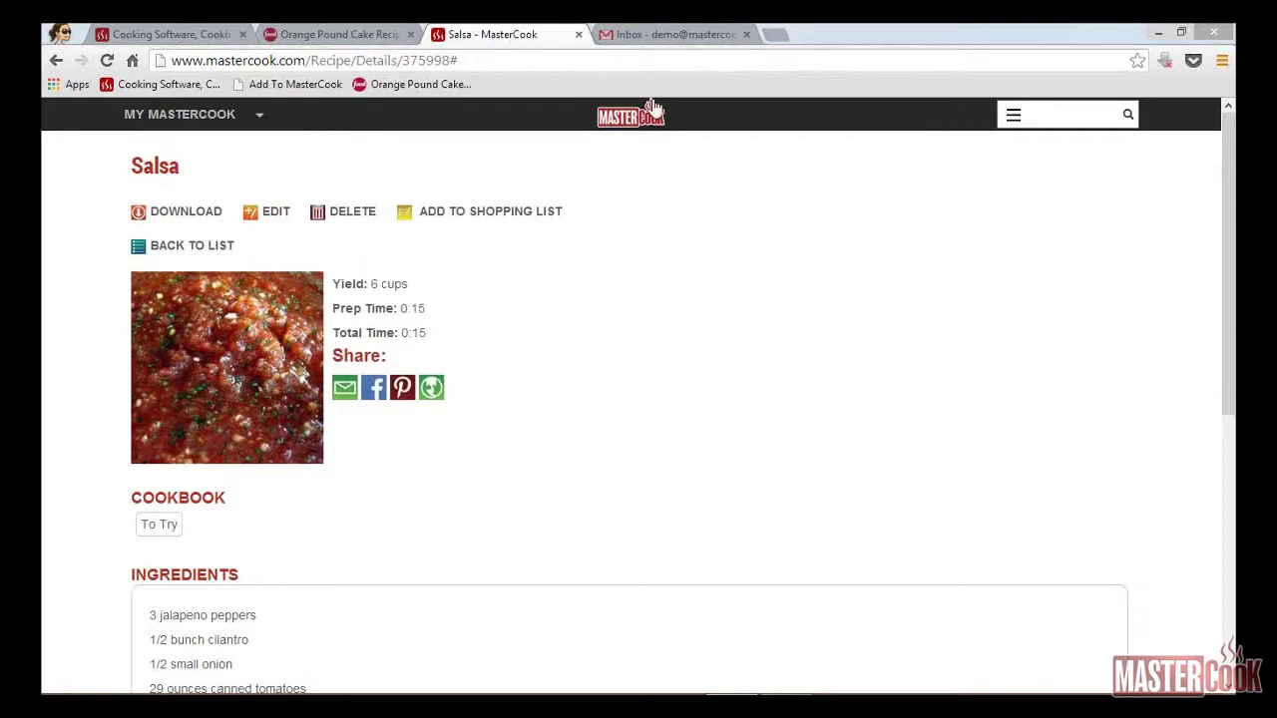
# Step: Refresh the Gmail inbox, open the Salsa share e-mail and follow its Shared Recipe Link
pyautogui.click(645, 35)
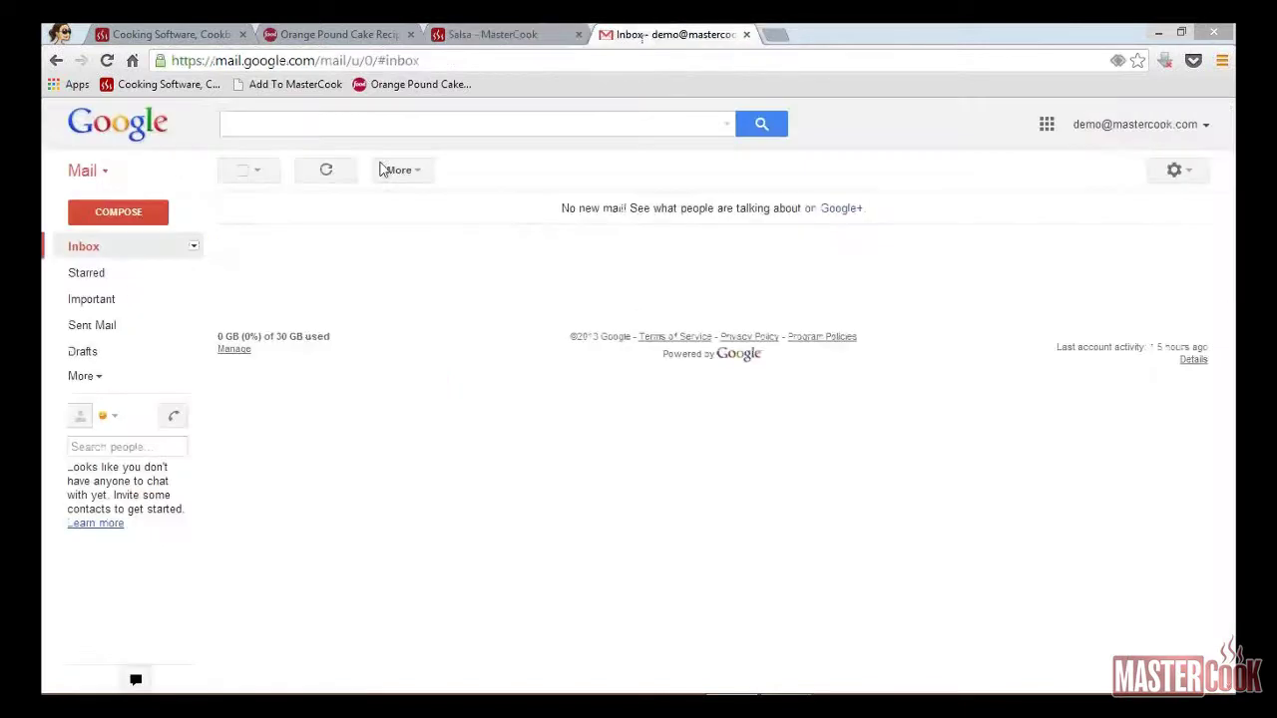
pyautogui.click(90, 249)
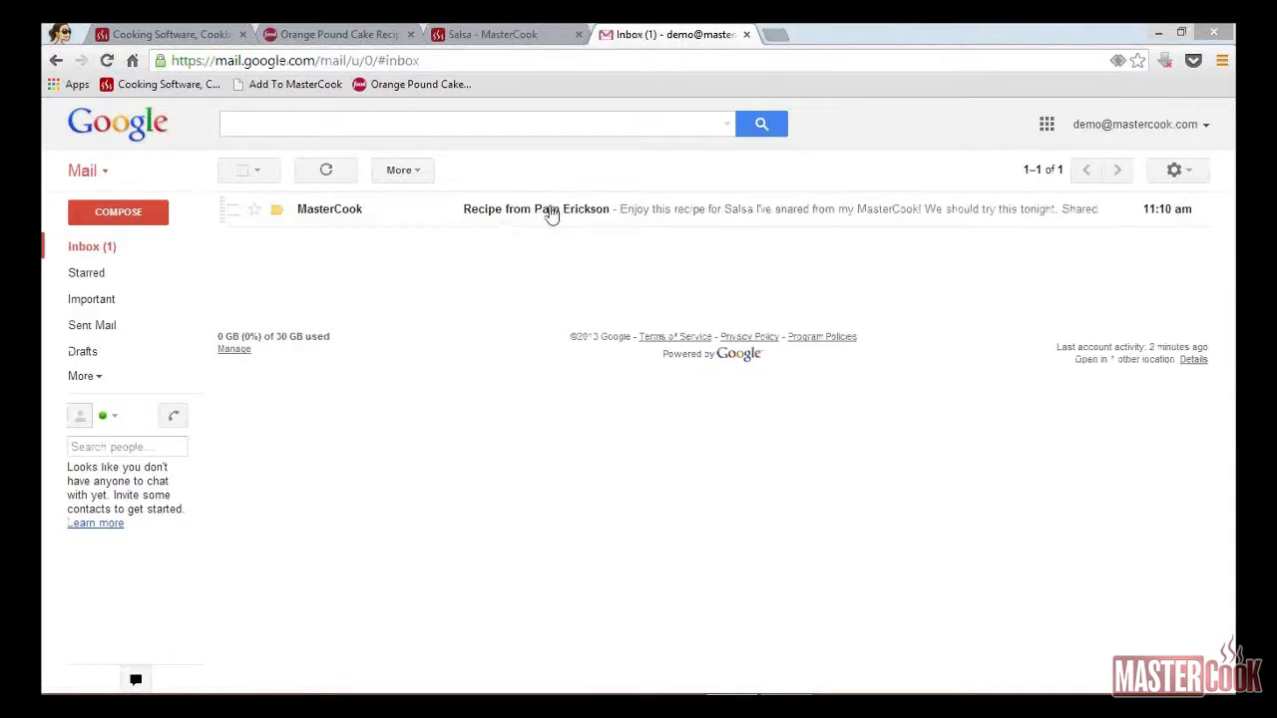
pyautogui.click(549, 212)
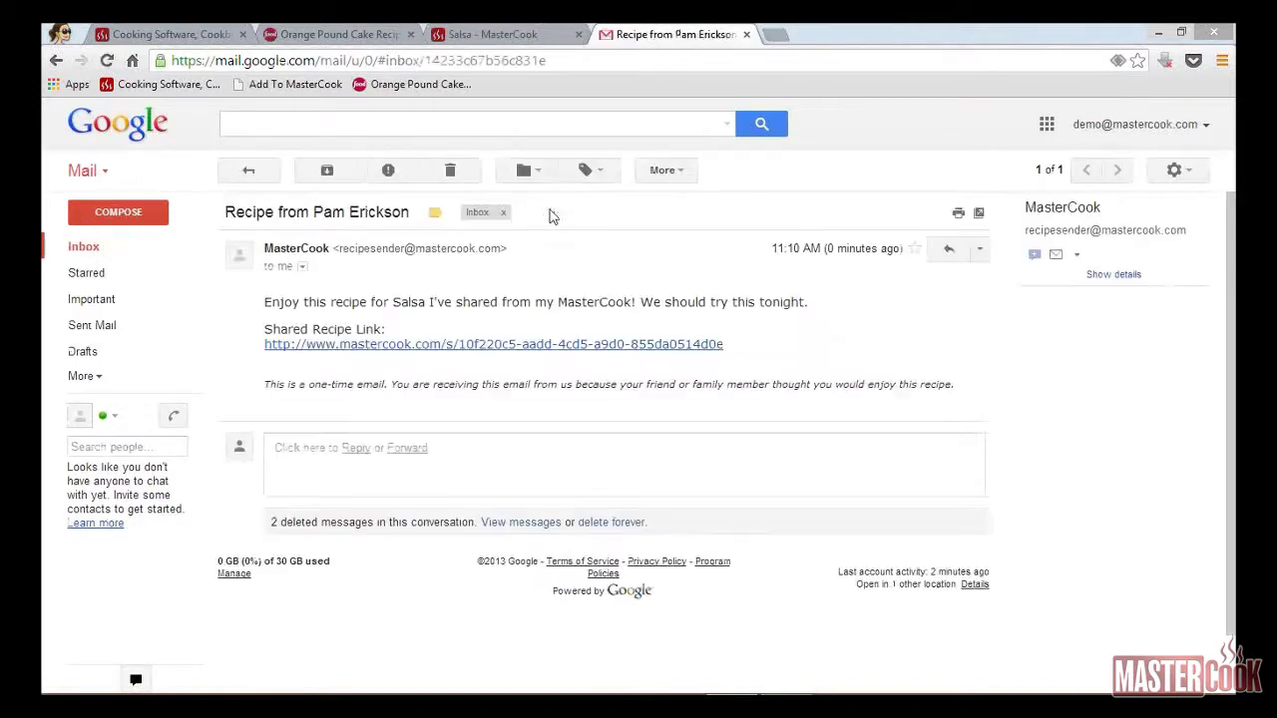
pyautogui.click(510, 344)
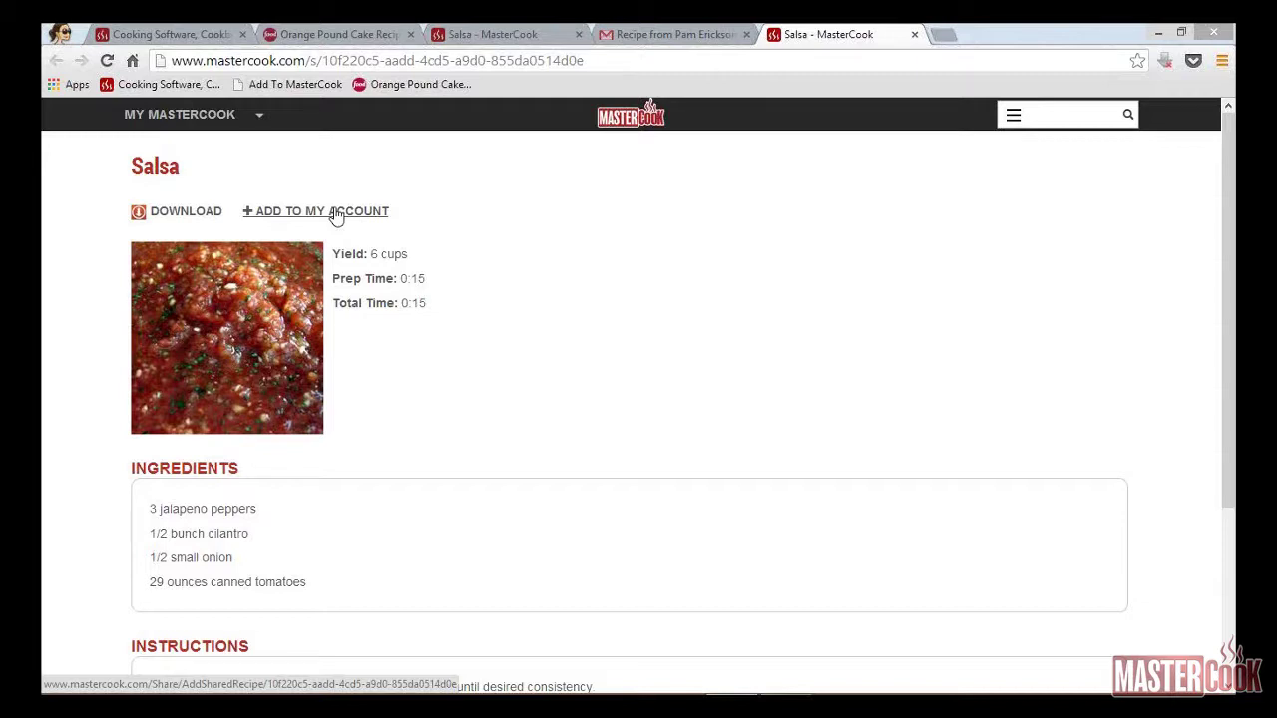
# Step: Add the shared Salsa copy to the account, close its tab, and go back to the recipe list
pyautogui.click(337, 213)
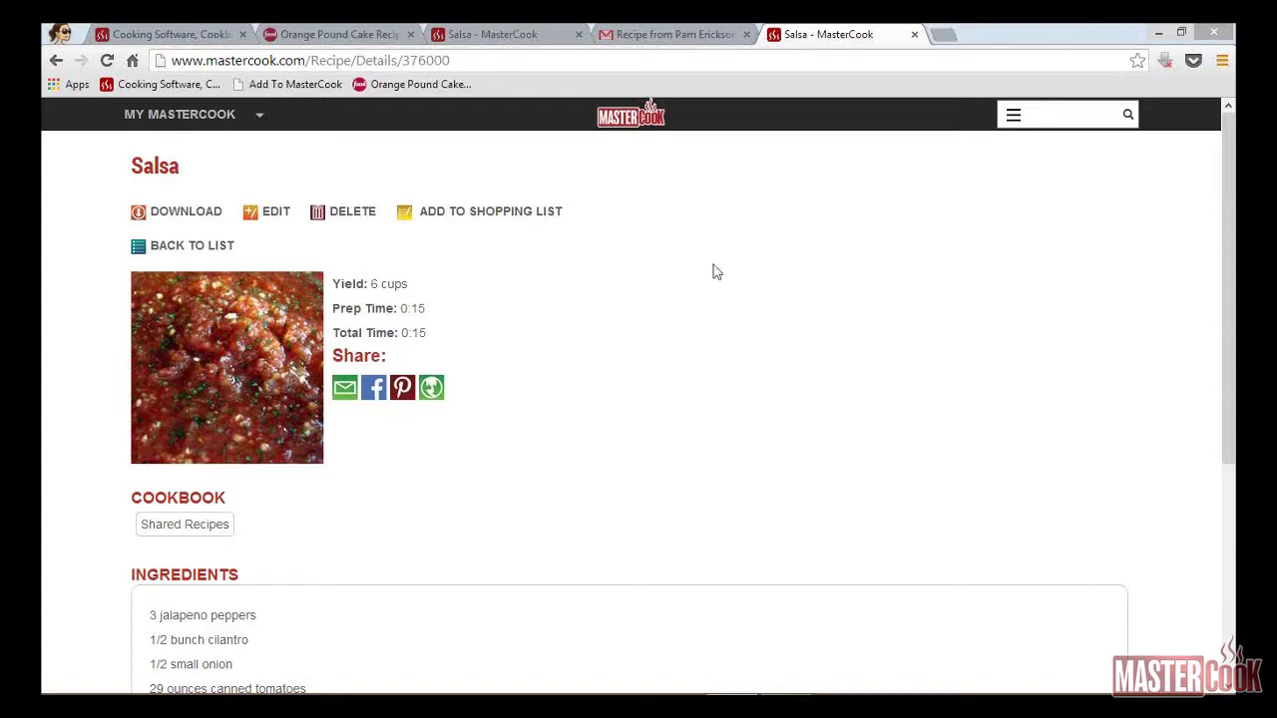
pyautogui.click(915, 37)
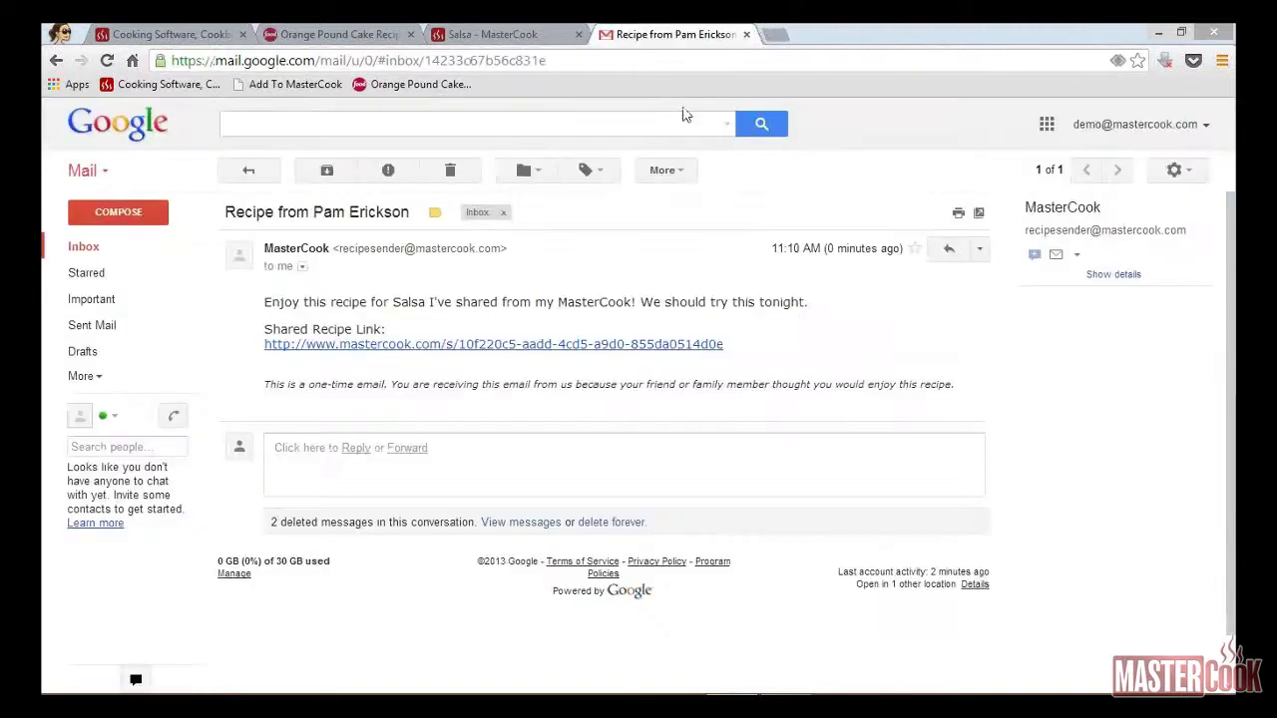
pyautogui.click(495, 36)
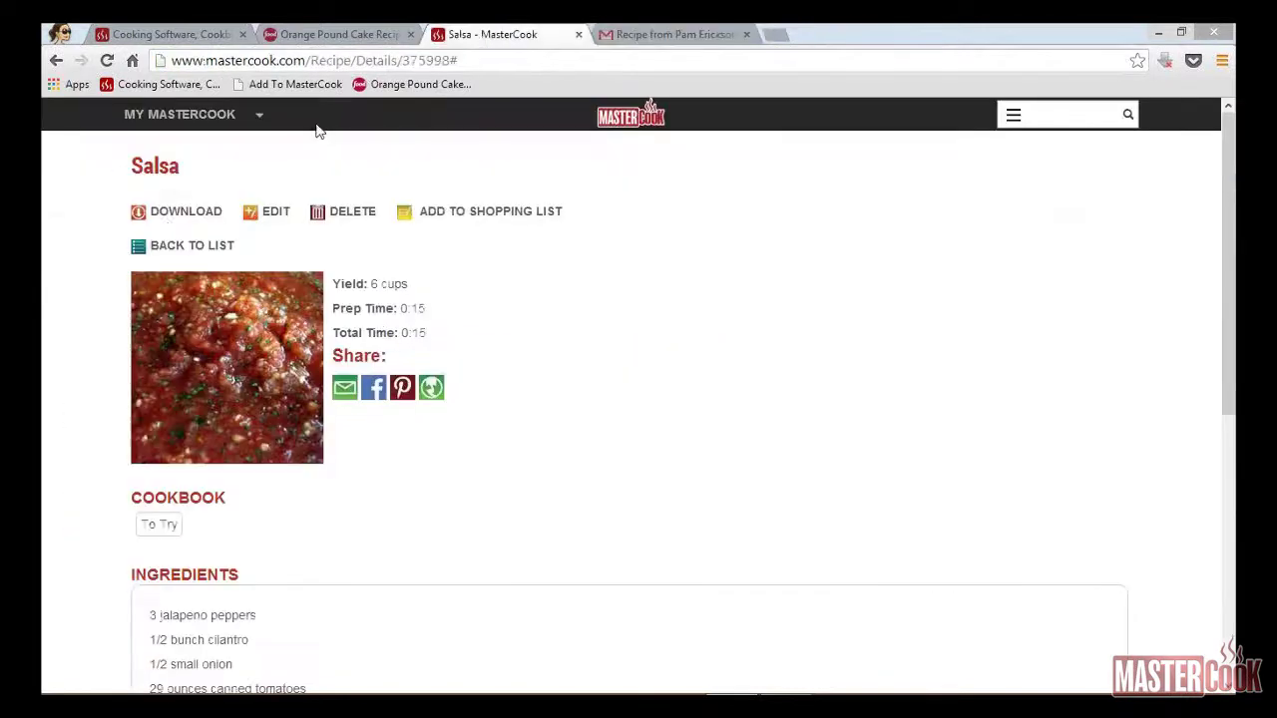
pyautogui.click(177, 247)
# Step: E-mail Orange Pound Cake with the sender's name and recipient's address filled in
pyautogui.click(389, 261)
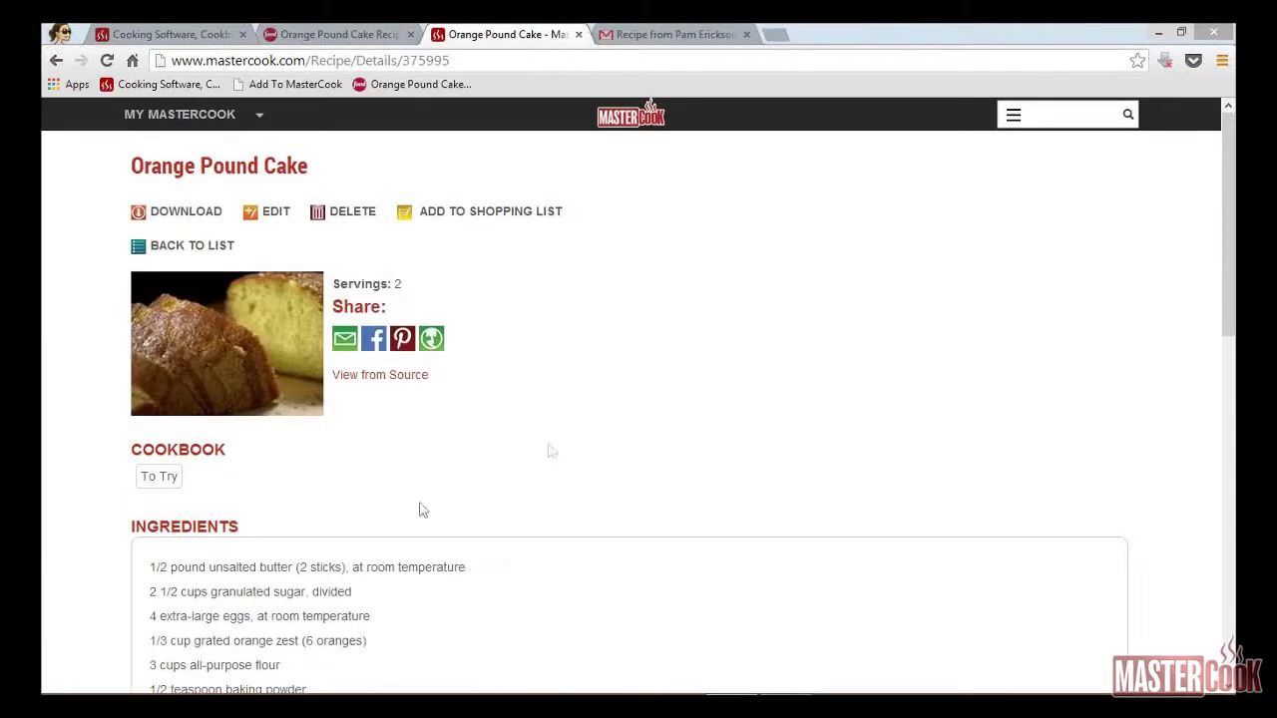
pyautogui.click(344, 340)
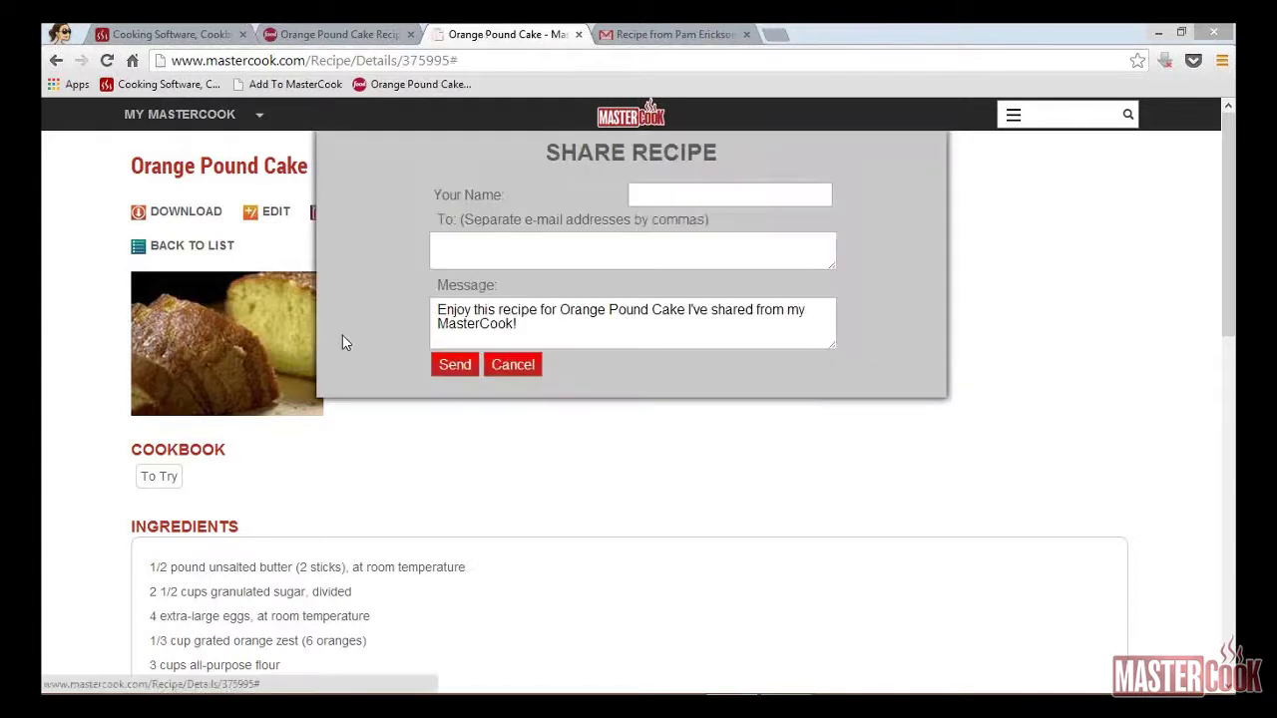
pyautogui.click(796, 192)
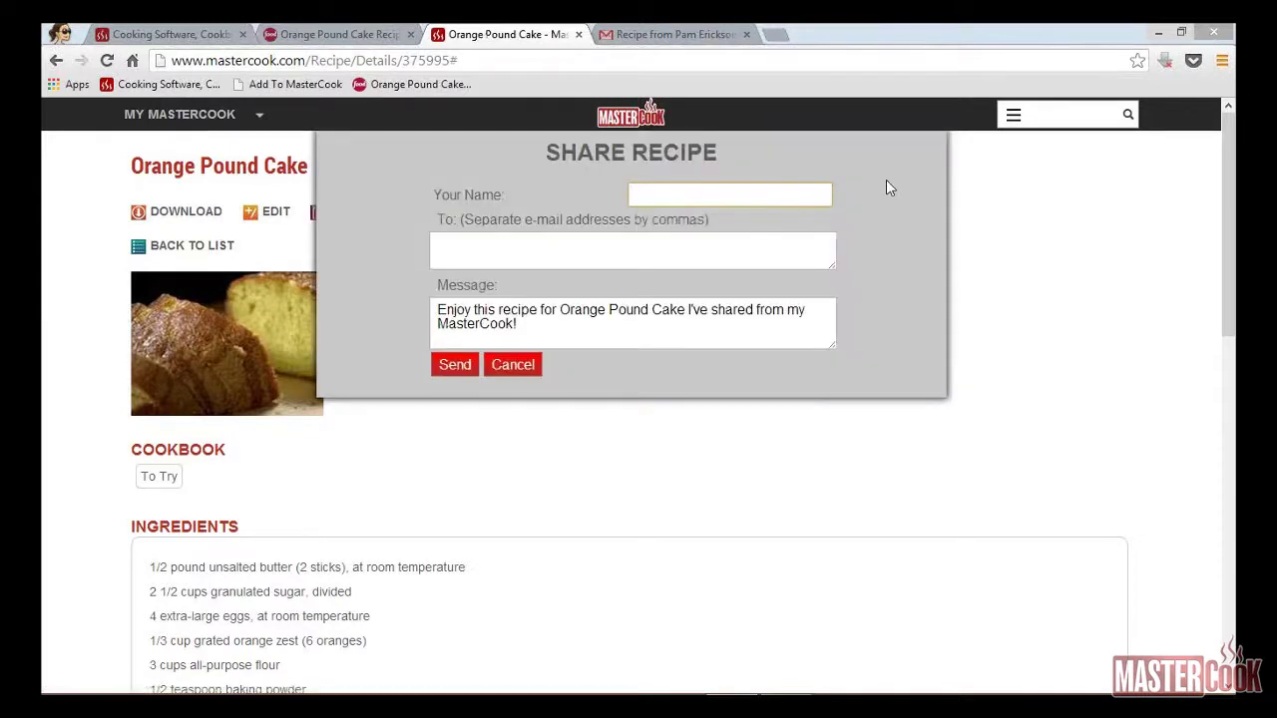
pyautogui.press('Tab')
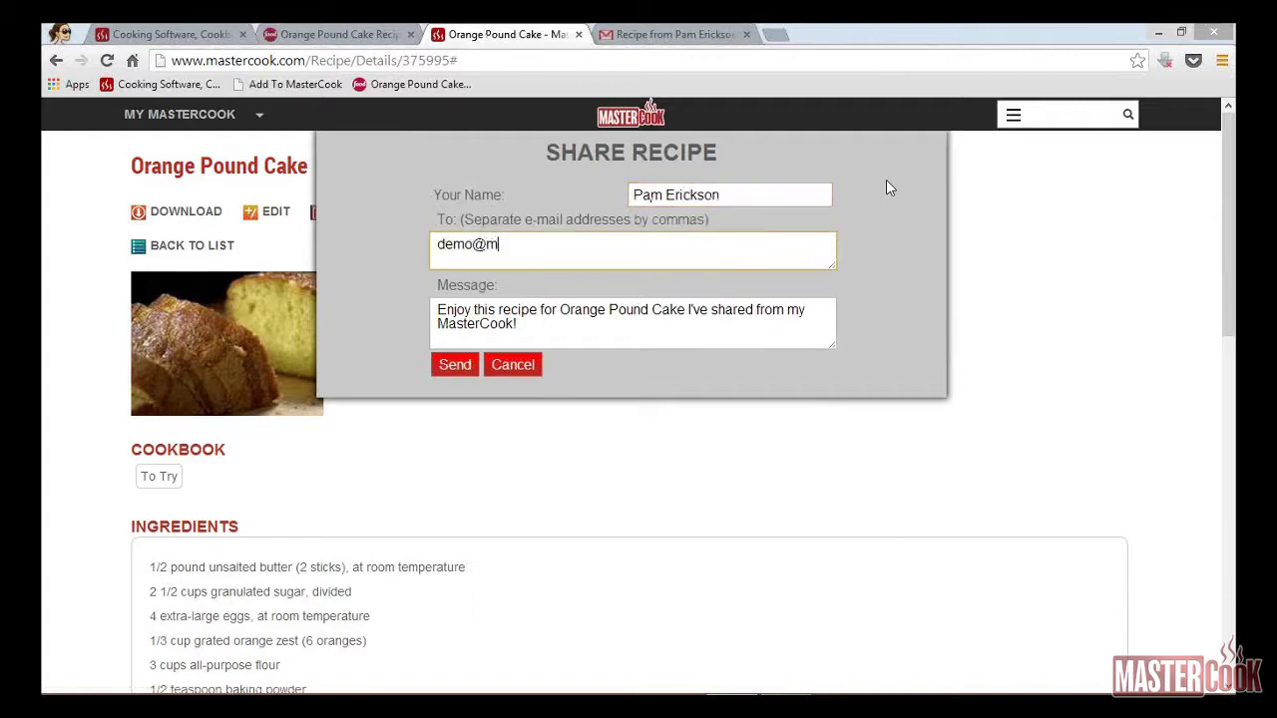
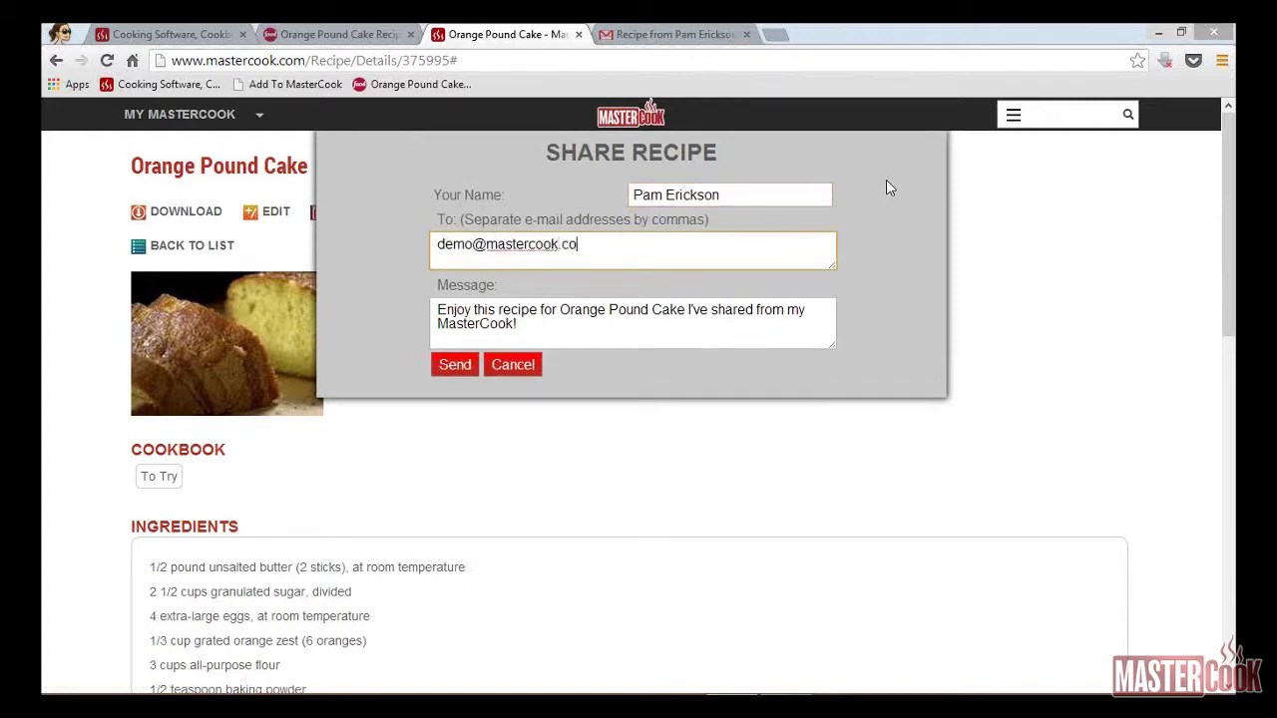
pyautogui.click(455, 366)
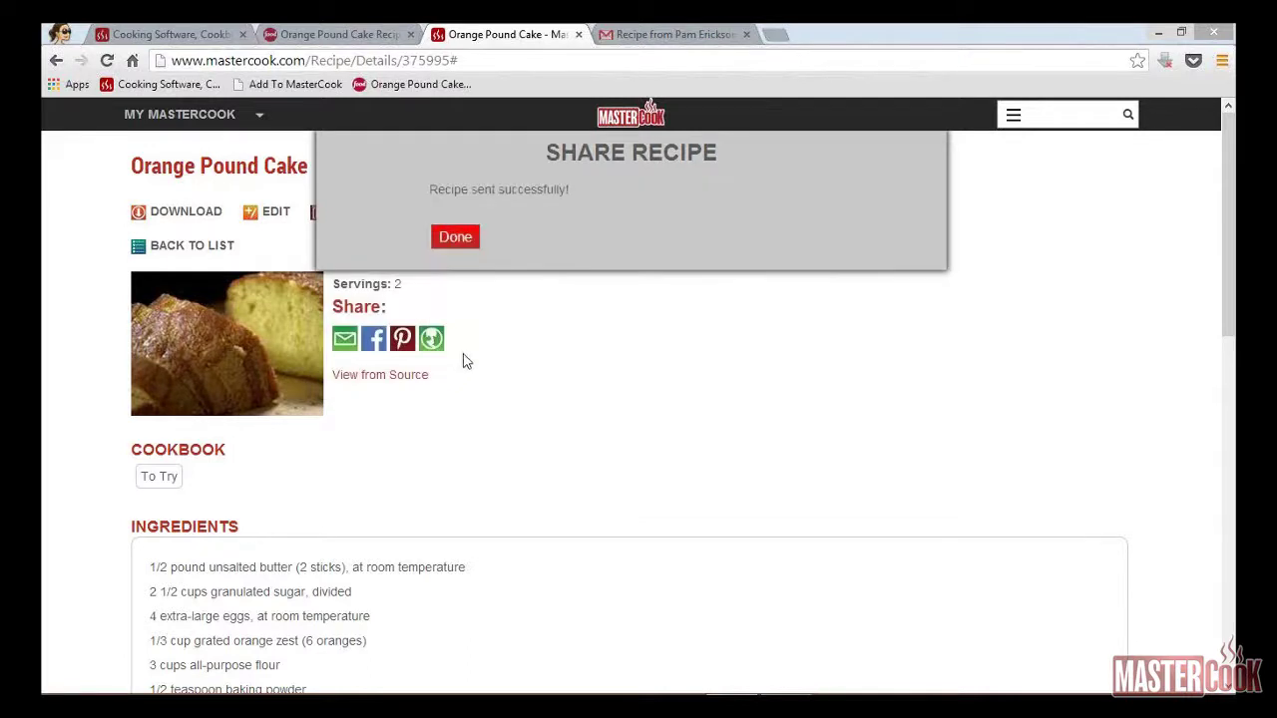
pyautogui.click(455, 239)
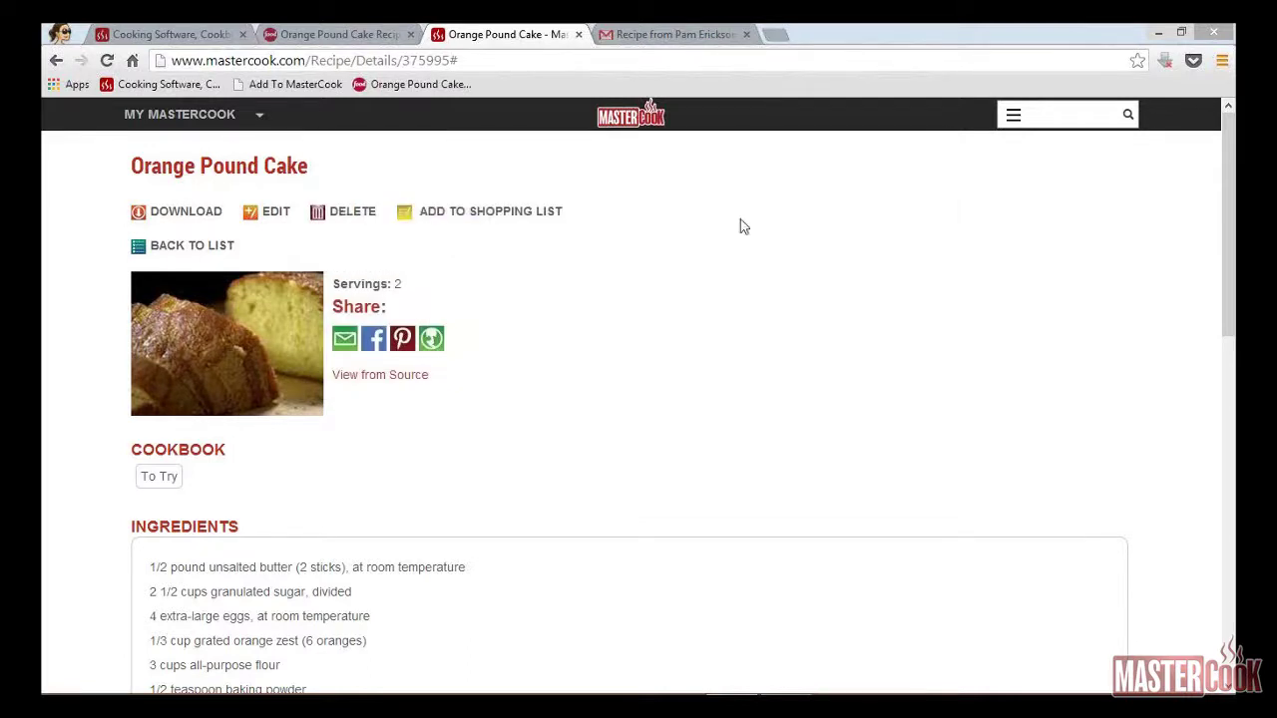
# Step: In the Gmail inbox, open the Orange Pound Cake share e-mail and its recipe link
pyautogui.click(650, 37)
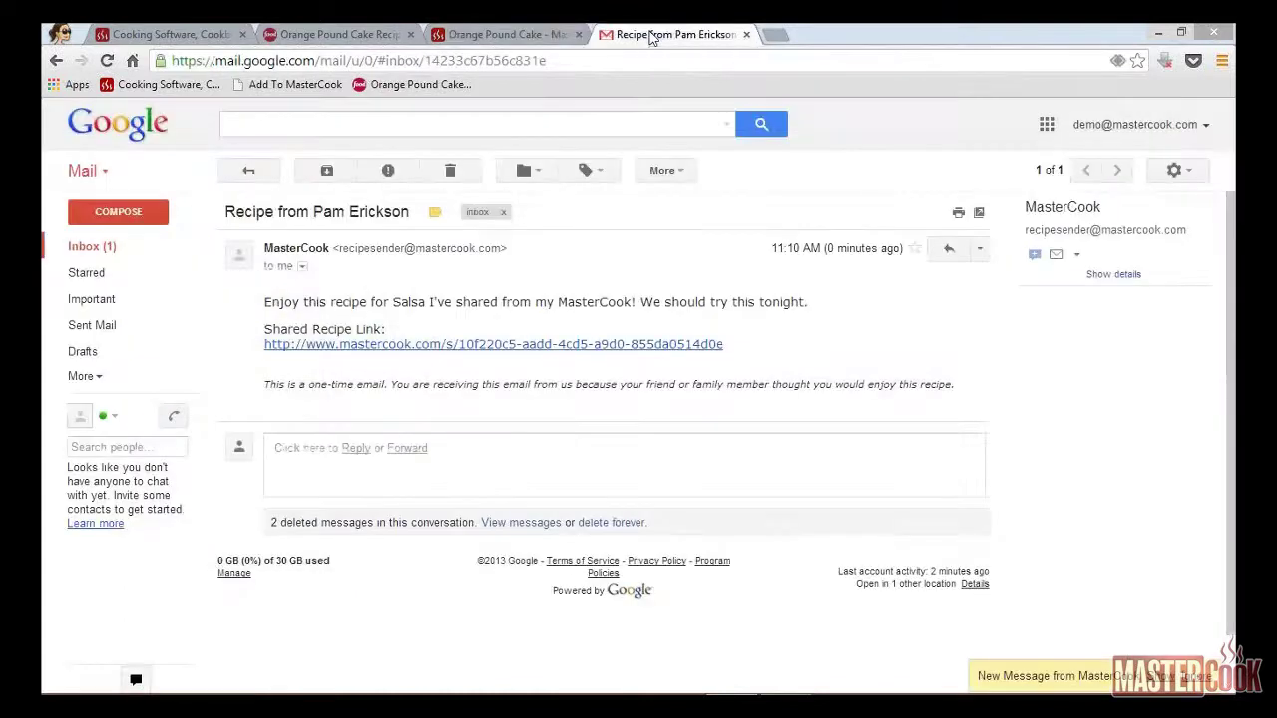
pyautogui.click(90, 248)
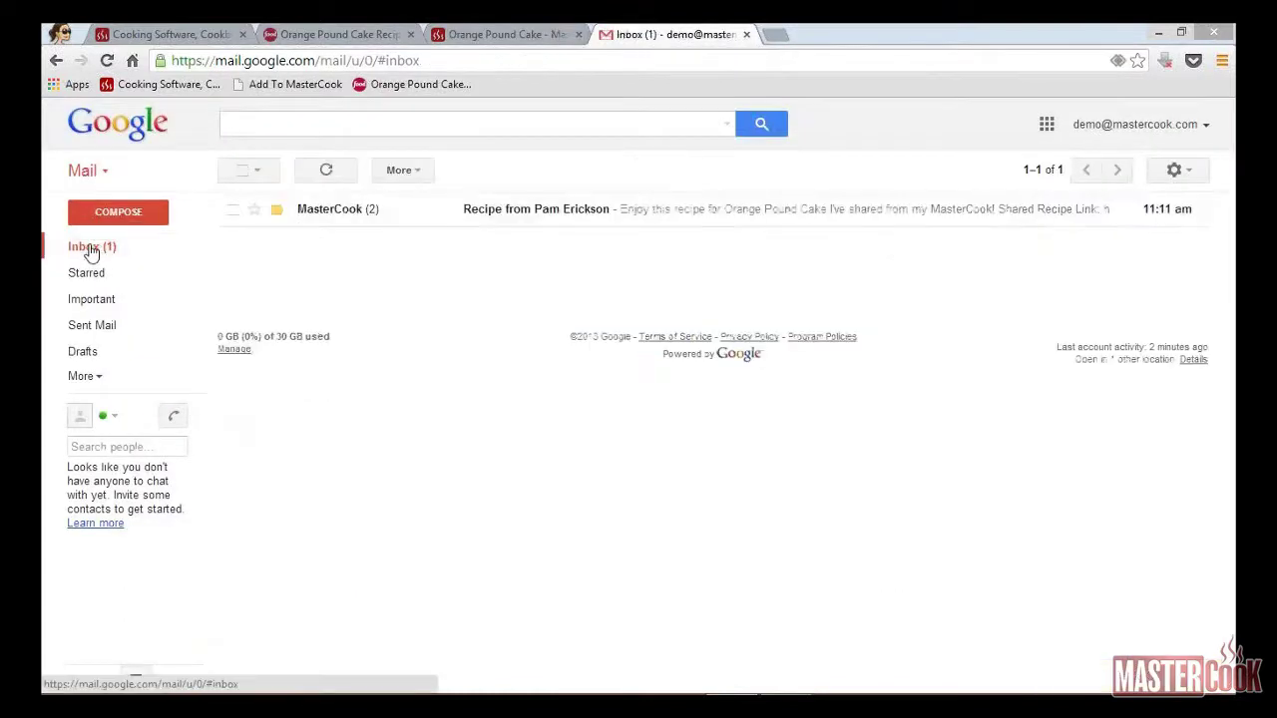
pyautogui.click(519, 221)
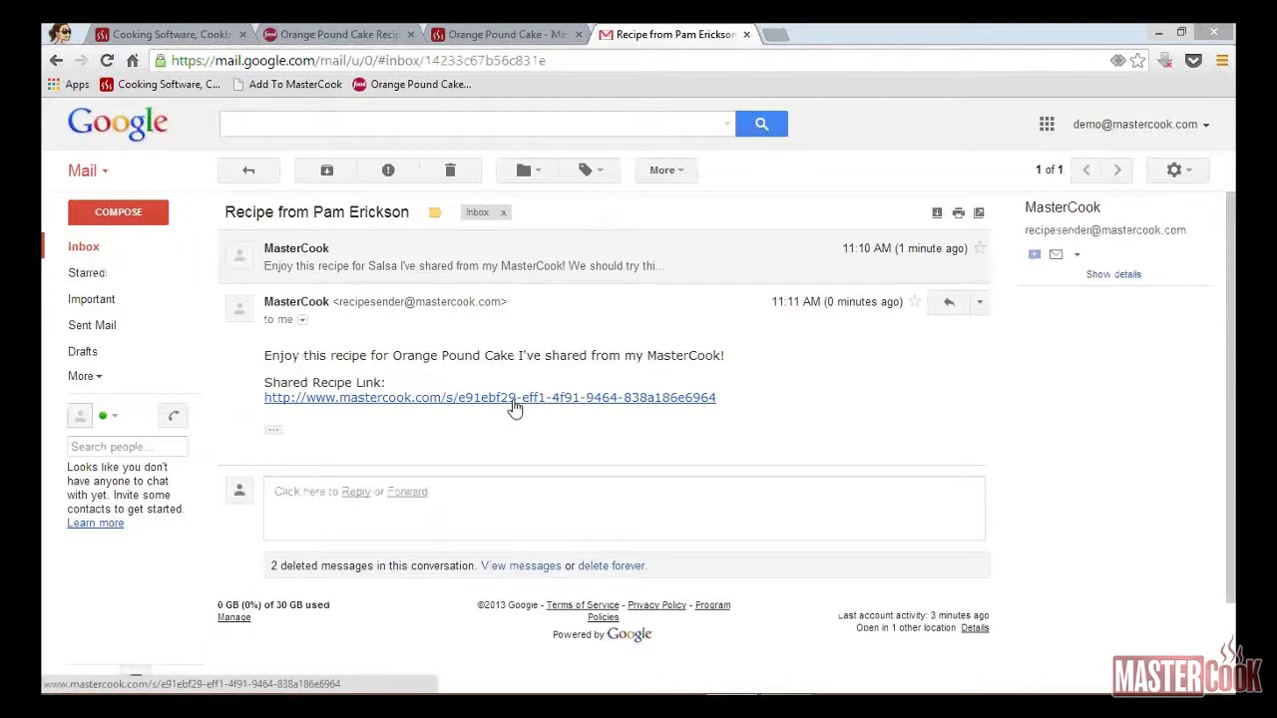
pyautogui.click(512, 399)
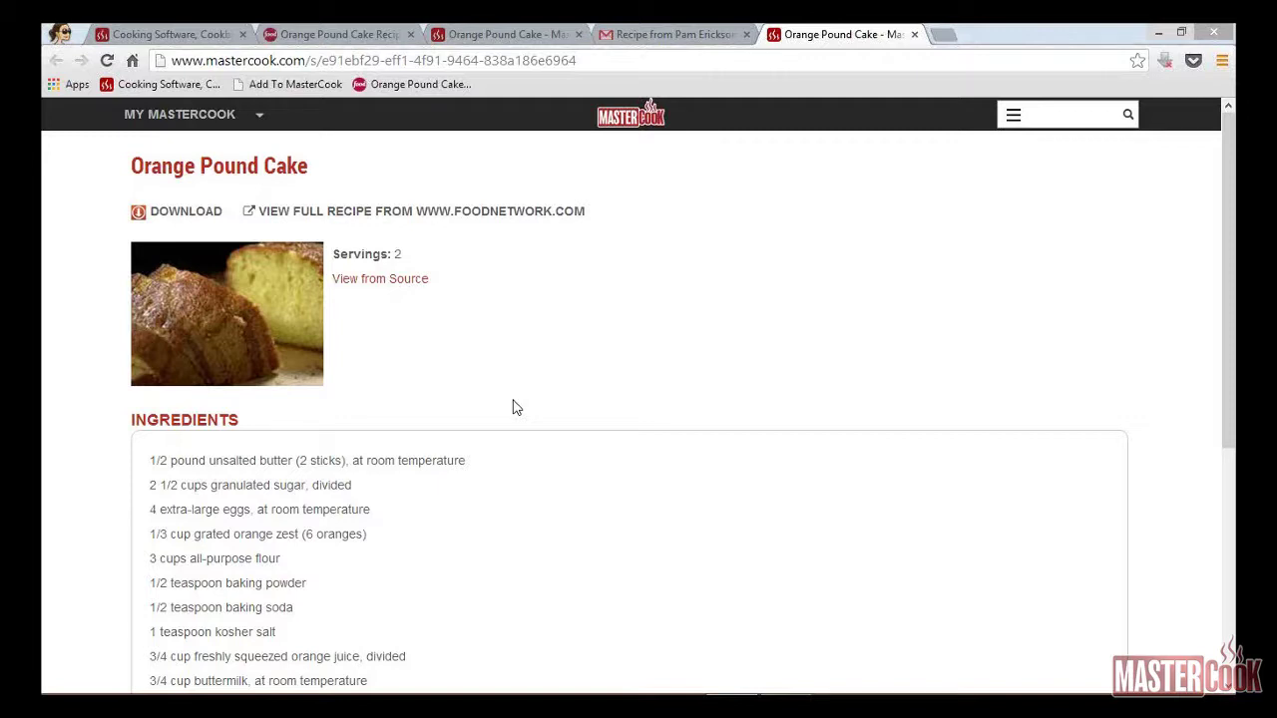
pyautogui.click(437, 213)
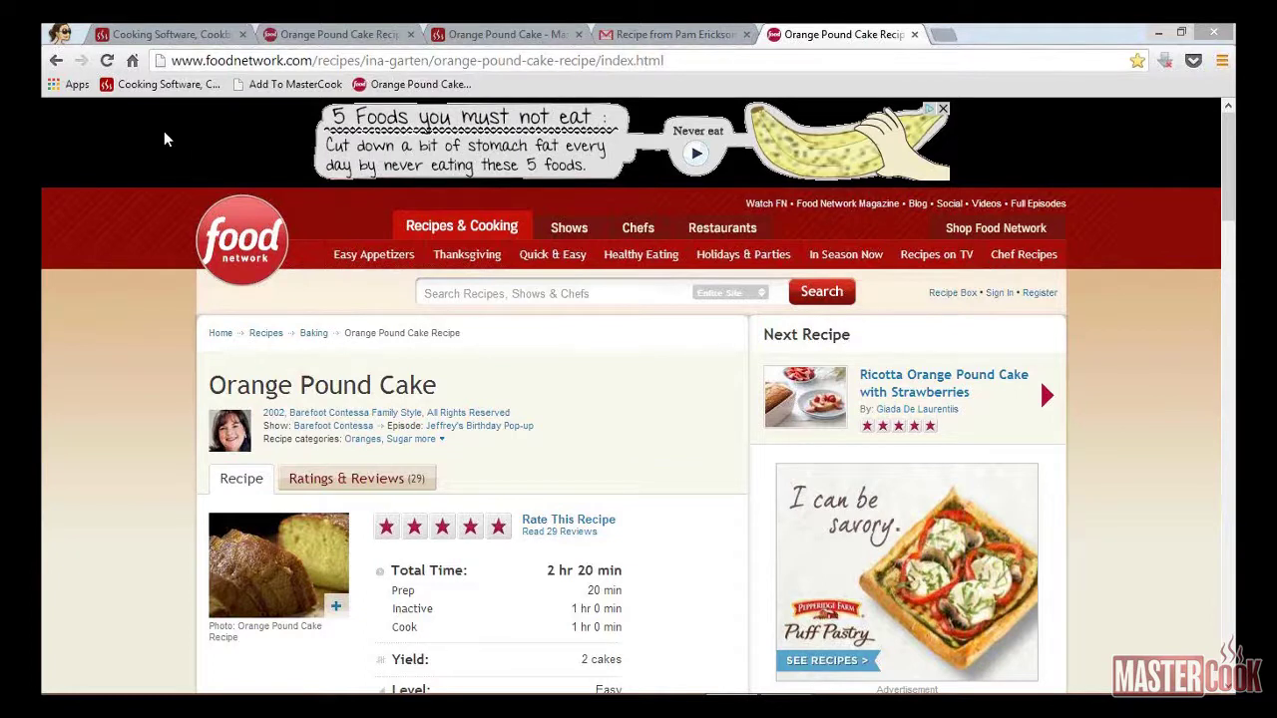
pyautogui.click(915, 36)
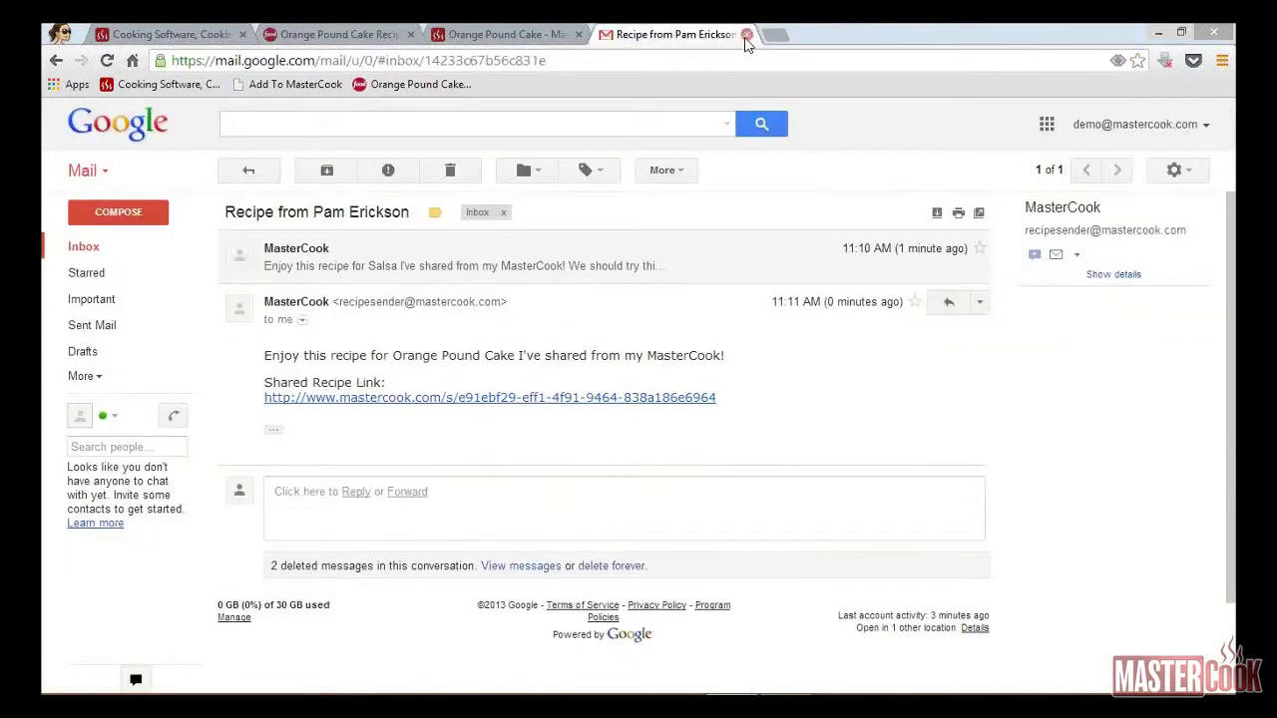
pyautogui.click(747, 35)
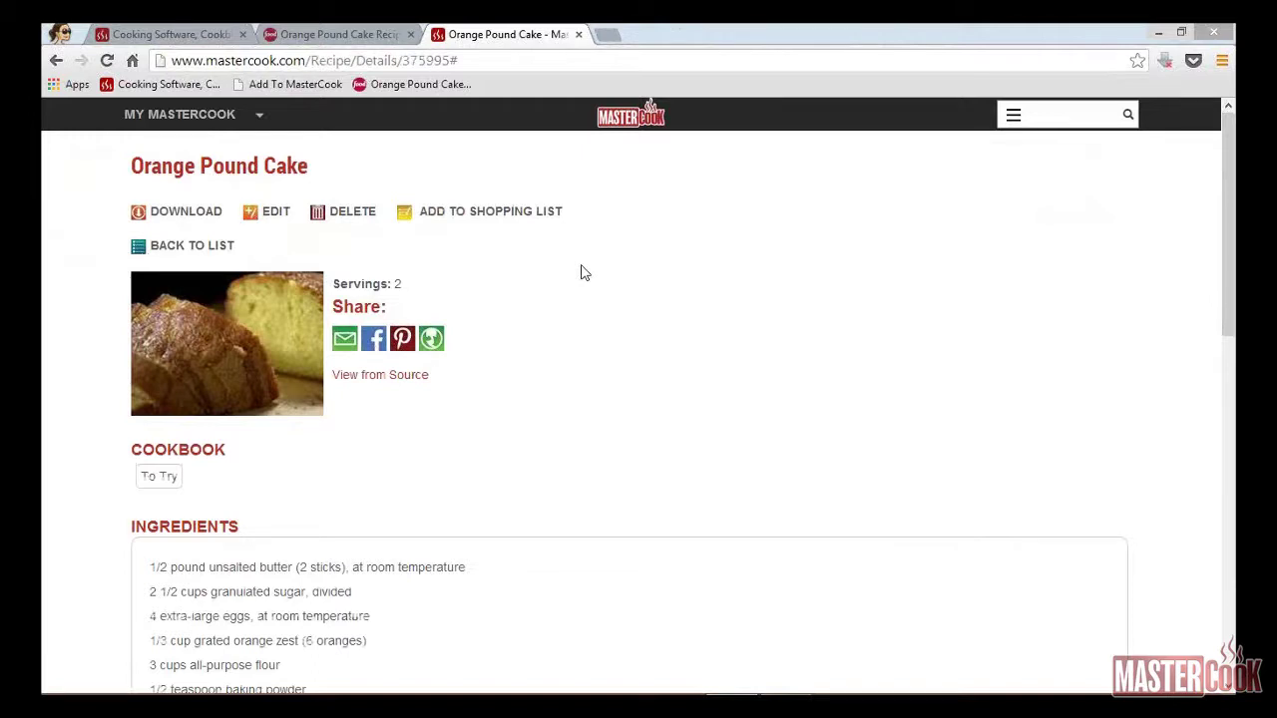
# Step: Share Orange Pound Cake on Facebook with the cake thumbnail and 'This sounds great!', then begin a Pinterest pin
pyautogui.click(380, 343)
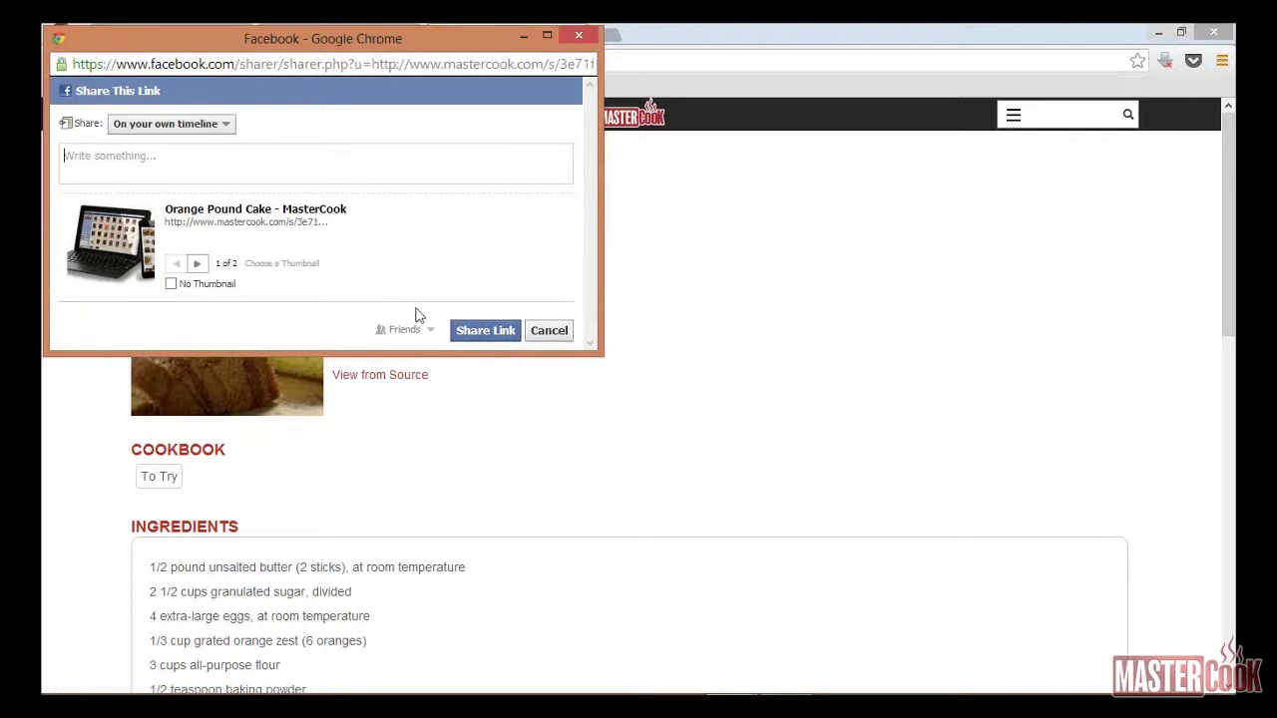
pyautogui.click(198, 265)
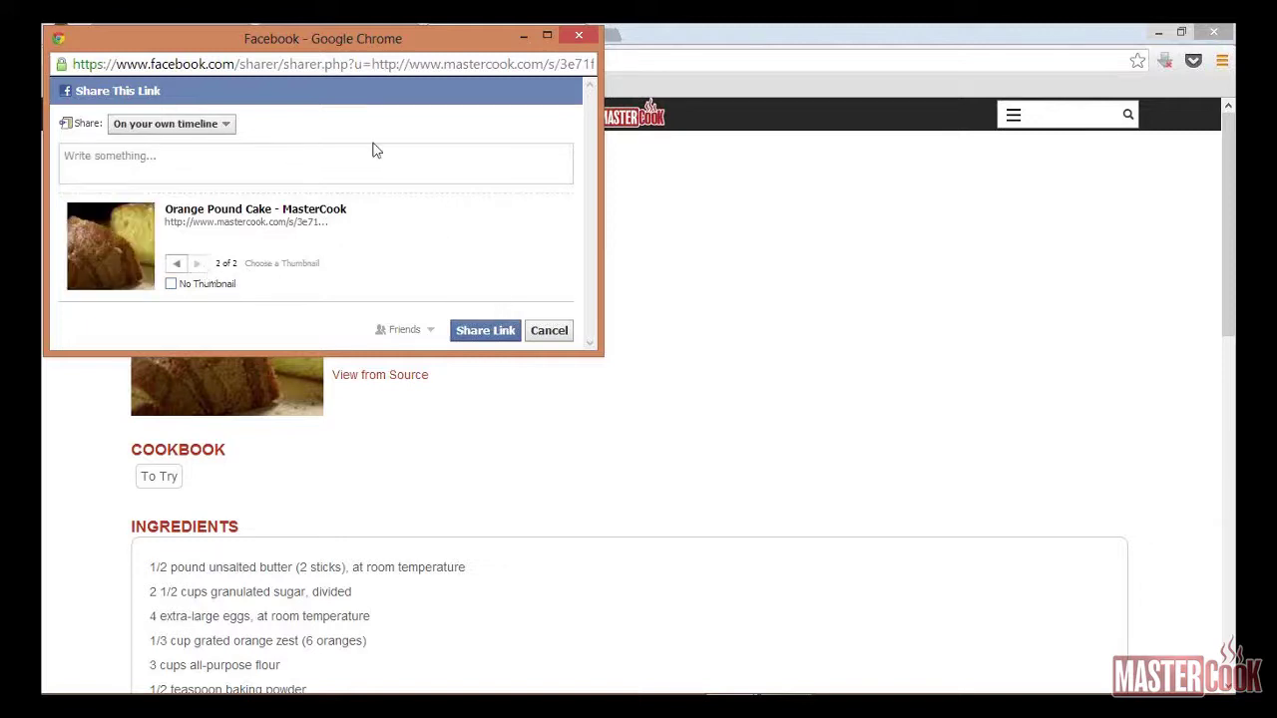
pyautogui.click(353, 164)
pyautogui.write('This sounds great!')
pyautogui.click(485, 330)
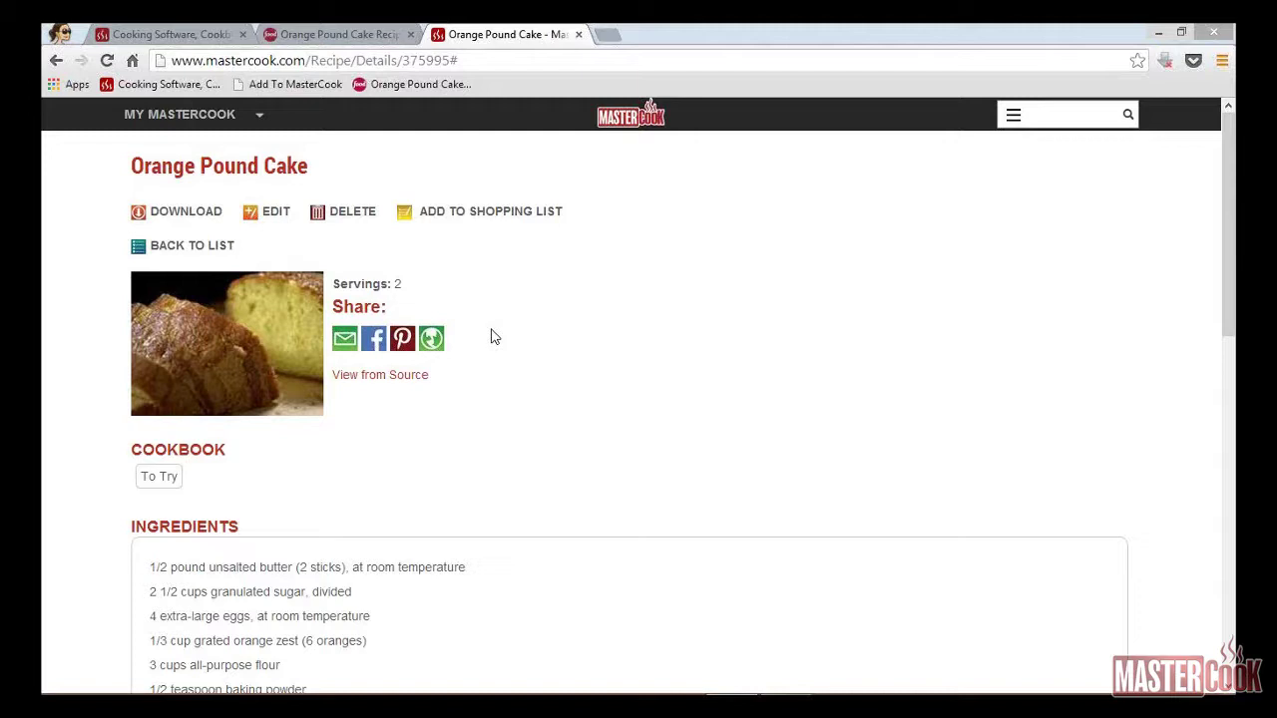
pyautogui.click(403, 339)
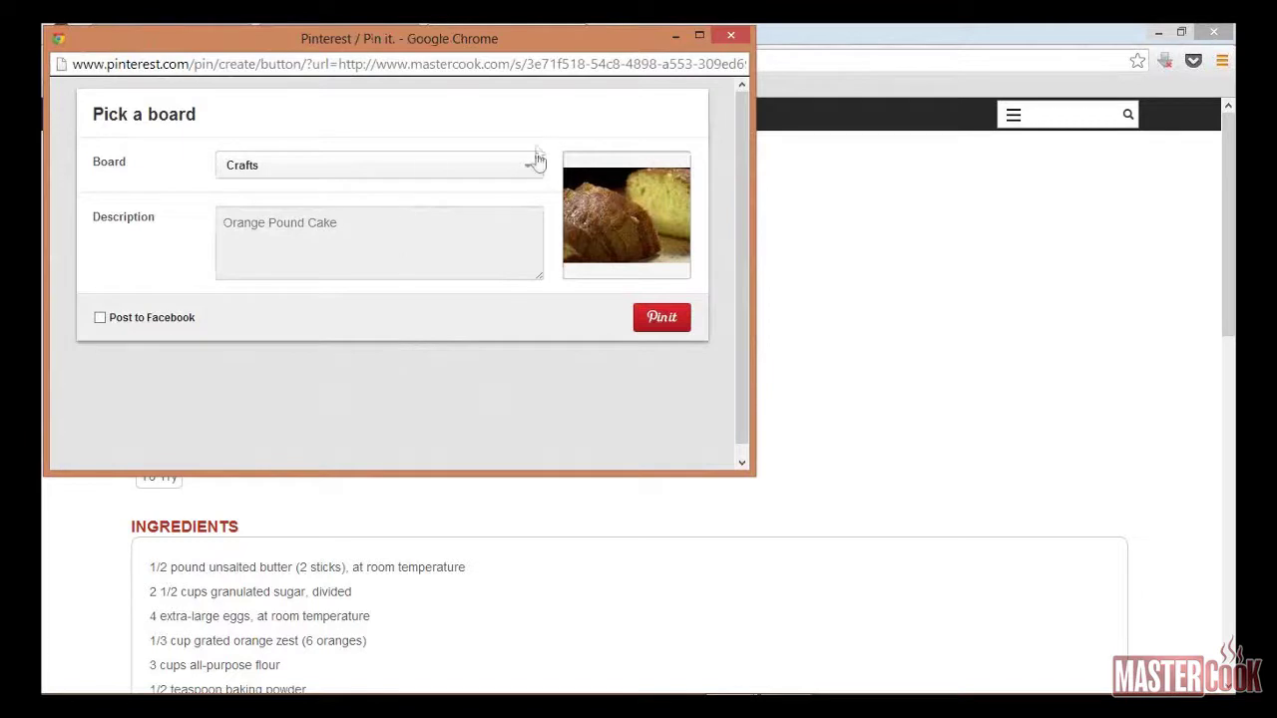
# Step: Pin Orange Pound Cake to the Recipes board and close the Pinterest window
pyautogui.click(534, 175)
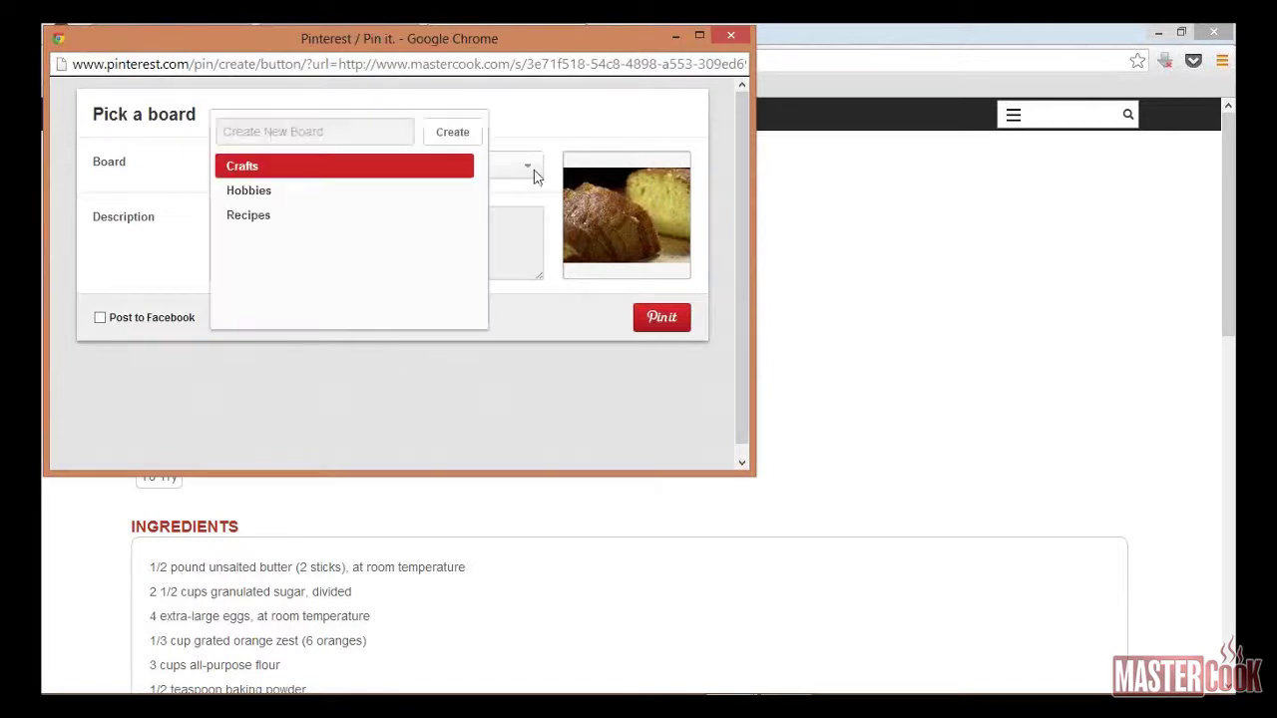
pyautogui.click(344, 216)
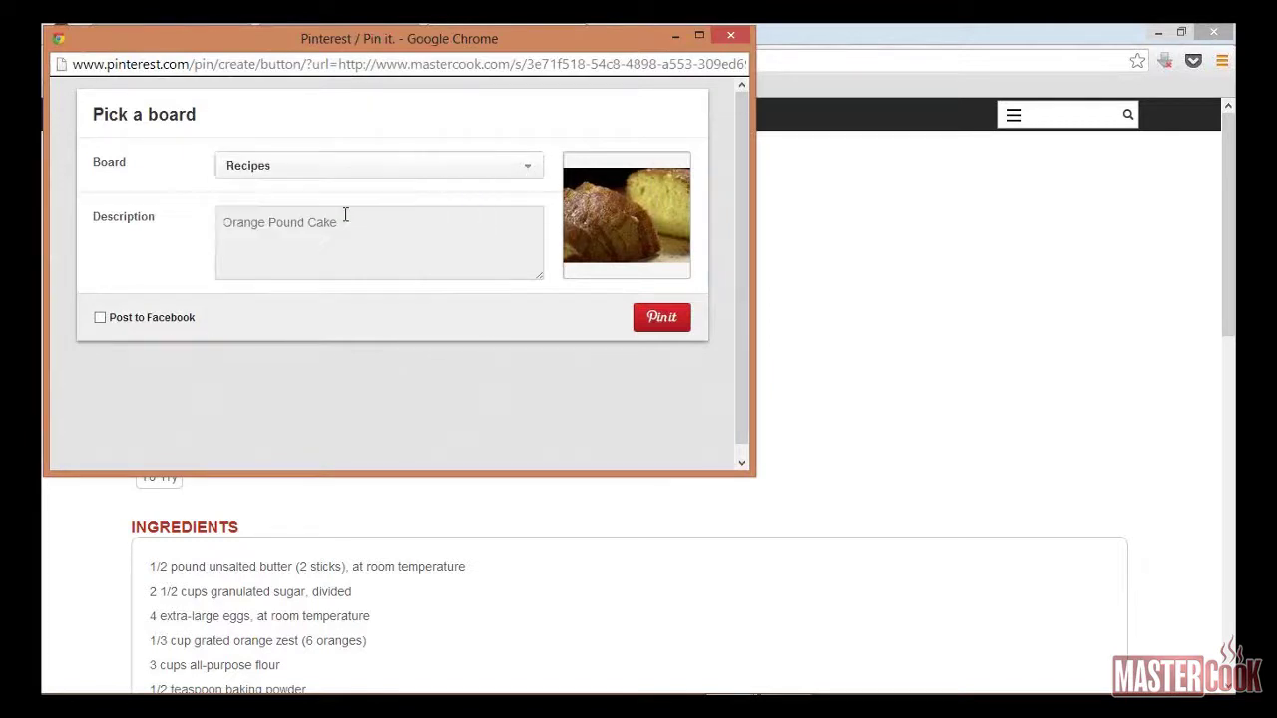
pyautogui.click(657, 331)
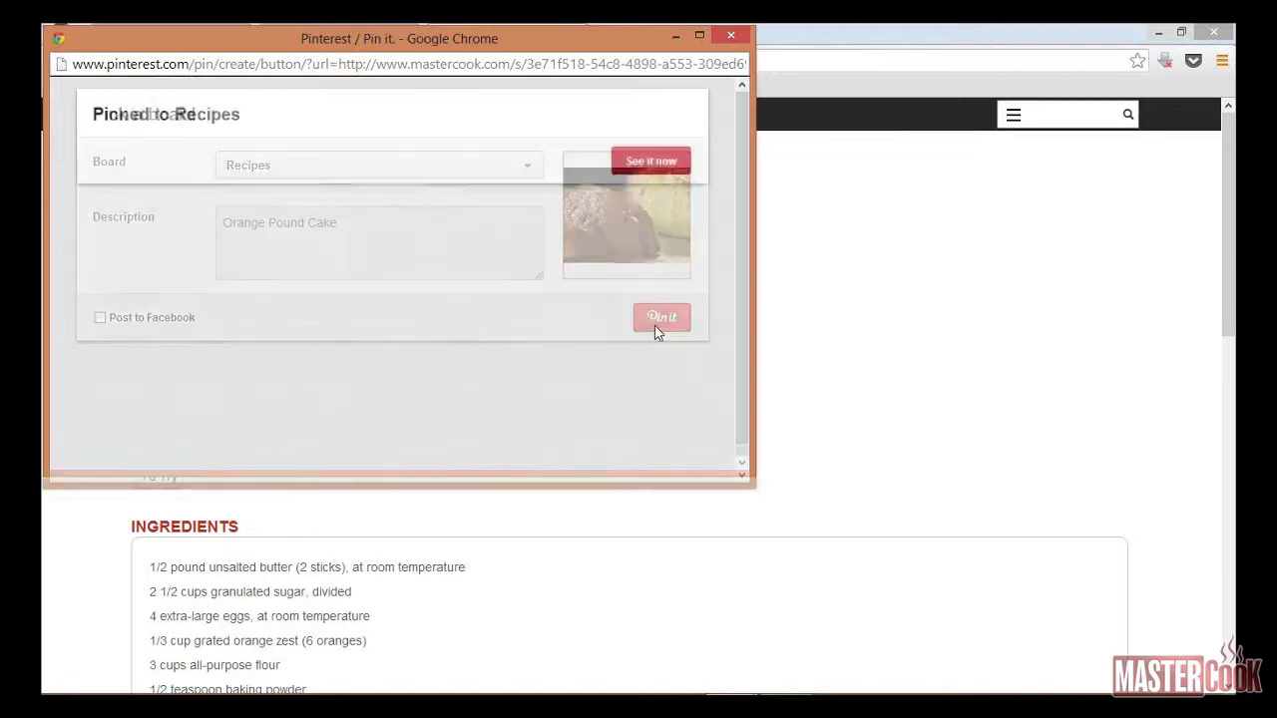
pyautogui.click(731, 35)
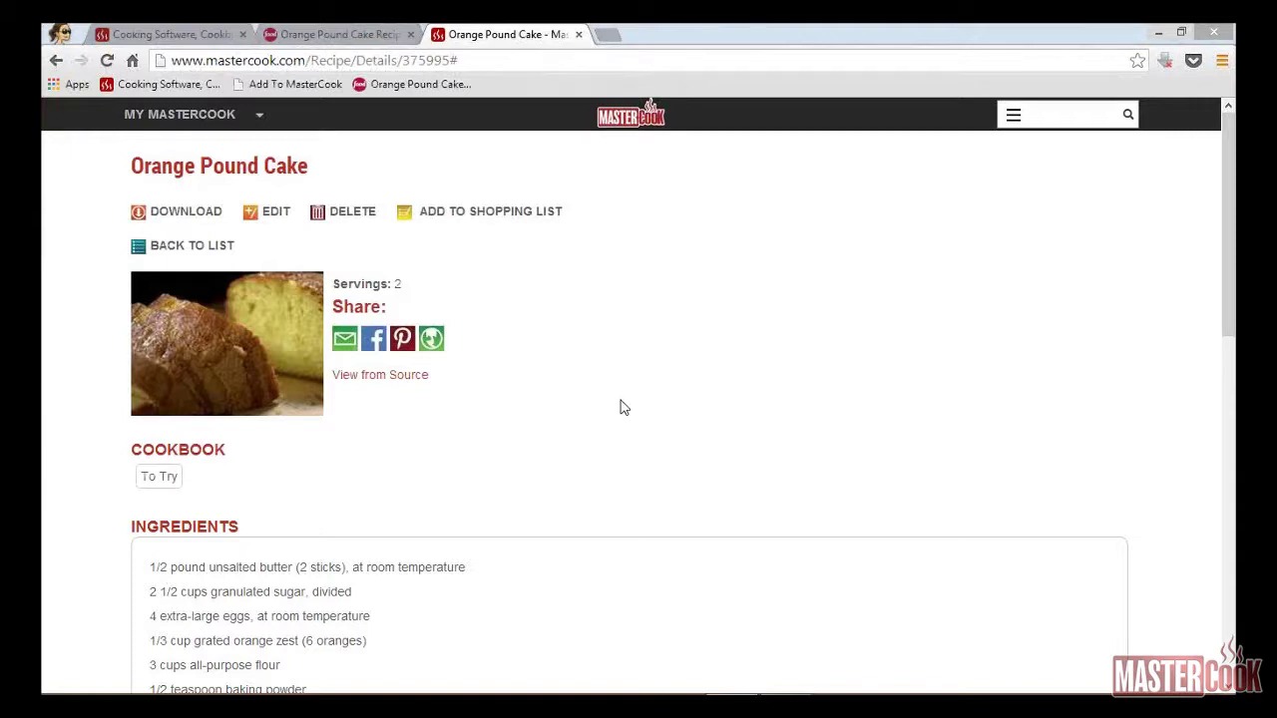
# Step: Show a public share link for Orange Pound Cake and close the share window
pyautogui.click(439, 346)
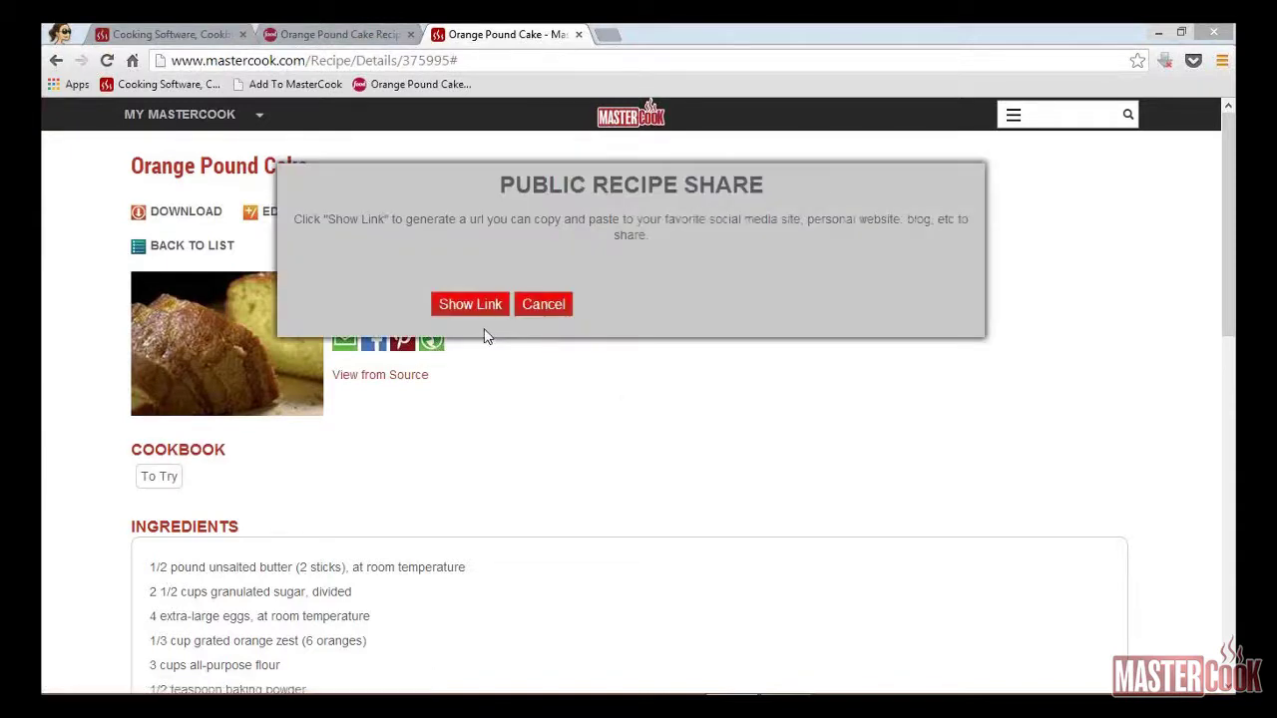
pyautogui.click(482, 310)
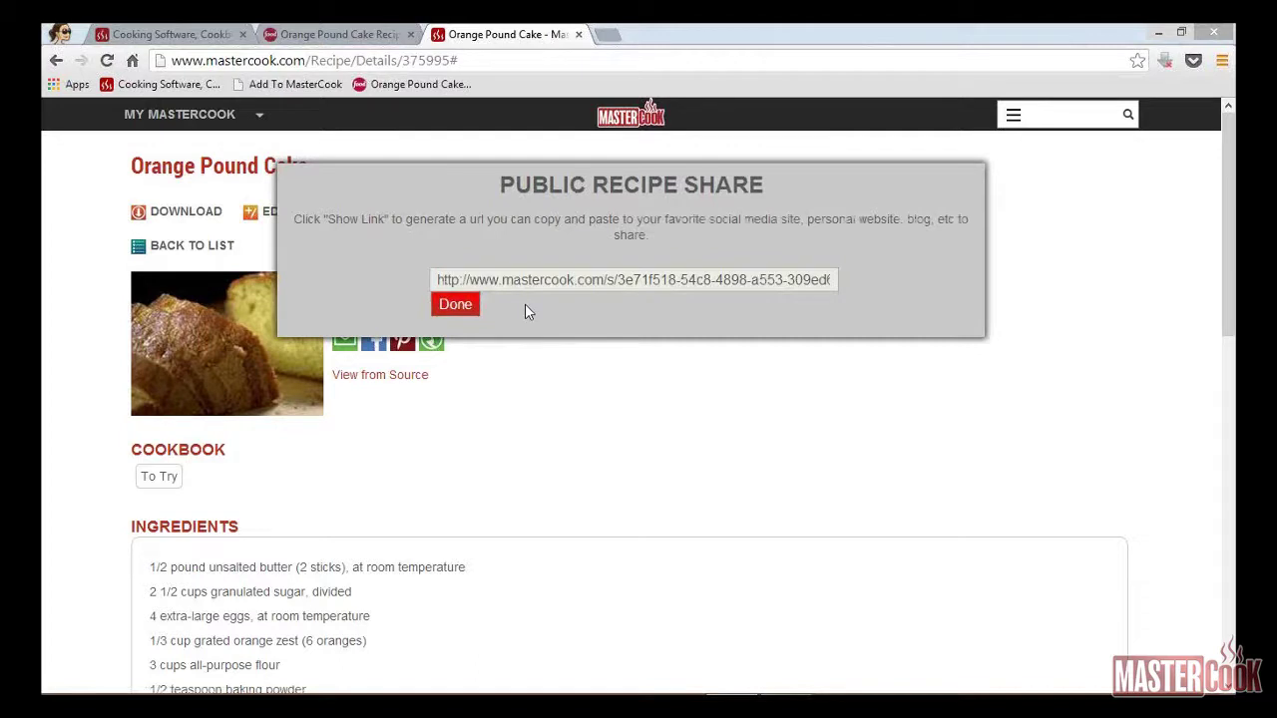
pyautogui.click(459, 305)
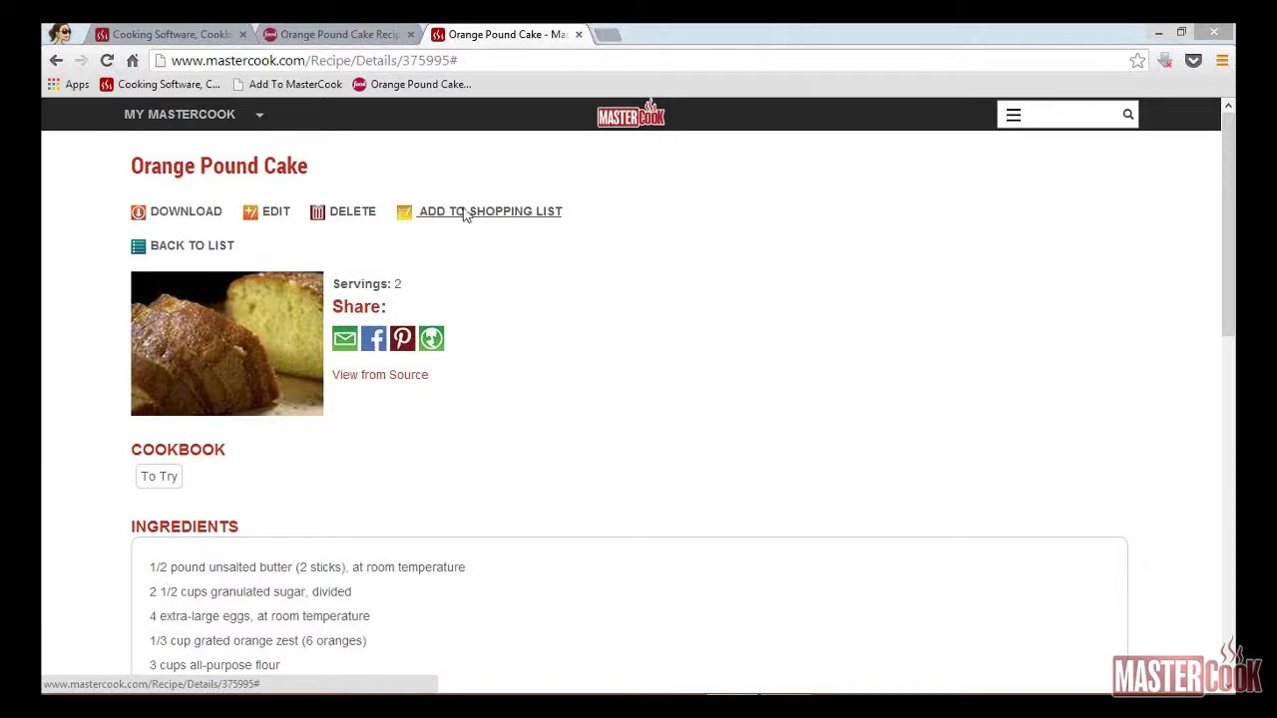
# Step: Add the Orange Pound Cake ingredients to a new shopping list named Dinner
pyautogui.click(464, 214)
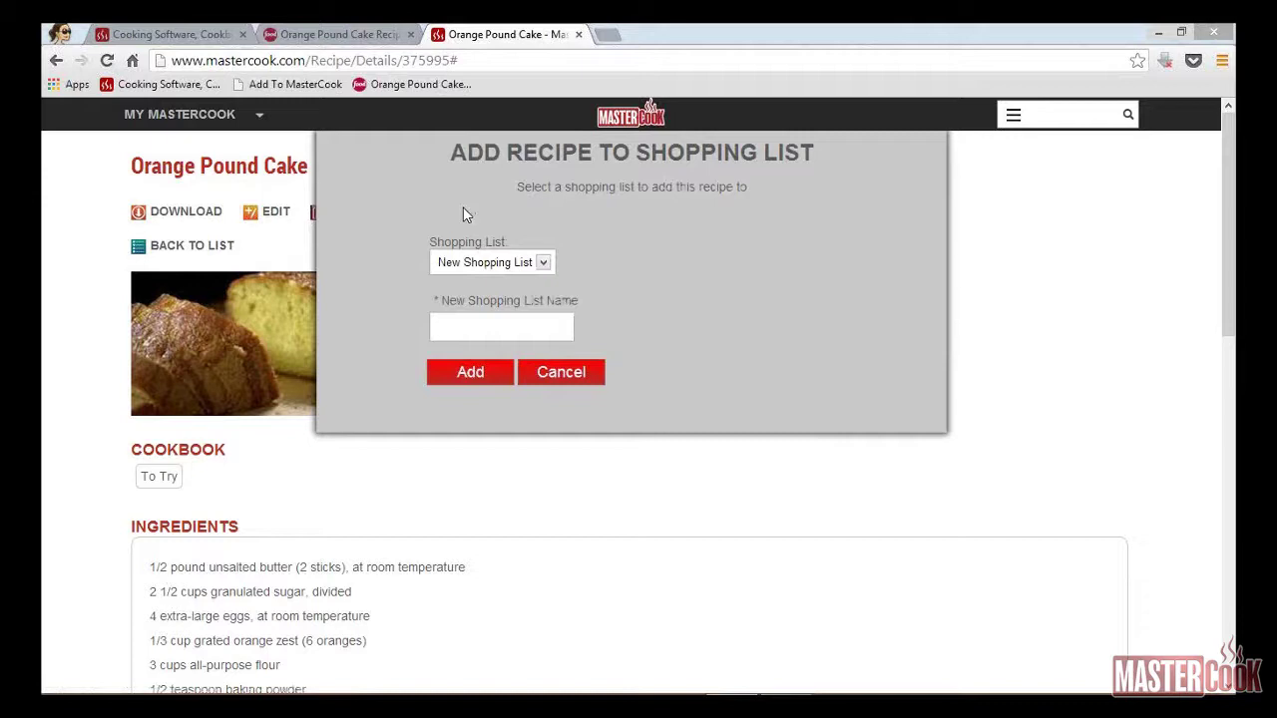
pyautogui.click(522, 333)
pyautogui.write('Dinner')
pyautogui.click(469, 377)
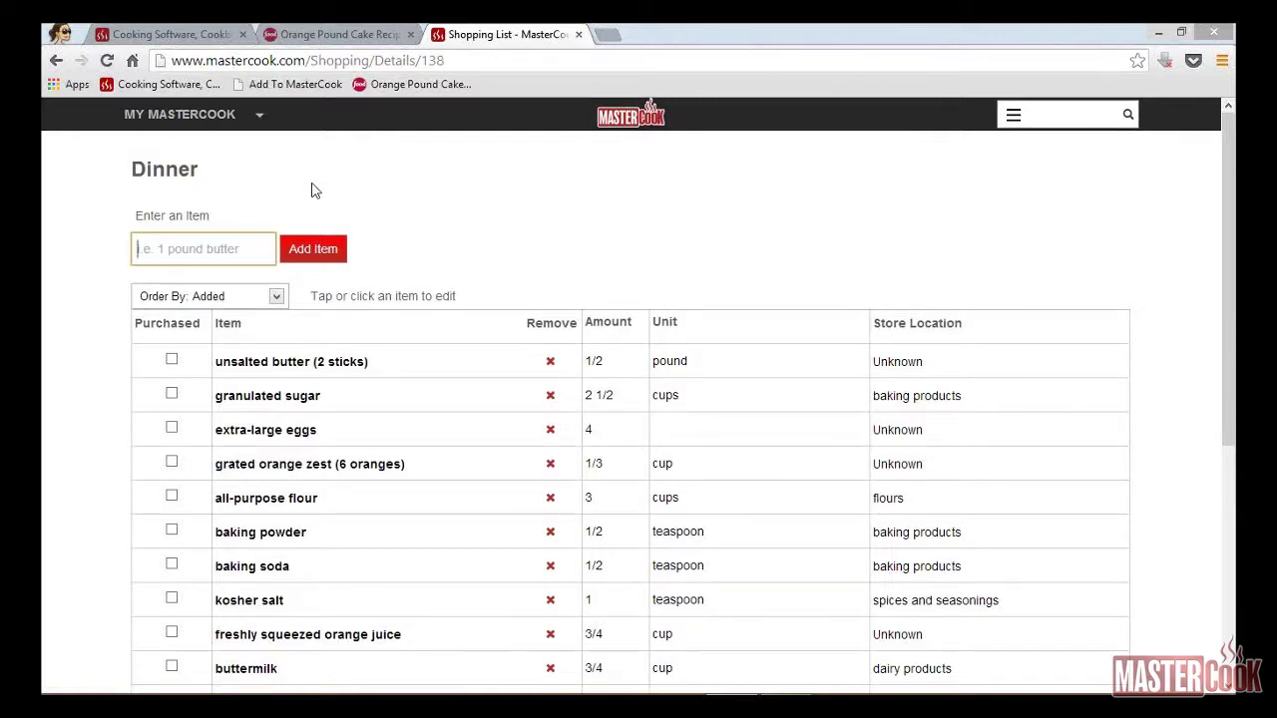
# Step: Change the butter amount in the Dinner list to 1 pound and save the list
pyautogui.click(611, 359)
pyautogui.press('BackSpace')
pyautogui.press('BackSpace')
pyautogui.press('Tab')
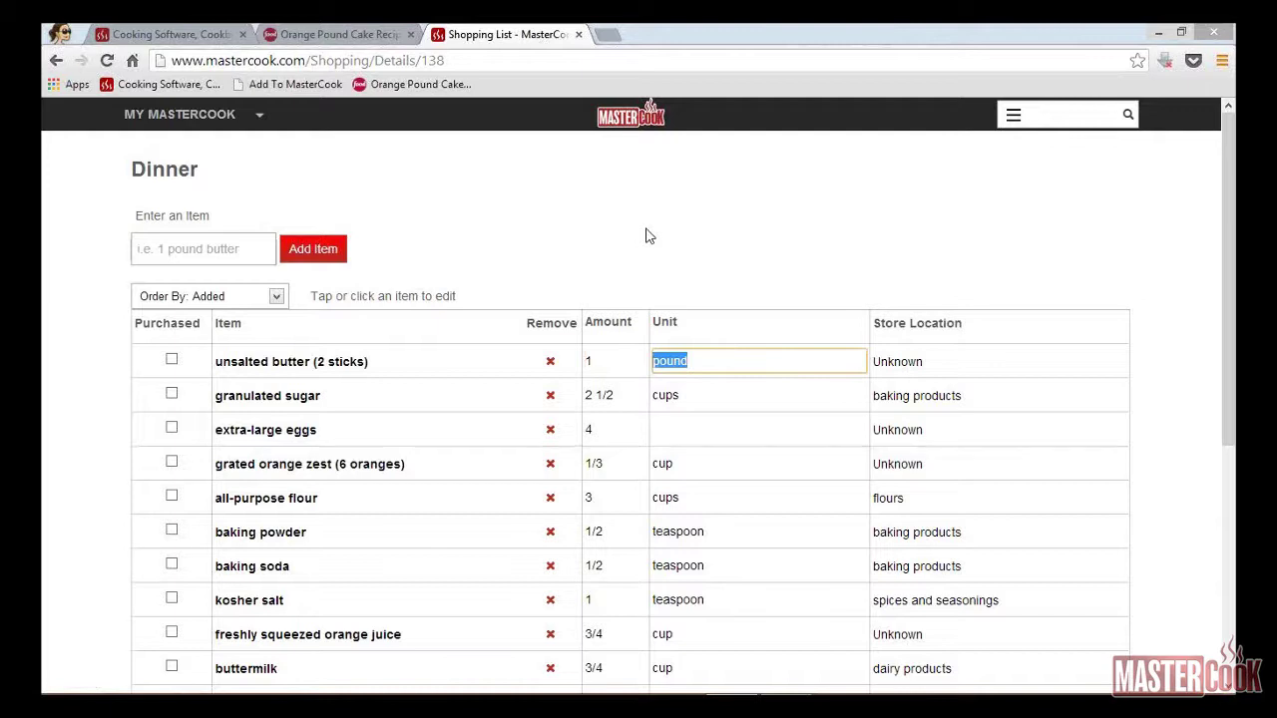
pyautogui.moveTo(1233, 372); pyautogui.dragTo(1234, 380)
pyautogui.scroll(-4, 1234, 380)
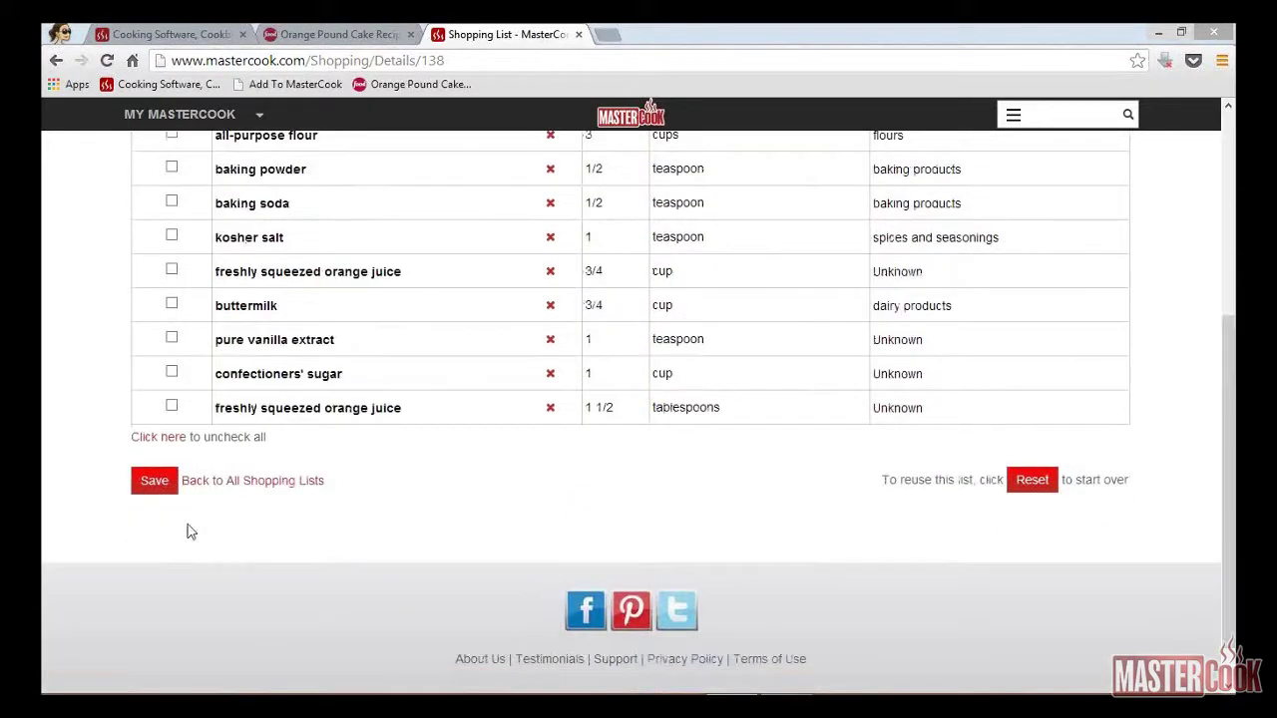
pyautogui.click(152, 482)
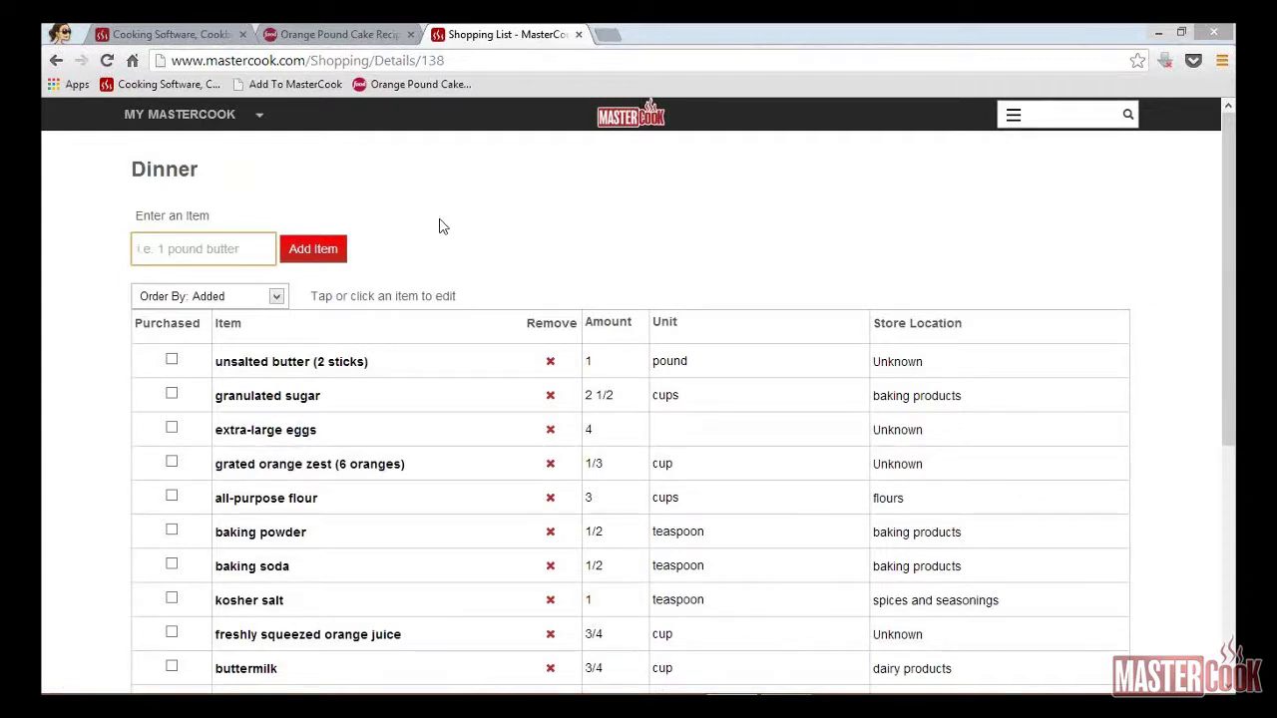
# Step: Create a new shopping list named Misc from My Shopping Lists
pyautogui.click(257, 120)
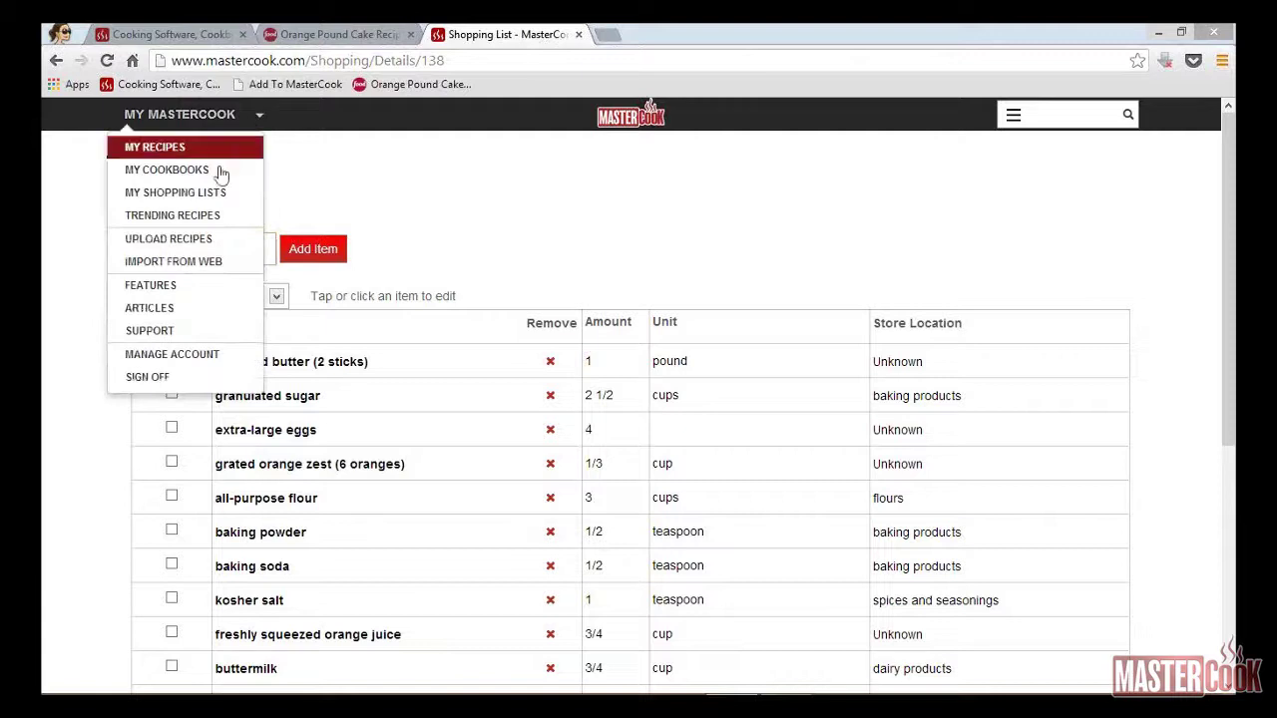
pyautogui.click(175, 193)
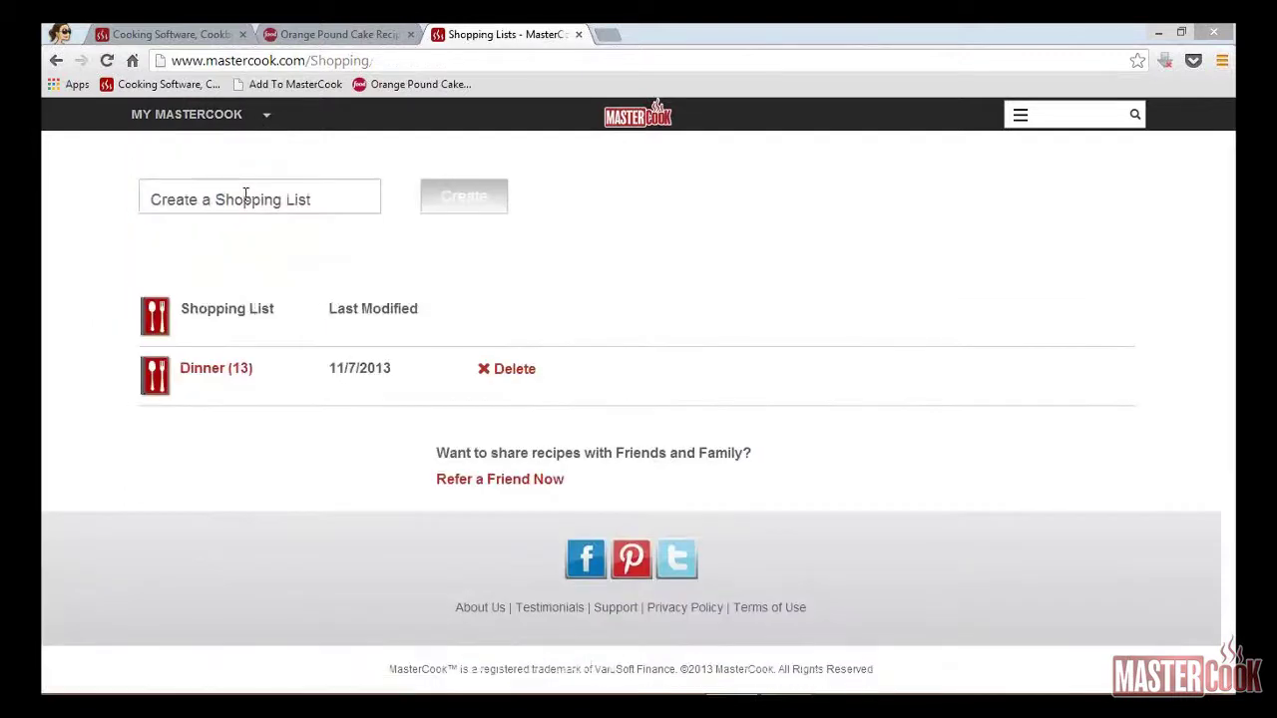
pyautogui.click(245, 196)
pyautogui.write('Misc')
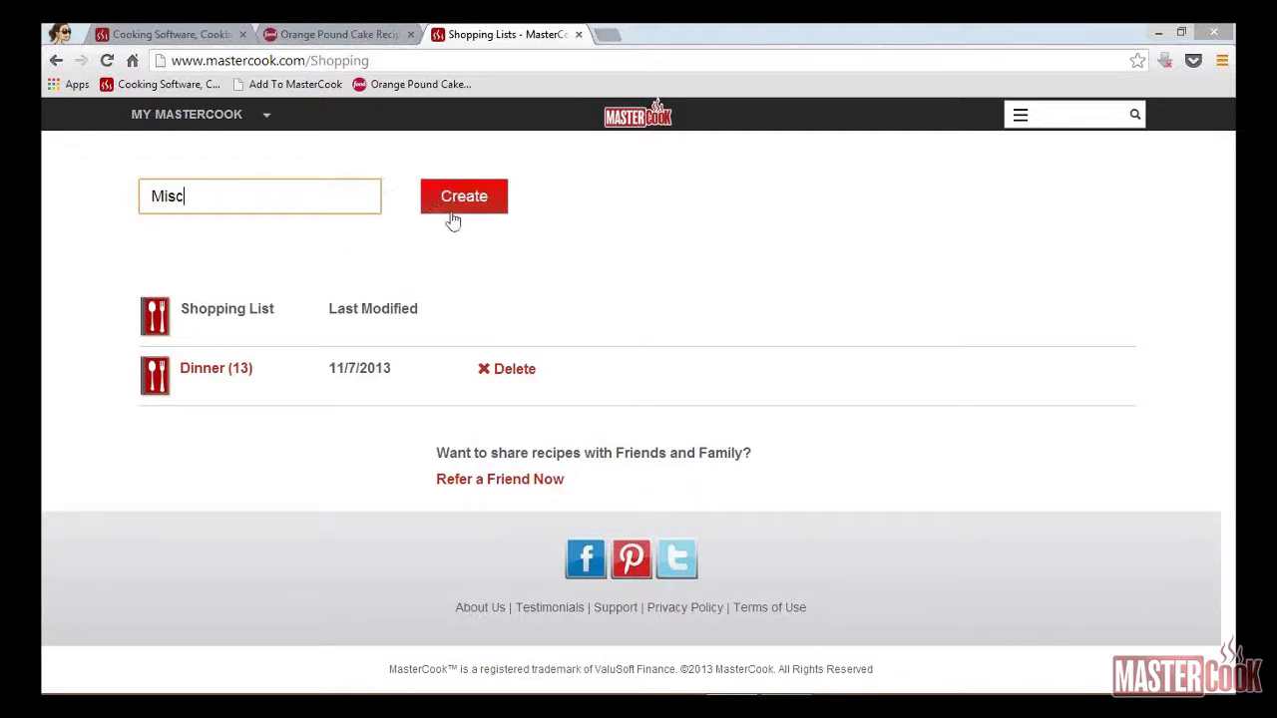
pyautogui.click(457, 204)
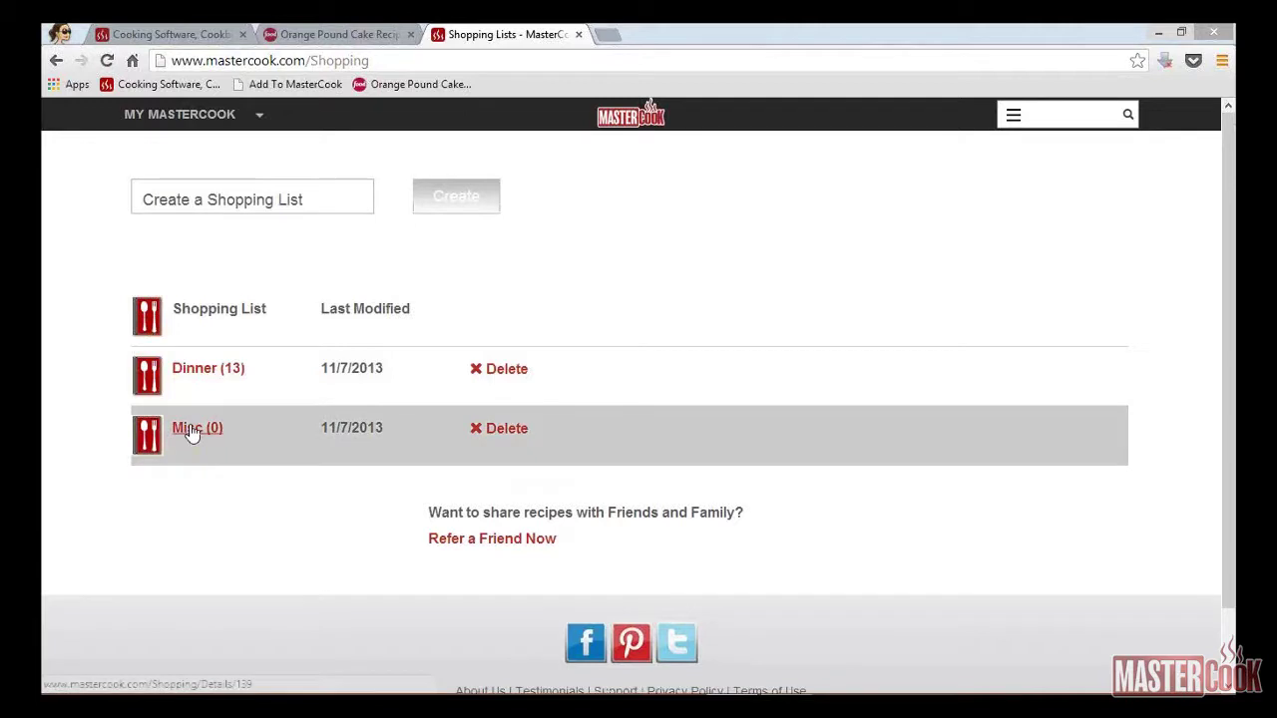
# Step: Add 1 pound butter, 1 gallon milk, apples and carrots to the Misc list
pyautogui.click(192, 431)
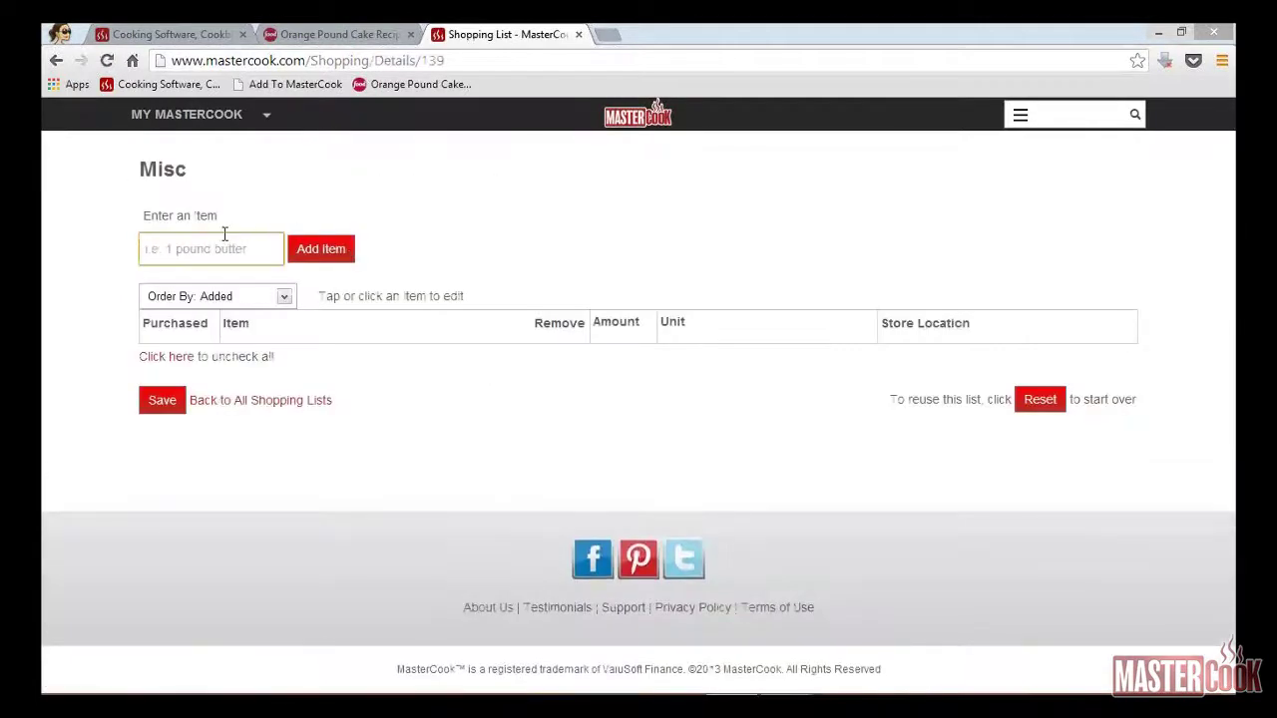
pyautogui.write('1 pund butter')
pyautogui.press('Return')
pyautogui.write('1')
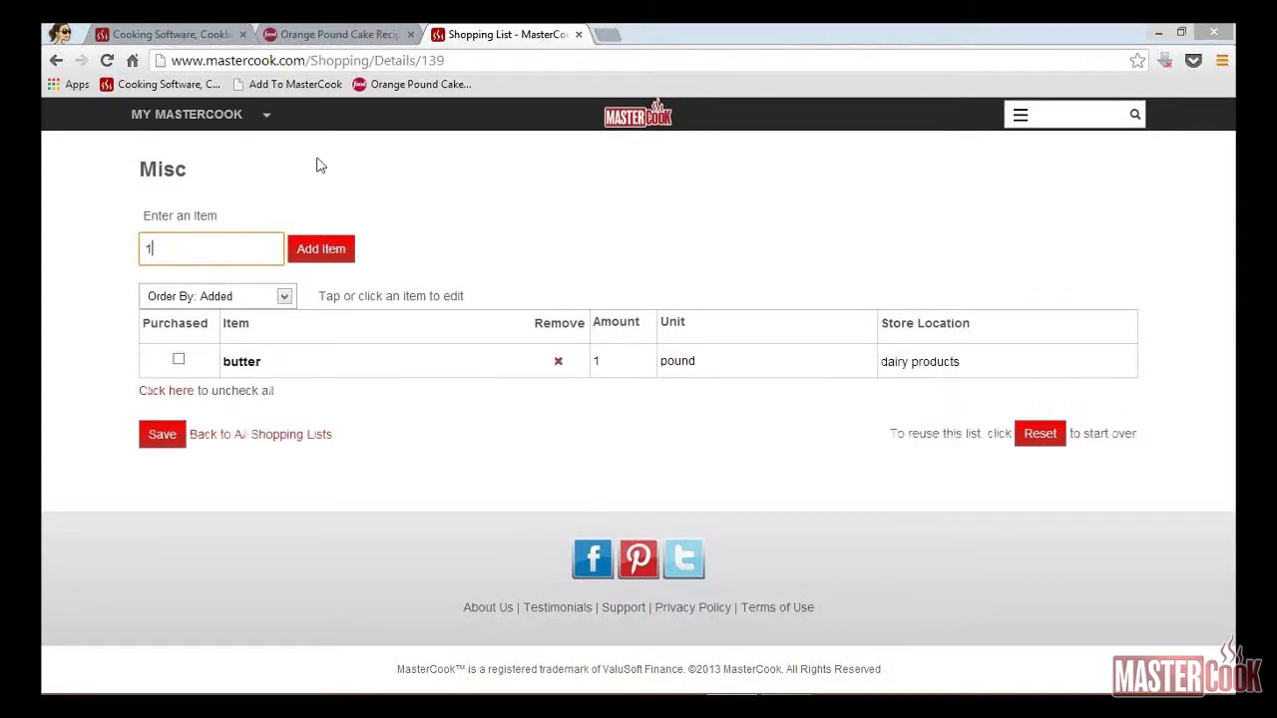
pyautogui.write(' gallon milk')
pyautogui.press('Return')
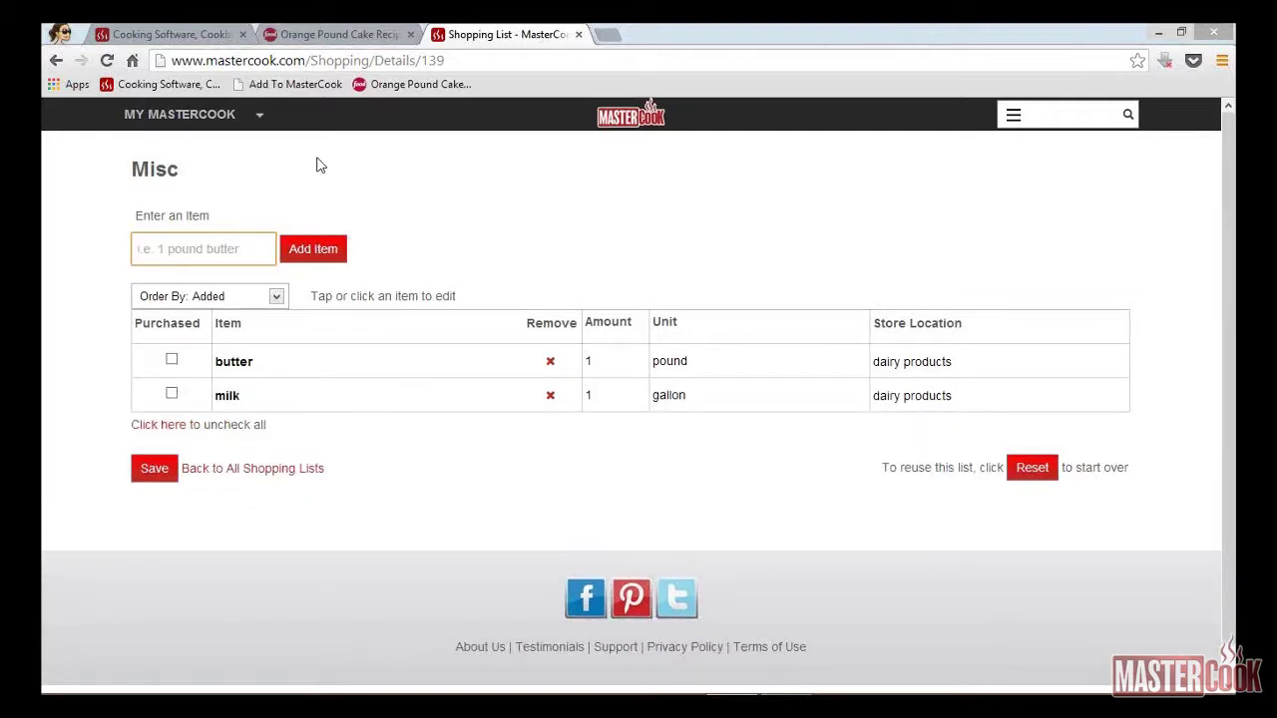
pyautogui.write('apples')
pyautogui.press('Return')
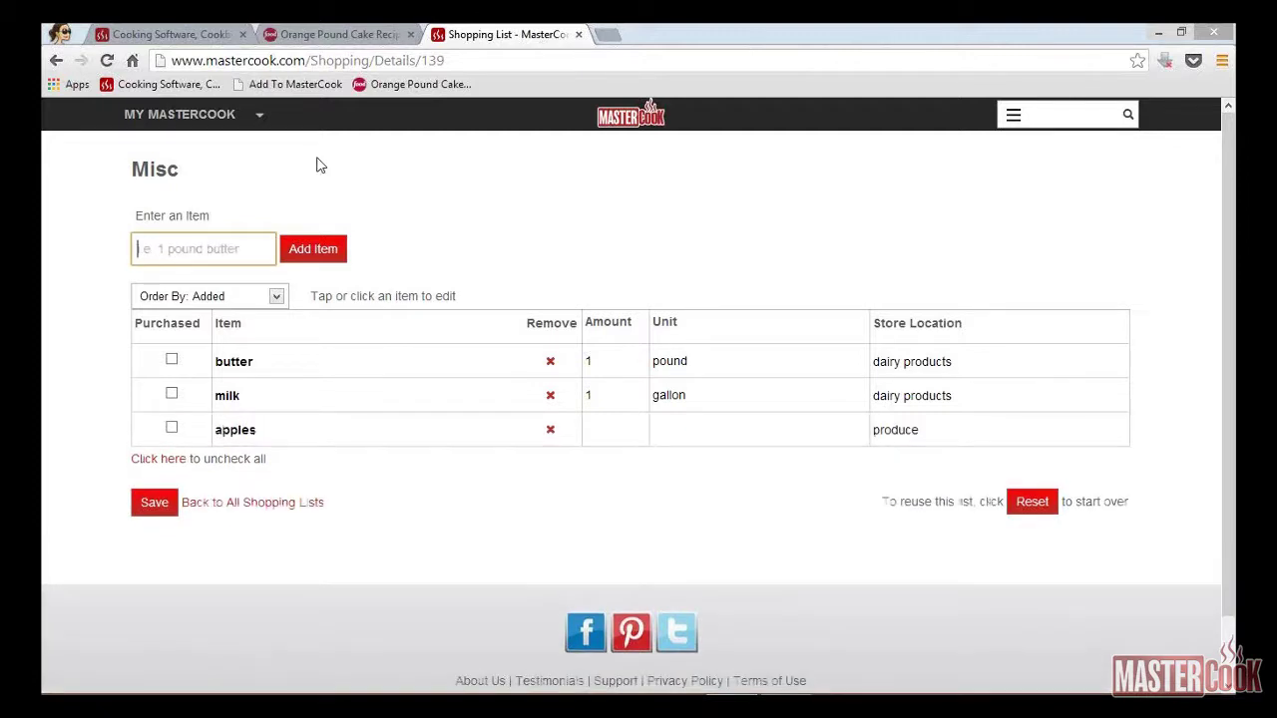
pyautogui.write('carrots')
pyautogui.press('Return')
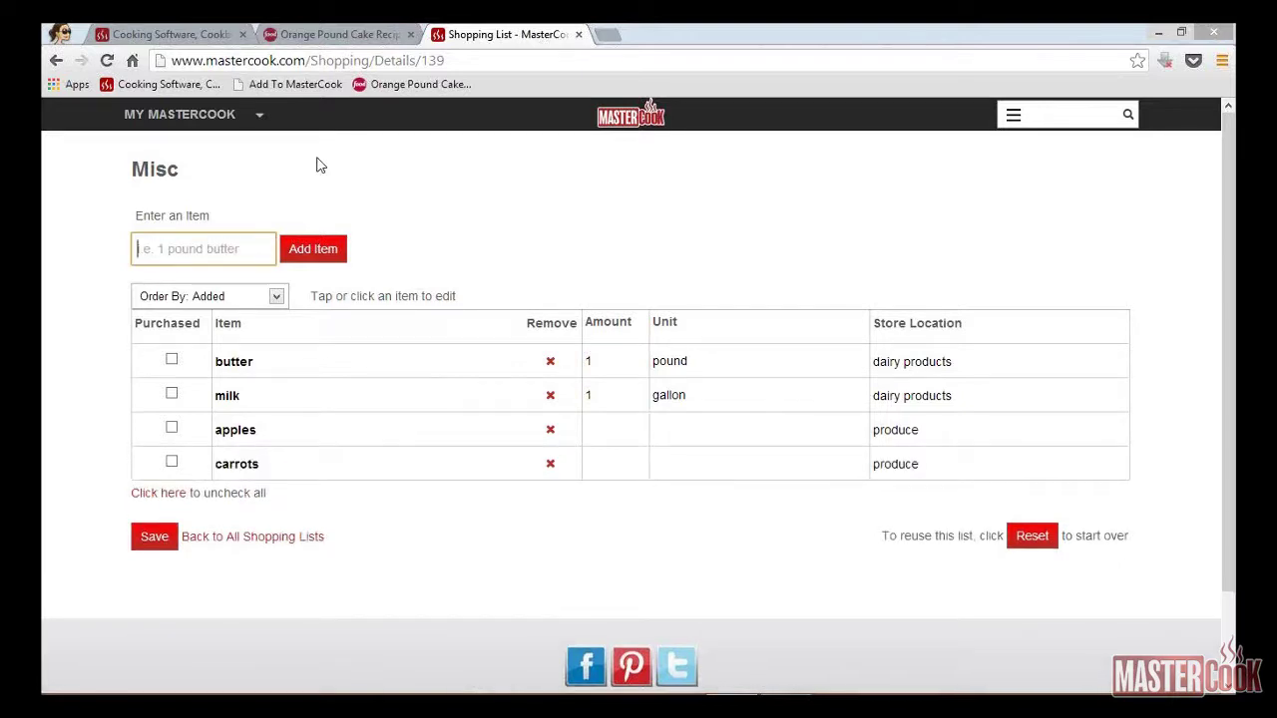
# Step: Save the Misc list, grouping butter and milk under dairy, apples and carrots under produce
pyautogui.click(153, 538)
# Step: Show the Trending Recipes page filtered to Trending This Week
pyautogui.click(258, 117)
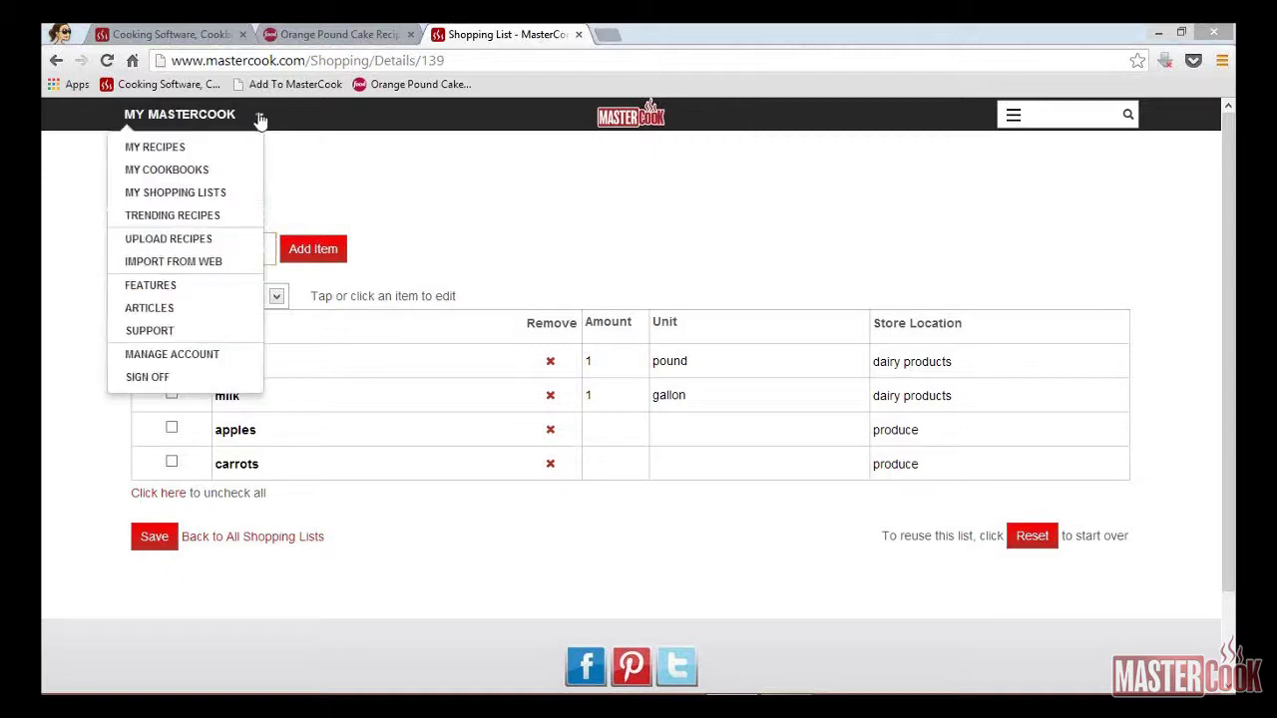
pyautogui.click(204, 217)
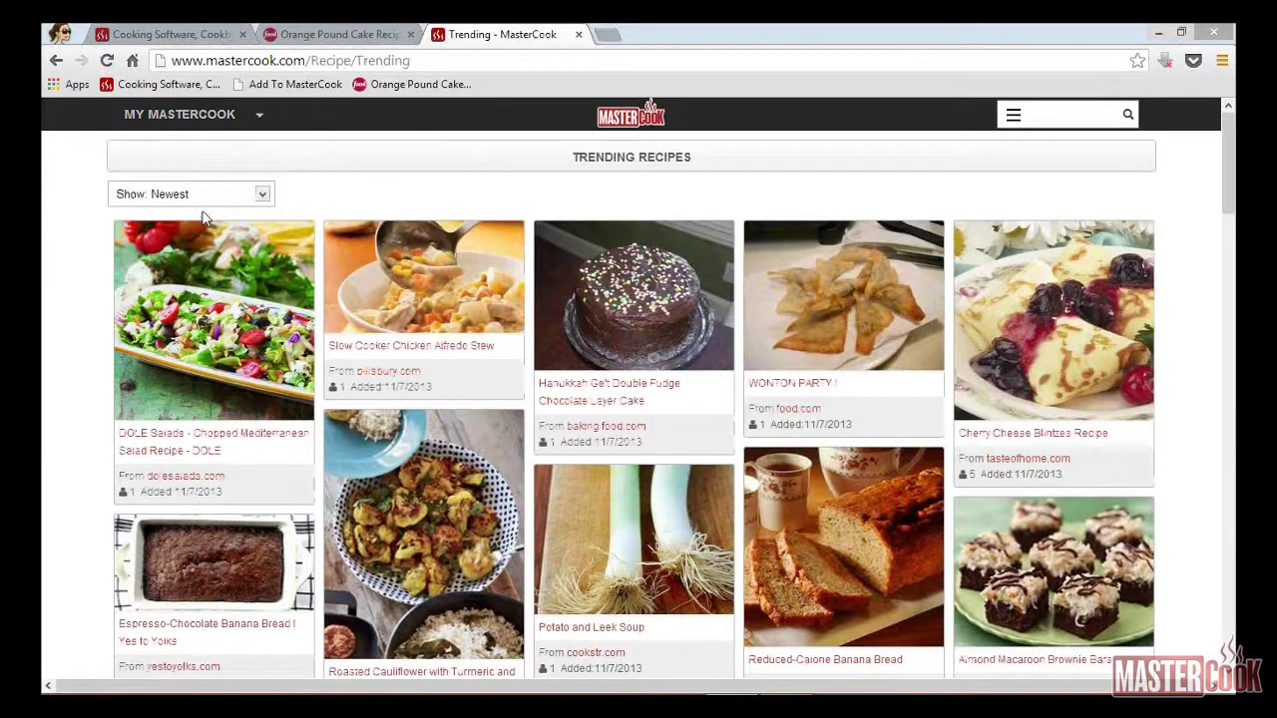
pyautogui.click(259, 194)
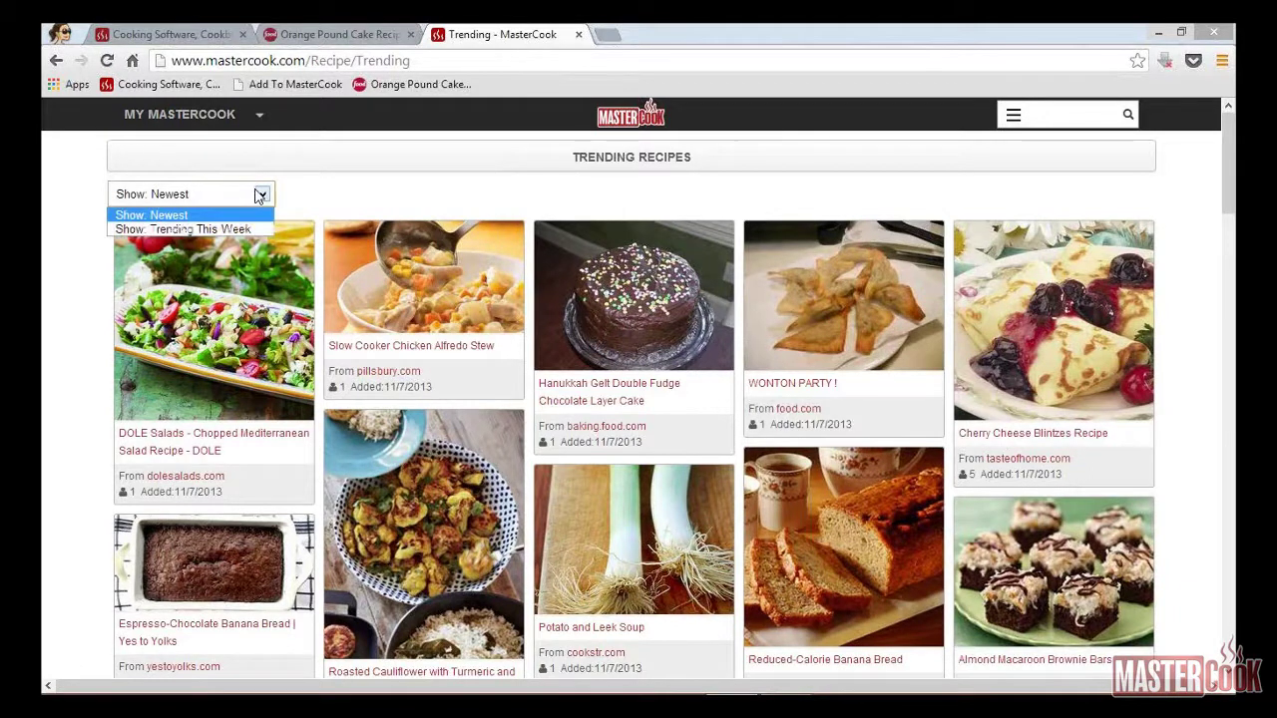
pyautogui.click(220, 230)
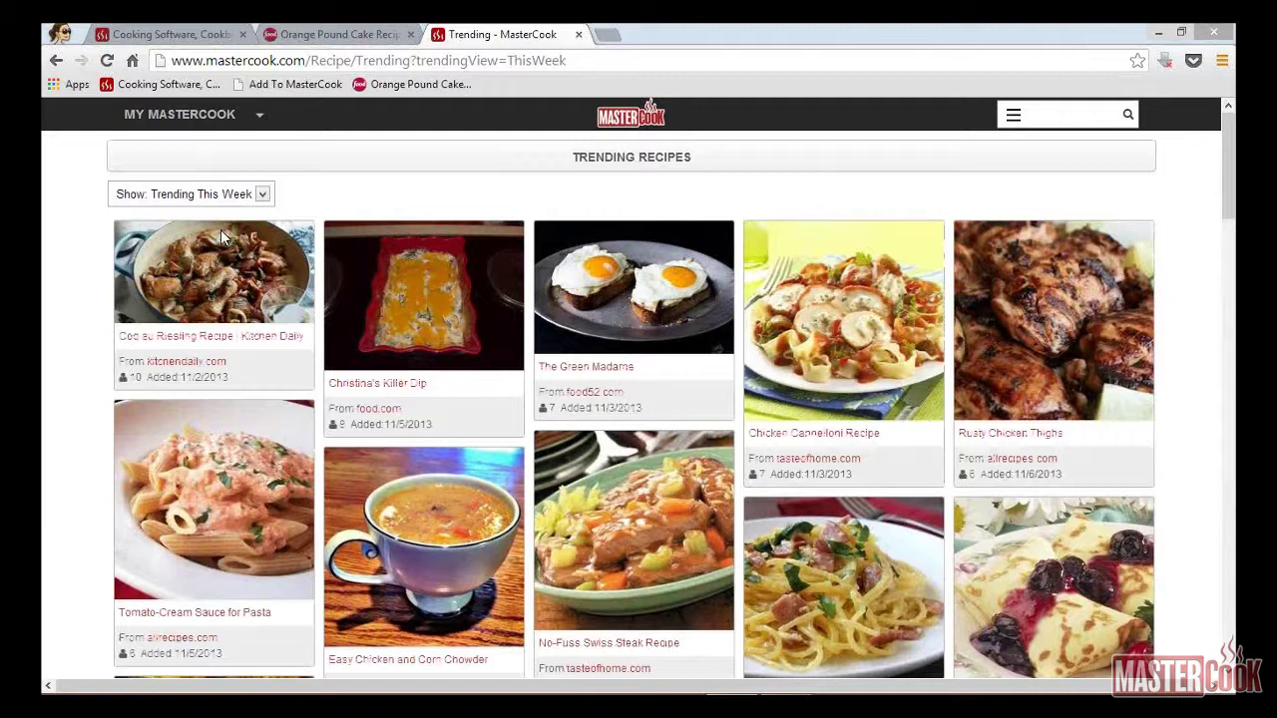
# Step: Open Mixed Greens Salad in a background tab, then Swiss Steak's full recipe on cuisinerecipes.com
pyautogui.scroll(-5, 224, 237)
pyautogui.scroll(-5, 224, 238)
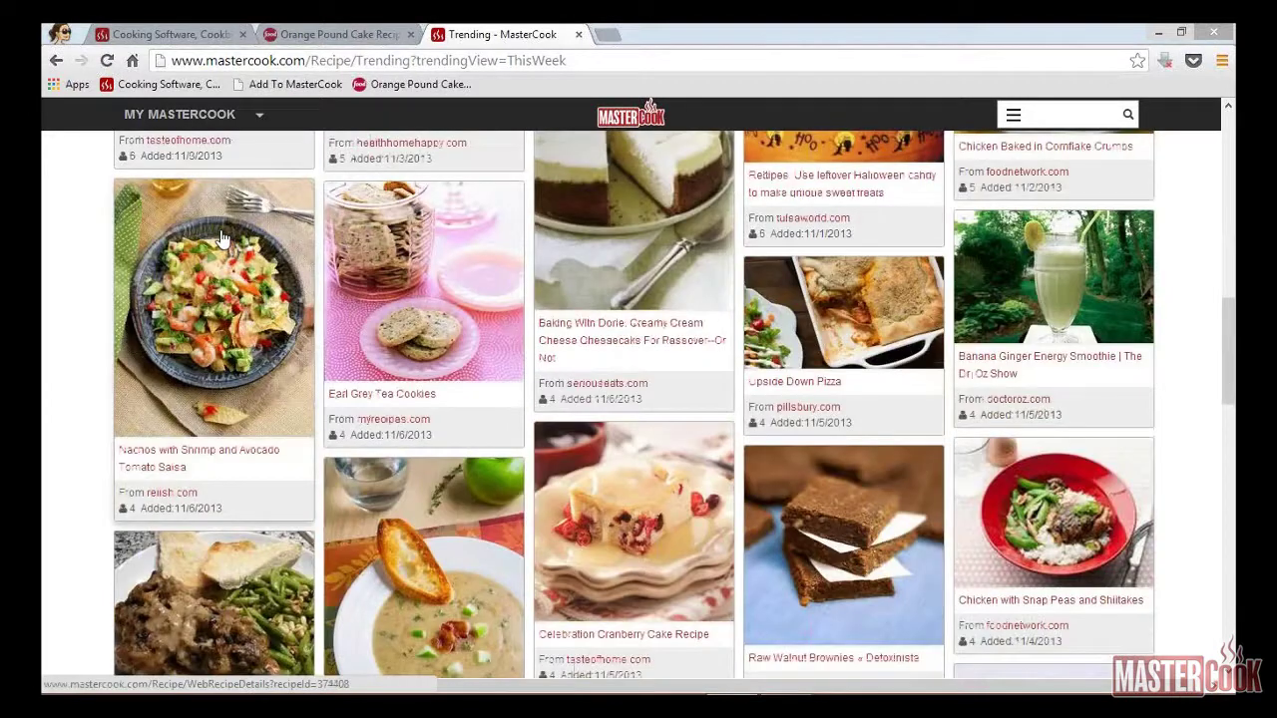
pyautogui.scroll(-5, 224, 236)
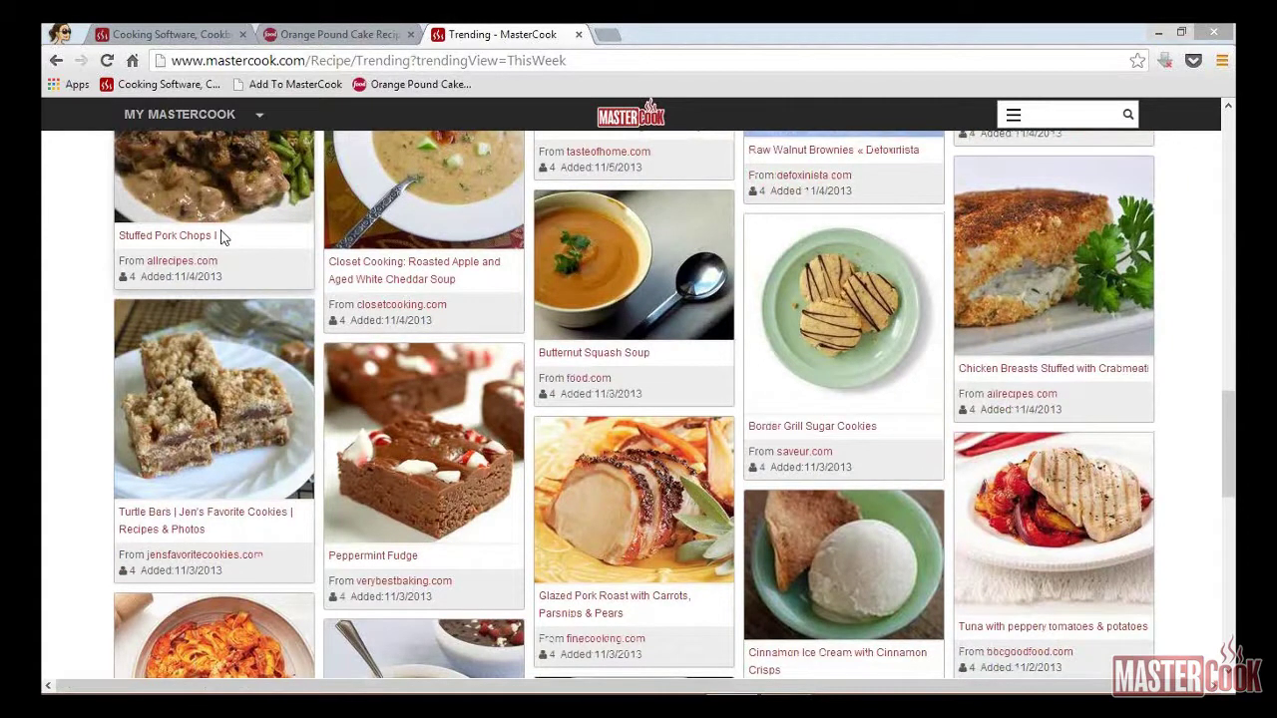
pyautogui.scroll(-10, 222, 236)
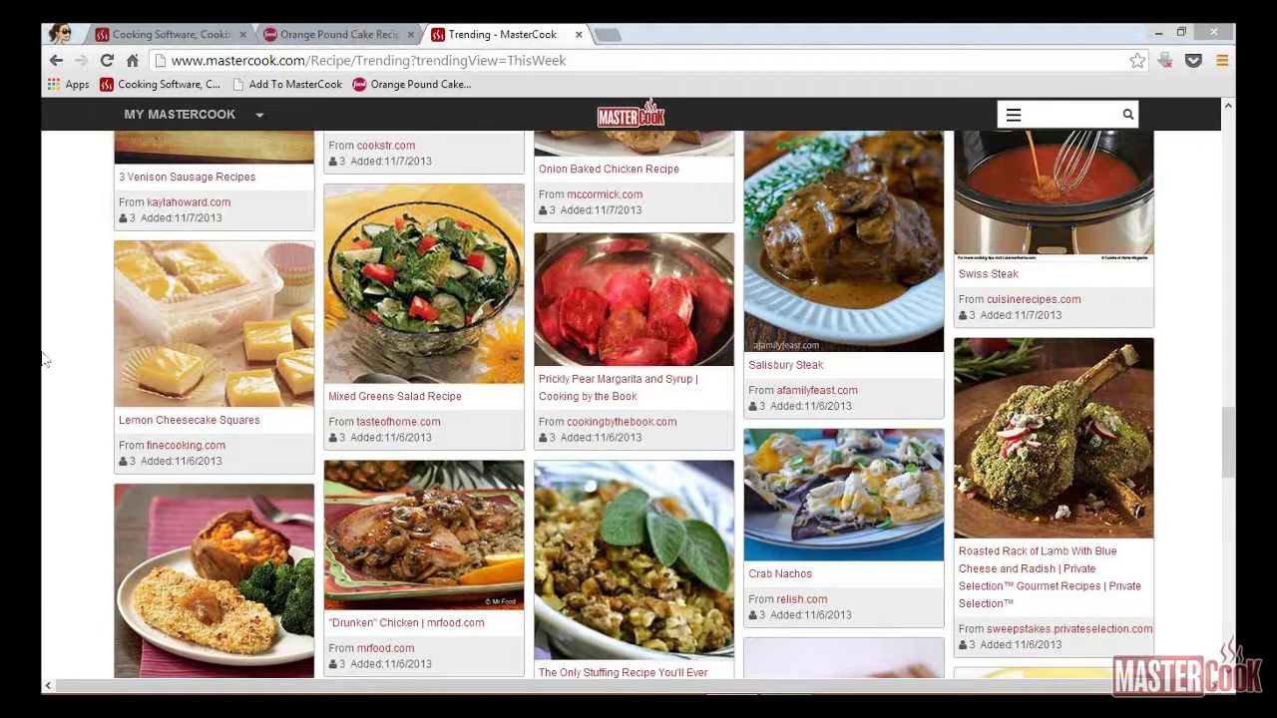
pyautogui.middleClick(398, 335)
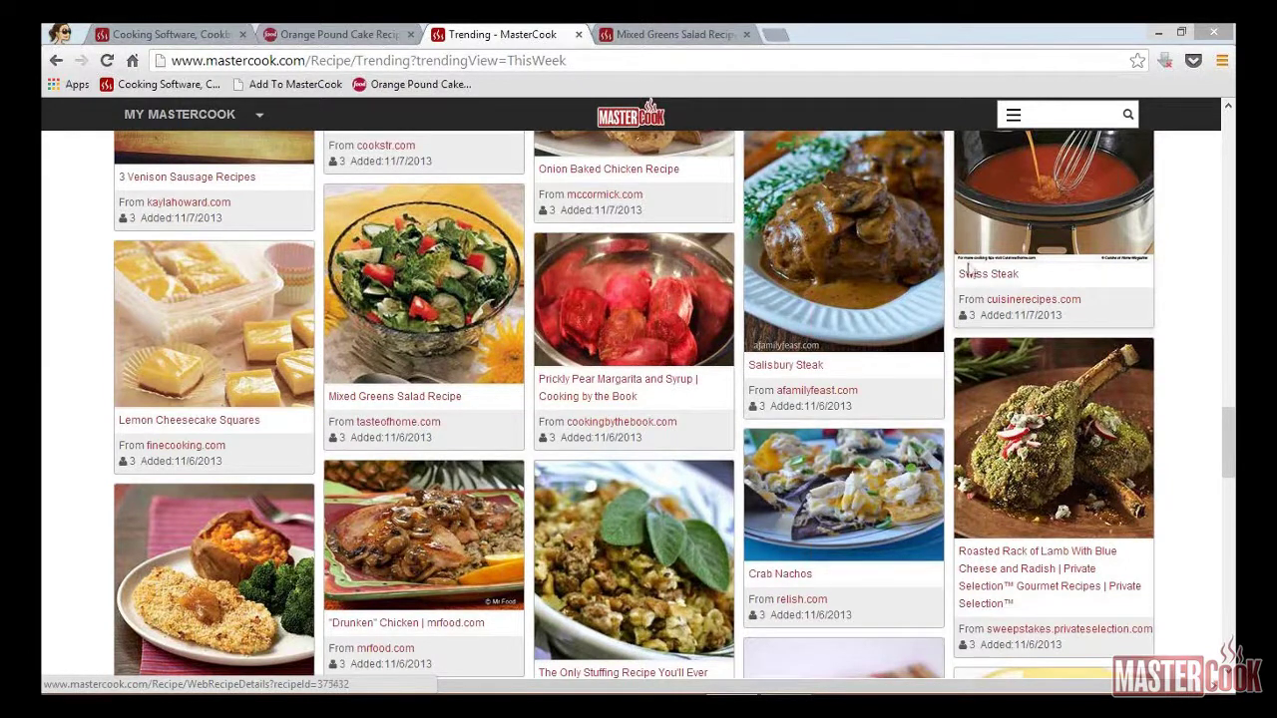
pyautogui.click(1019, 184)
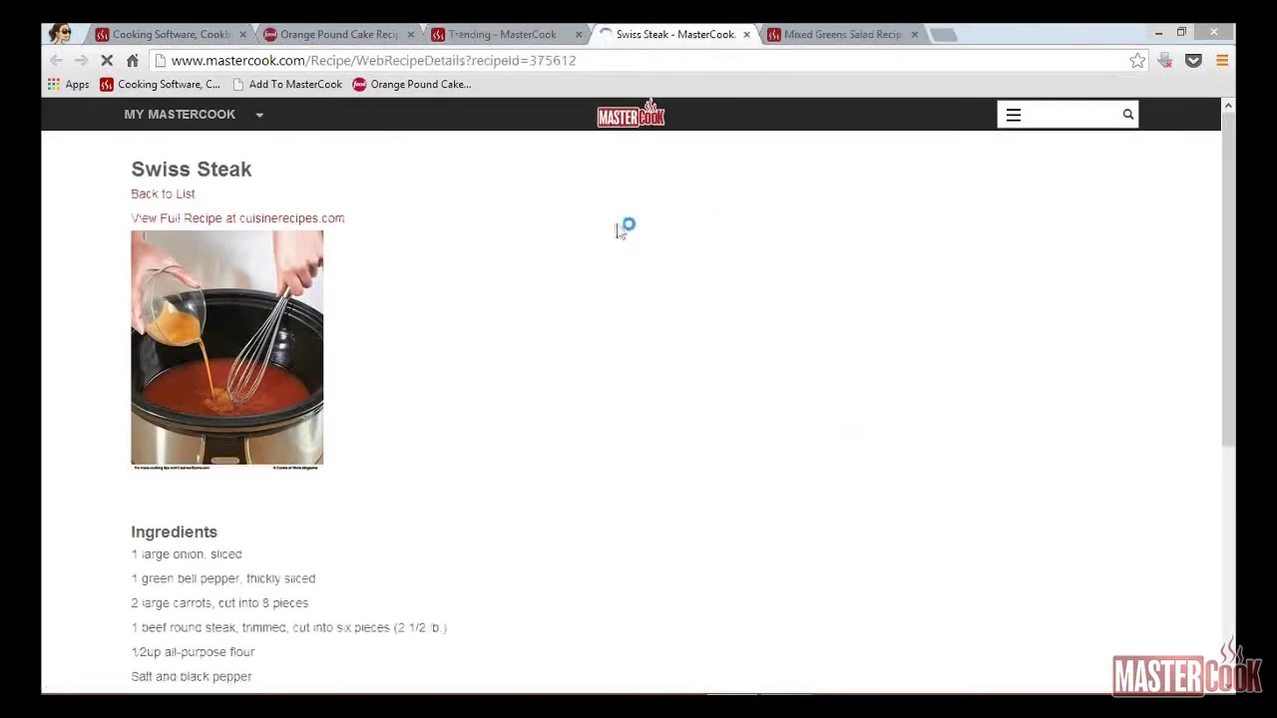
pyautogui.click(294, 217)
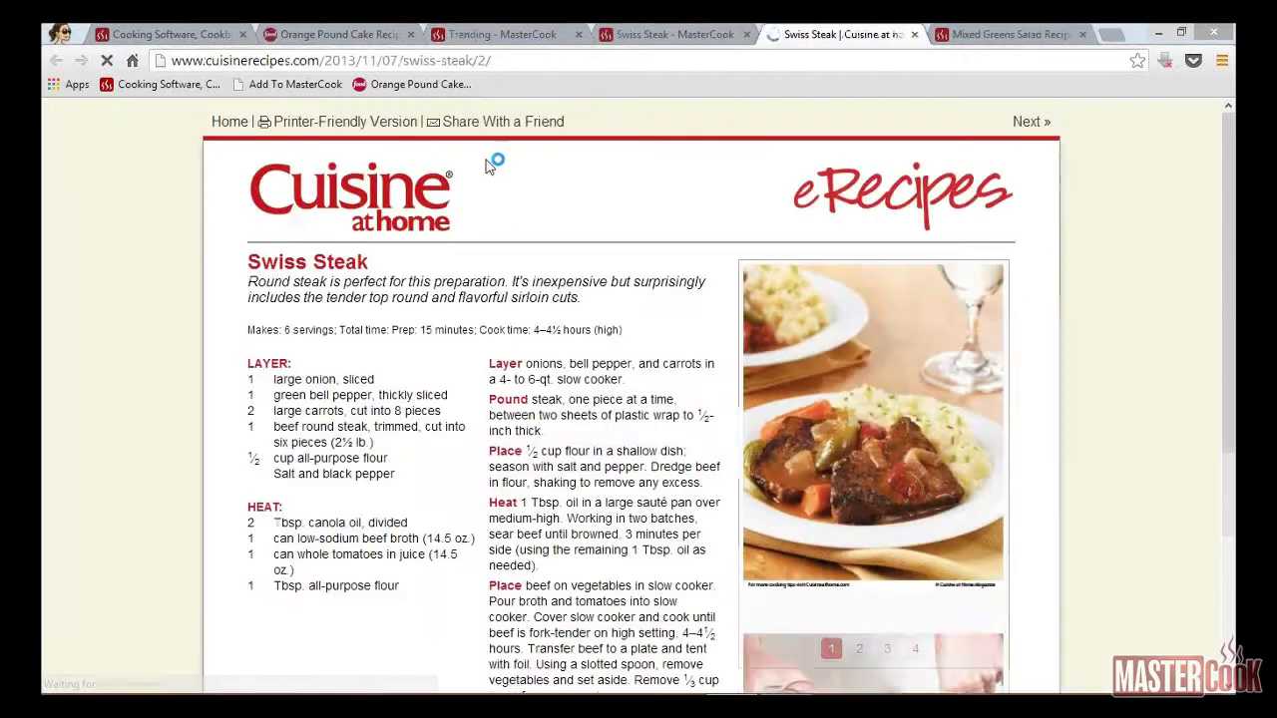
# Step: Import Swiss Steak with the Add To MasterCook bookmark, save it, and view its MasterCook.com page
pyautogui.click(290, 85)
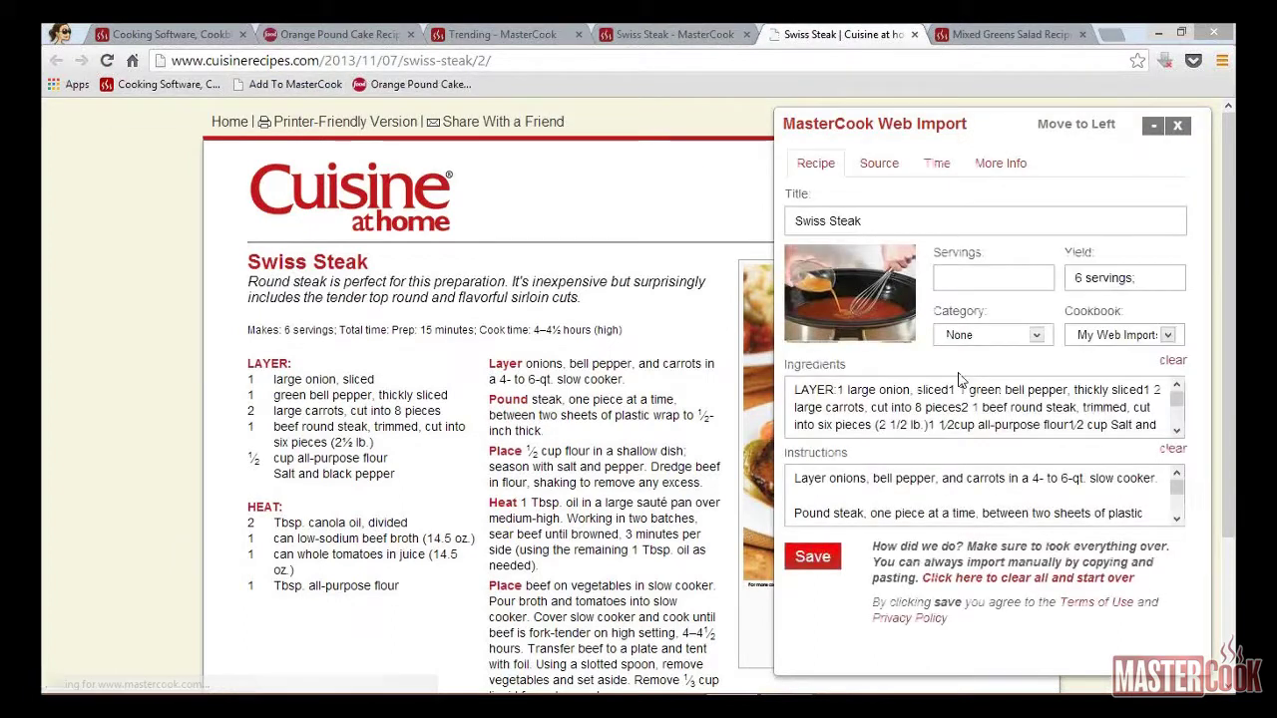
pyautogui.click(814, 559)
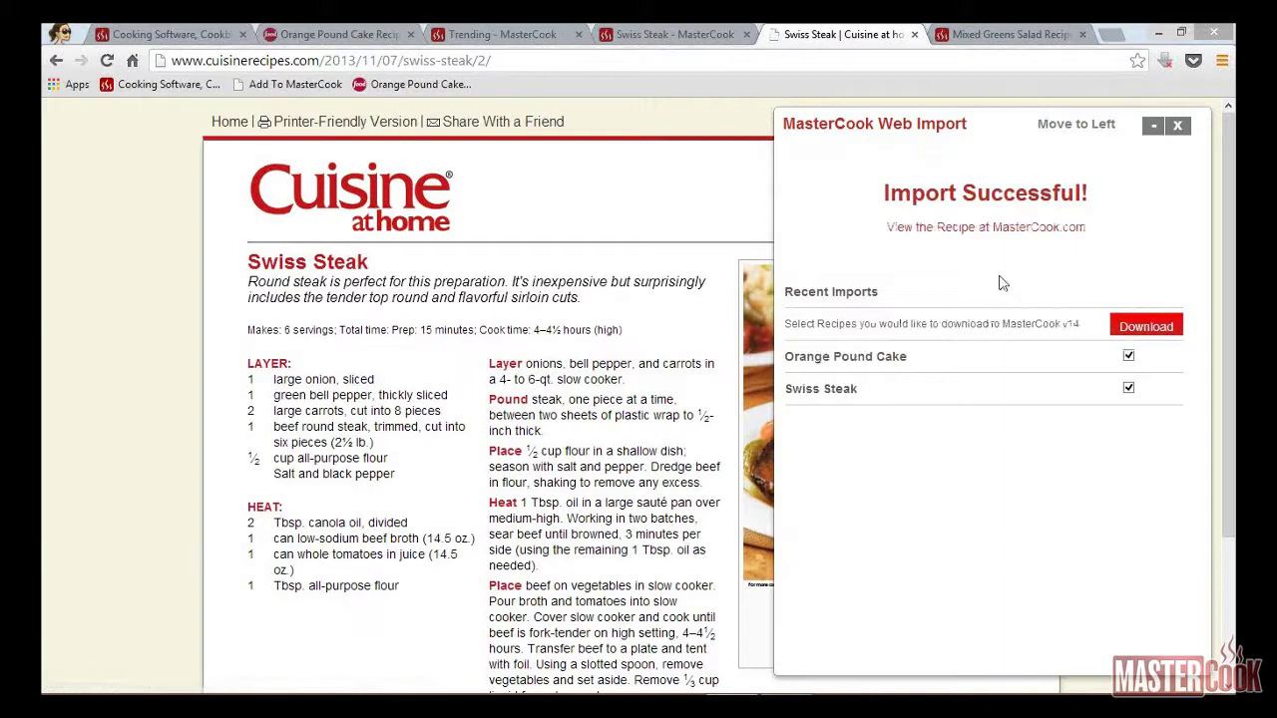
pyautogui.click(995, 230)
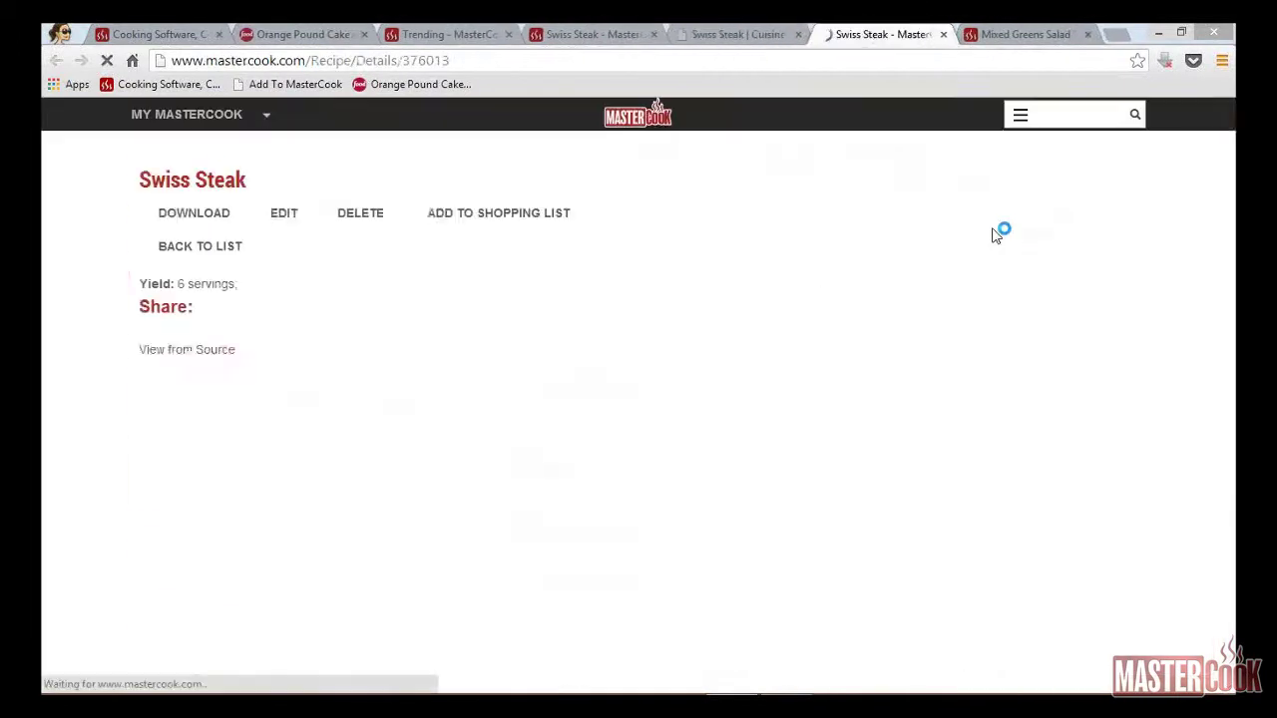
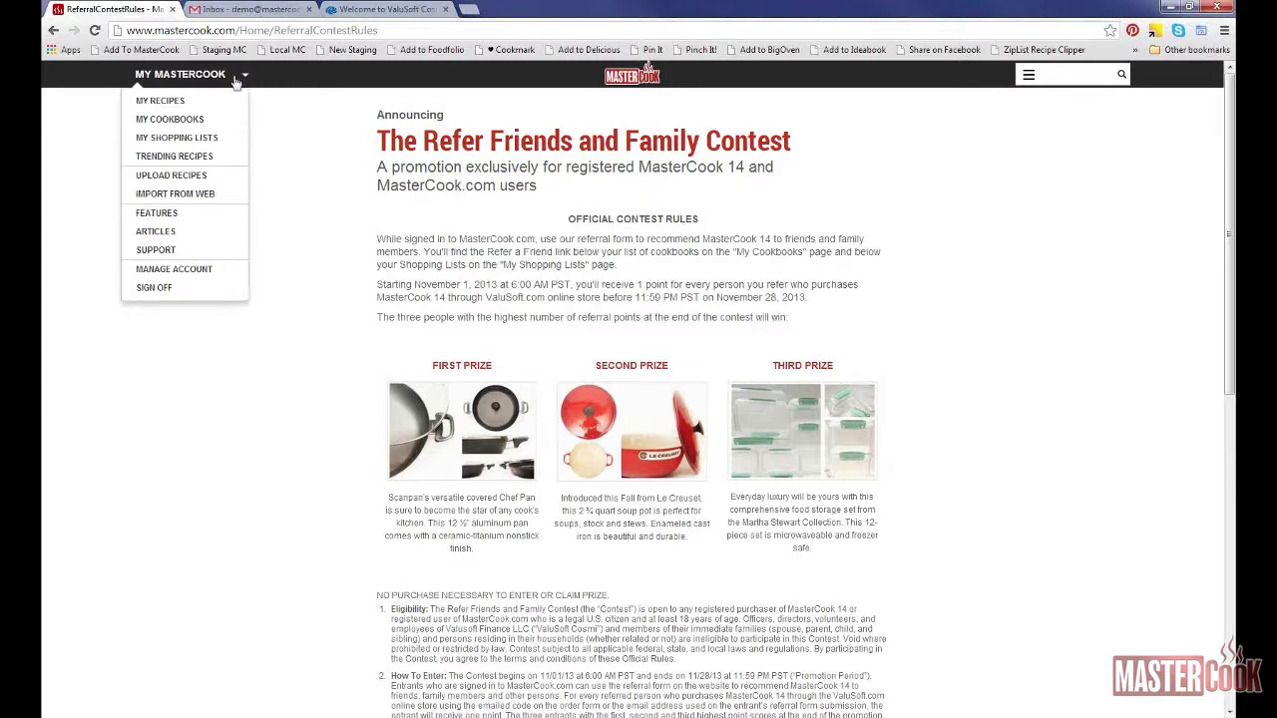
# Step: From My Cookbooks, open Refer a Friend and enter the referrer's first and last name and the friend's e-mail
pyautogui.click(204, 119)
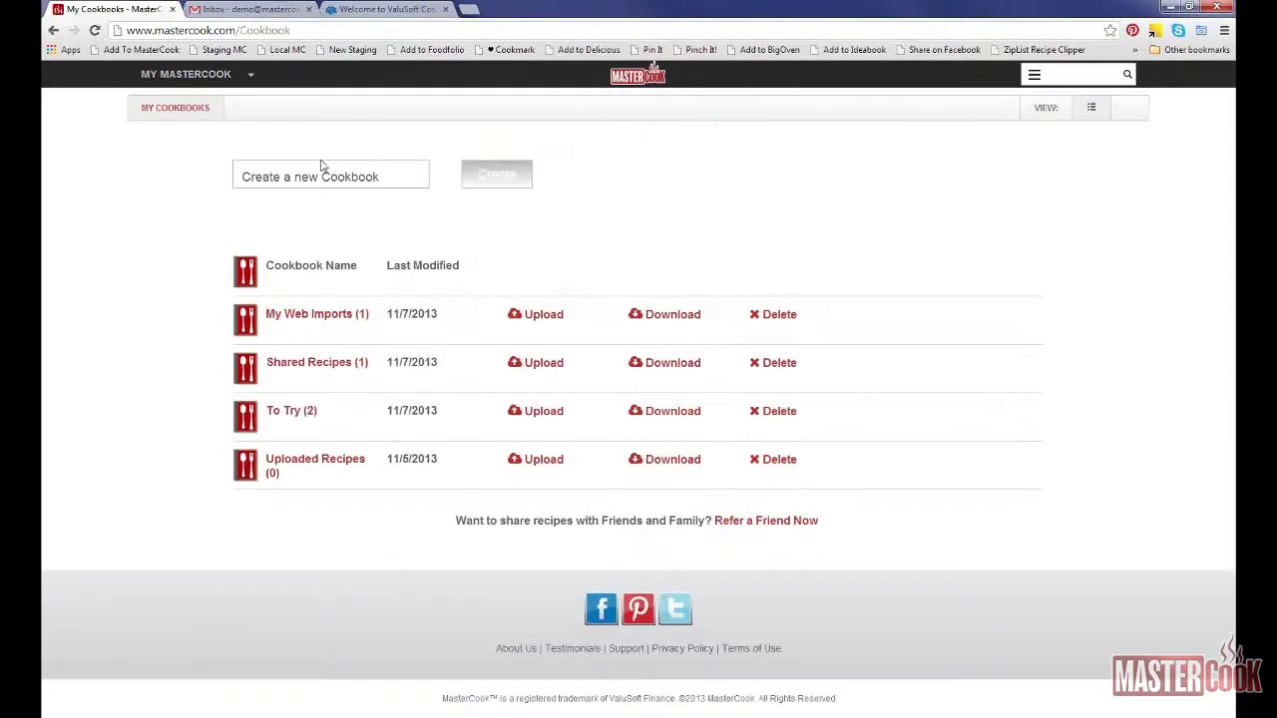
pyautogui.click(766, 520)
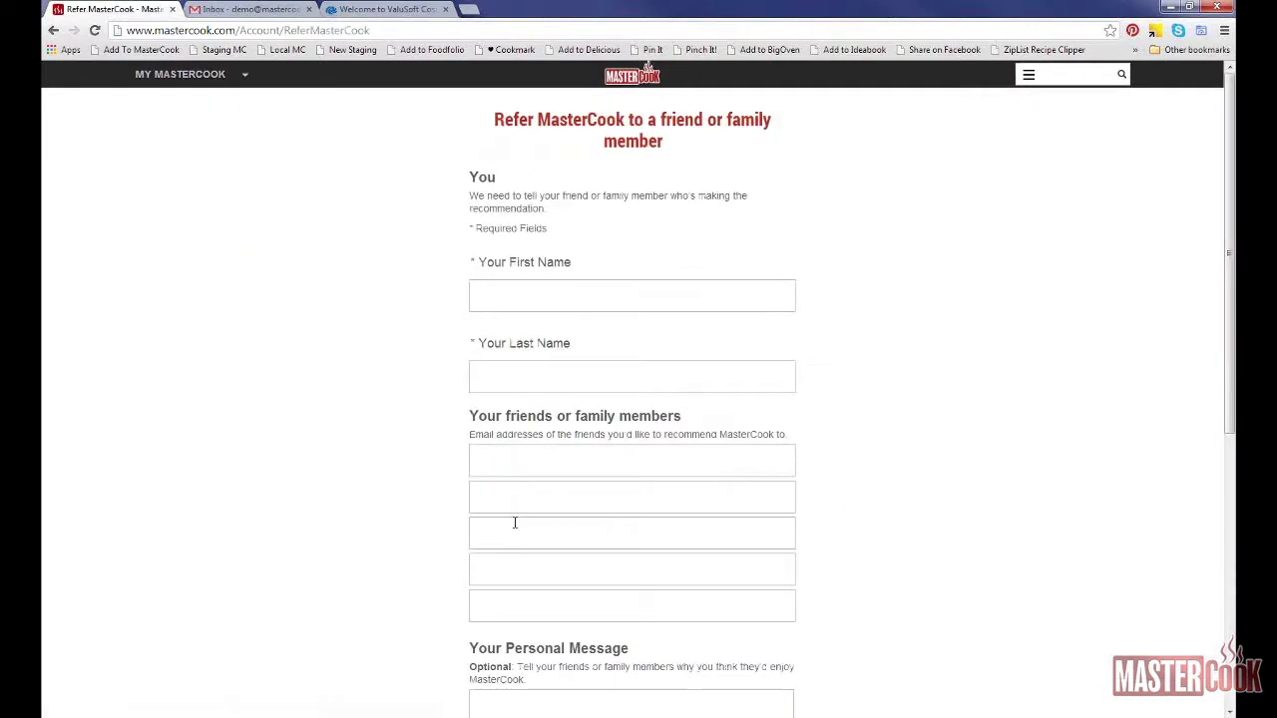
pyautogui.click(511, 303)
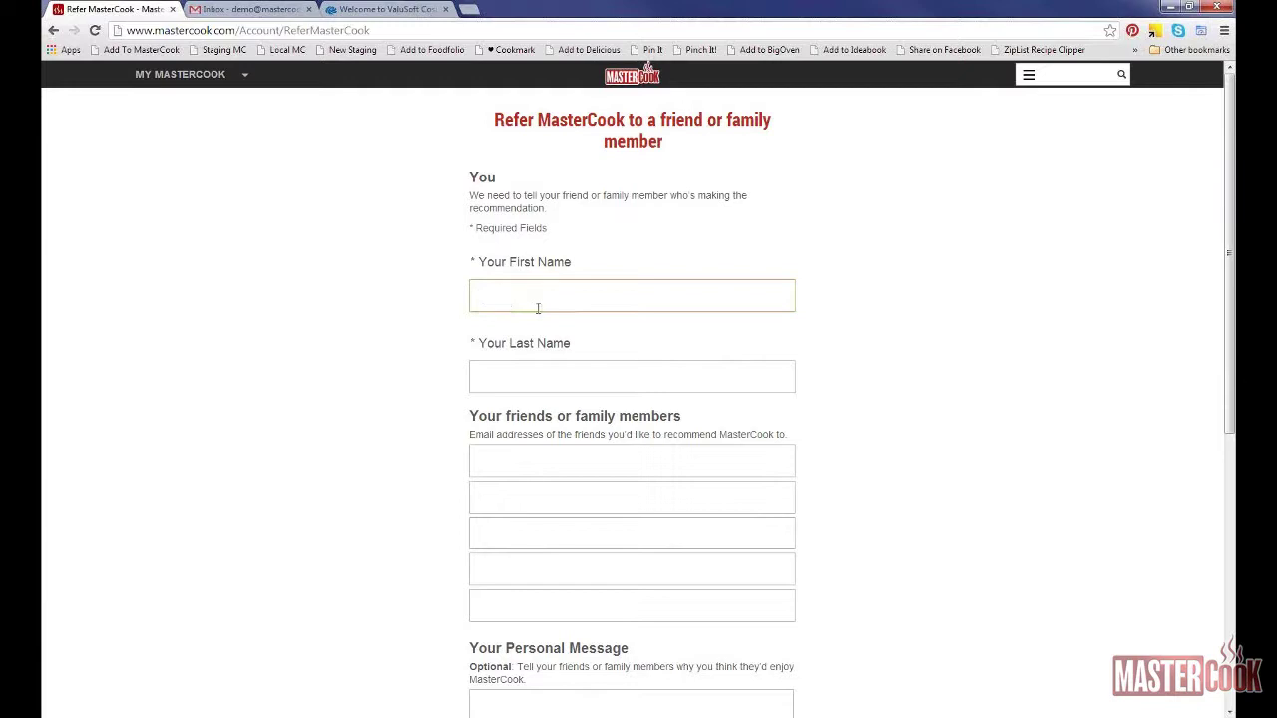
pyautogui.press('Tab')
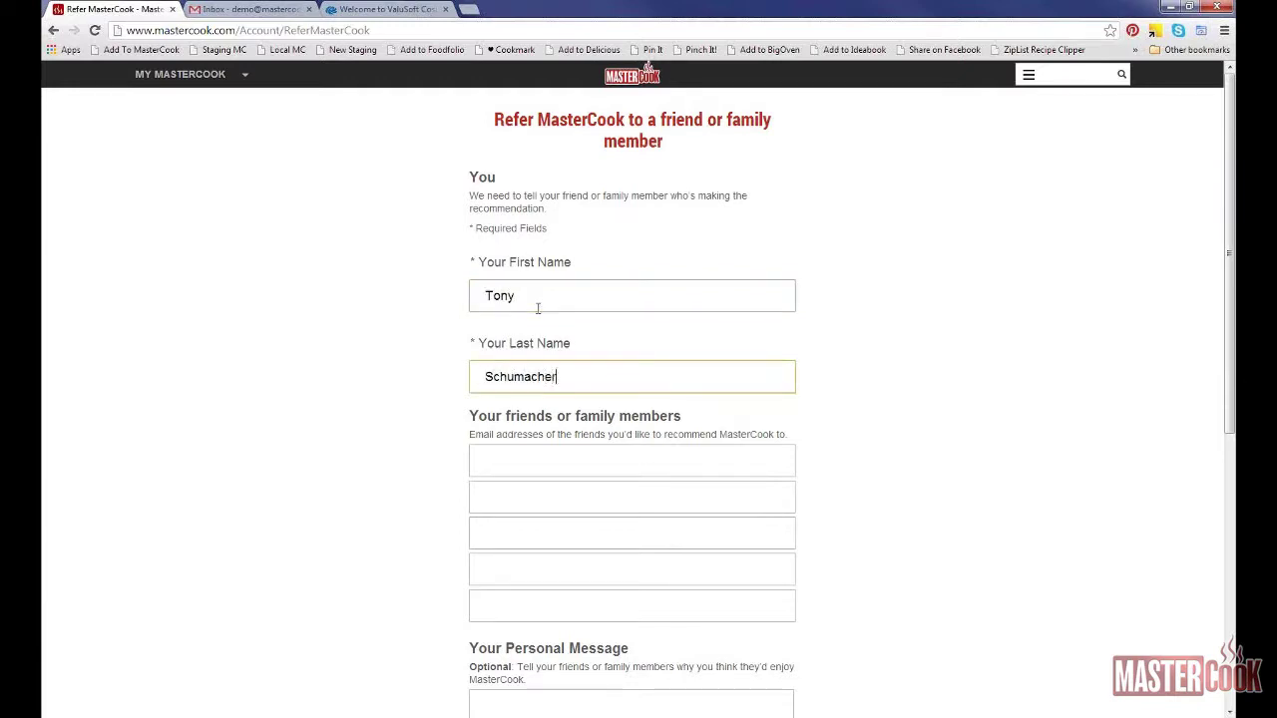
pyautogui.press('Tab')
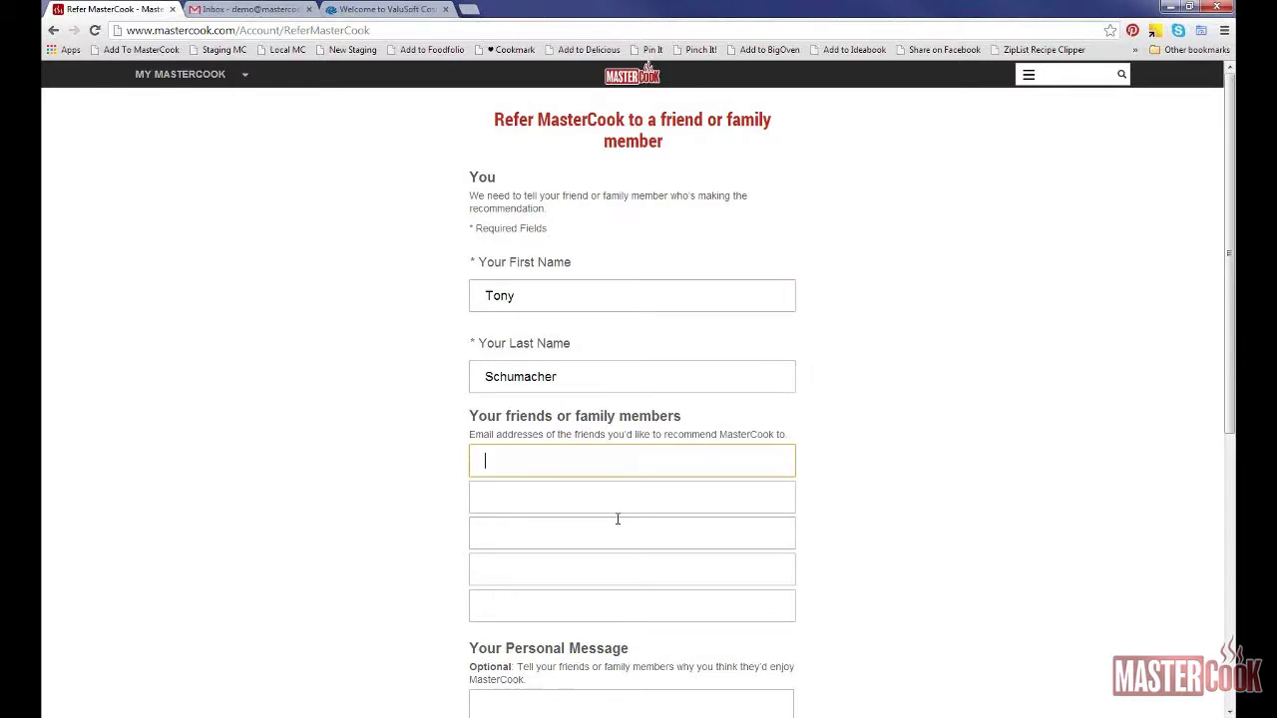
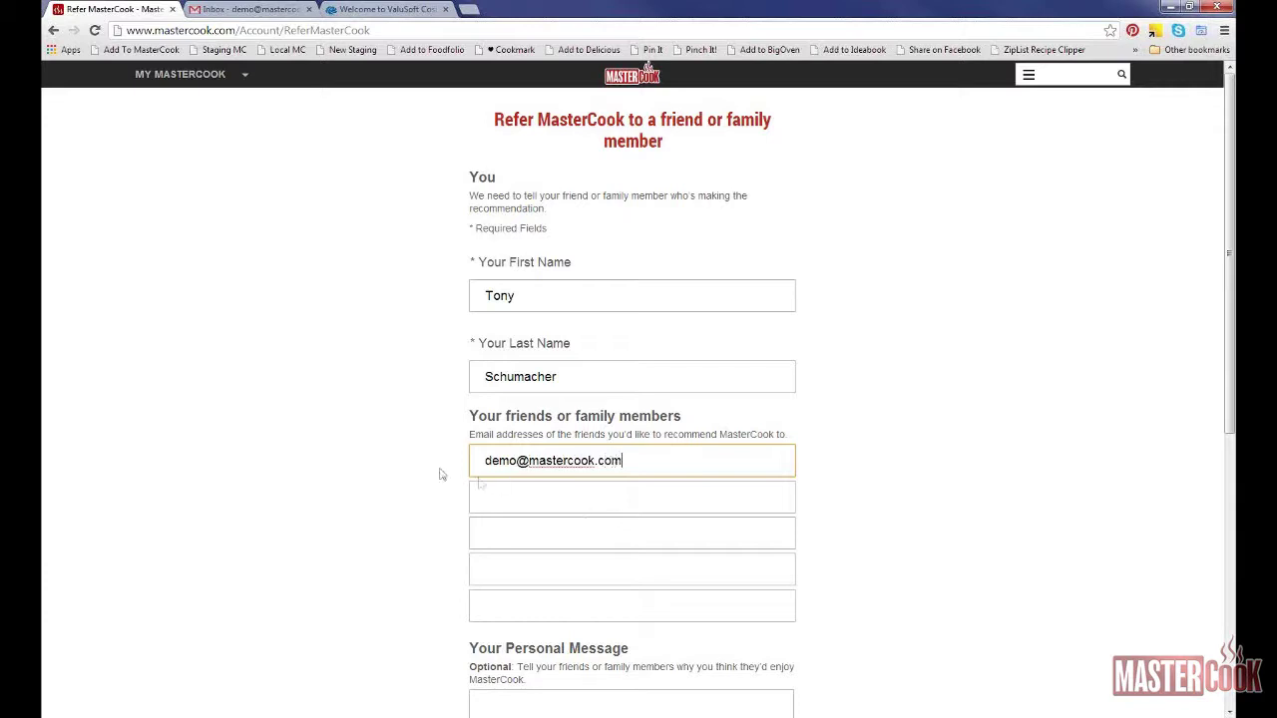
# Step: Write the message 'You should try MasterCook it's great!', send the referral, and switch to Gmail
pyautogui.scroll(-3, 439, 475)
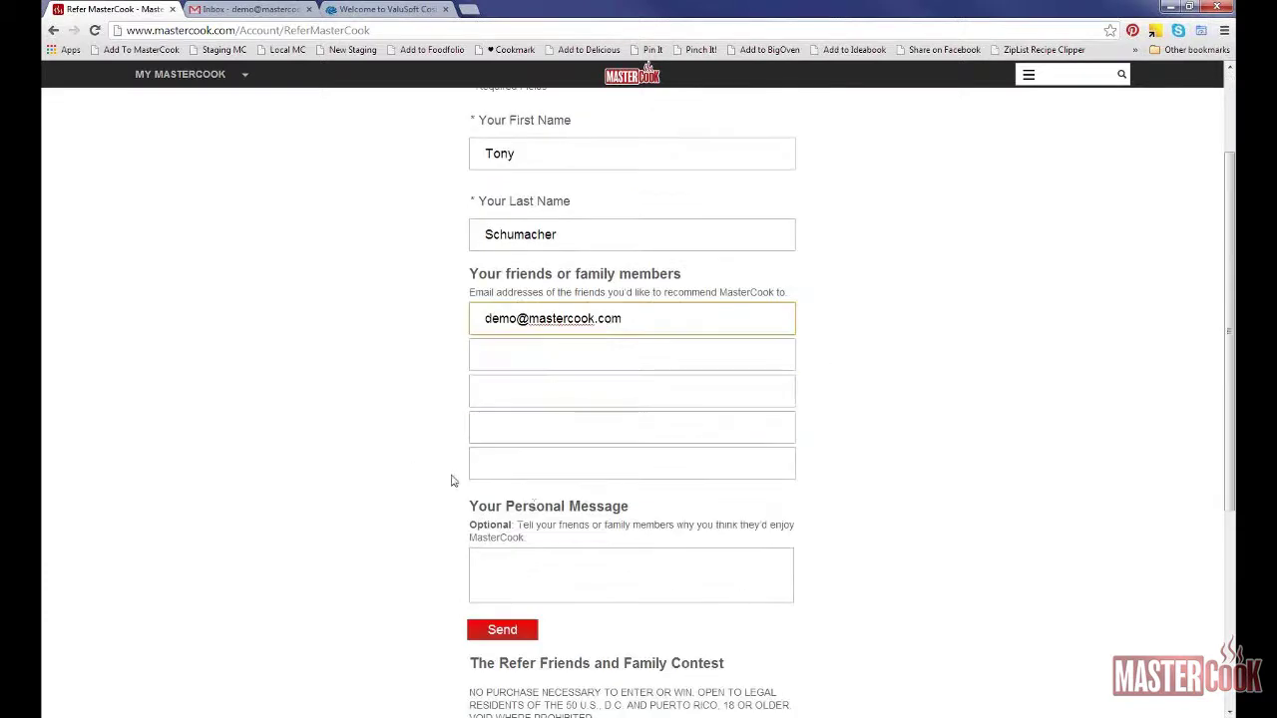
pyautogui.click(656, 579)
pyautogui.write('Yo')
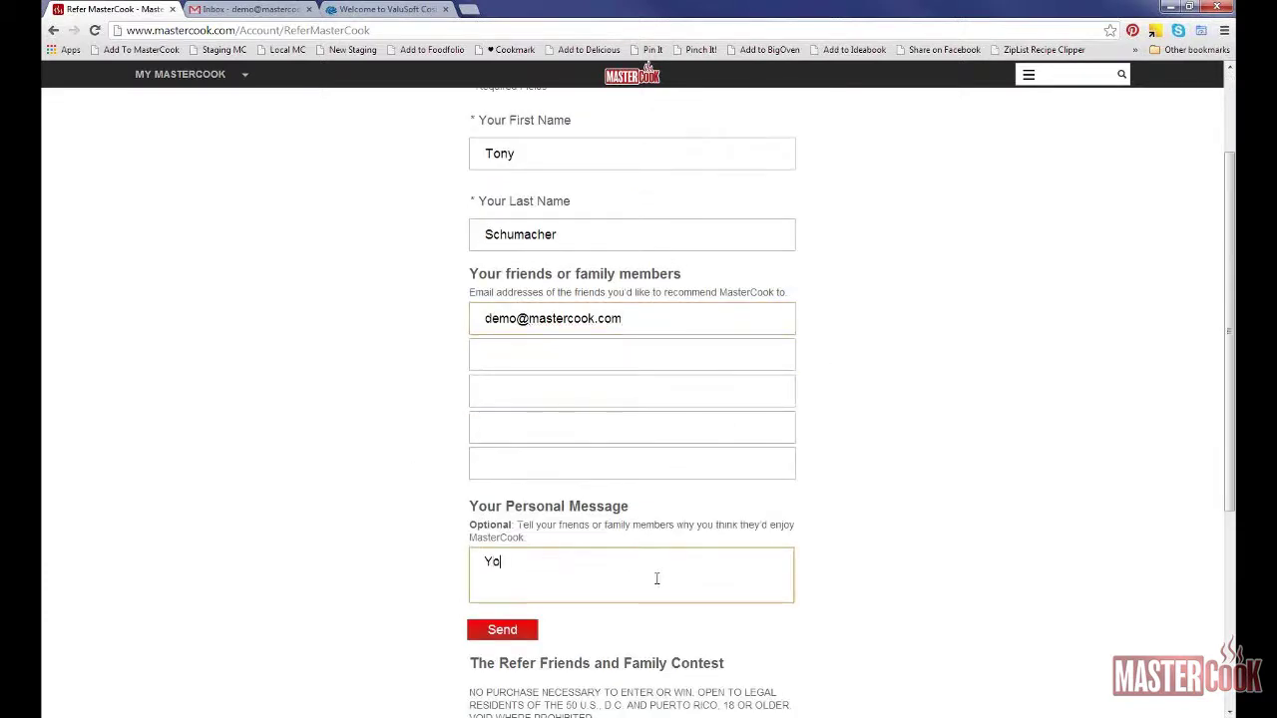
pyautogui.write('u should try Master')
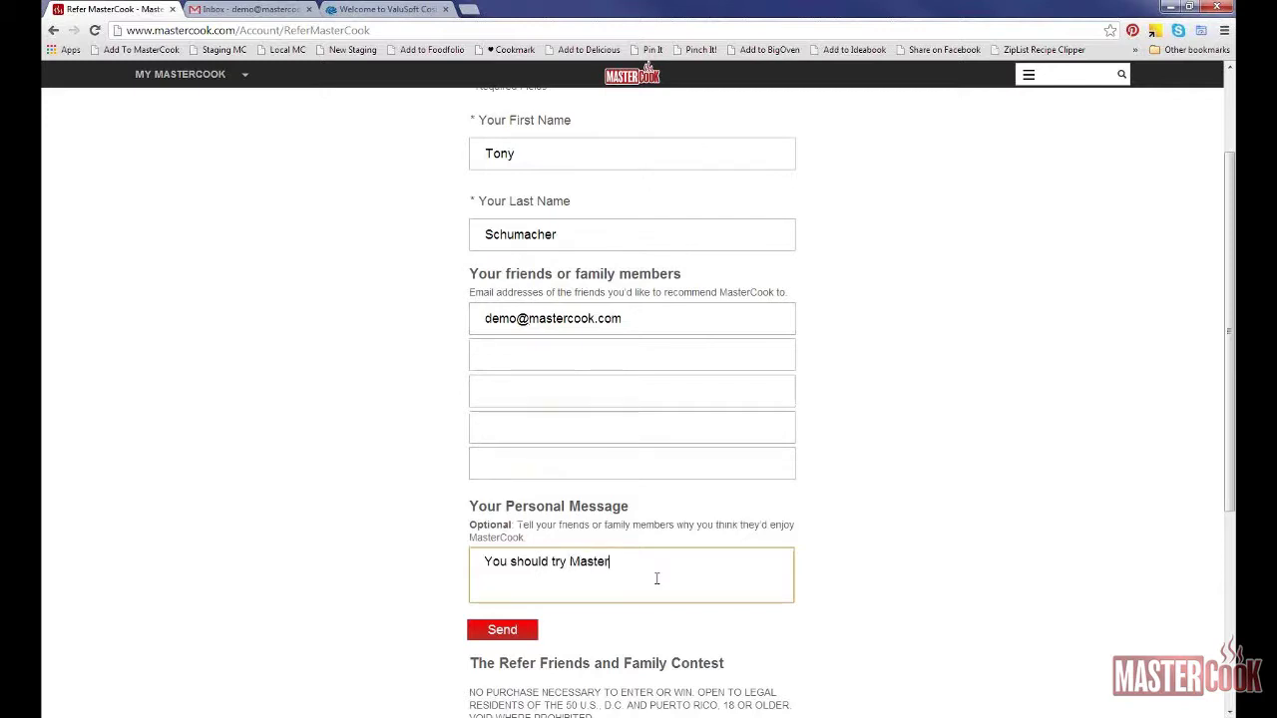
pyautogui.write("Cook it's great!")
pyautogui.click(524, 631)
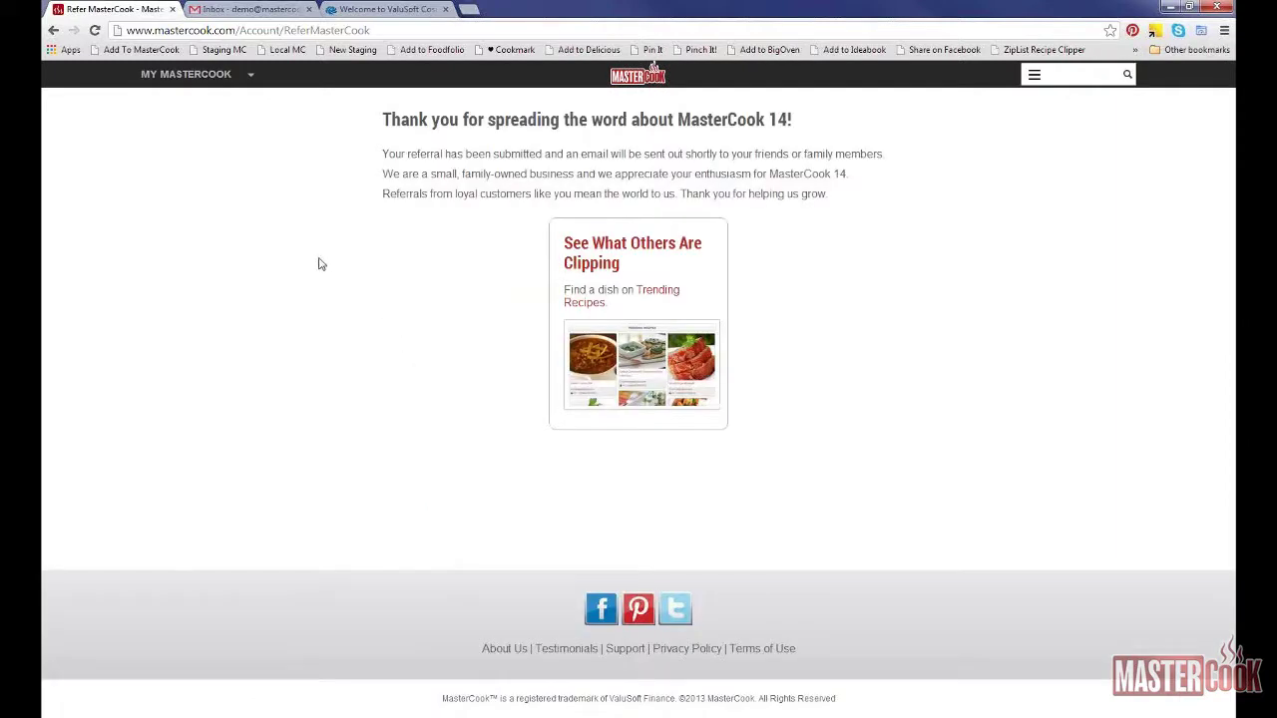
pyautogui.click(245, 10)
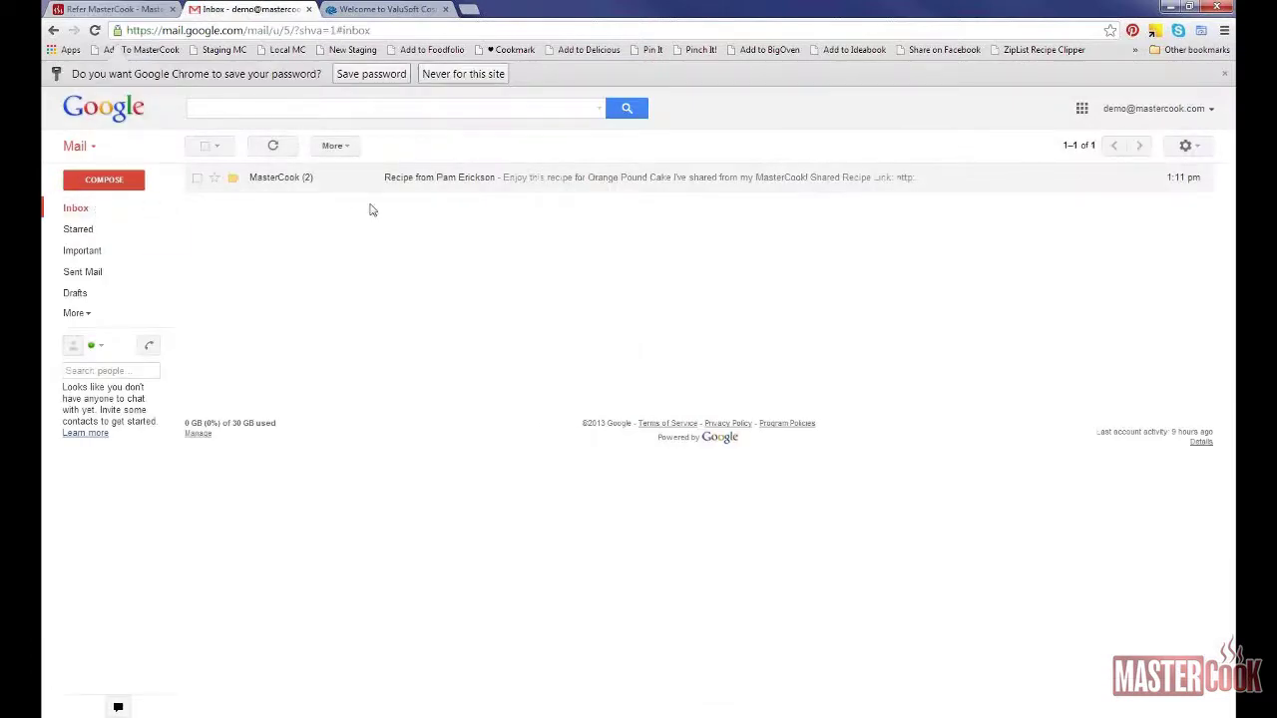
# Step: Glance at the earlier shared-recipe email, then open the new MasterCook referral email and highlight its purchase code
pyautogui.click(247, 179)
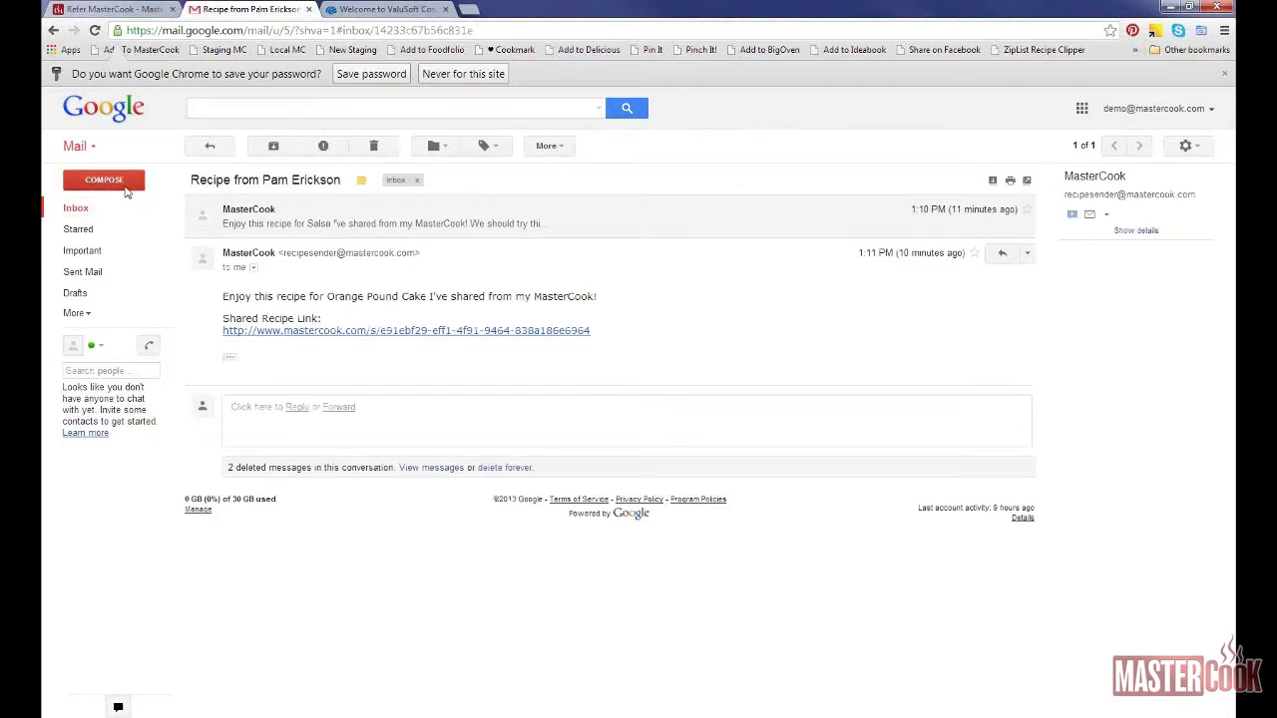
pyautogui.click(87, 211)
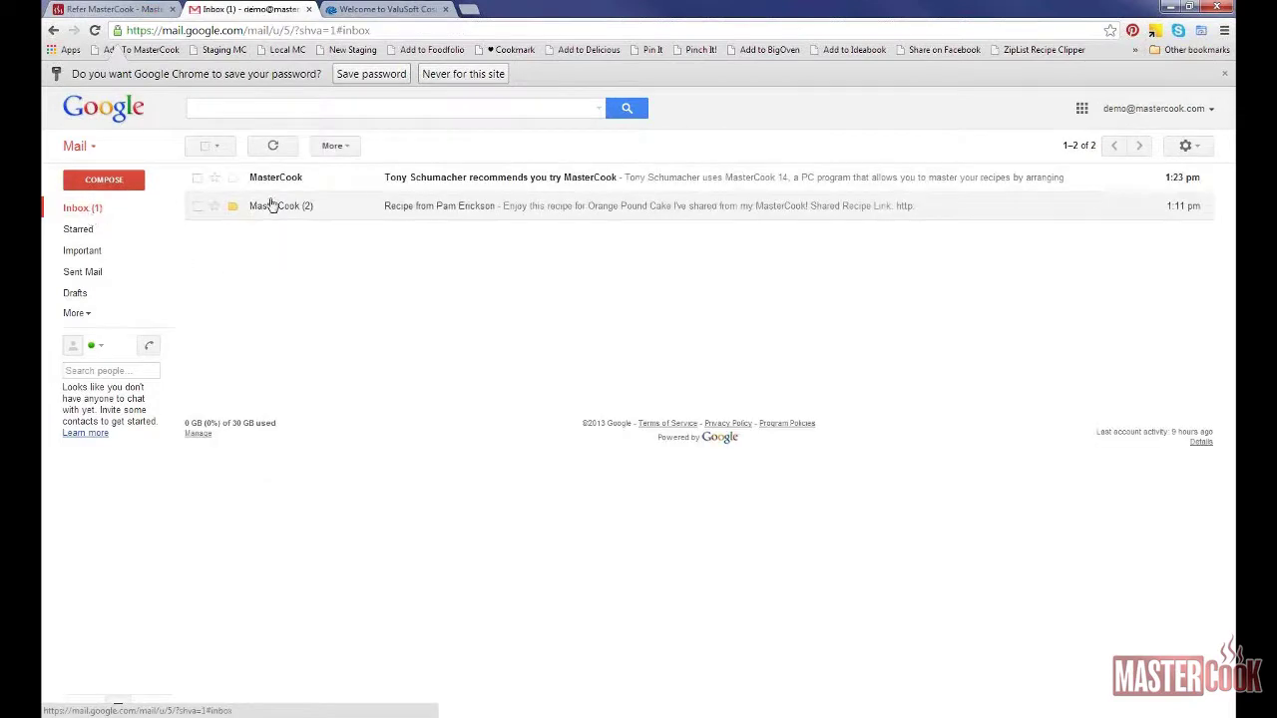
pyautogui.click(429, 182)
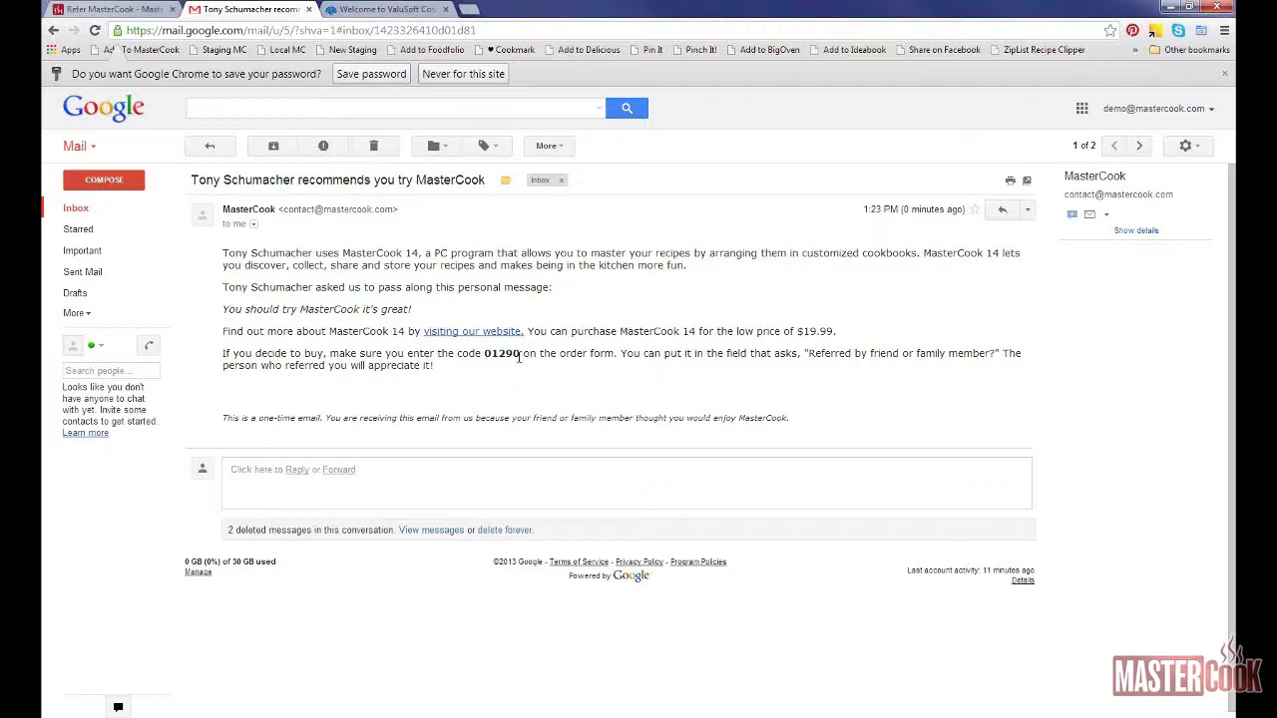
pyautogui.moveTo(520, 357); pyautogui.dragTo(483, 355)
pyautogui.click(489, 361)
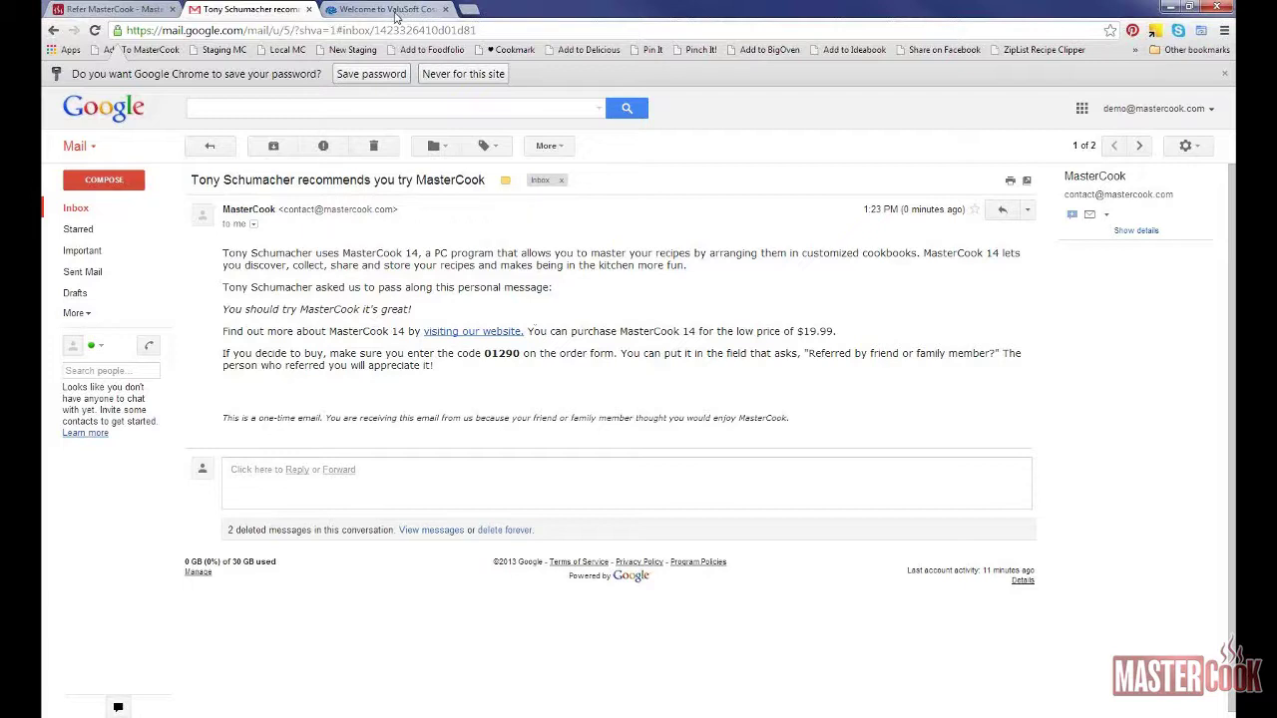
pyautogui.click(393, 10)
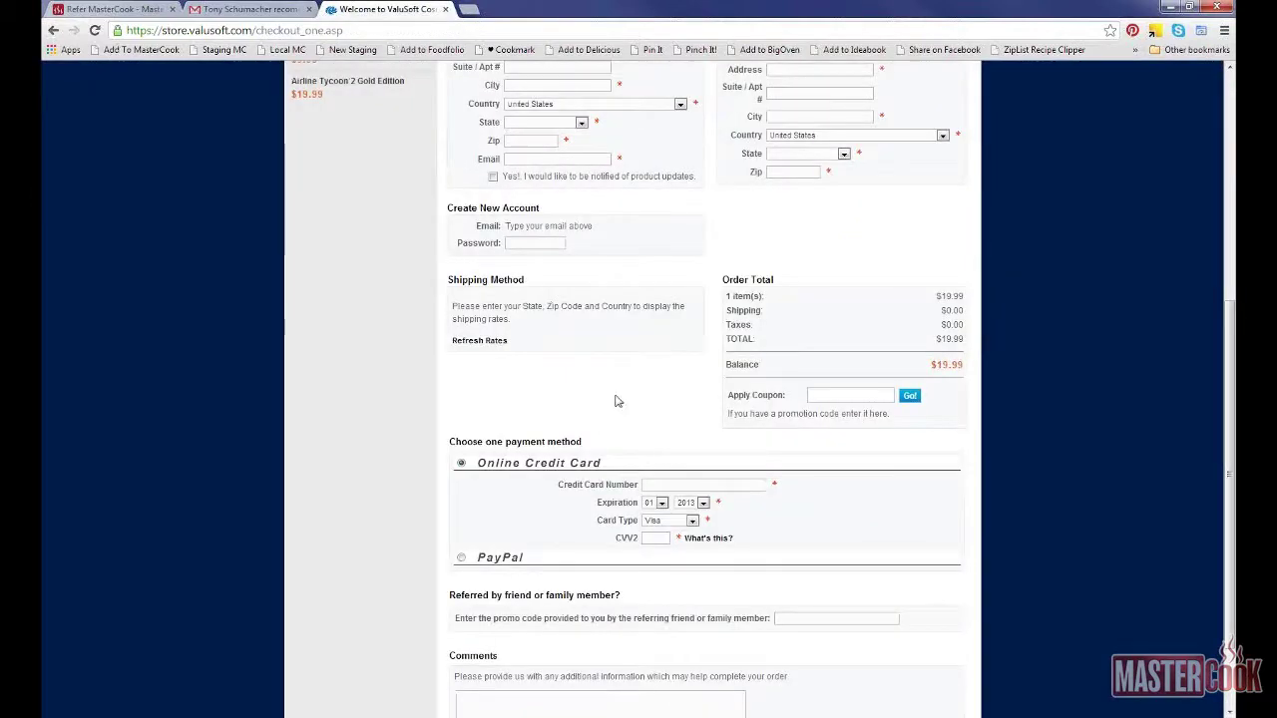
pyautogui.scroll(-2, 616, 401)
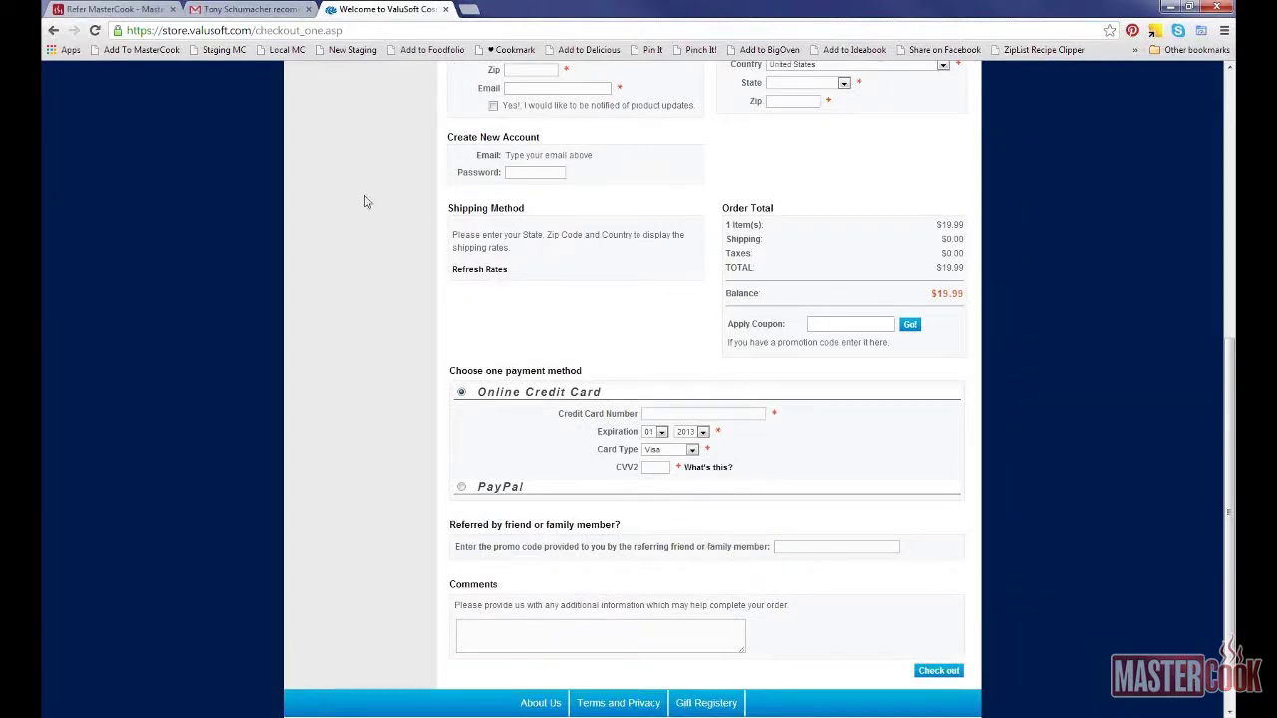
pyautogui.click(255, 12)
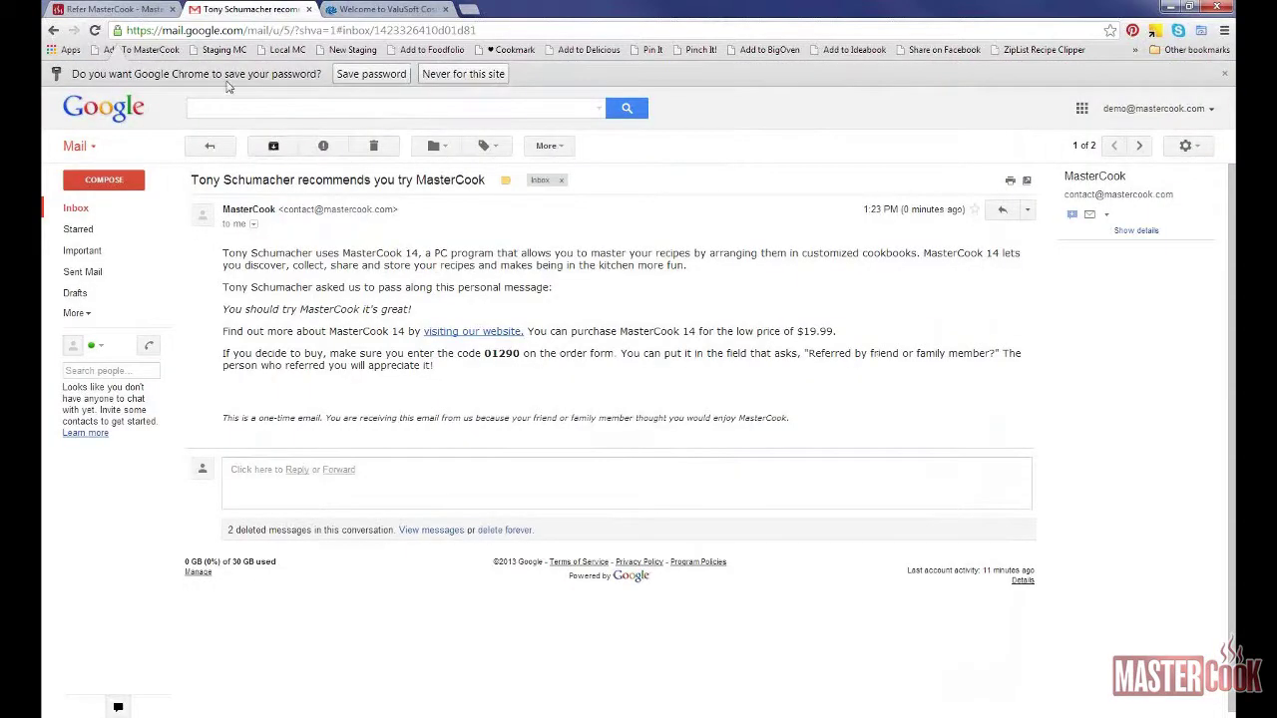
# Step: Return to the Refer MasterCook tab showing the referral thank-you page
pyautogui.click(105, 9)
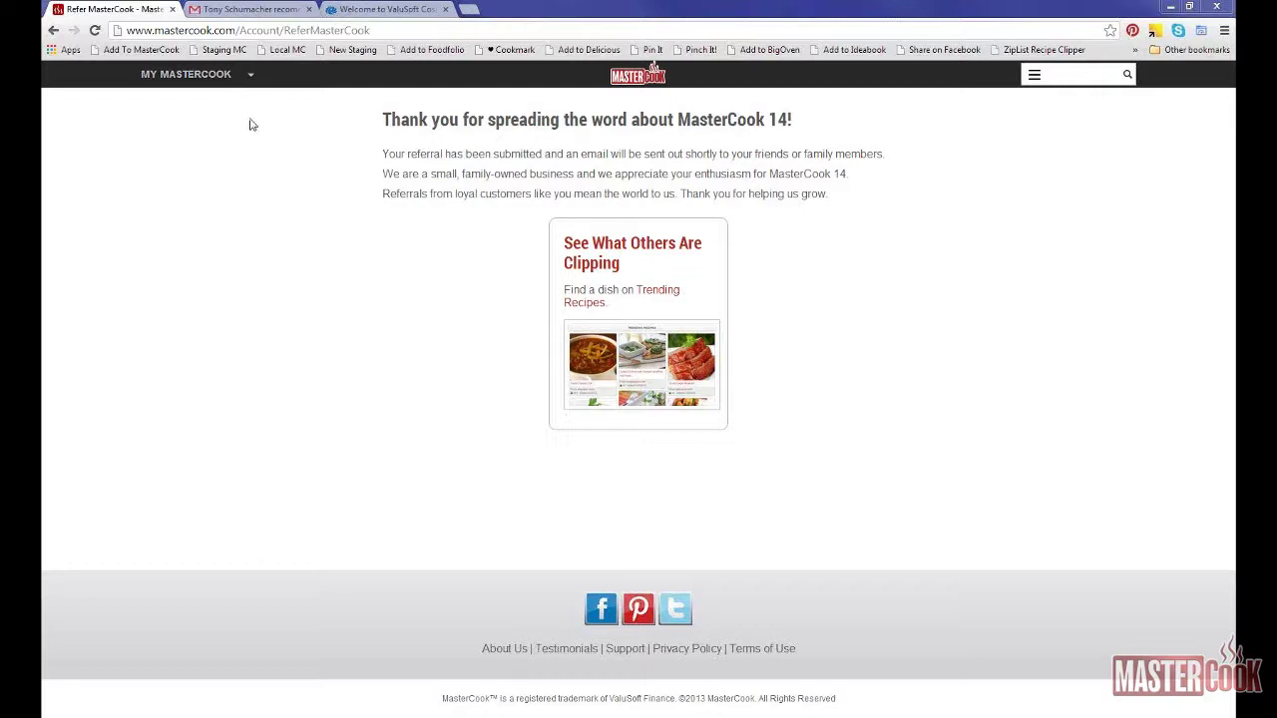
# Step: Sign out of MasterCook.com and start the free account sign-up from the web clipper offer
pyautogui.click(249, 77)
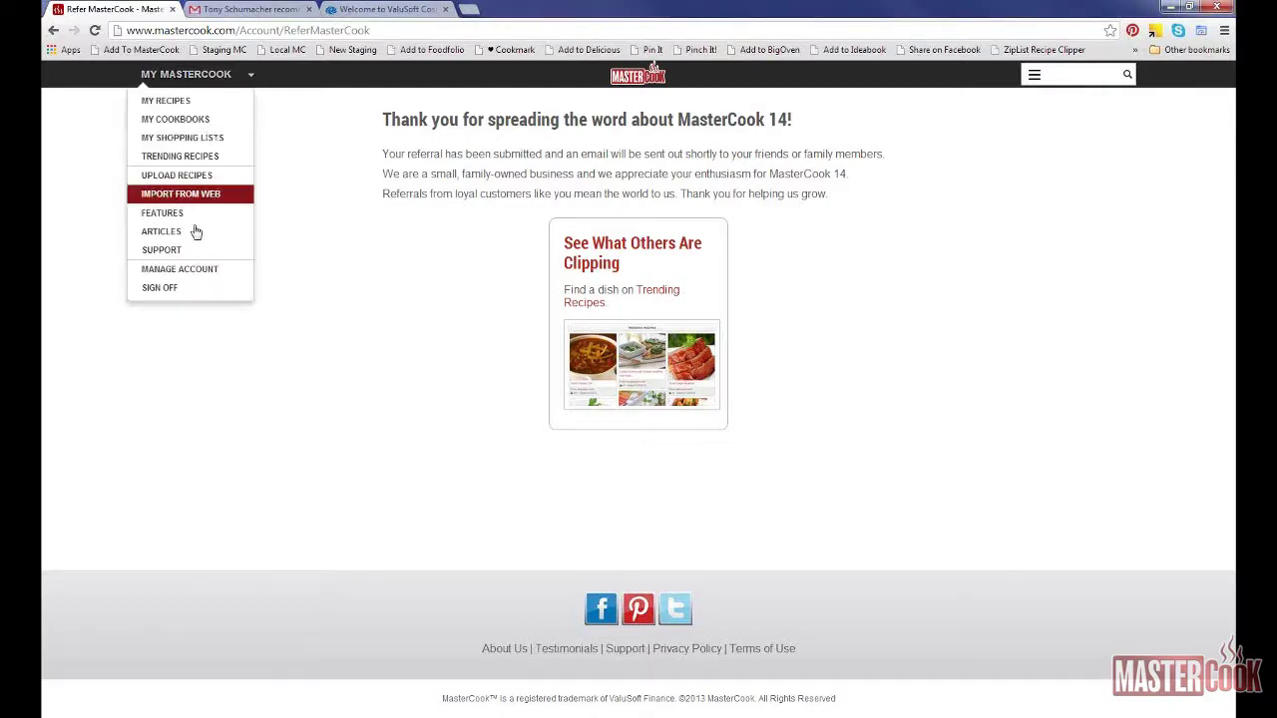
pyautogui.click(197, 289)
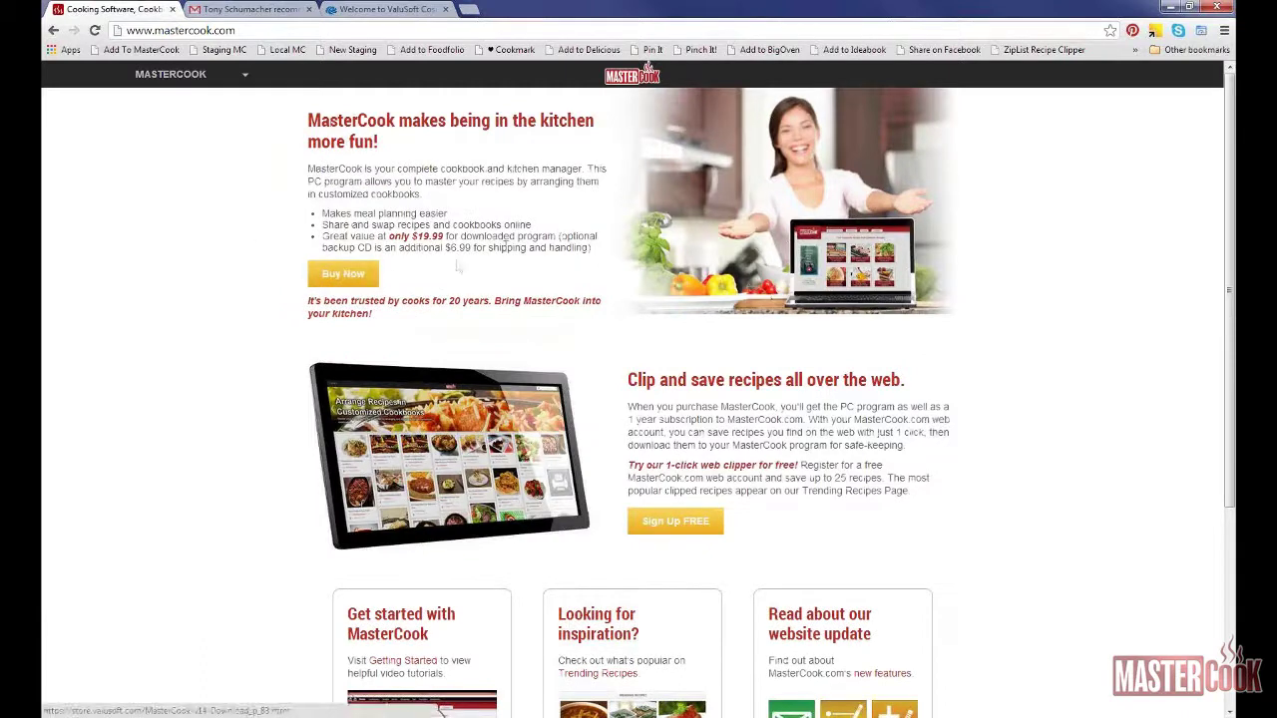
pyautogui.scroll(-2, 507, 254)
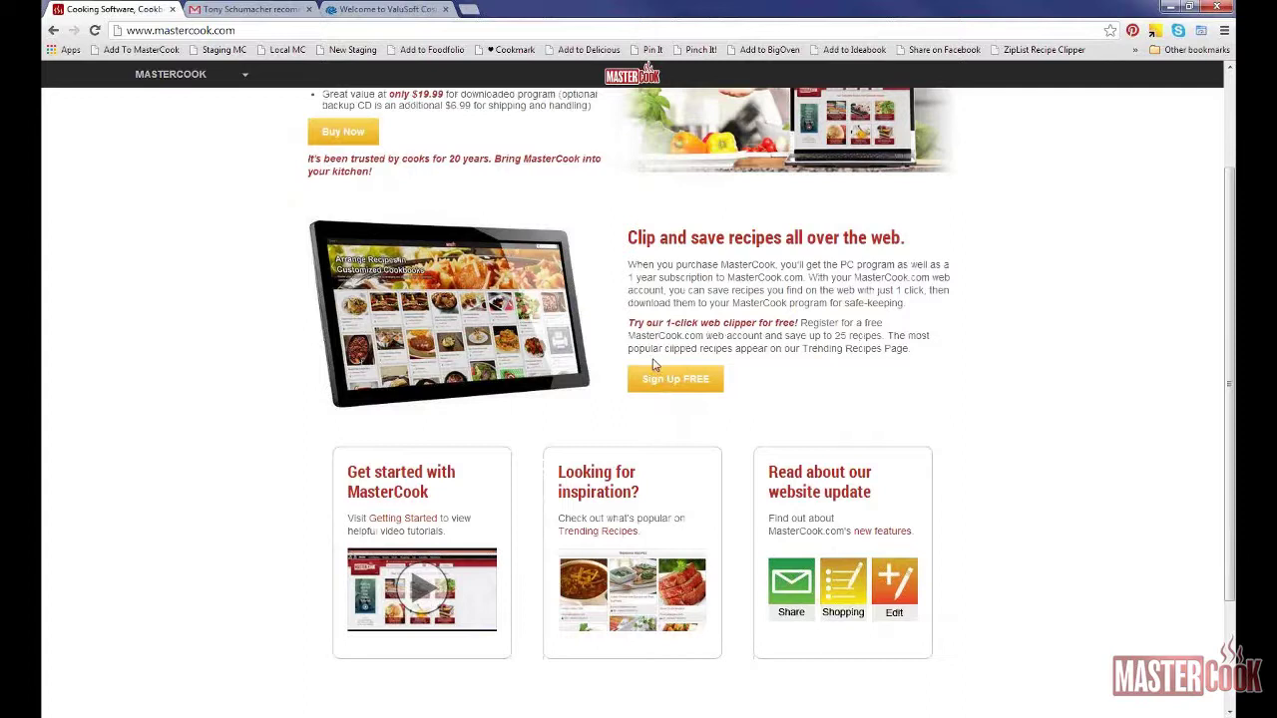
pyautogui.click(654, 384)
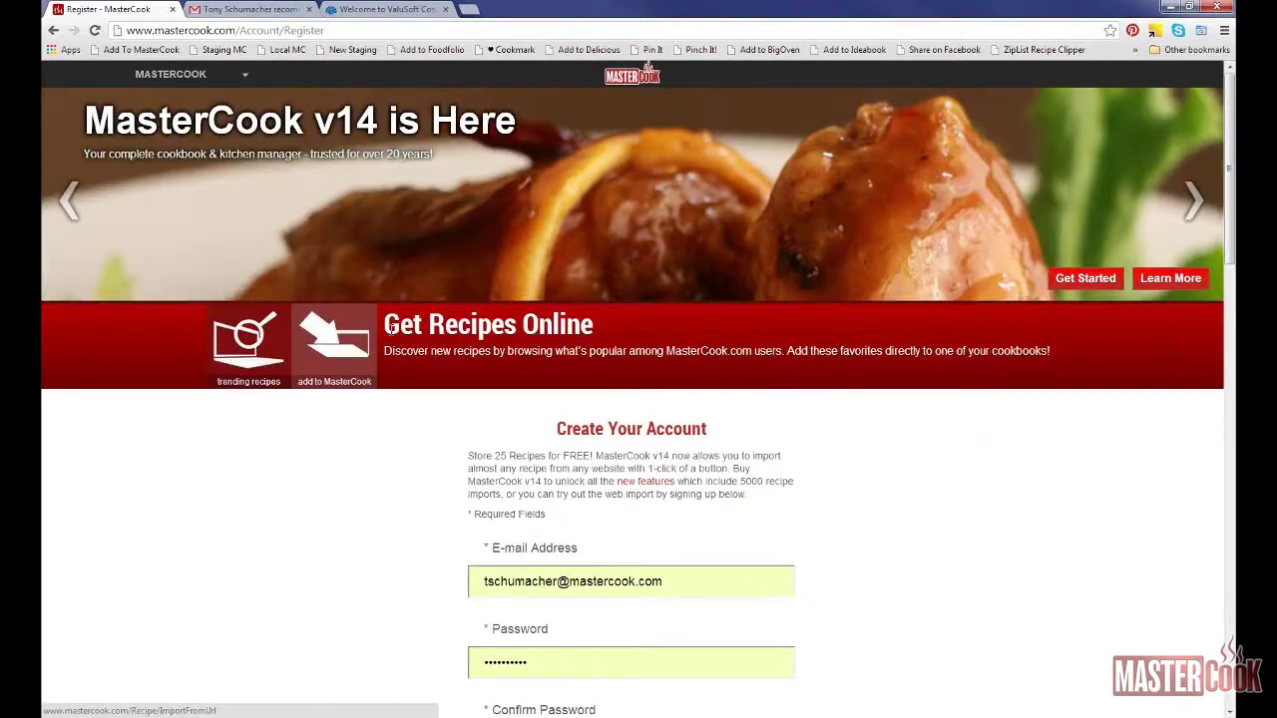
# Step: Scroll to the Create Your Account form and click into the optional Serial Number field
pyautogui.scroll(-3, 391, 337)
pyautogui.scroll(-2, 391, 336)
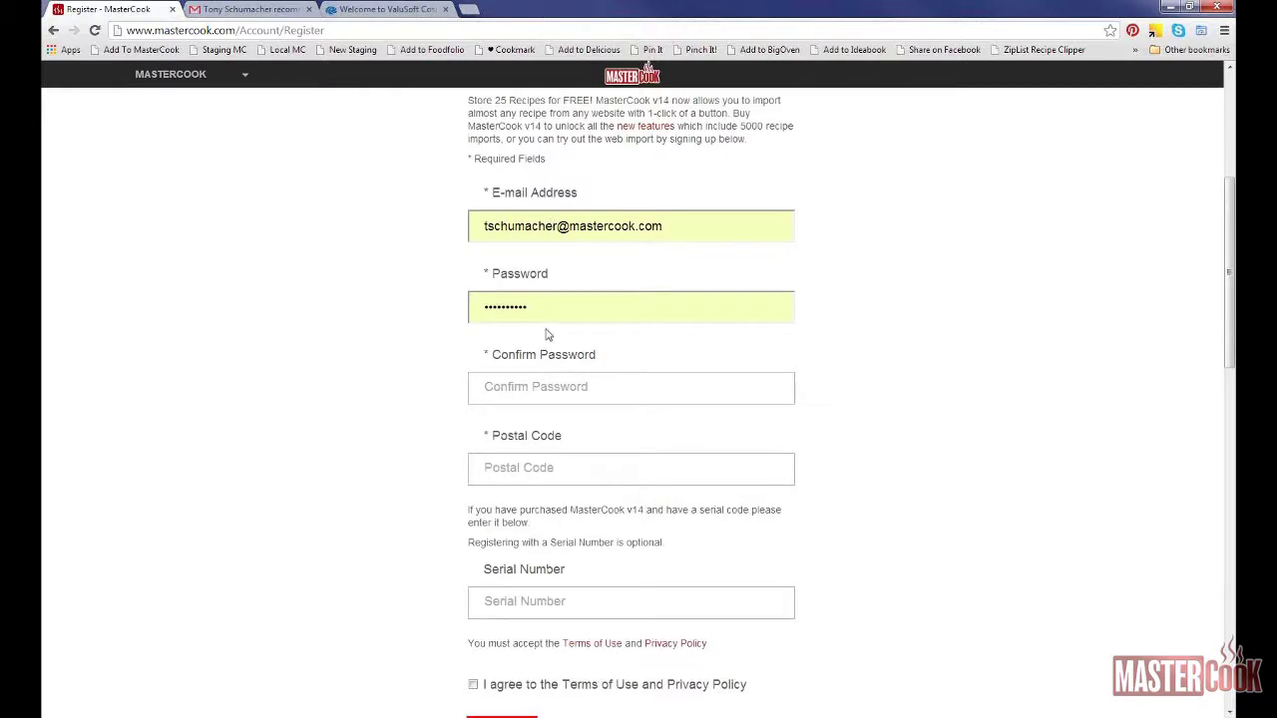
pyautogui.scroll(-1, 550, 308)
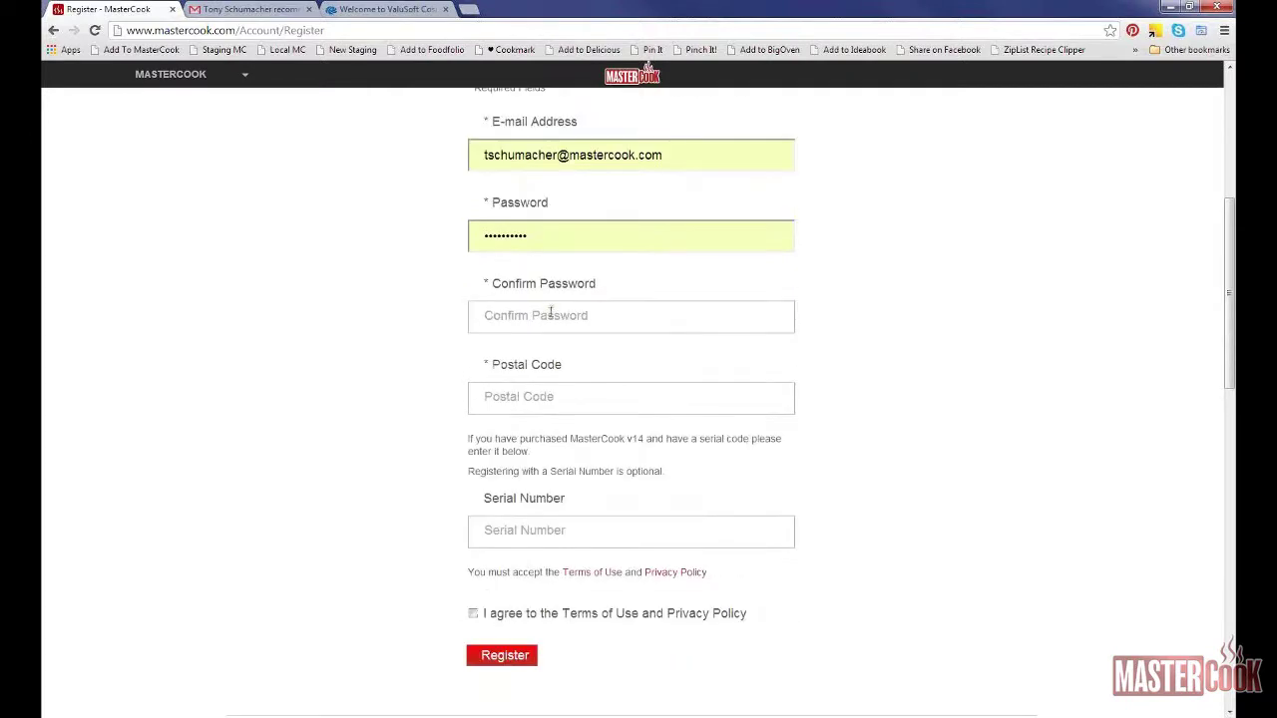
pyautogui.click(555, 531)
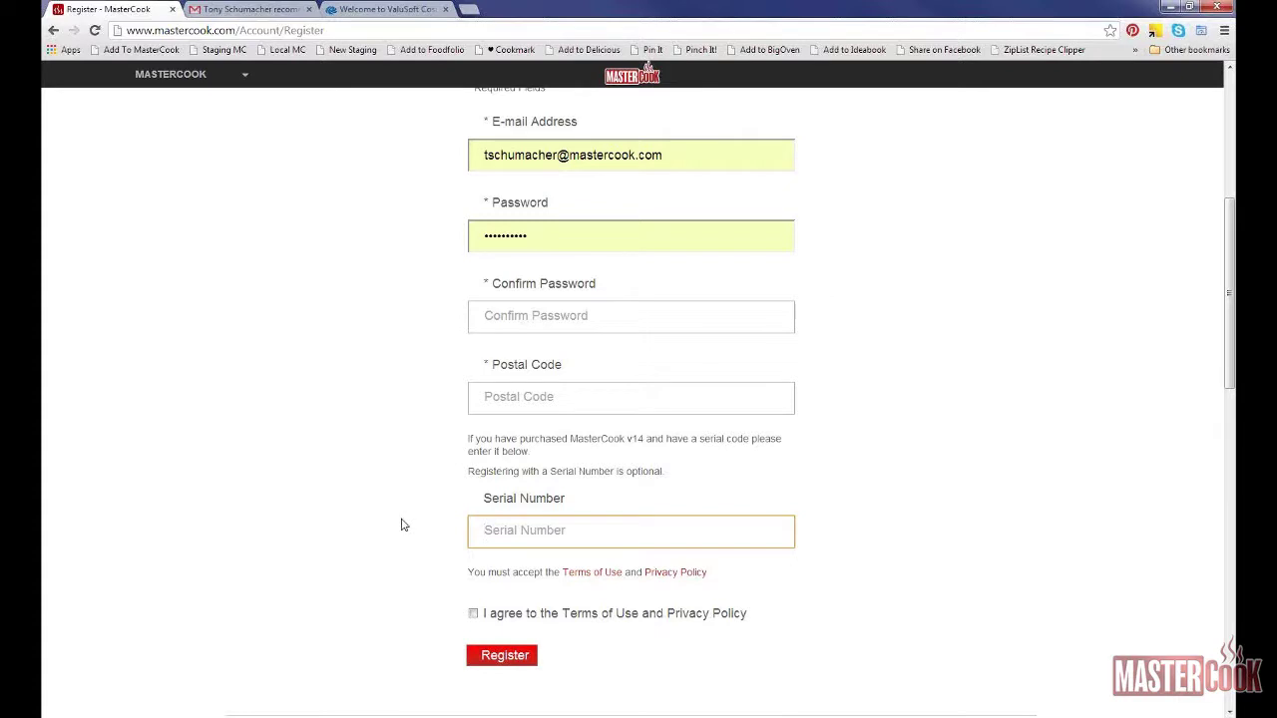
pyautogui.scroll(1, 392, 512)
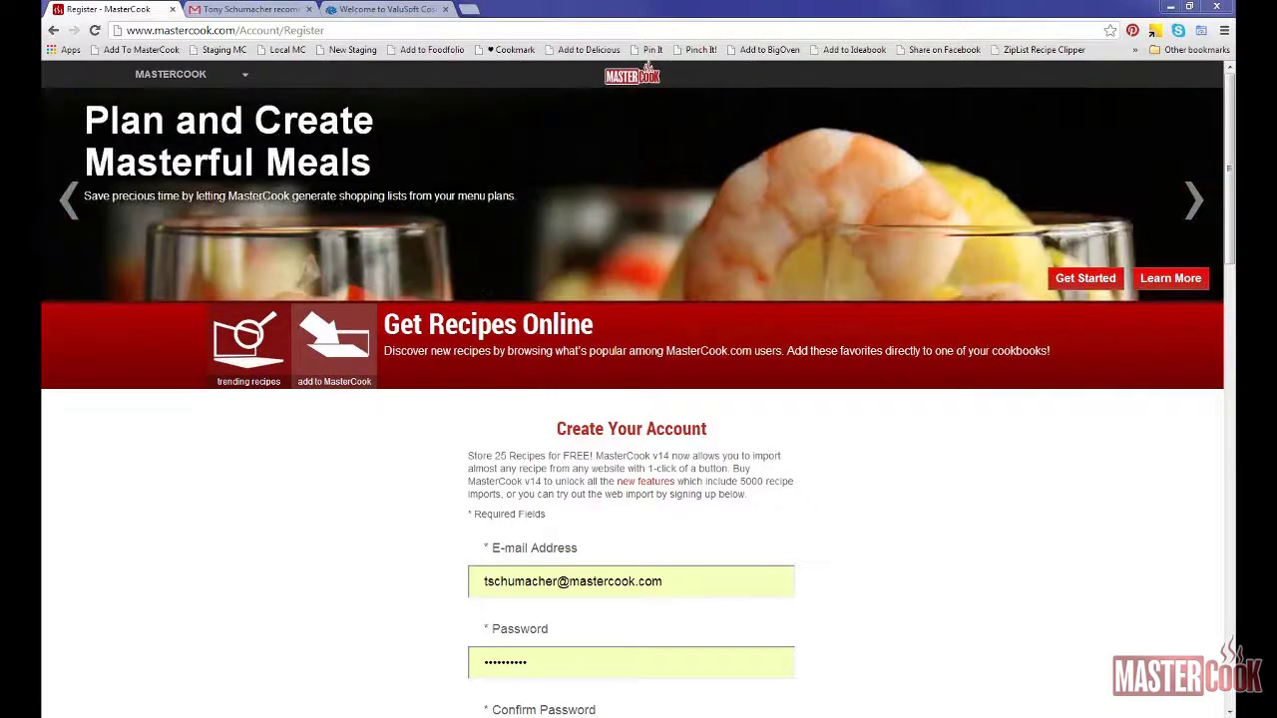
# Step: Log in with the demo account's e-mail and password, with Remember me ticked
pyautogui.click(228, 85)
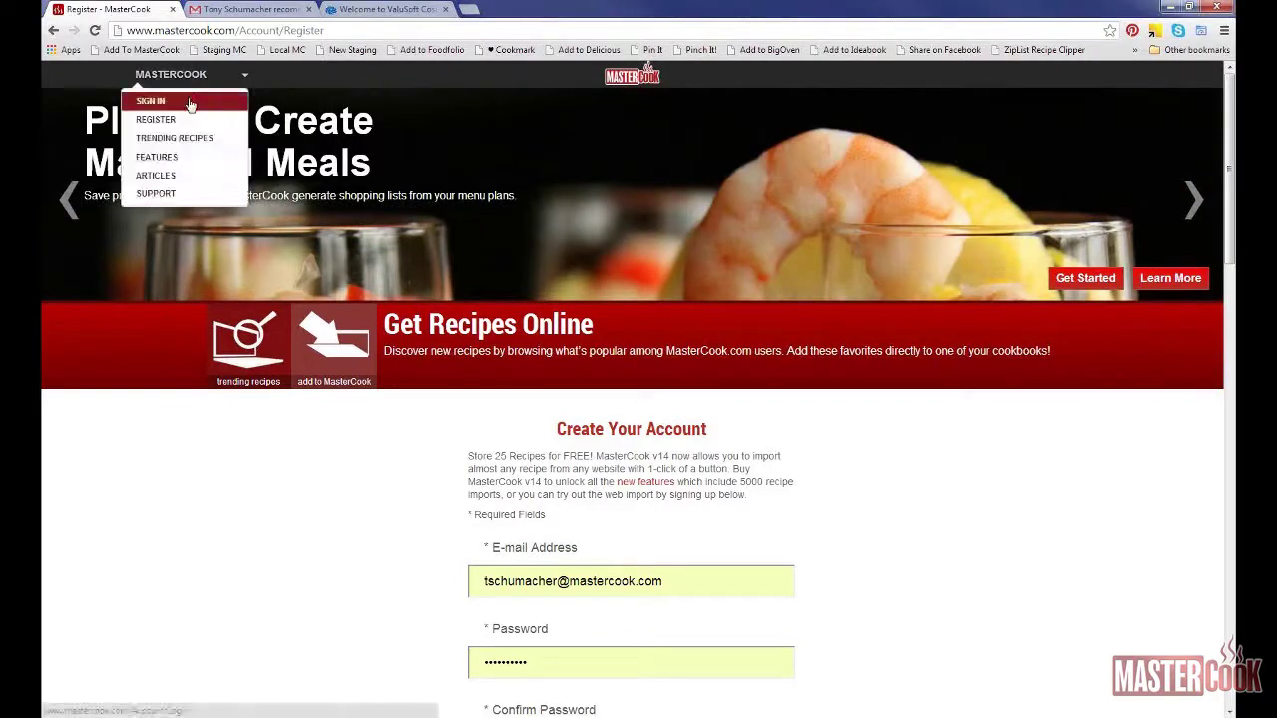
pyautogui.click(189, 105)
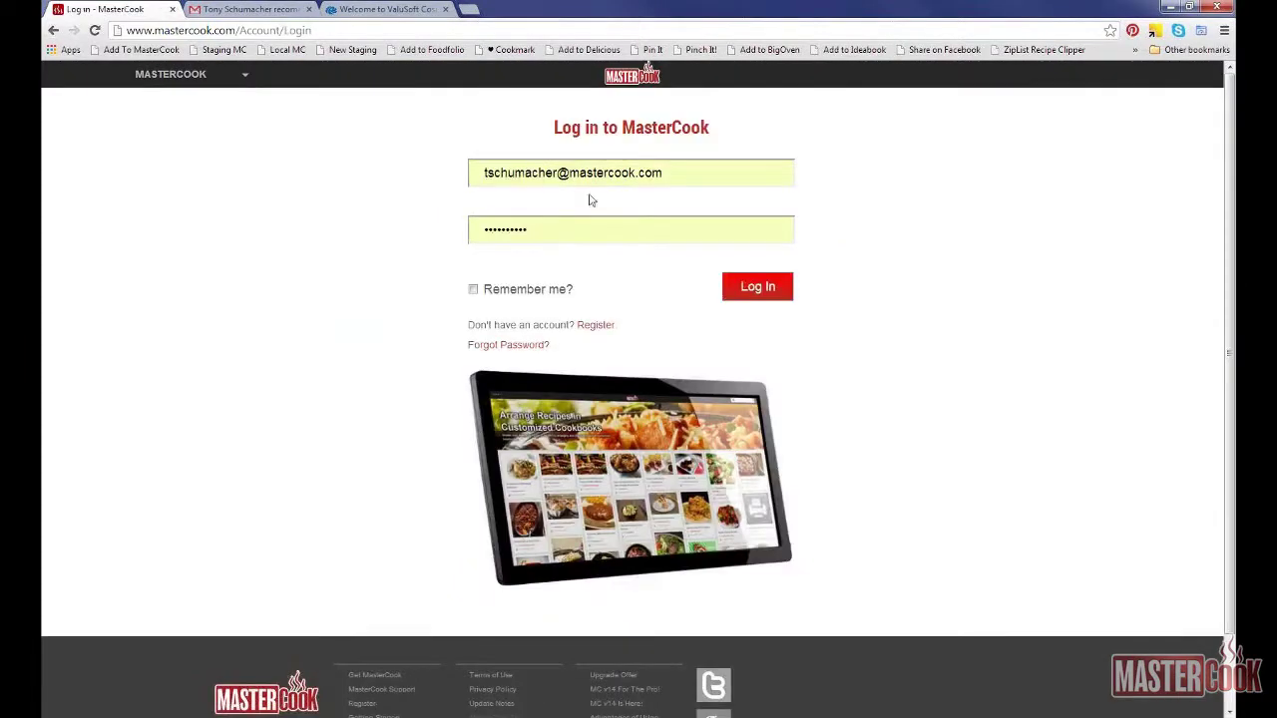
pyautogui.tripleClick(617, 171)
pyautogui.press('BackSpace')
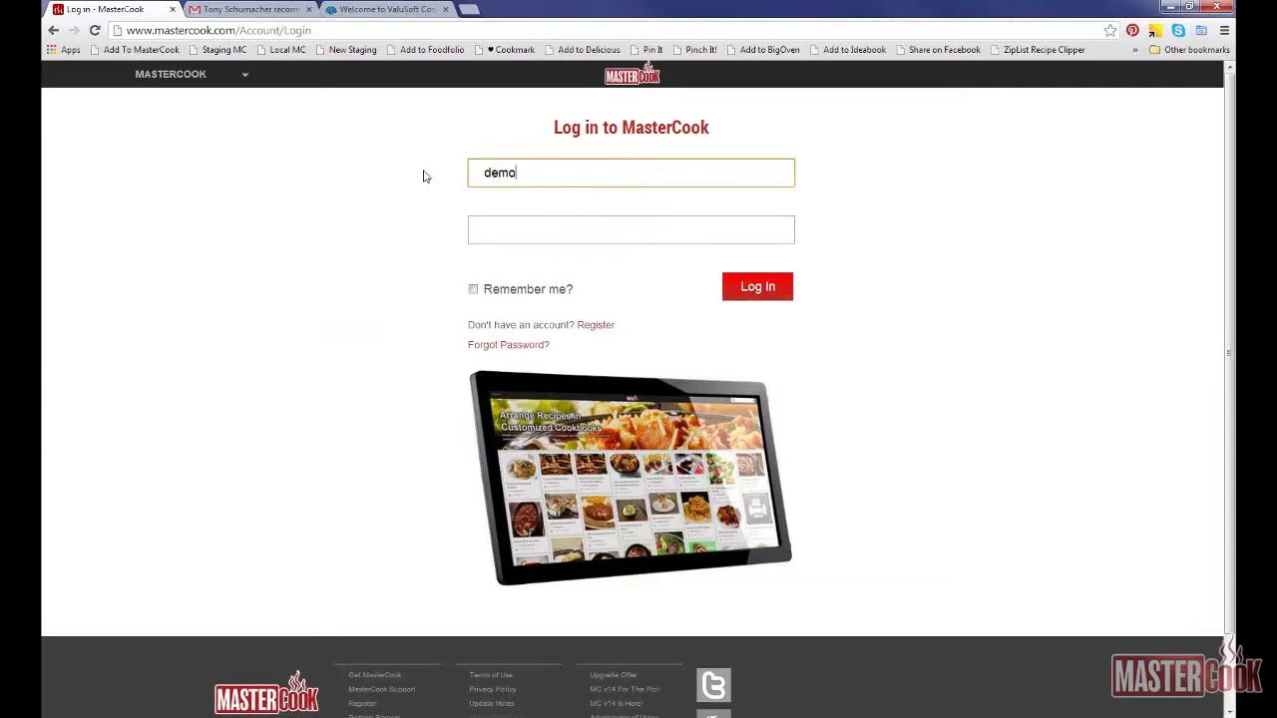
pyautogui.press('Tab')
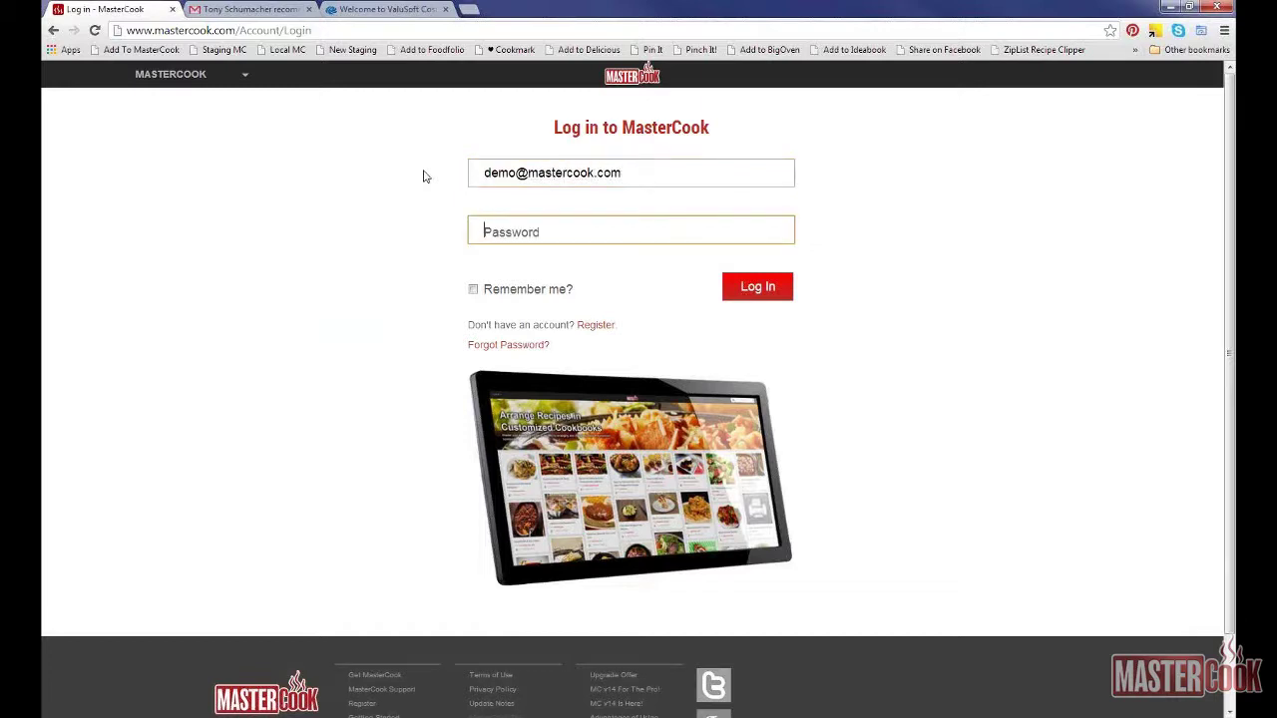
pyautogui.write('••••••••••')
pyautogui.click(474, 290)
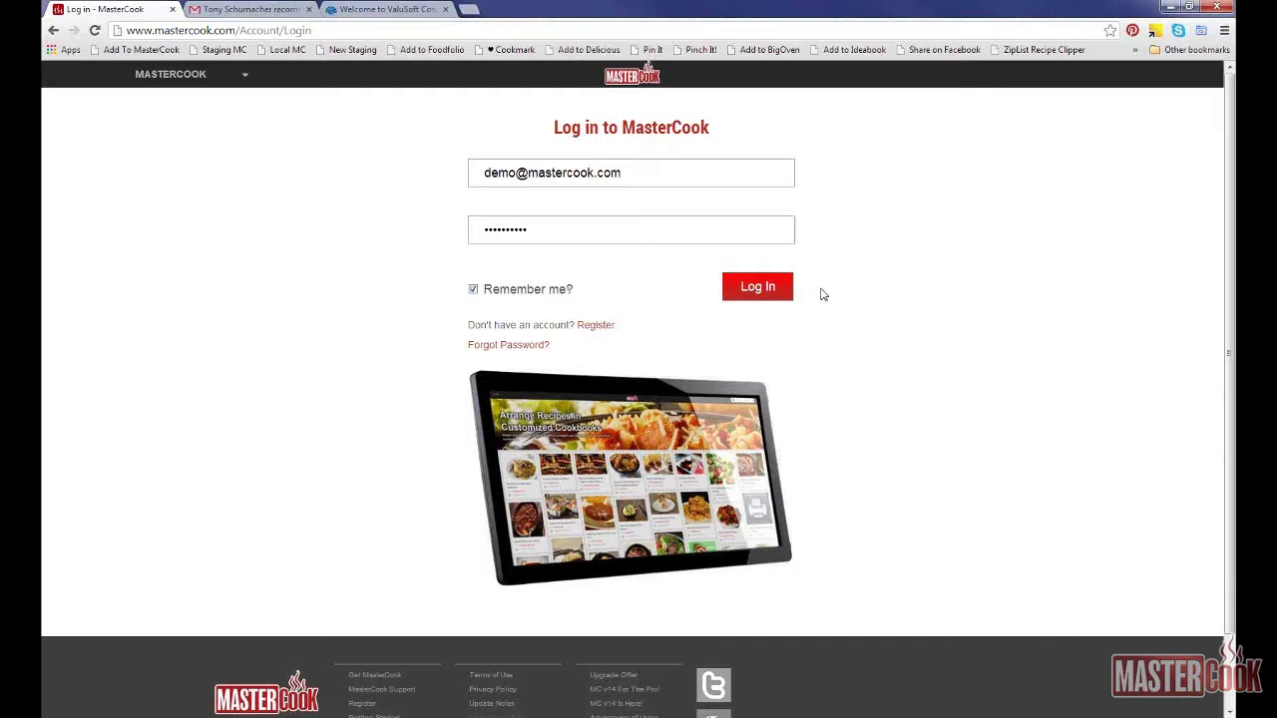
pyautogui.click(750, 291)
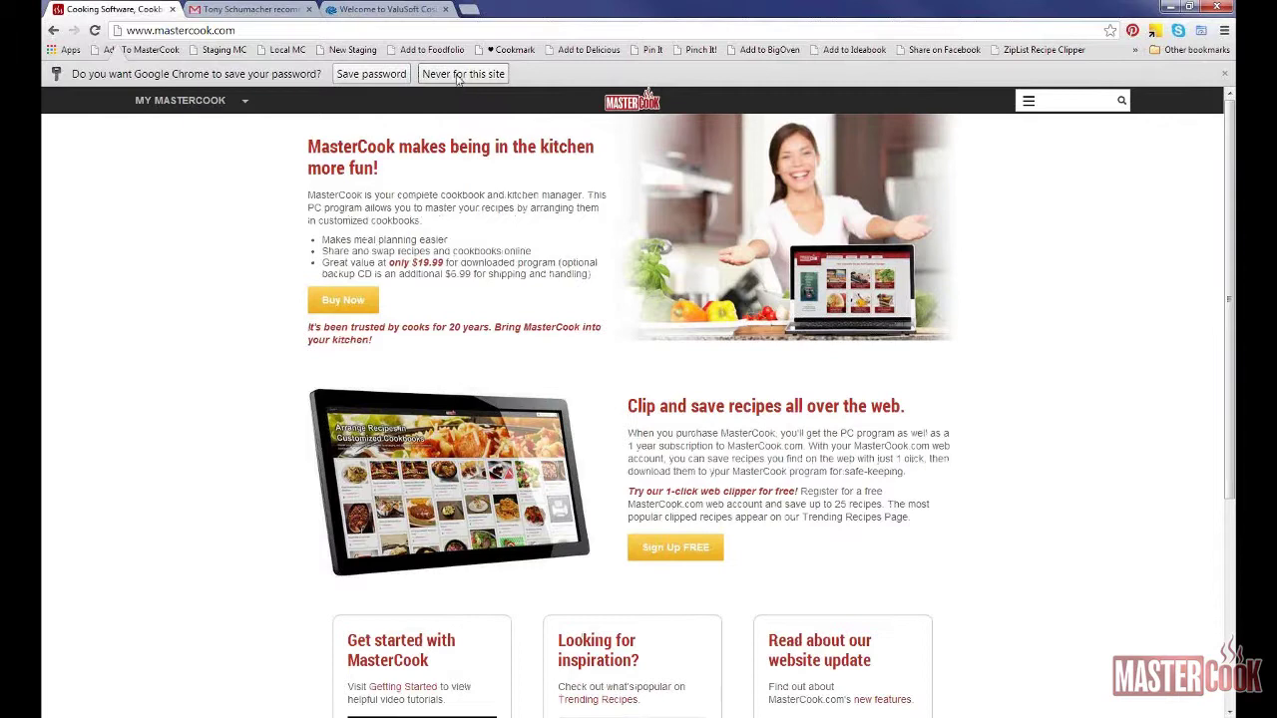
# Step: Choose 'Never for this site' on the browser's save-password prompt
pyautogui.click(459, 75)
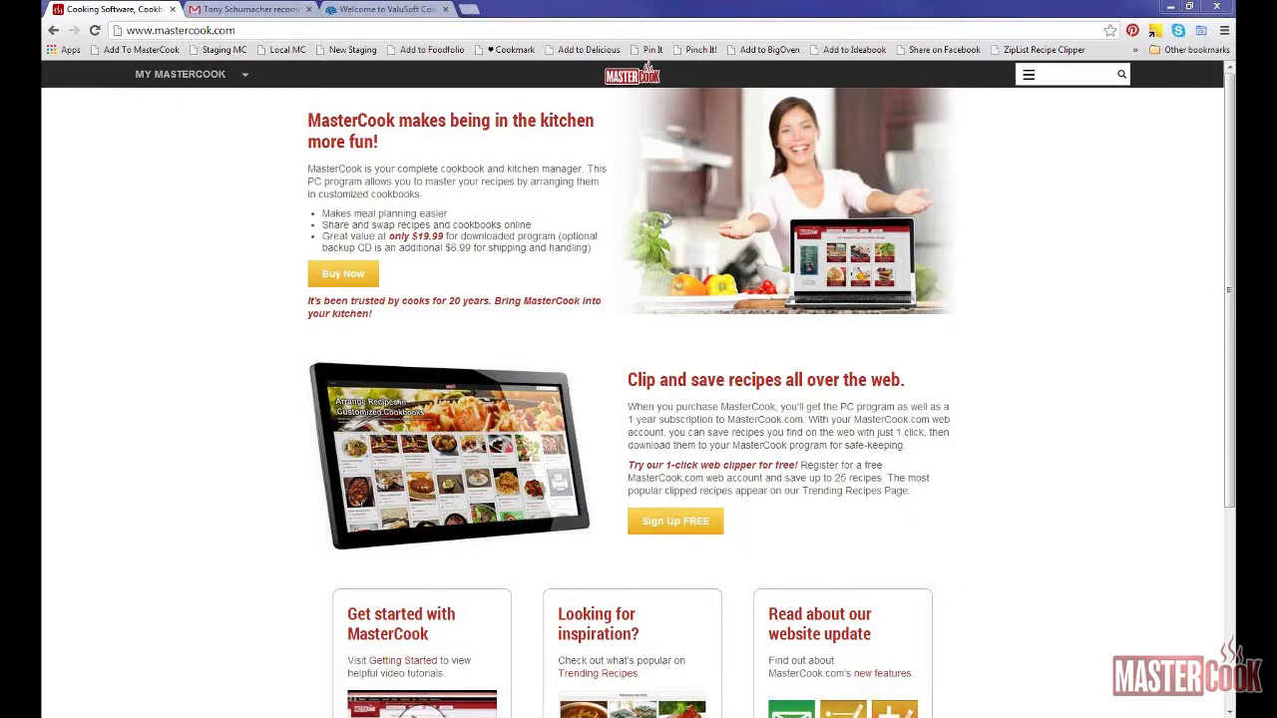
# Step: Go to My Cookbooks, open Shared Recipes (1), and open the Salsa recipe
pyautogui.click(161, 86)
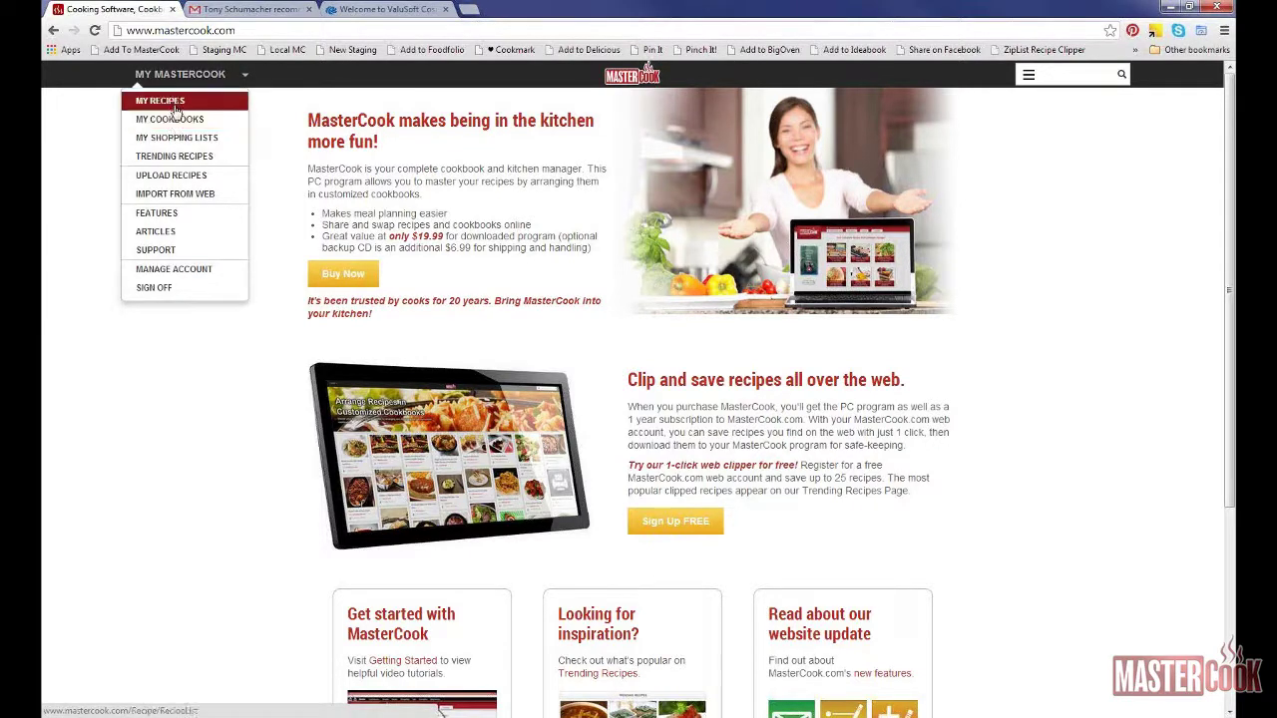
pyautogui.click(174, 120)
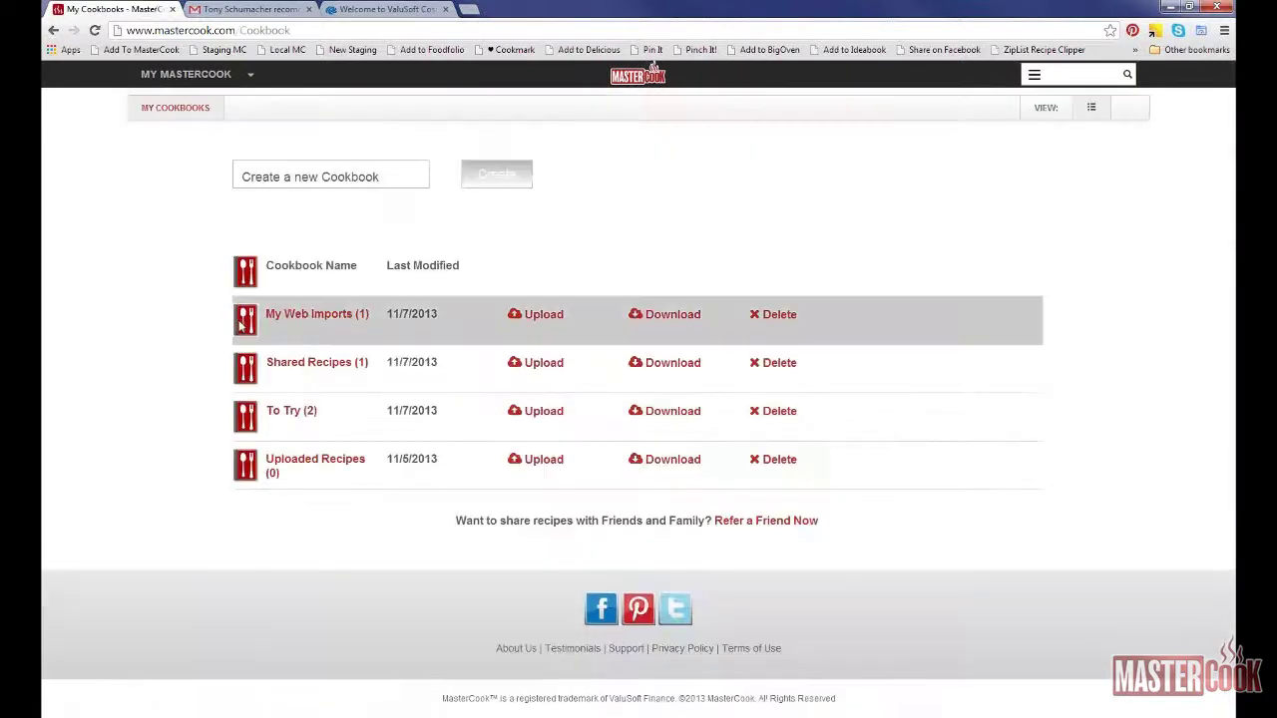
pyautogui.click(299, 369)
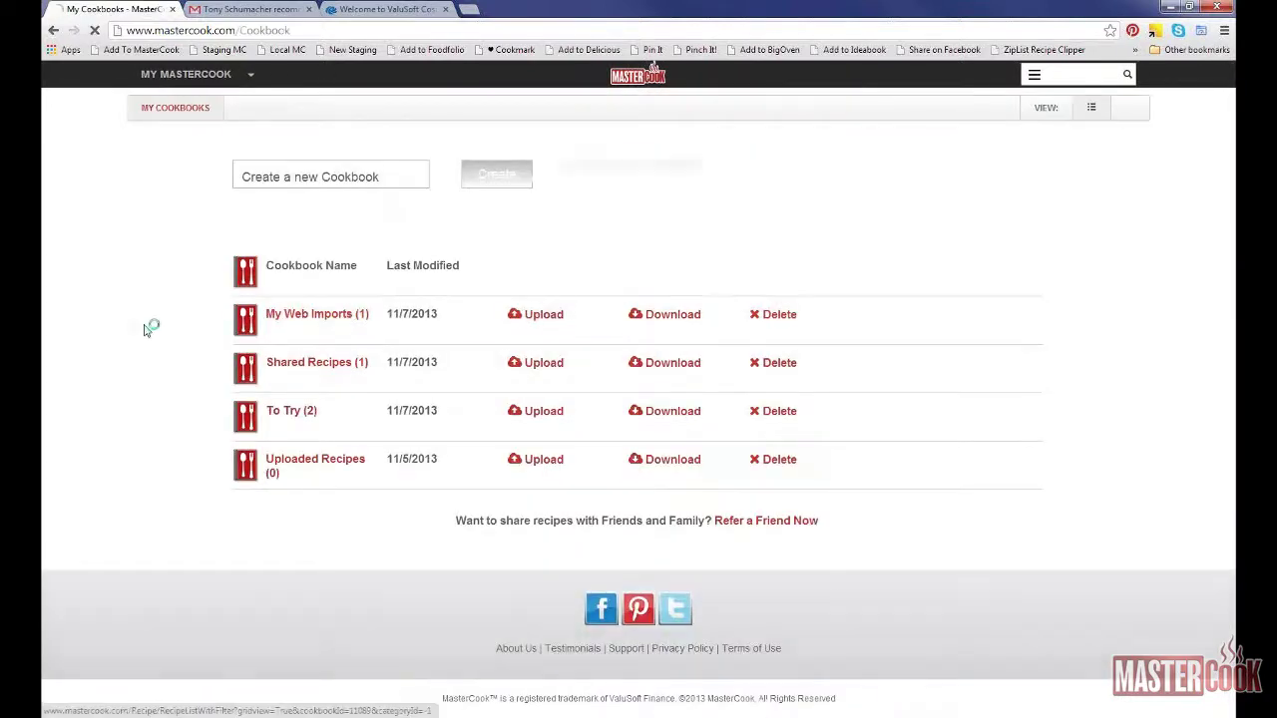
pyautogui.click(373, 252)
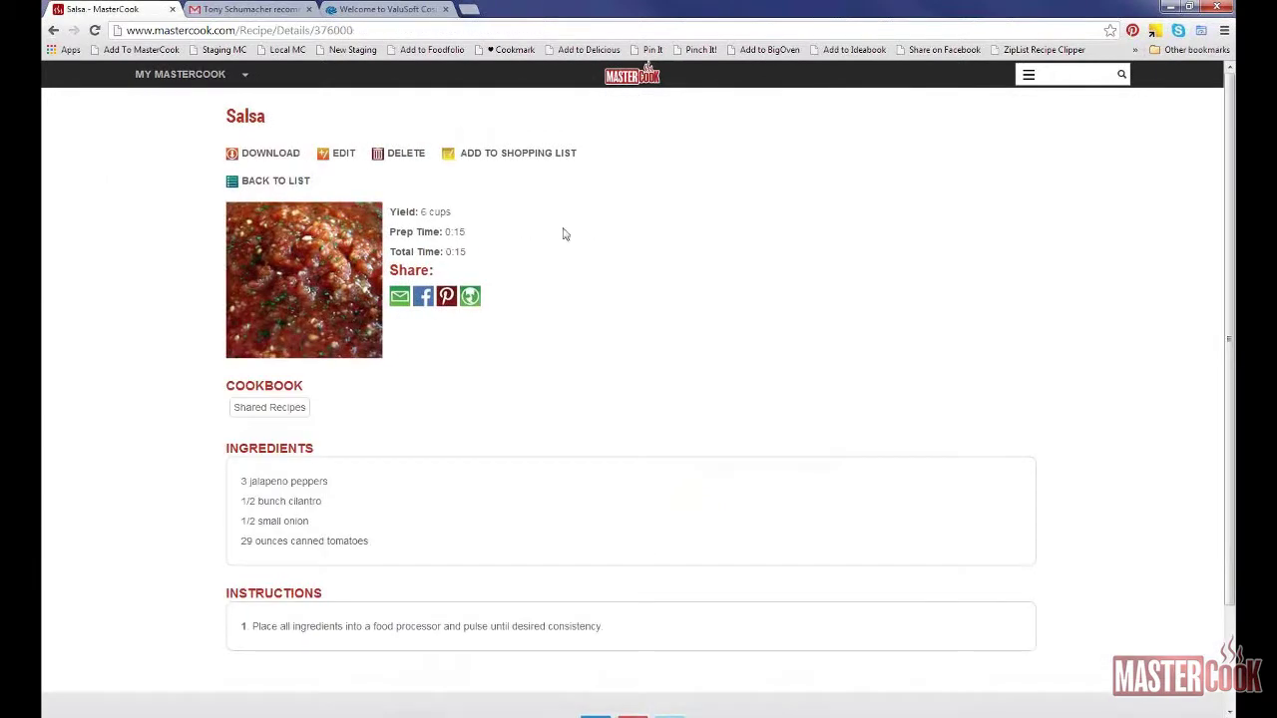
pyautogui.scroll(-2, 174, 142)
pyautogui.scroll(2, 175, 141)
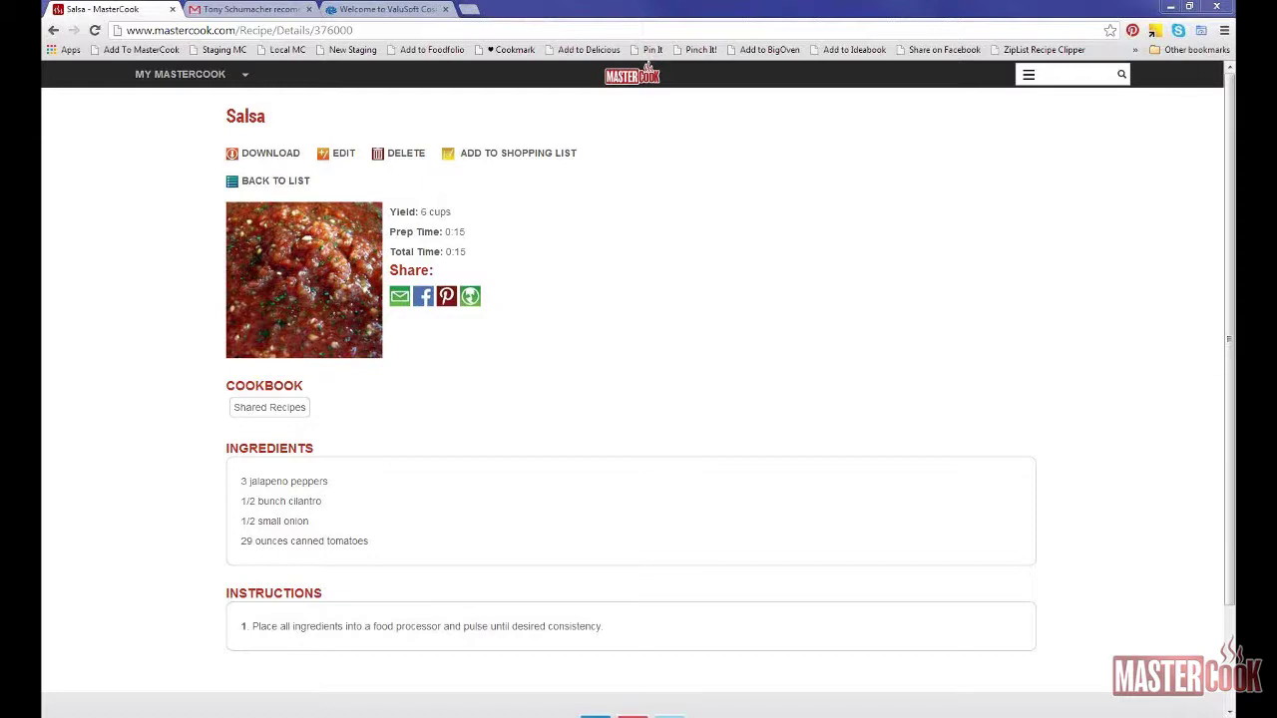
pyautogui.click(279, 35)
pyautogui.write('www.mastercook.com')
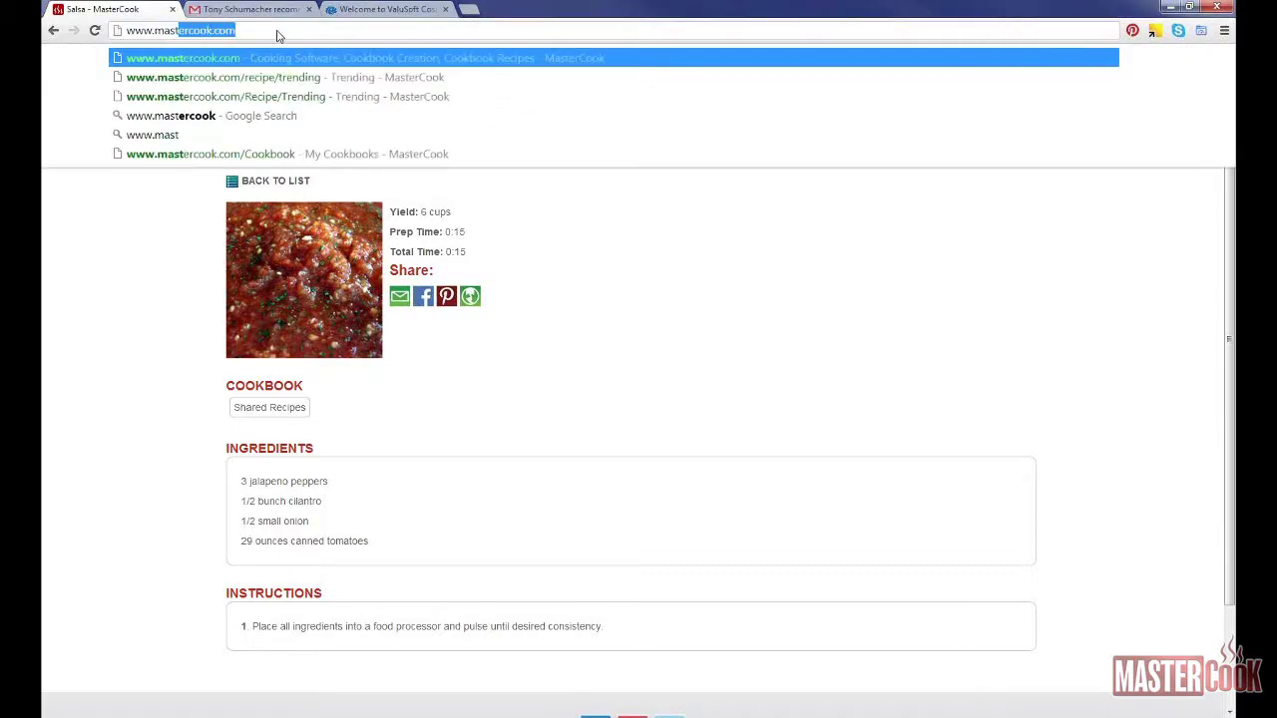
pyautogui.press('Return')
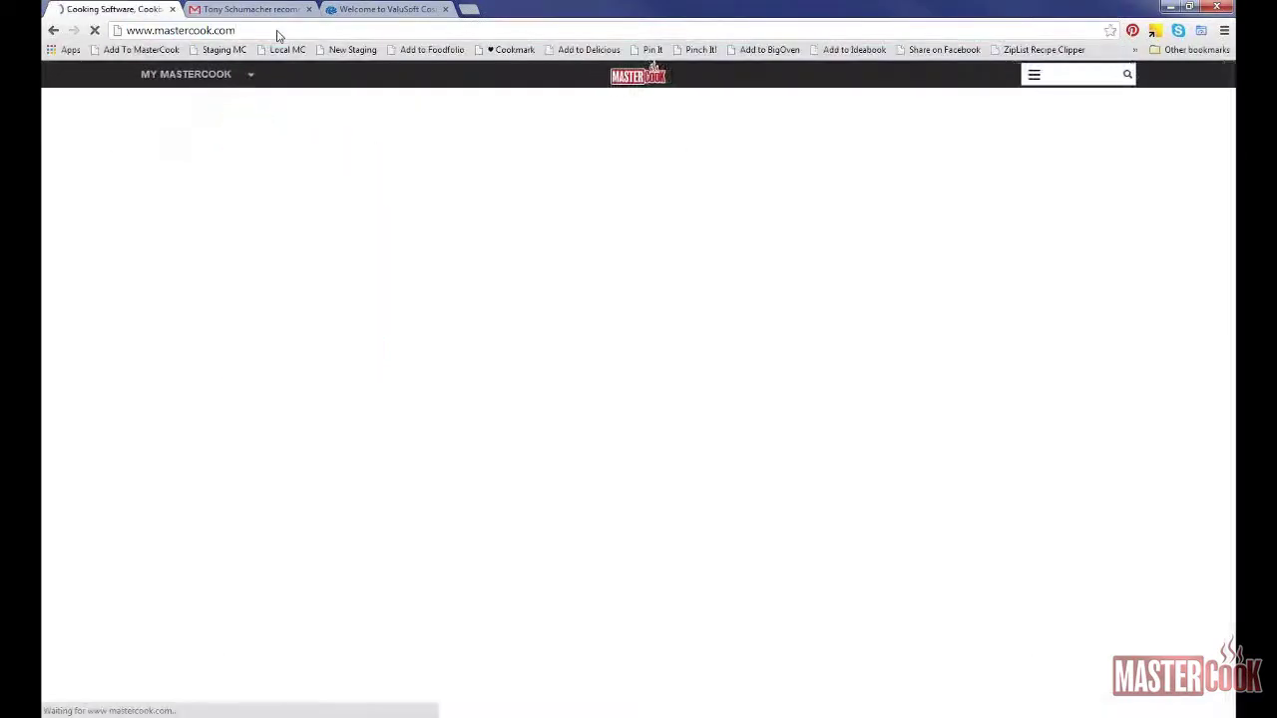
pyautogui.scroll(-3, 284, 93)
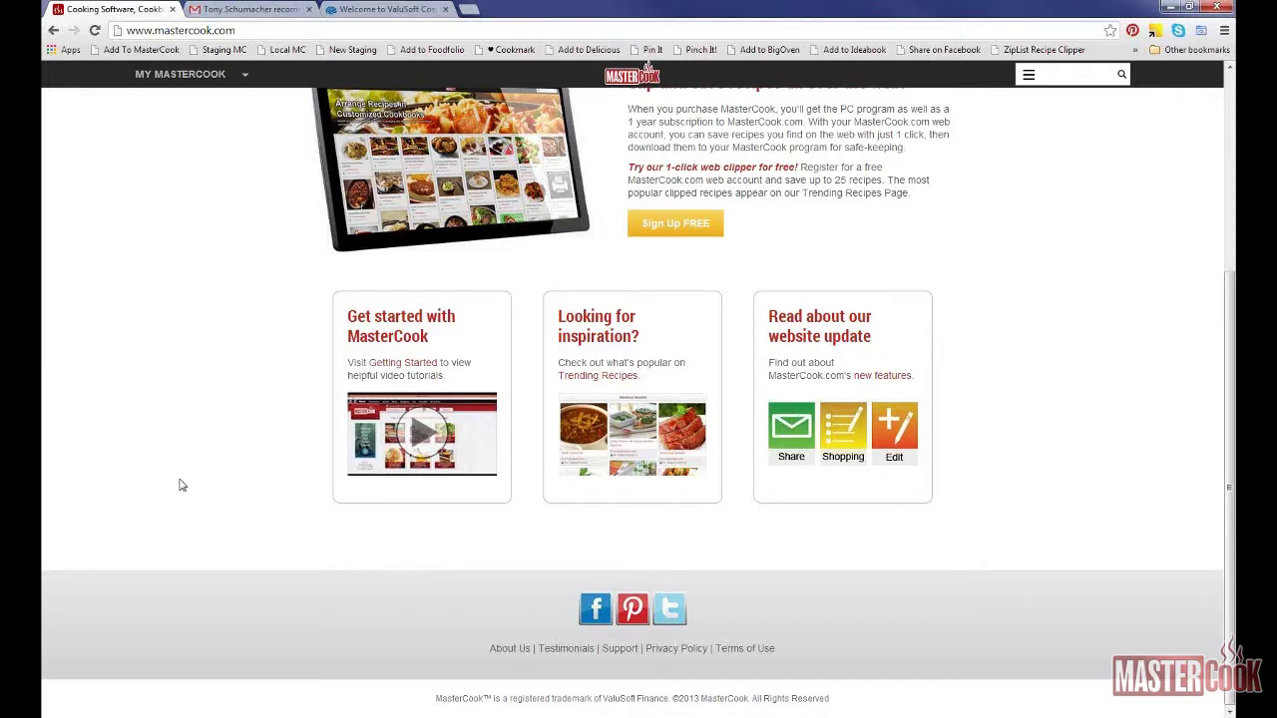
pyautogui.scroll(3, 114, 519)
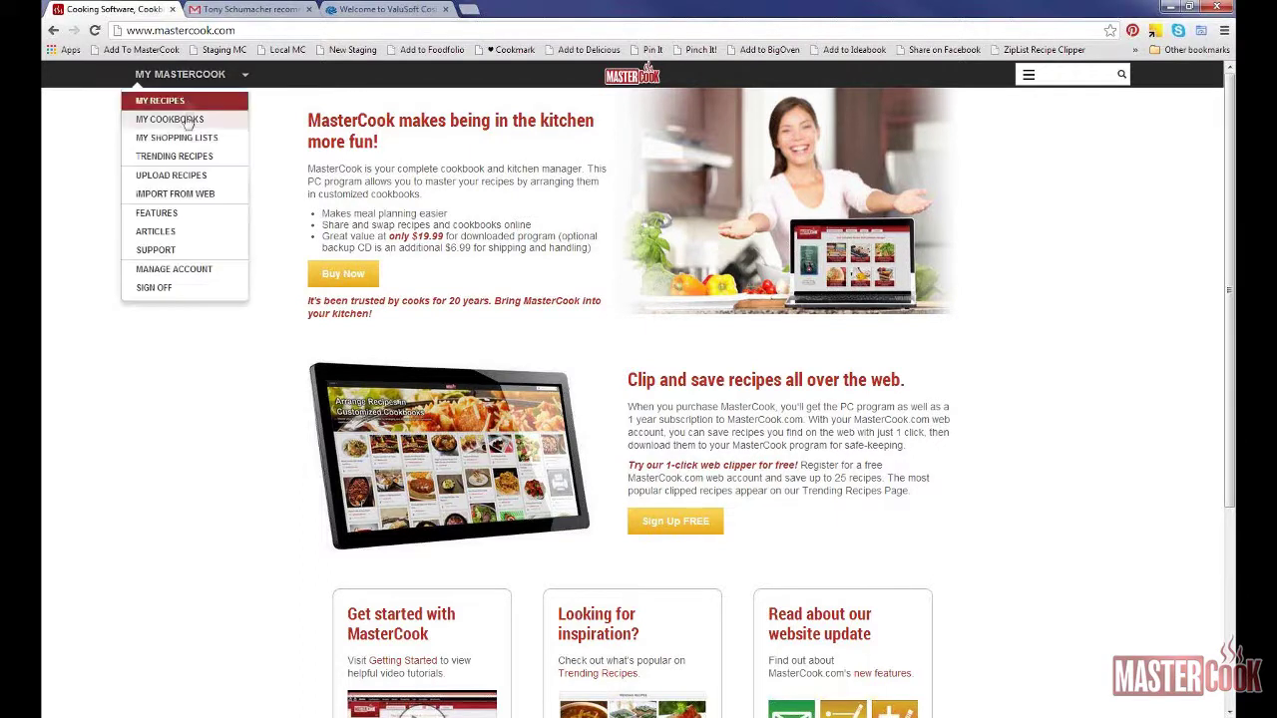
# Step: Choose My Cookbooks from the MY MASTERCOOK menu, then move on to My Recipes
pyautogui.click(185, 140)
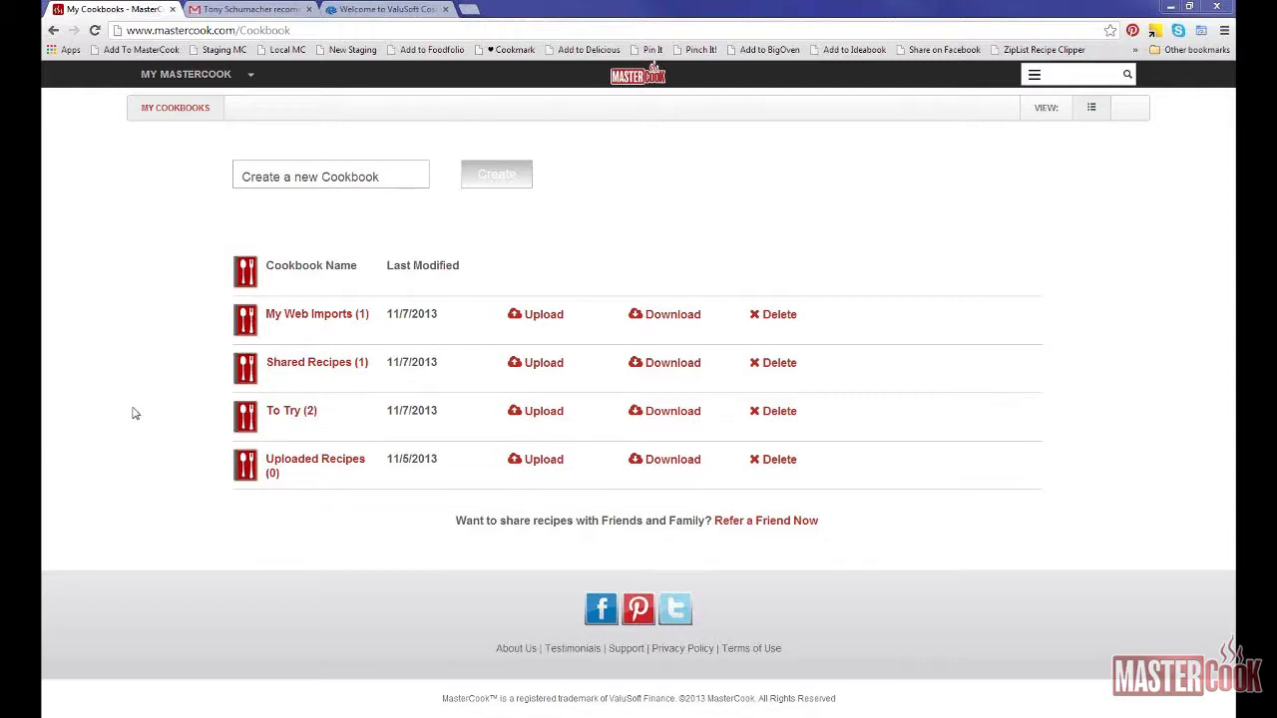
pyautogui.click(208, 88)
# Step: Open the Shared Recipes cookbook and its Salsa recipe, then return to My Recipes
pyautogui.click(170, 97)
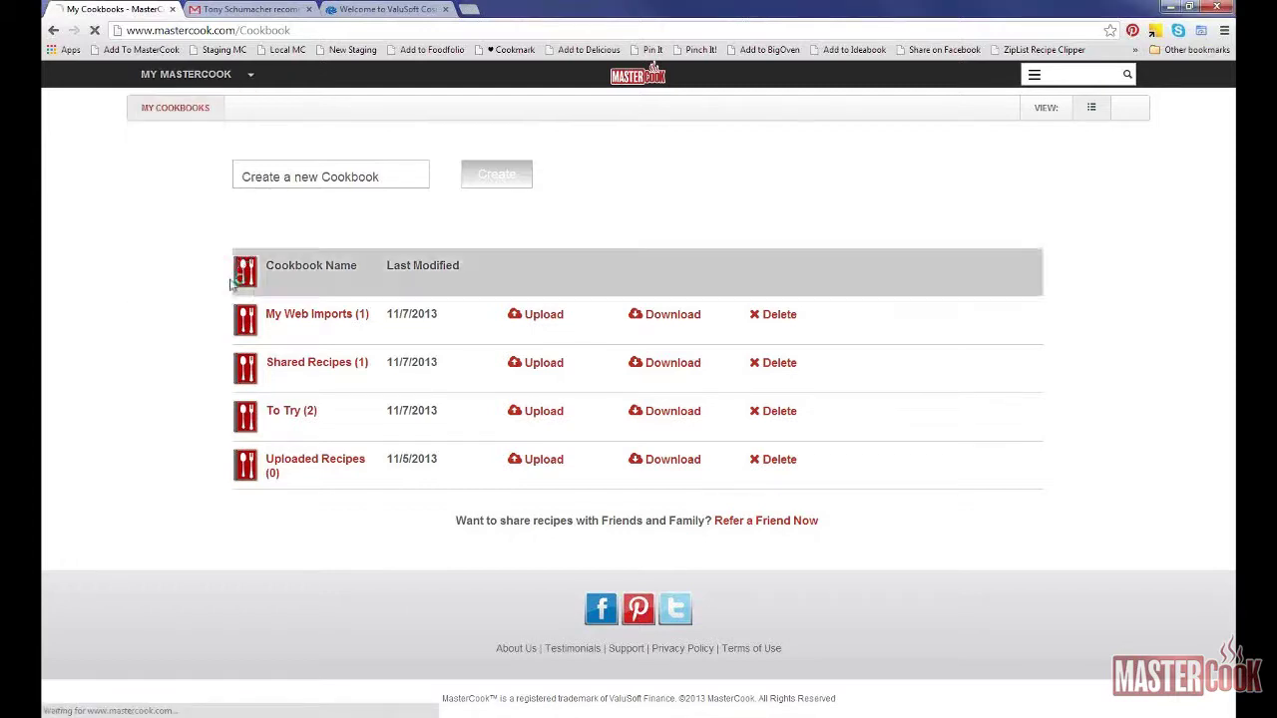
pyautogui.click(299, 274)
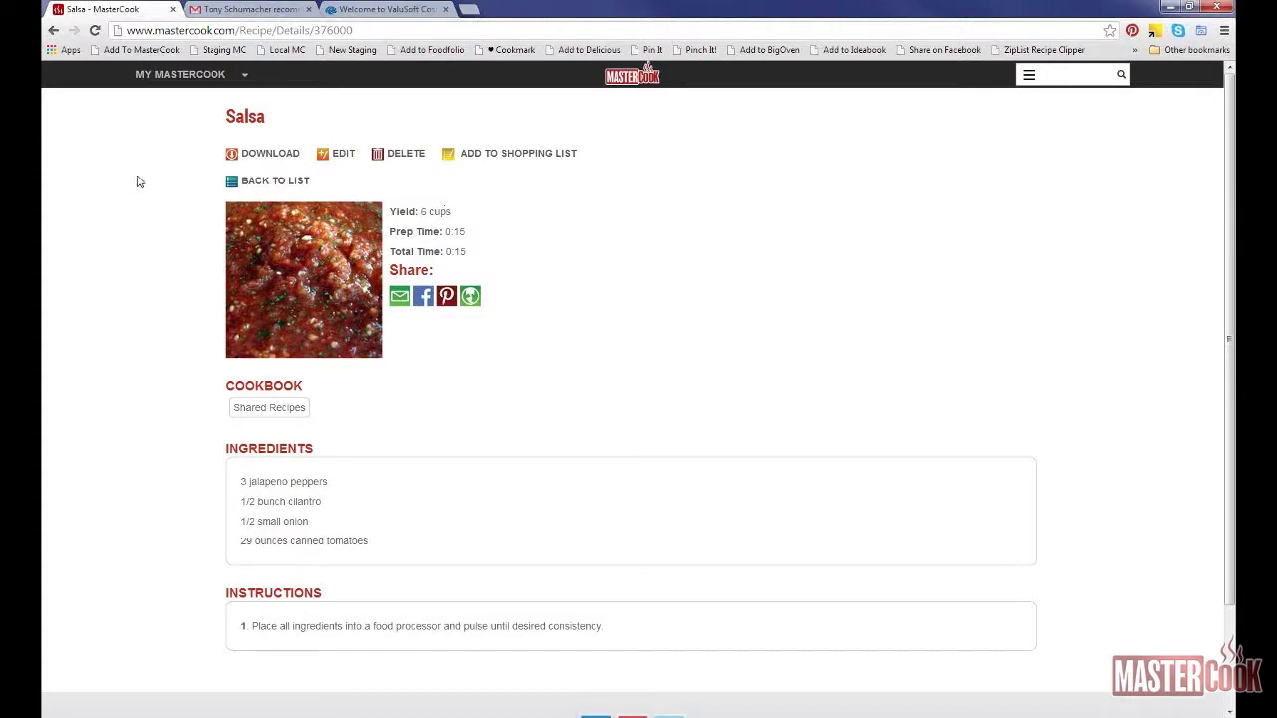
pyautogui.click(239, 76)
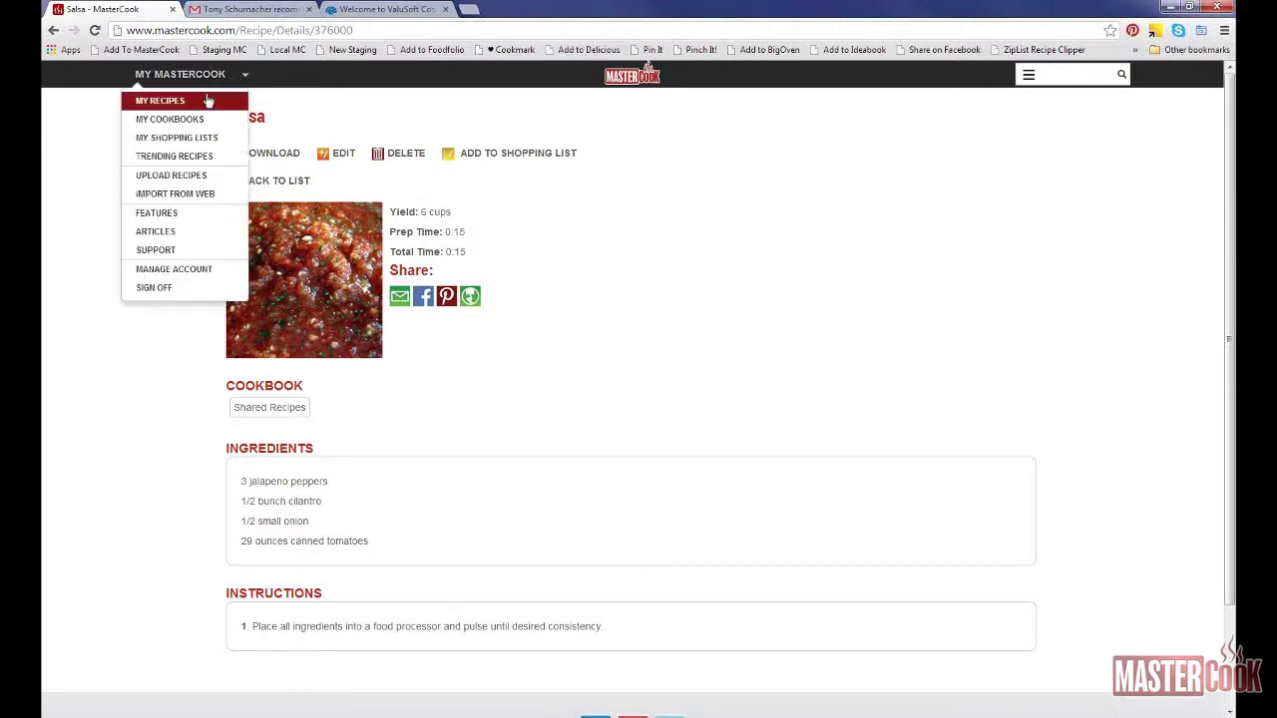
pyautogui.click(199, 97)
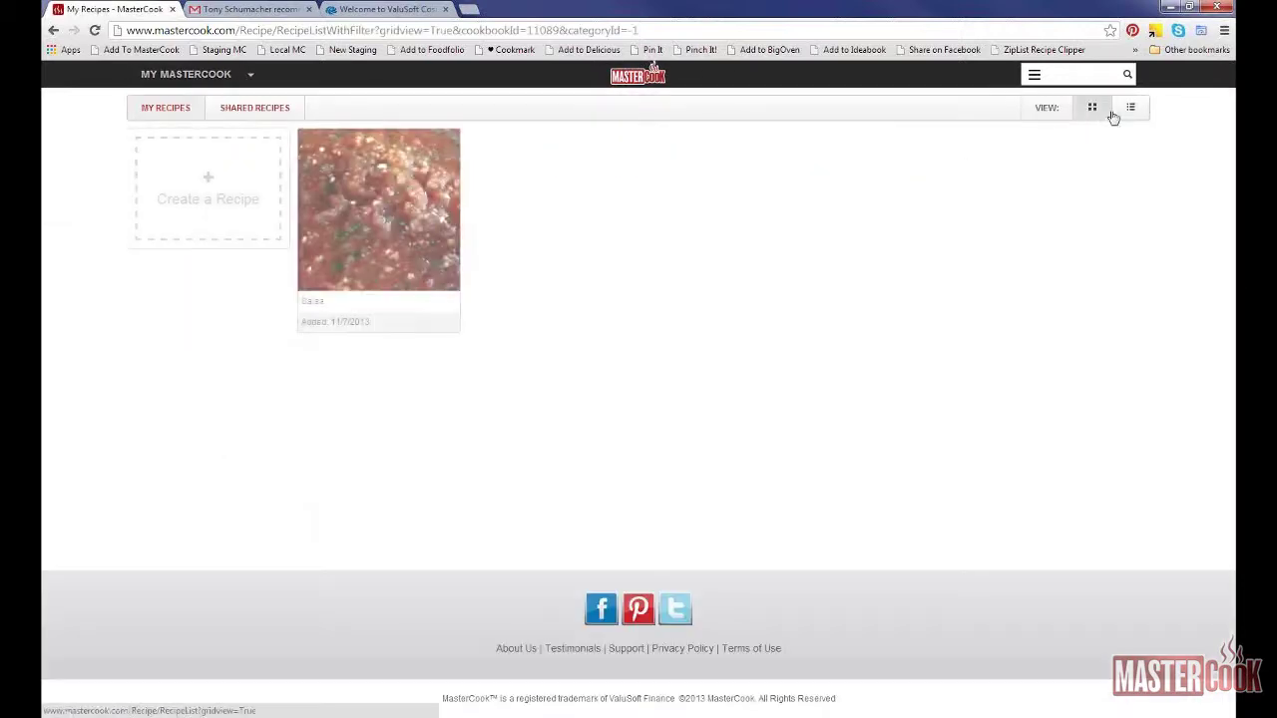
# Step: Switch to table view and back to picture cards, then show all four saved recipes
pyautogui.click(1122, 108)
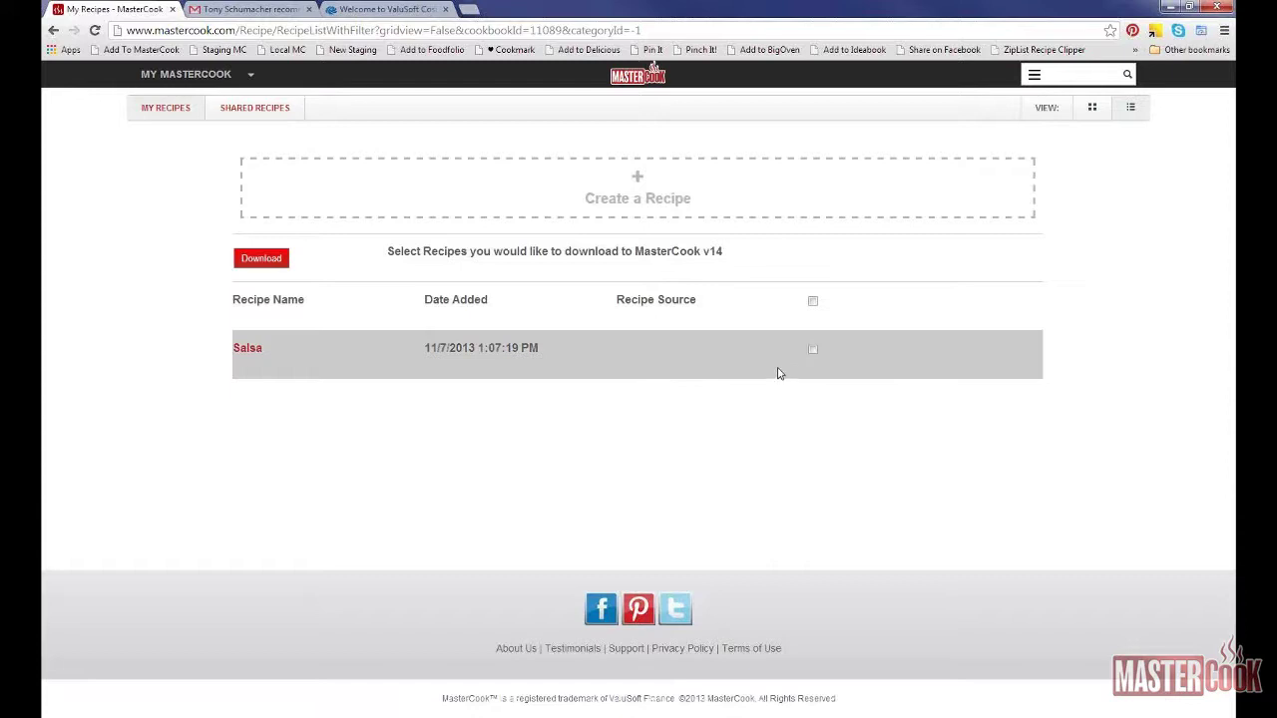
pyautogui.click(1094, 120)
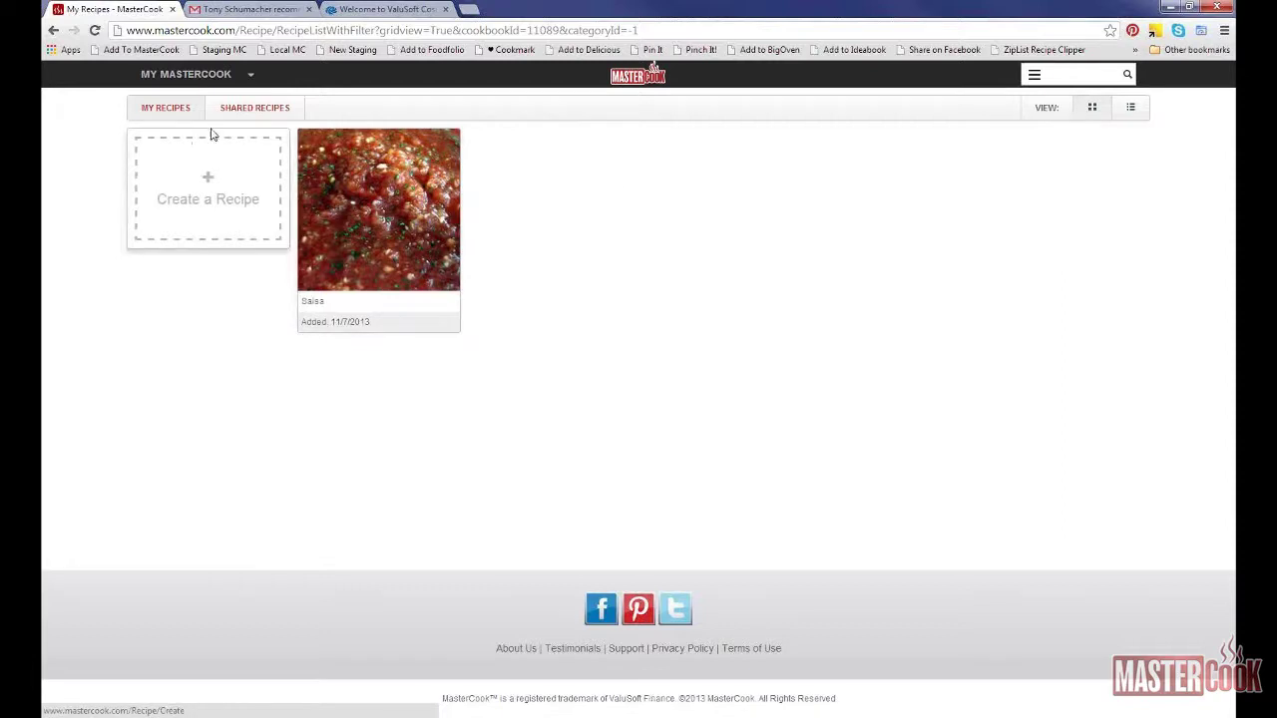
pyautogui.click(171, 112)
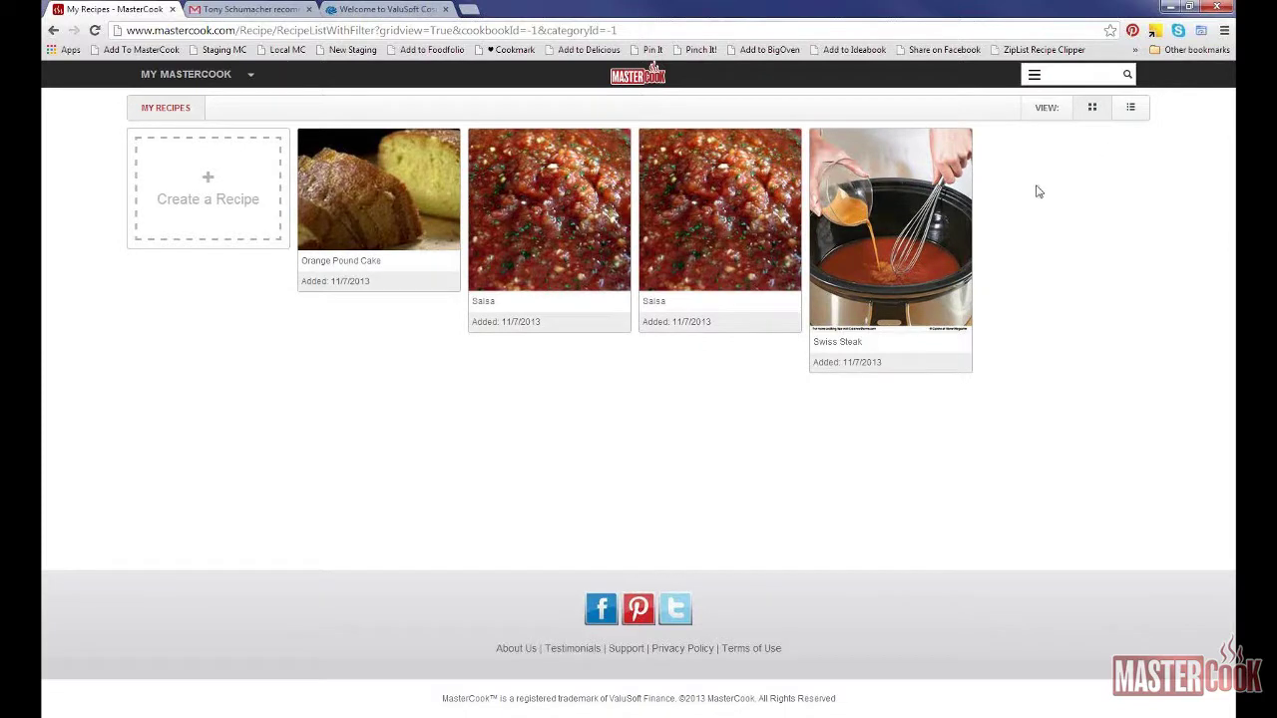
# Step: Show recipes as a table, ticking then clearing download marks on Orange Pound Cake and the second Salsa
pyautogui.click(1133, 112)
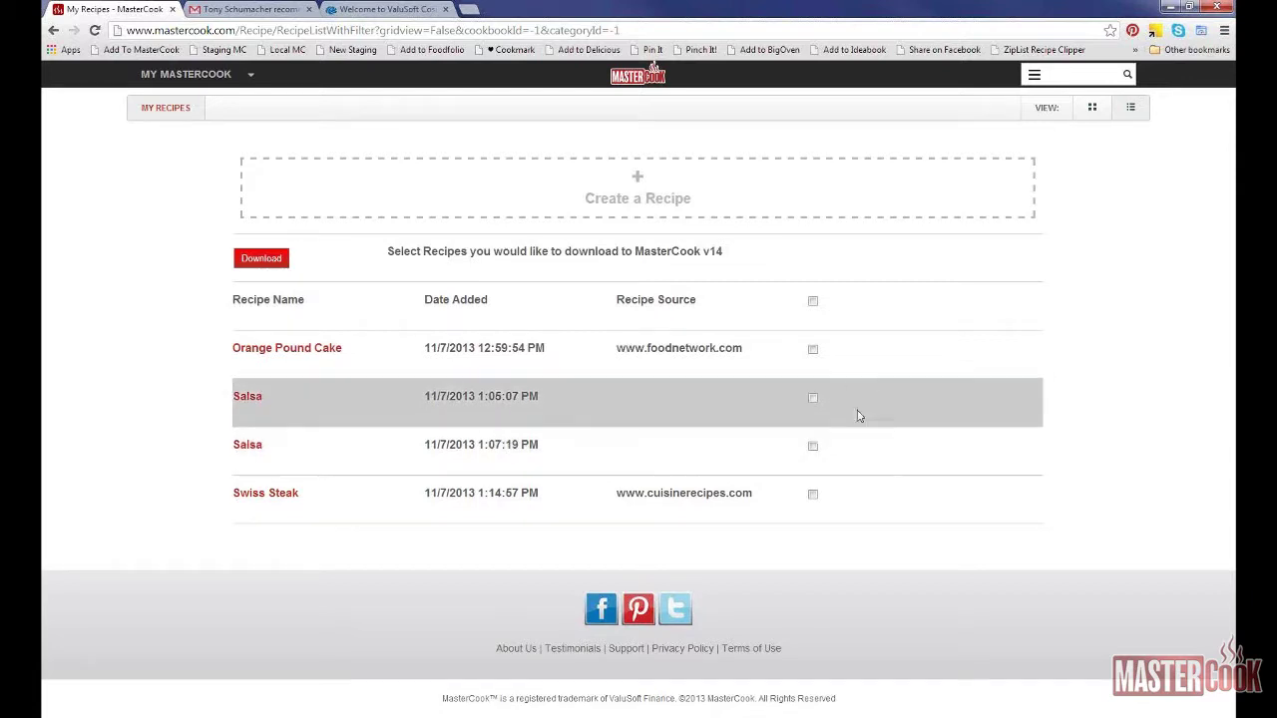
pyautogui.click(814, 351)
pyautogui.click(813, 448)
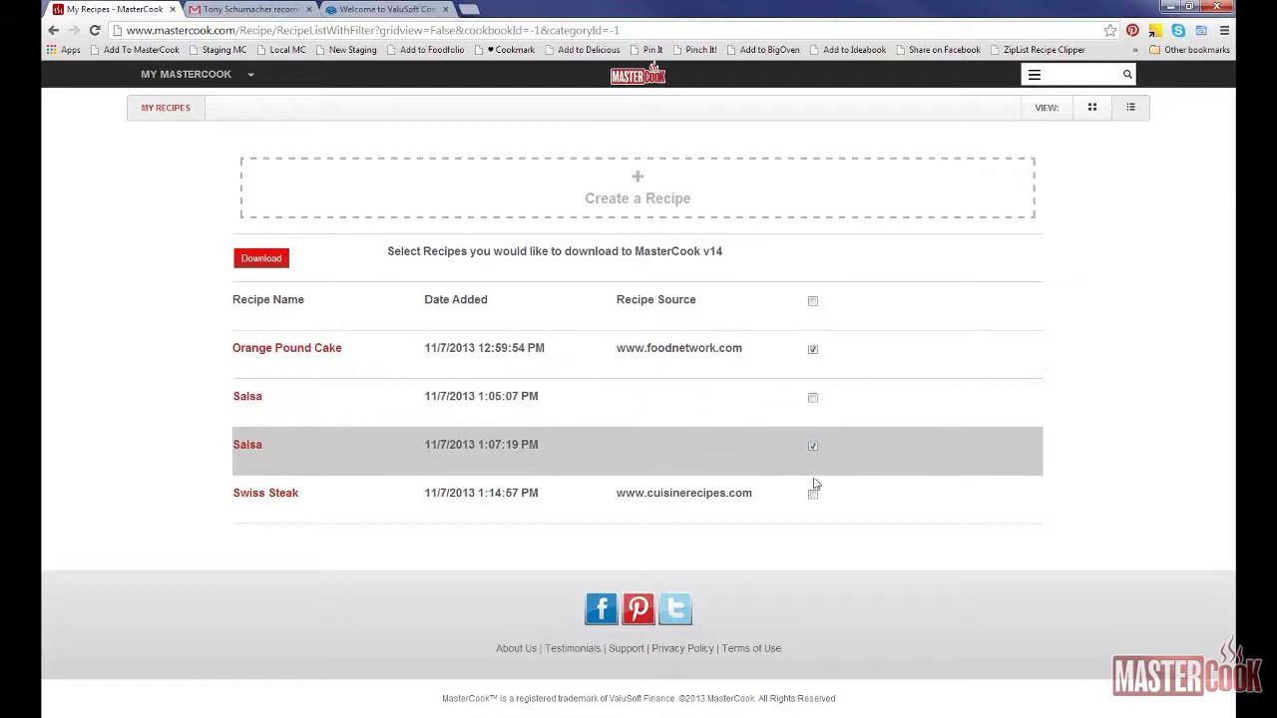
pyautogui.click(814, 350)
pyautogui.click(813, 448)
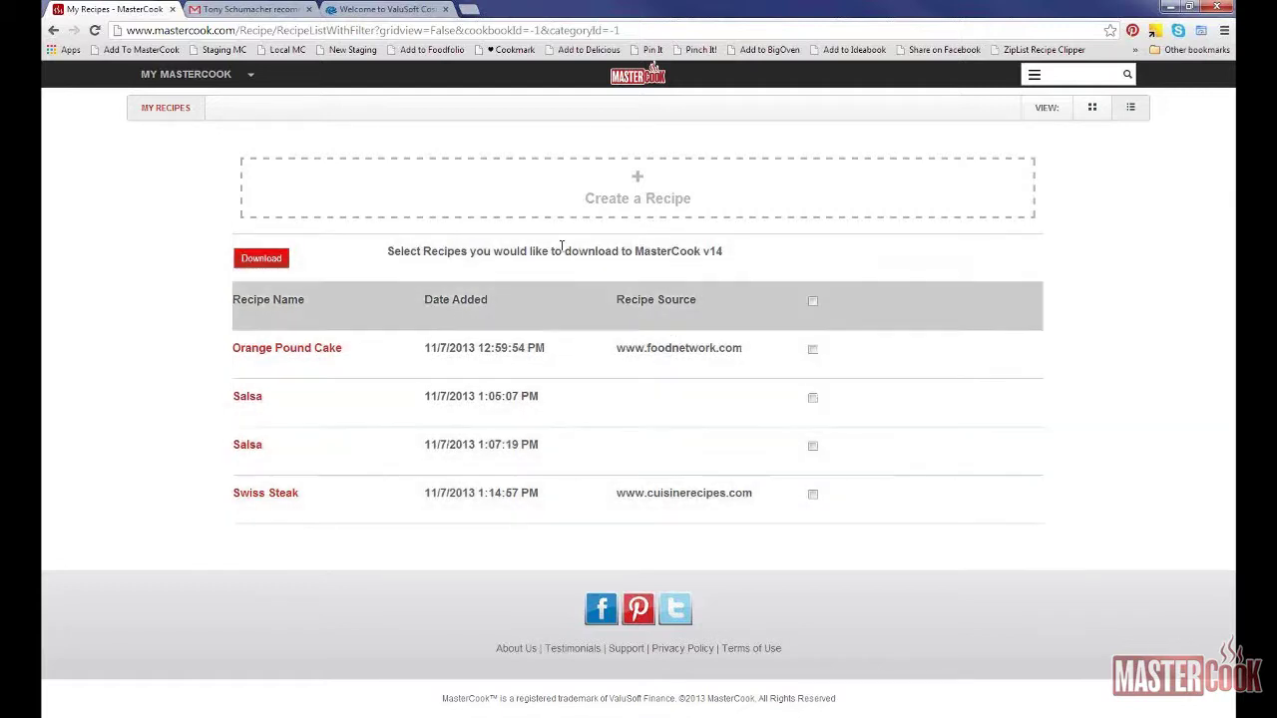
pyautogui.click(206, 84)
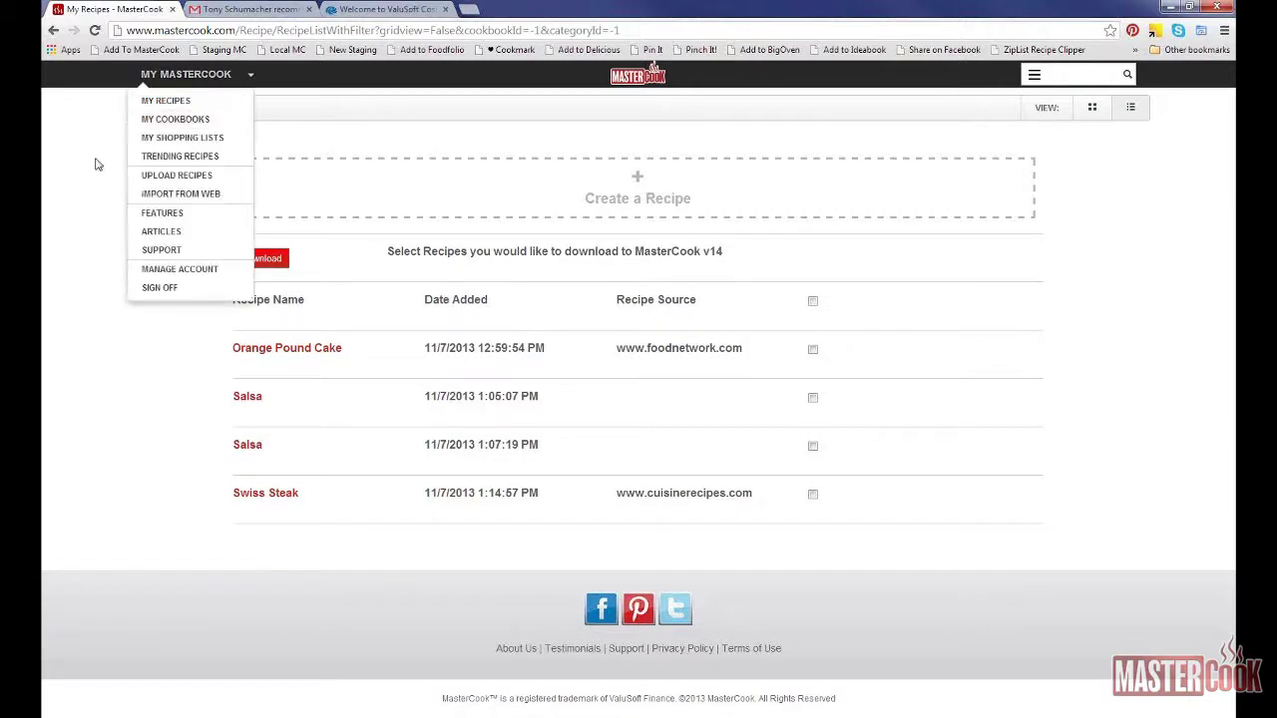
# Step: Open Trending Recipes and scroll down to the Mashed Parsnips and Potatoes card
pyautogui.click(152, 157)
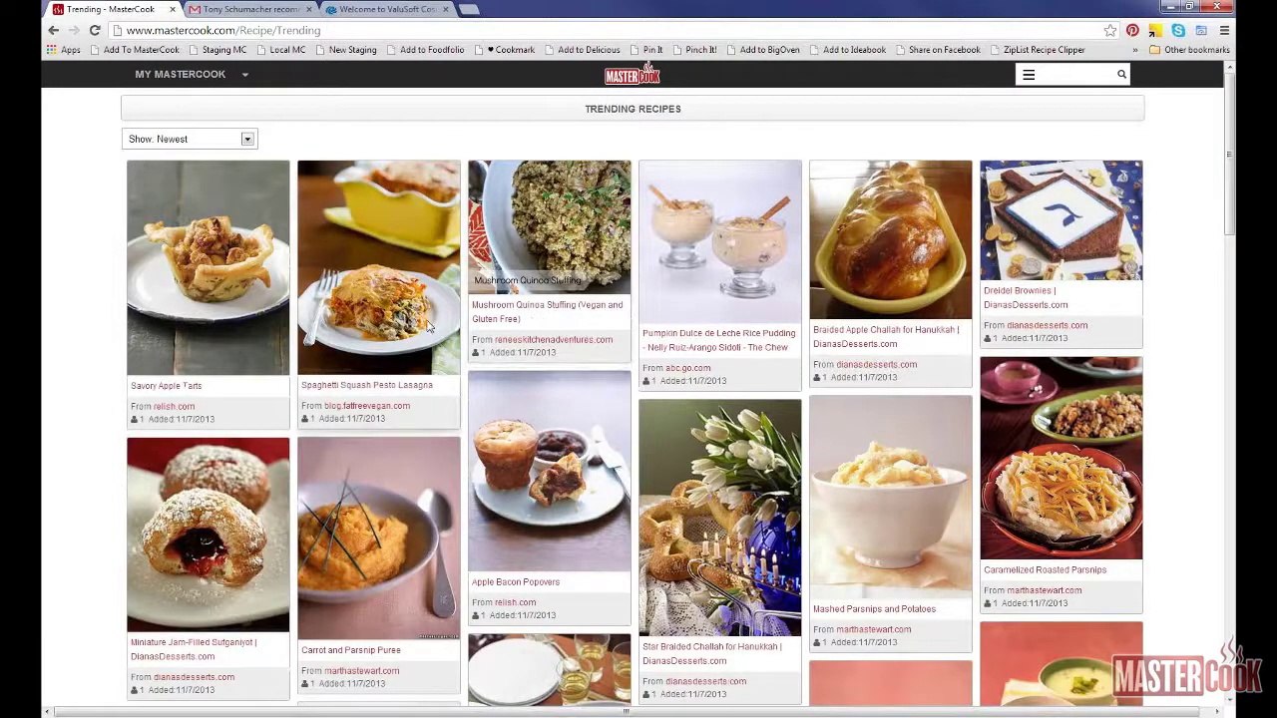
pyautogui.scroll(-1, 429, 328)
pyautogui.scroll(-3, 429, 325)
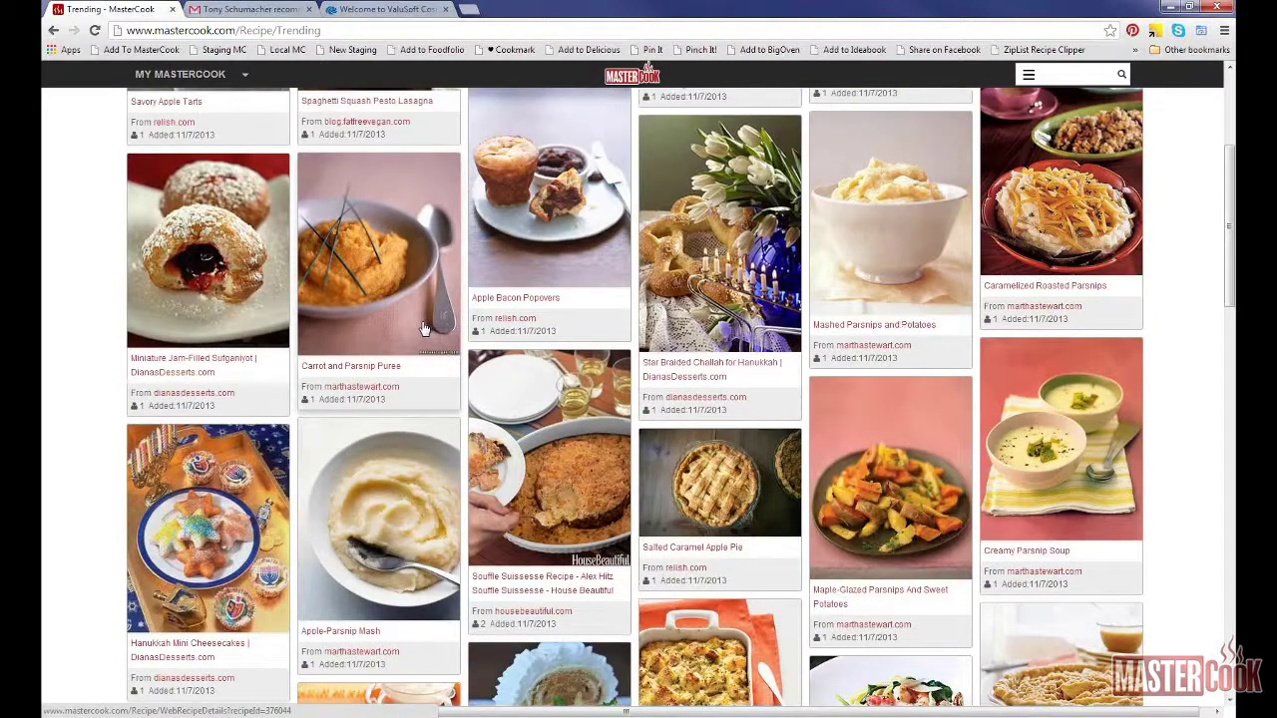
# Step: Open the Mashed Parsnips and Potatoes details, then its full recipe on marthastewart.com
pyautogui.click(858, 298)
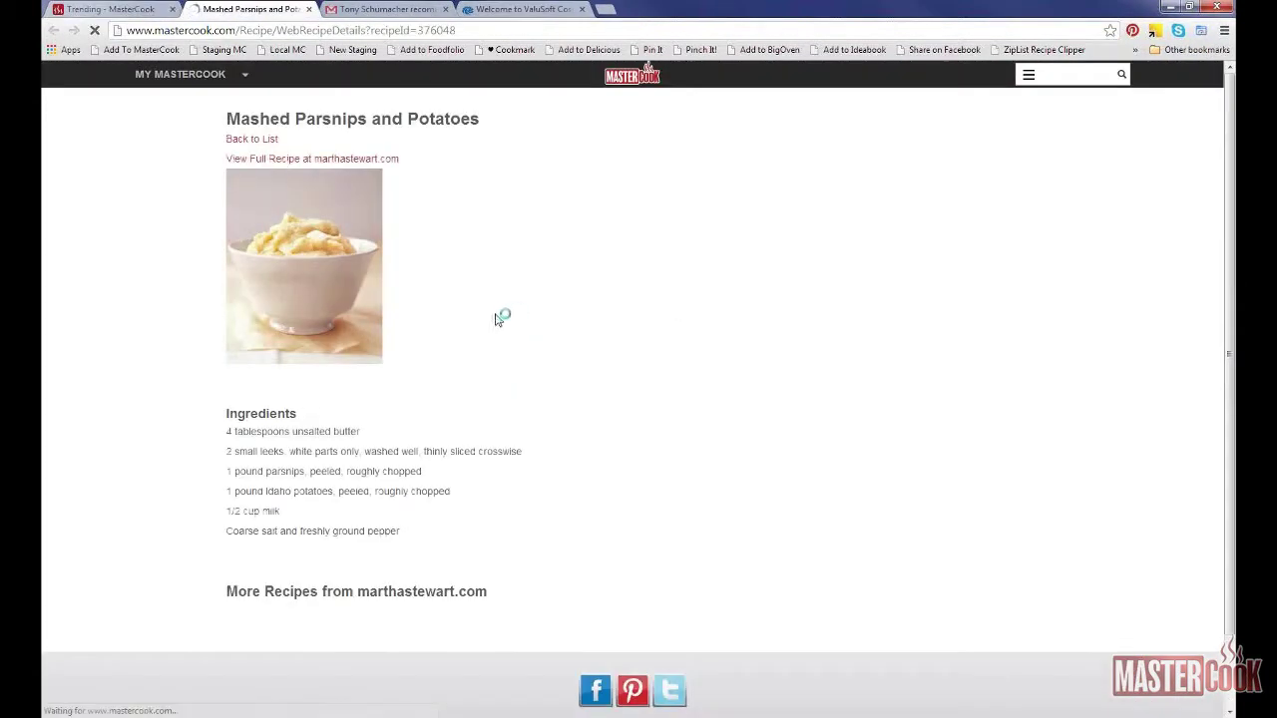
pyautogui.click(328, 162)
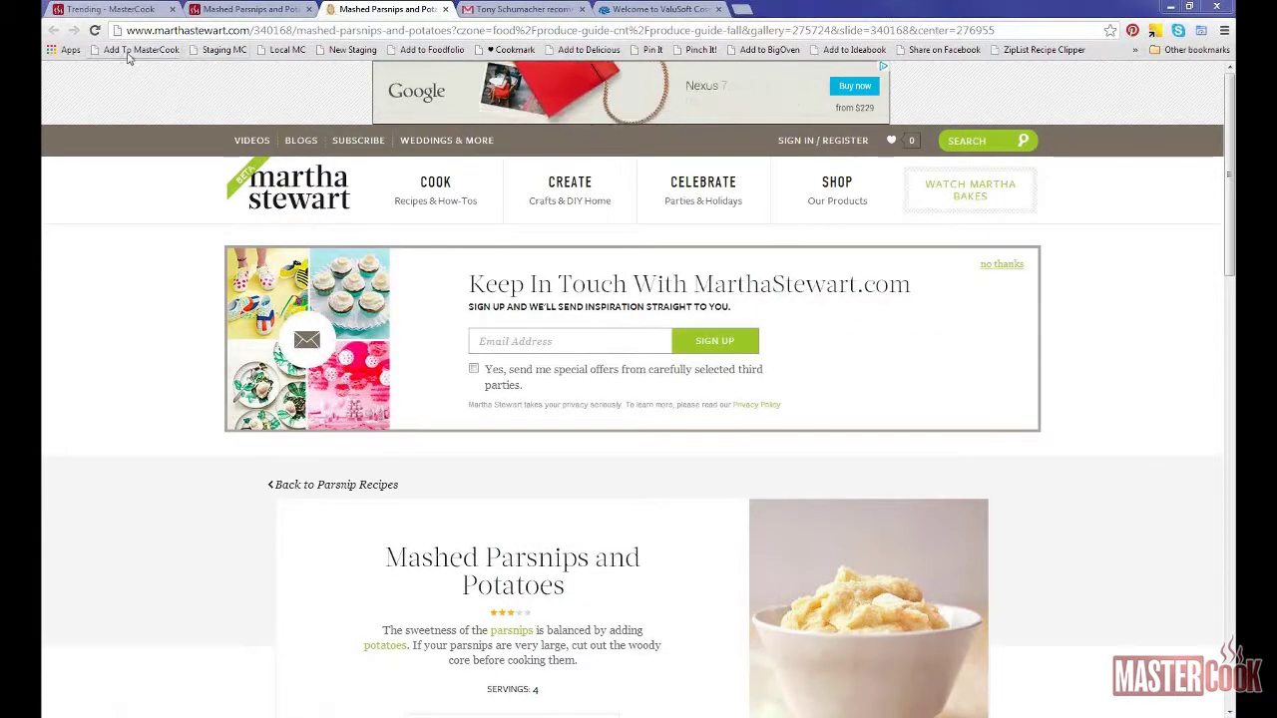
# Step: Launch the Add To MasterCook clipper on the Mashed Parsnips and Potatoes page
pyautogui.click(141, 49)
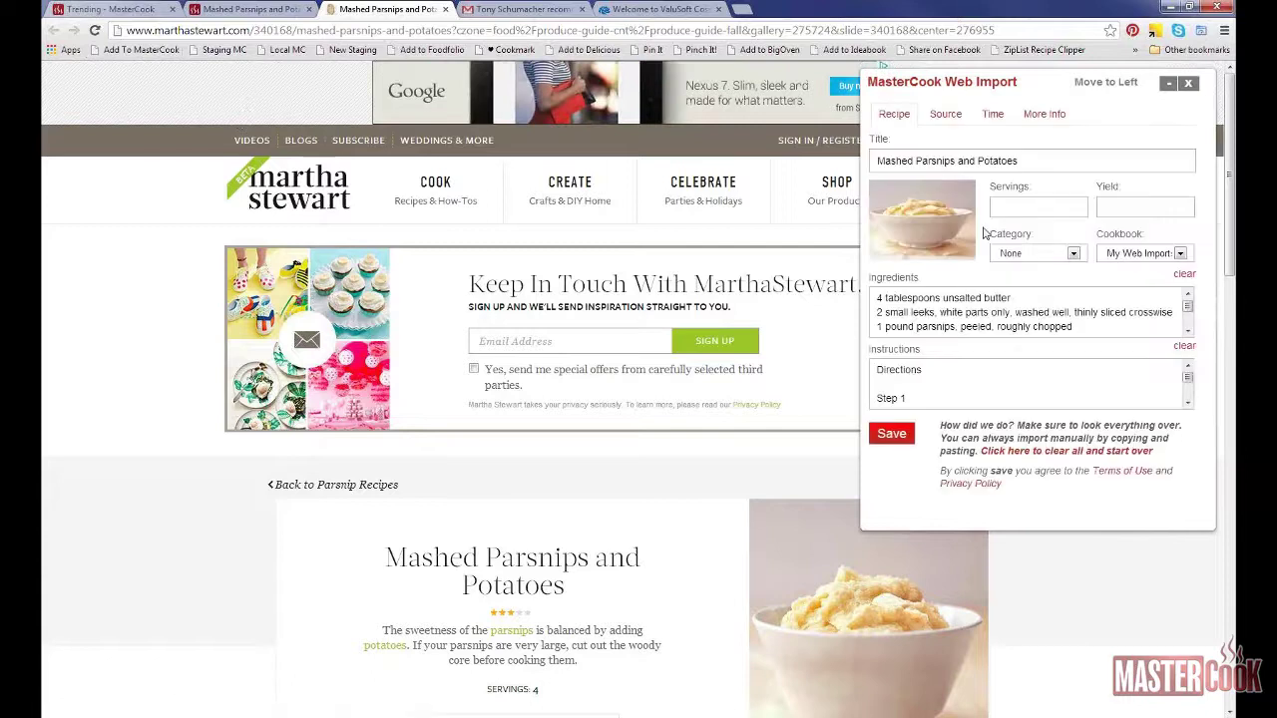
# Step: Save the clipped Mashed Parsnips and Potatoes recipe until Import Successful appears
pyautogui.click(895, 435)
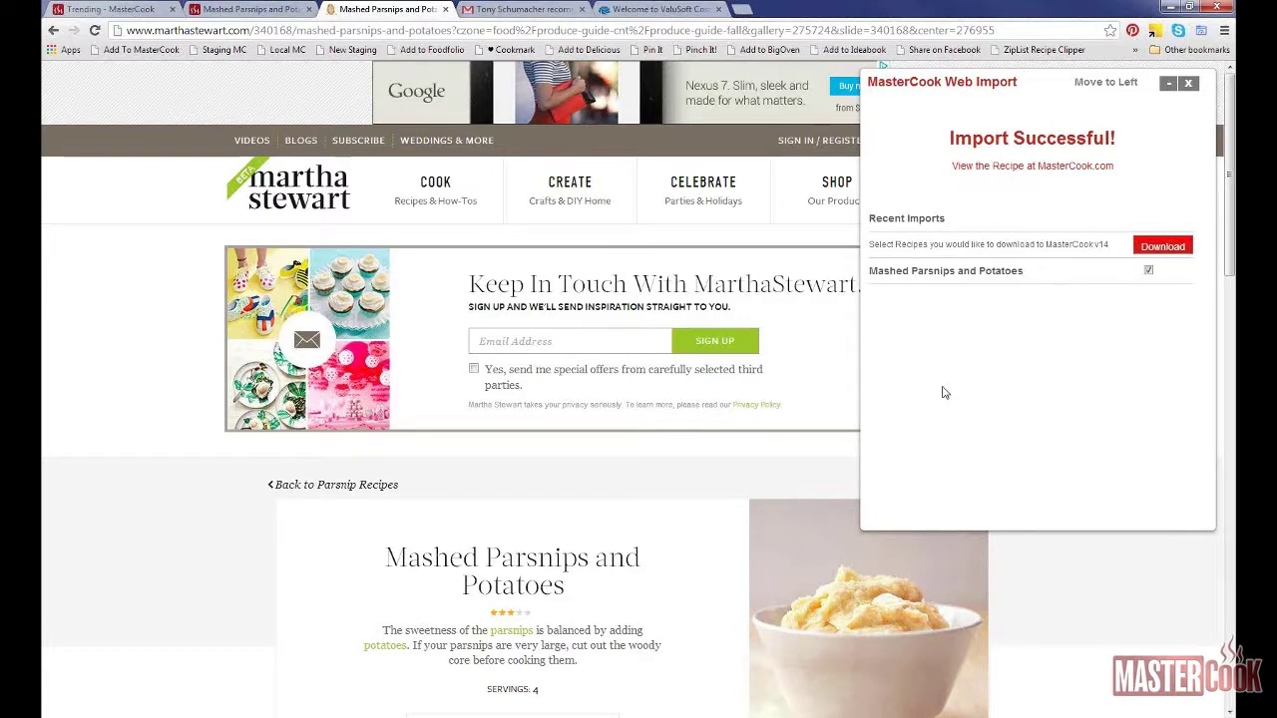
# Step: Close the Web Import panel and switch back to the Trending - MasterCook tab
pyautogui.click(1188, 86)
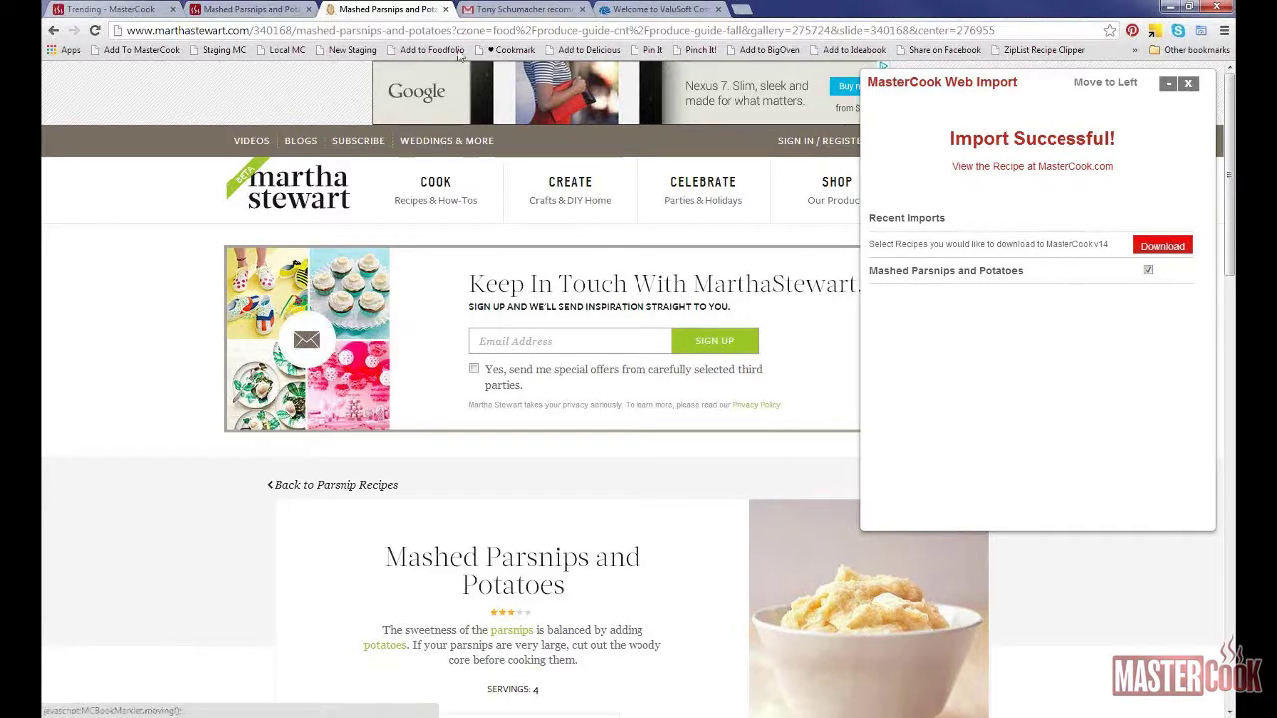
pyautogui.click(125, 12)
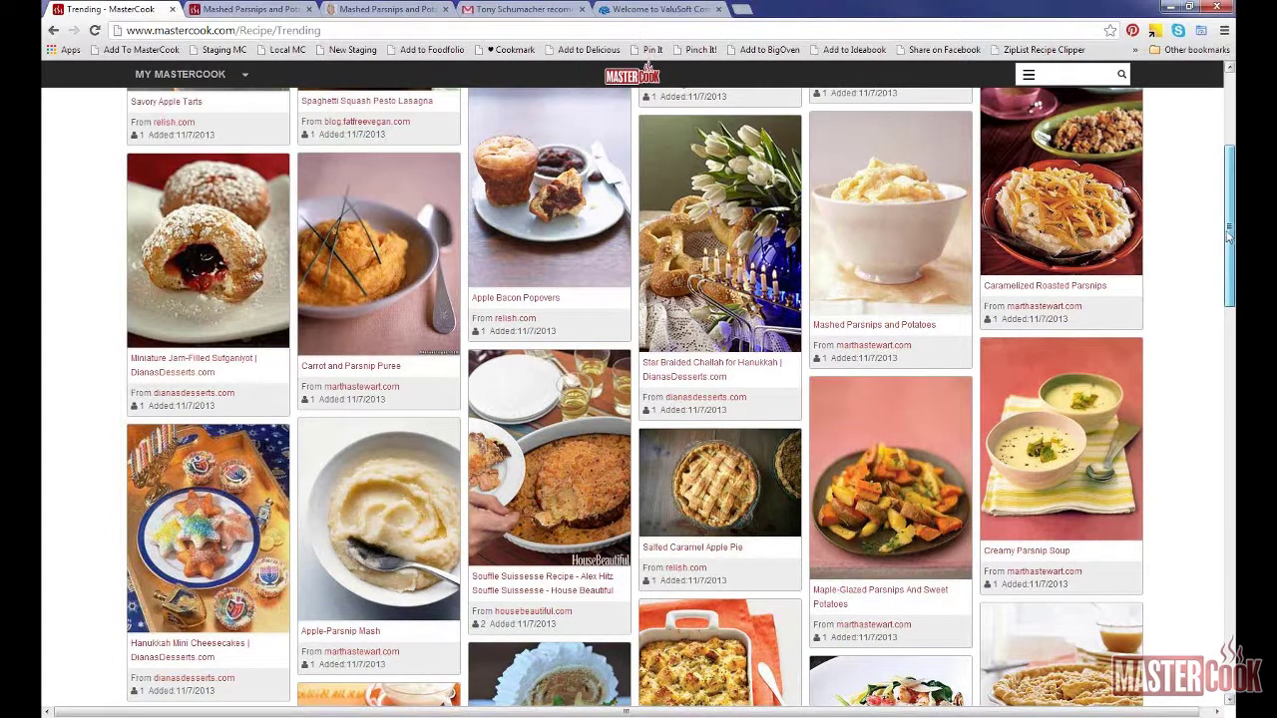
# Step: Scroll to the top of Trending Recipes and open the MY MASTERCOOK menu
pyautogui.scroll(3, 212, 82)
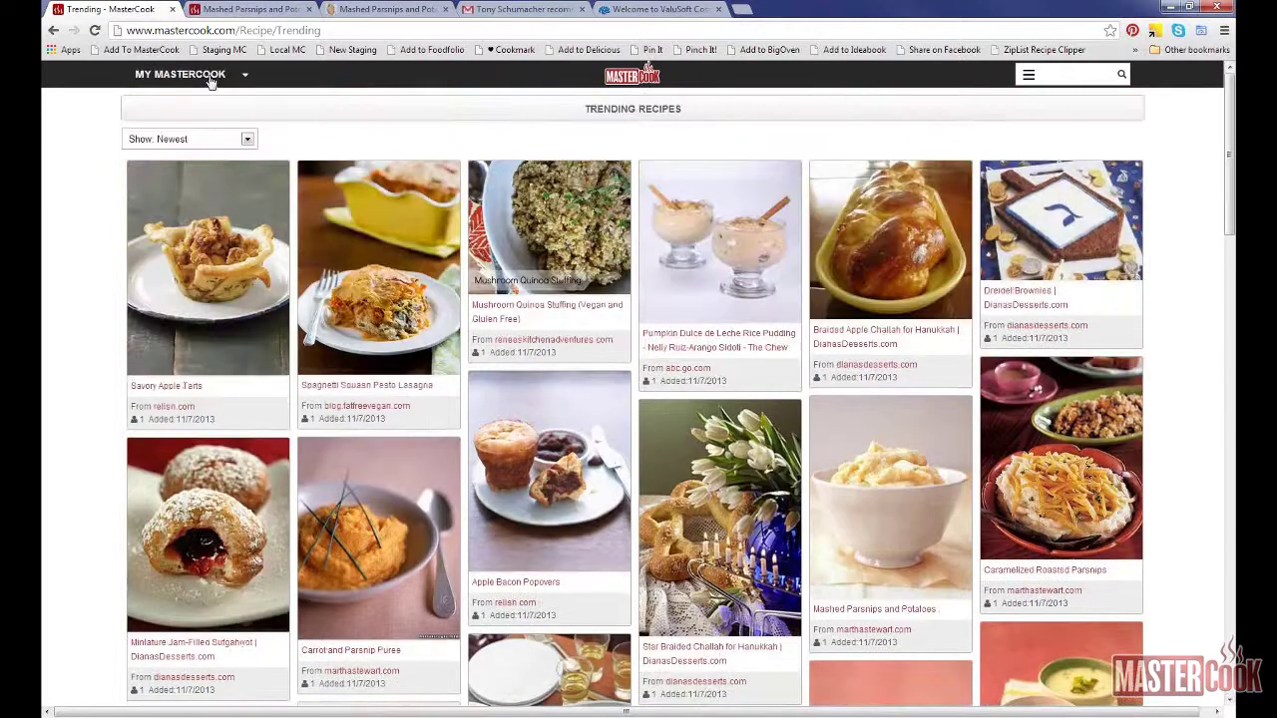
pyautogui.click(212, 82)
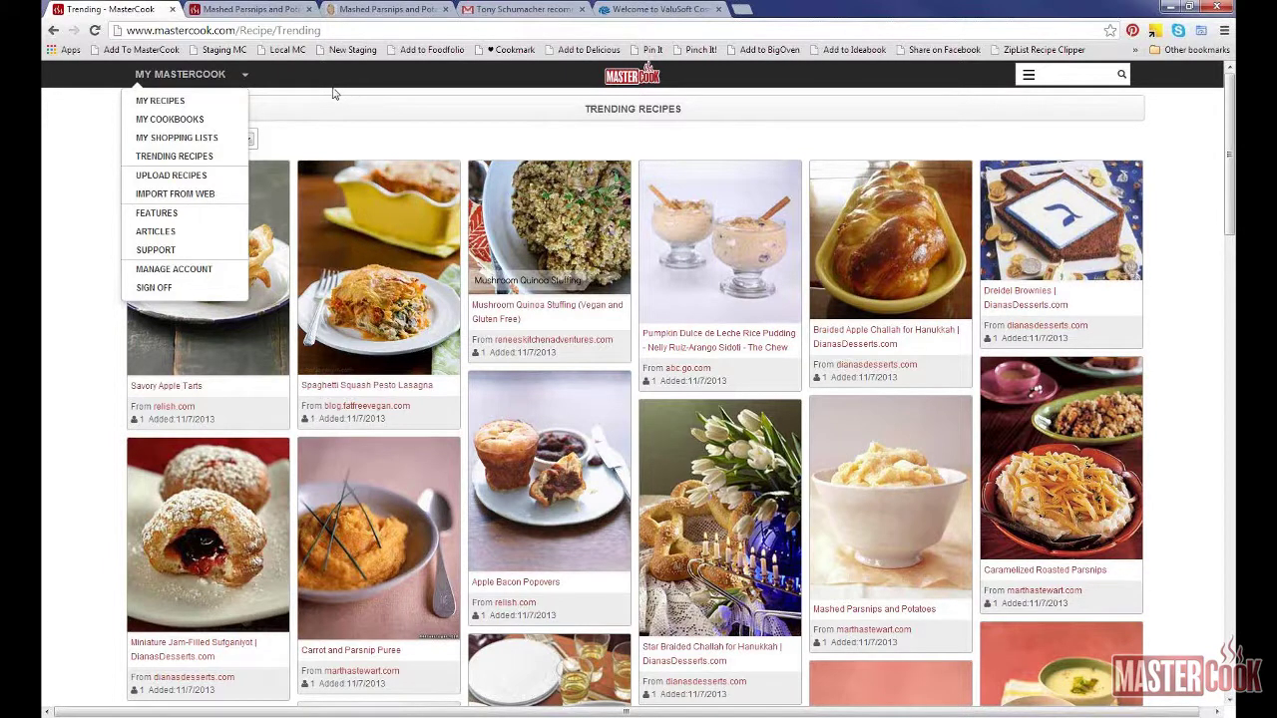
# Step: In My Cookbooks, cancel Upload on My Web Imports and Uploaded Recipes, then reopen Trending Recipes
pyautogui.click(202, 122)
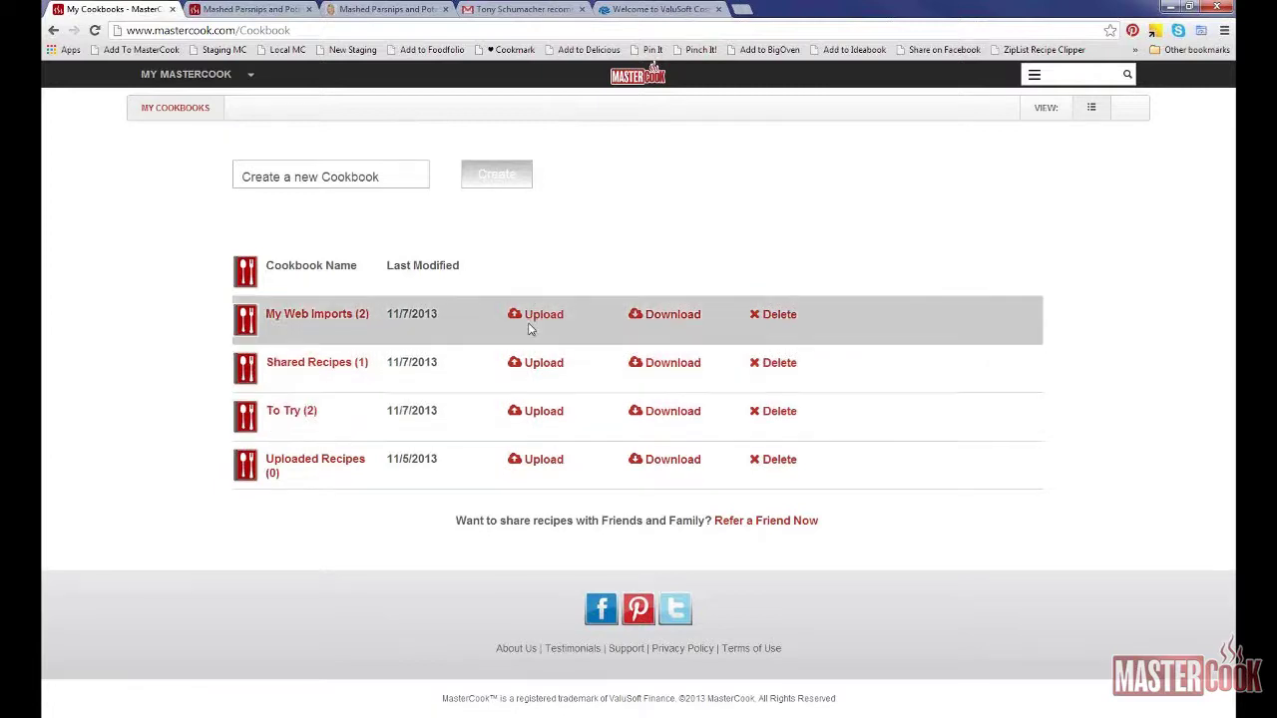
pyautogui.click(531, 317)
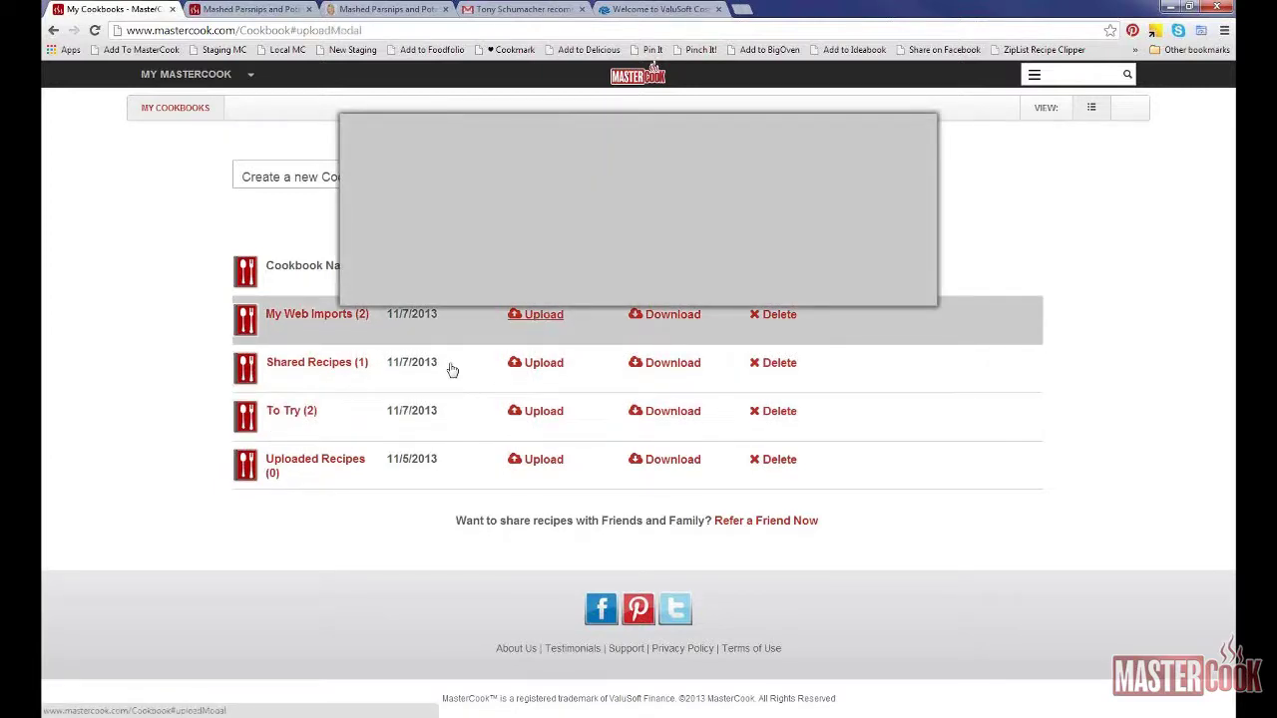
pyautogui.click(444, 289)
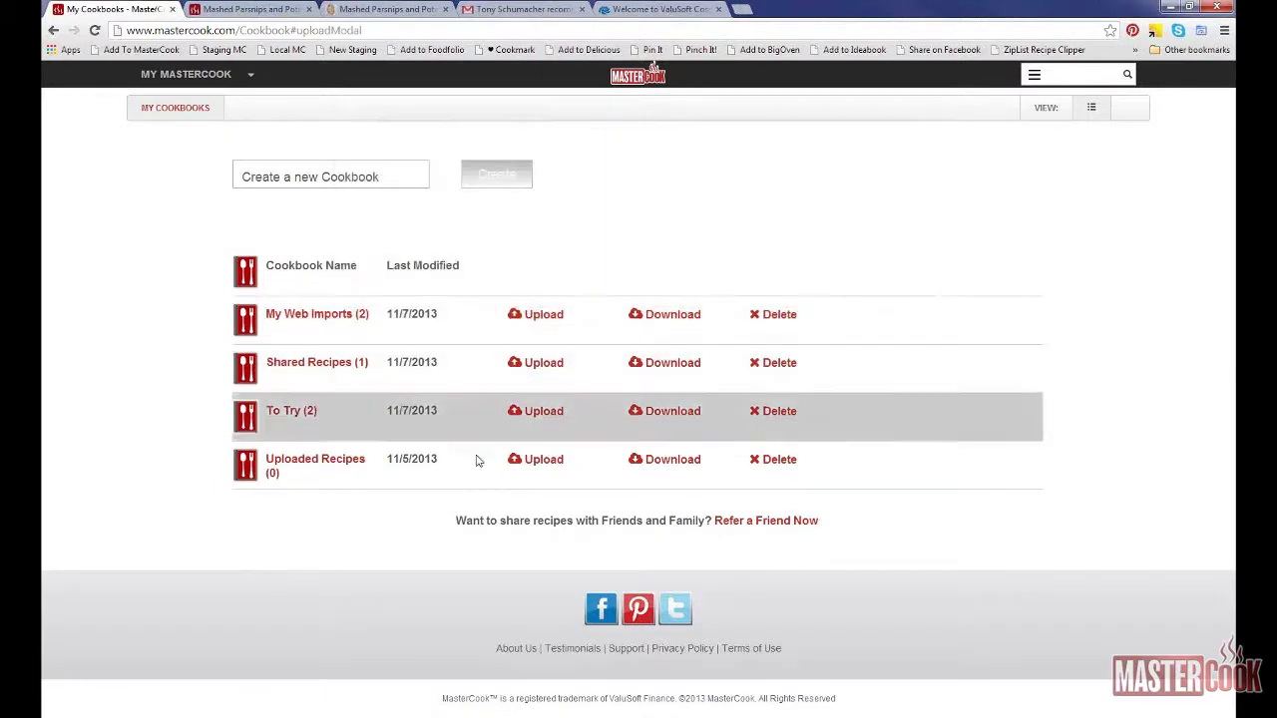
pyautogui.click(534, 460)
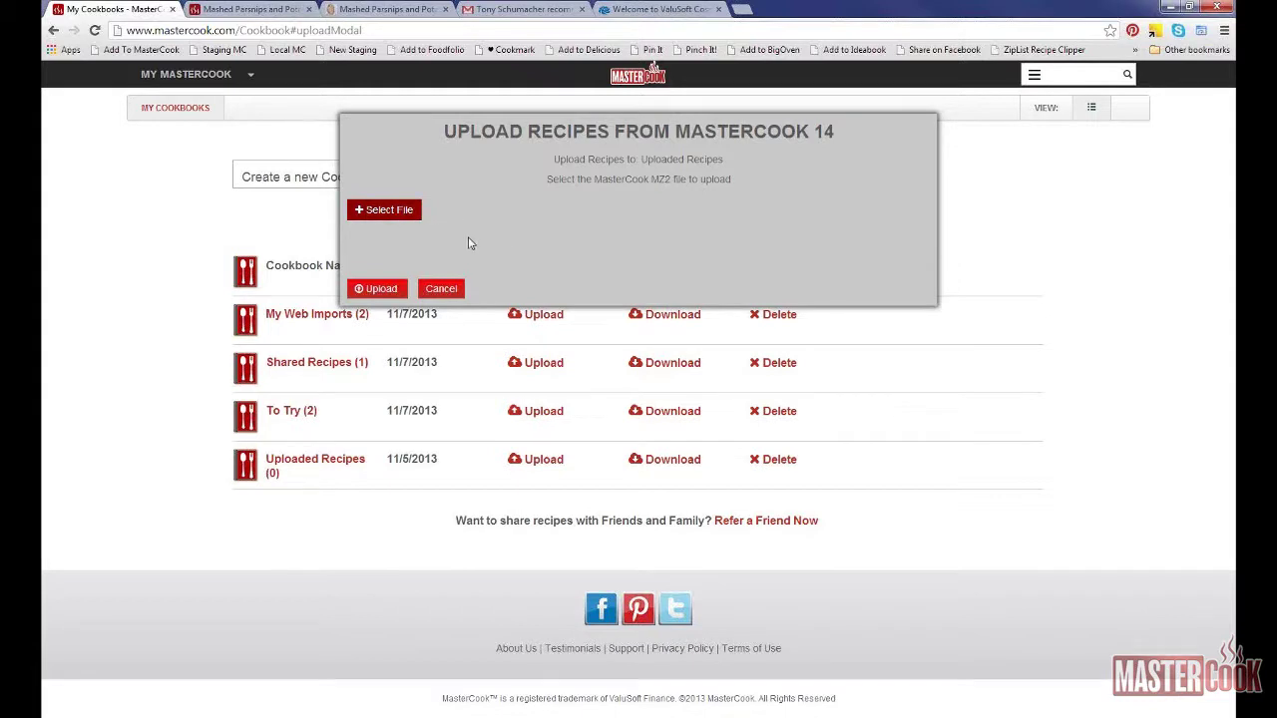
pyautogui.click(442, 288)
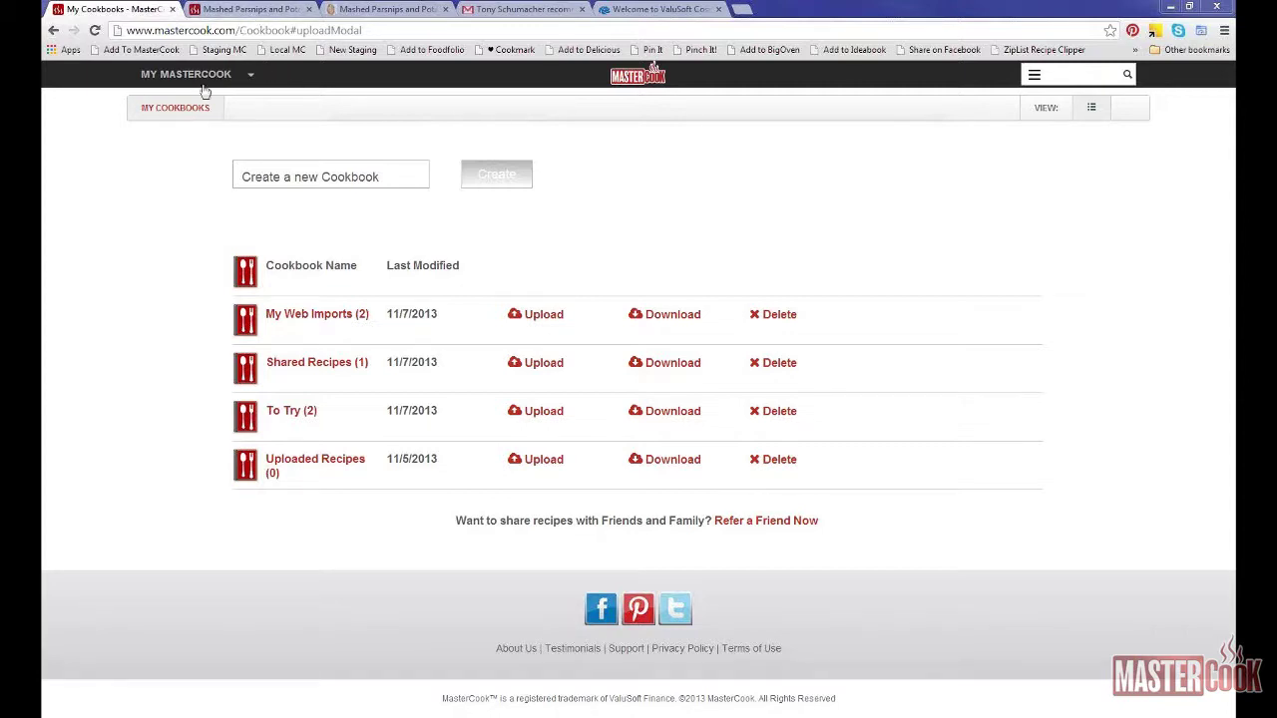
pyautogui.moveTo(190, 89)
pyautogui.click(182, 157)
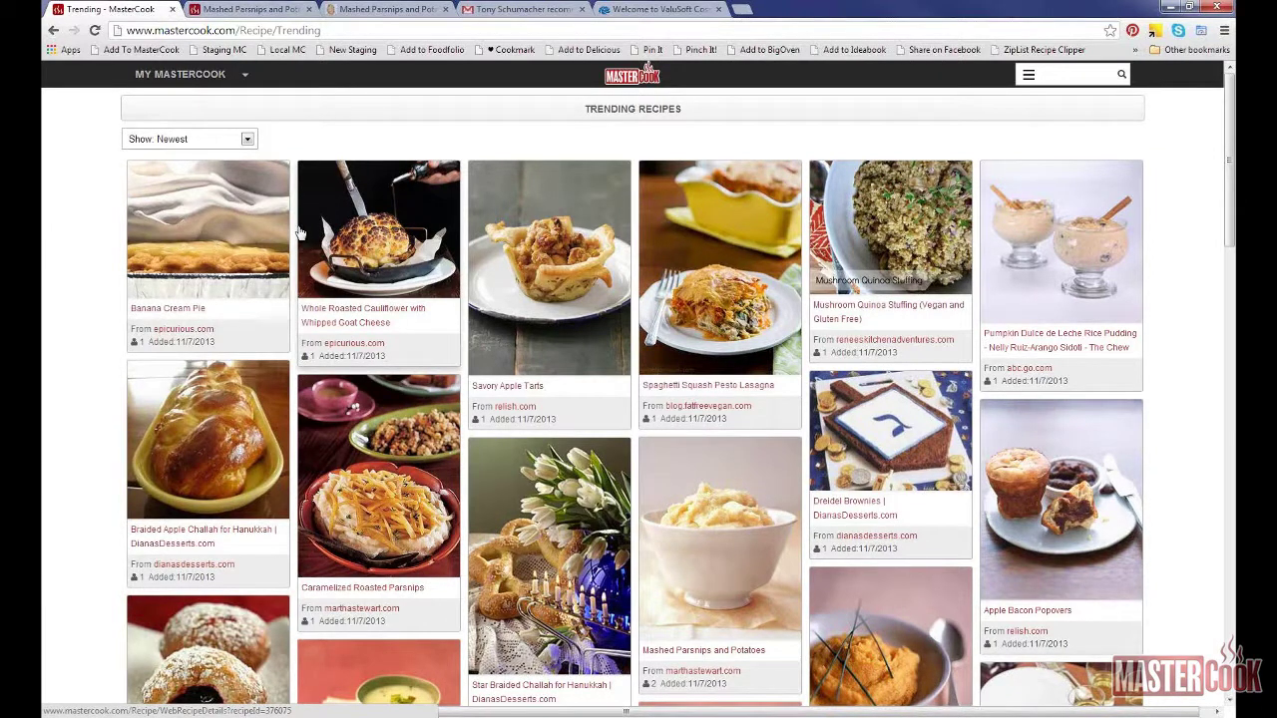
# Step: Review the Mashed Parsnips and Potatoes recipe details, then close its tab to return to Trending
pyautogui.scroll(-3, 300, 233)
pyautogui.click(644, 288)
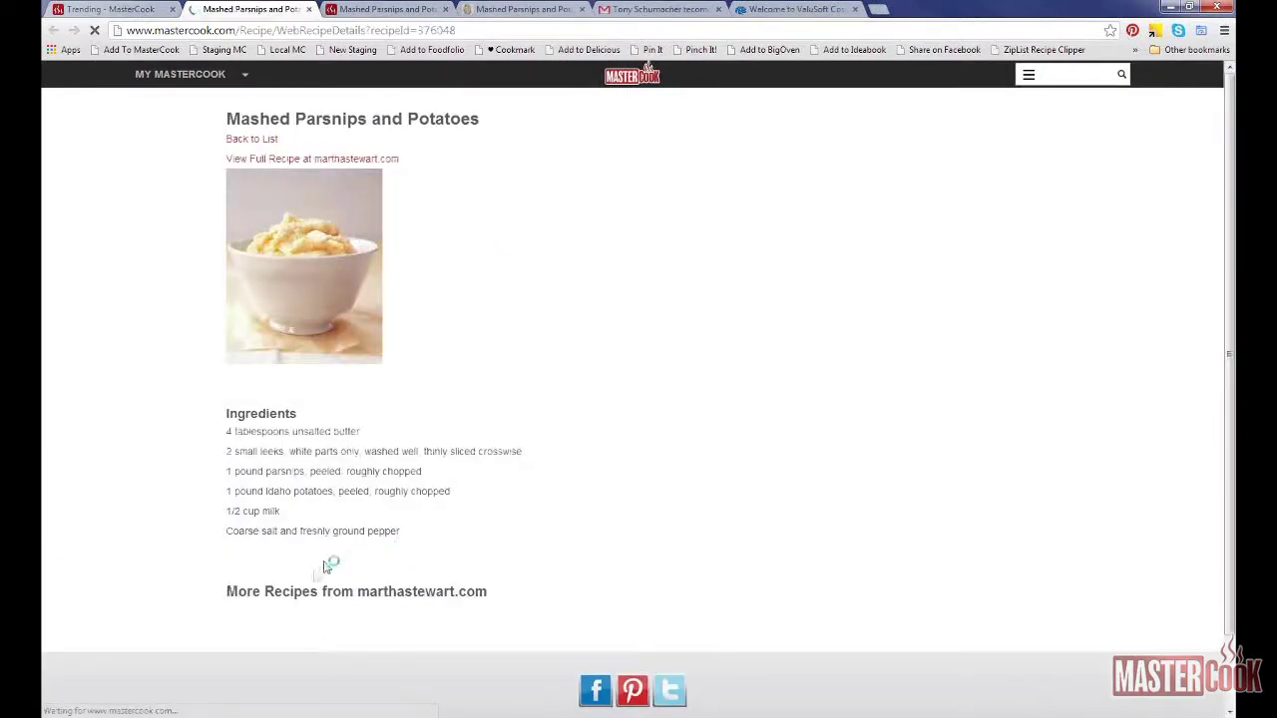
pyautogui.scroll(-5, 311, 591)
pyautogui.scroll(4, 304, 584)
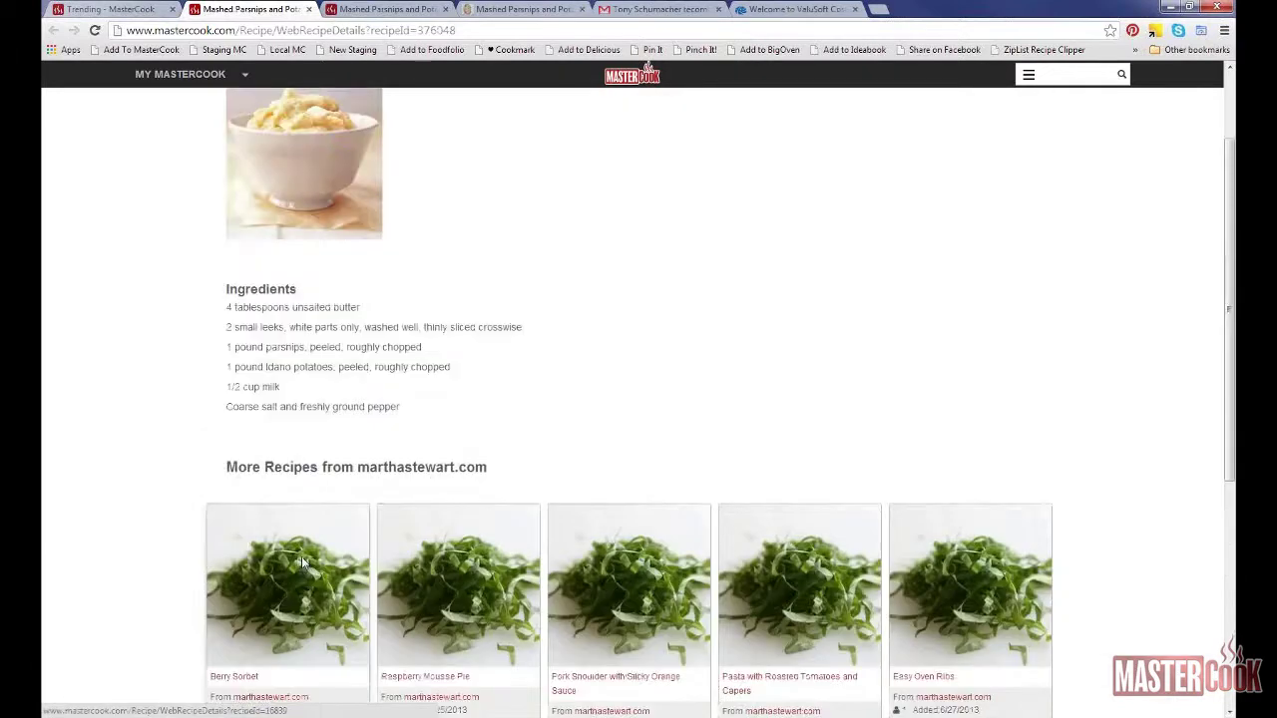
pyautogui.scroll(1, 294, 579)
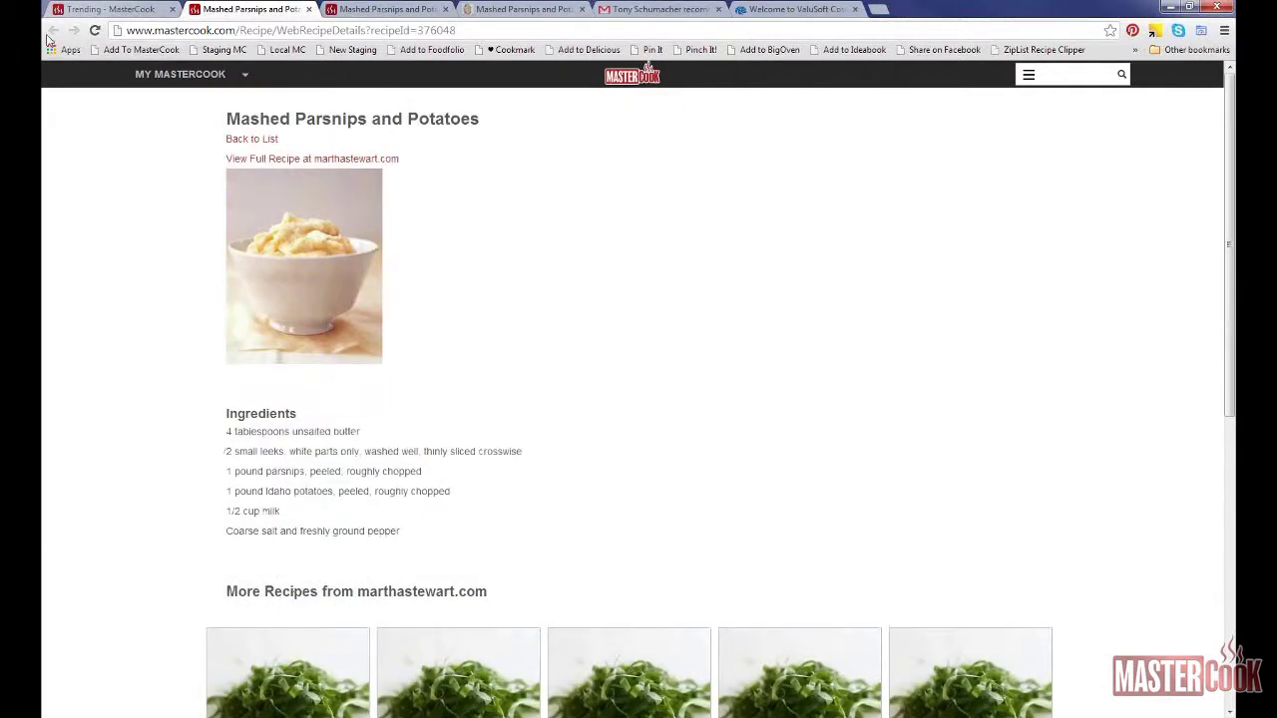
pyautogui.click(308, 8)
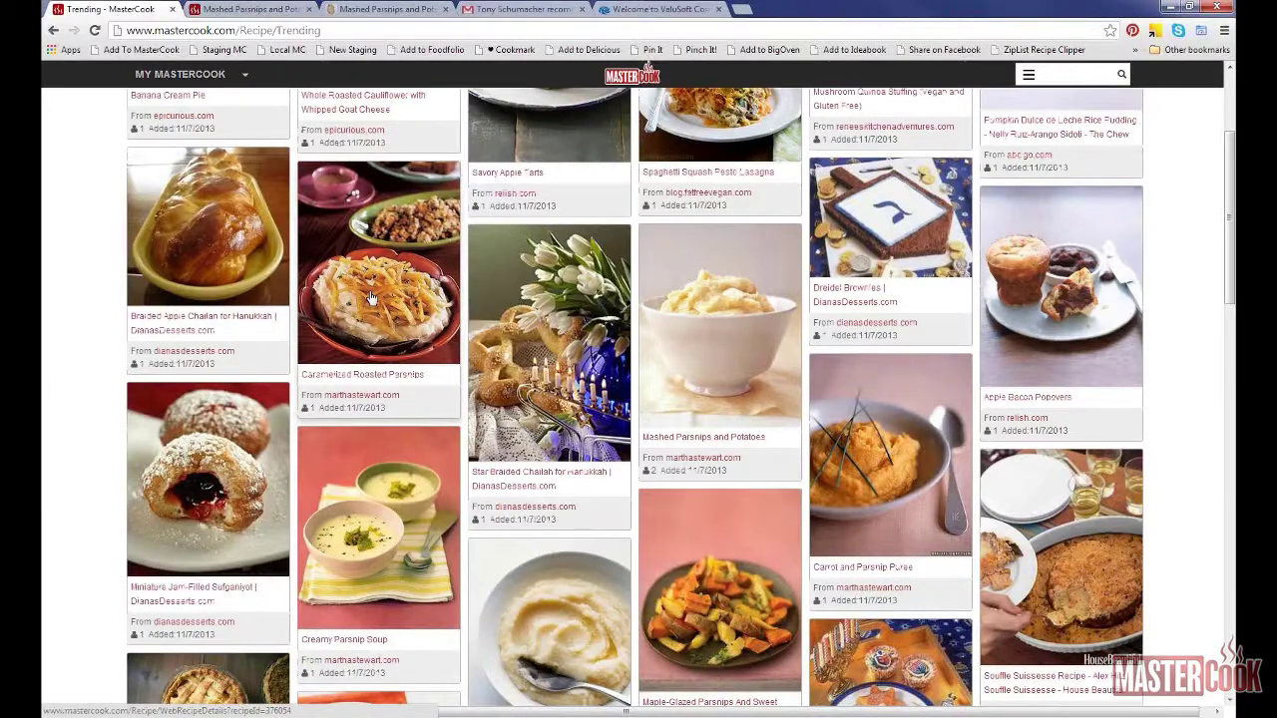
# Step: Browse the Shrimp Fettuccine with Spinach and Parmesan recipe and its ingredients, then go back to the list
pyautogui.scroll(-2, 369, 298)
pyautogui.scroll(-4, 375, 324)
pyautogui.click(475, 315)
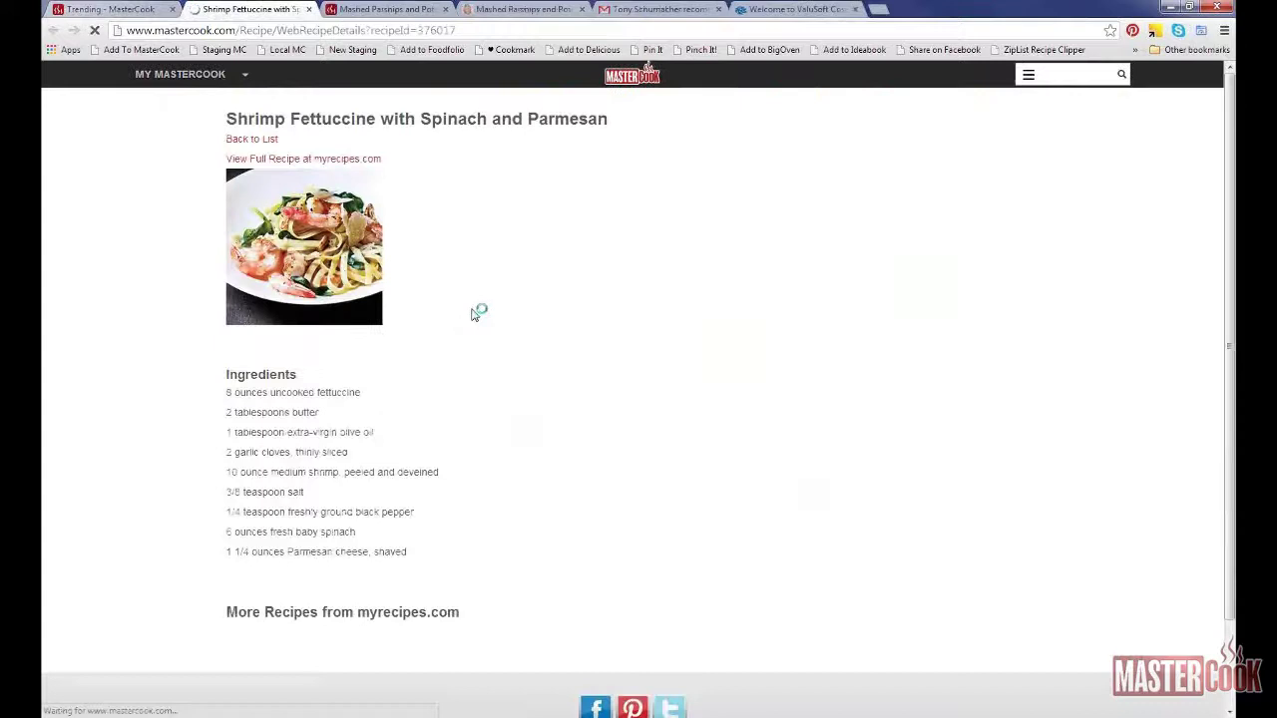
pyautogui.scroll(-2, 475, 315)
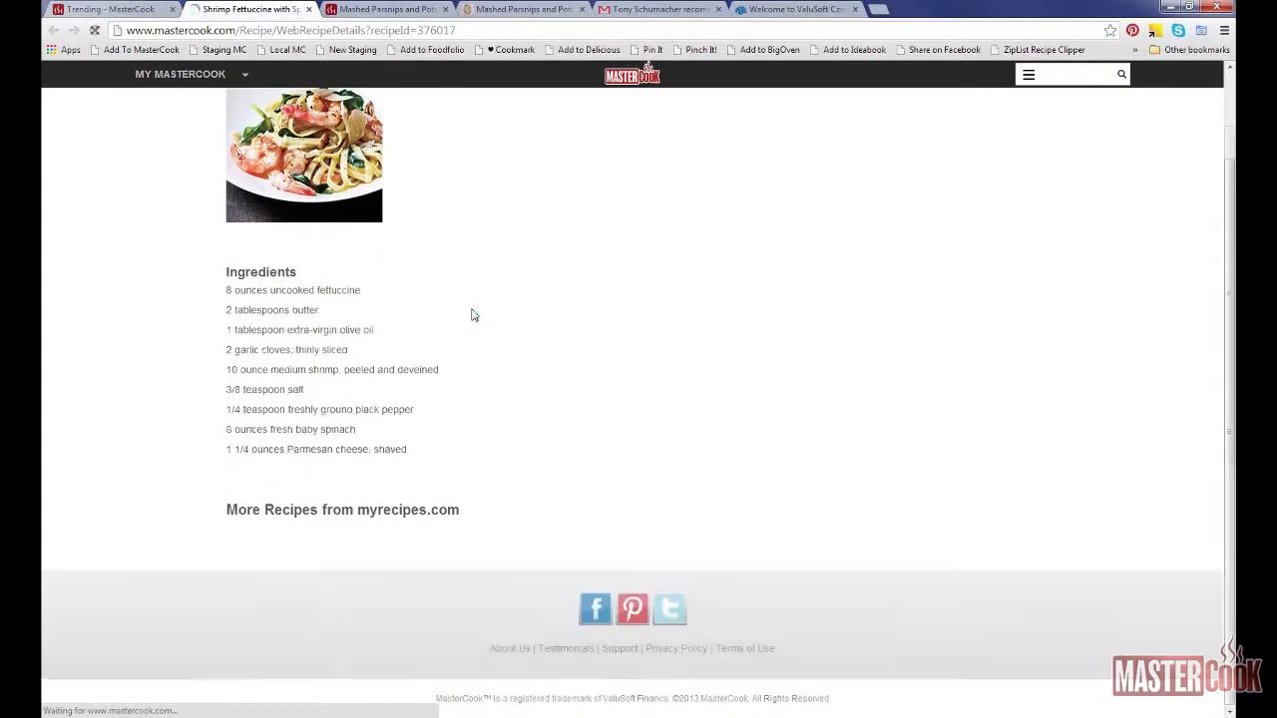
pyautogui.scroll(-1, 474, 315)
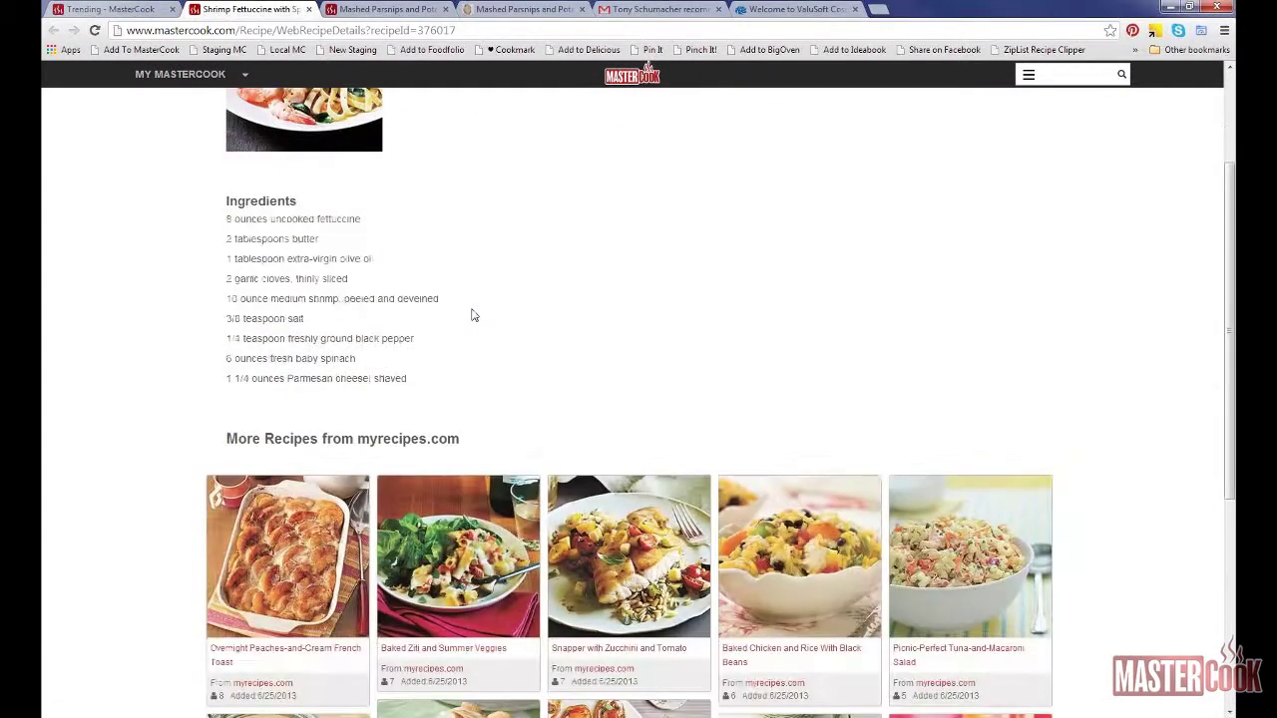
pyautogui.scroll(-3, 474, 315)
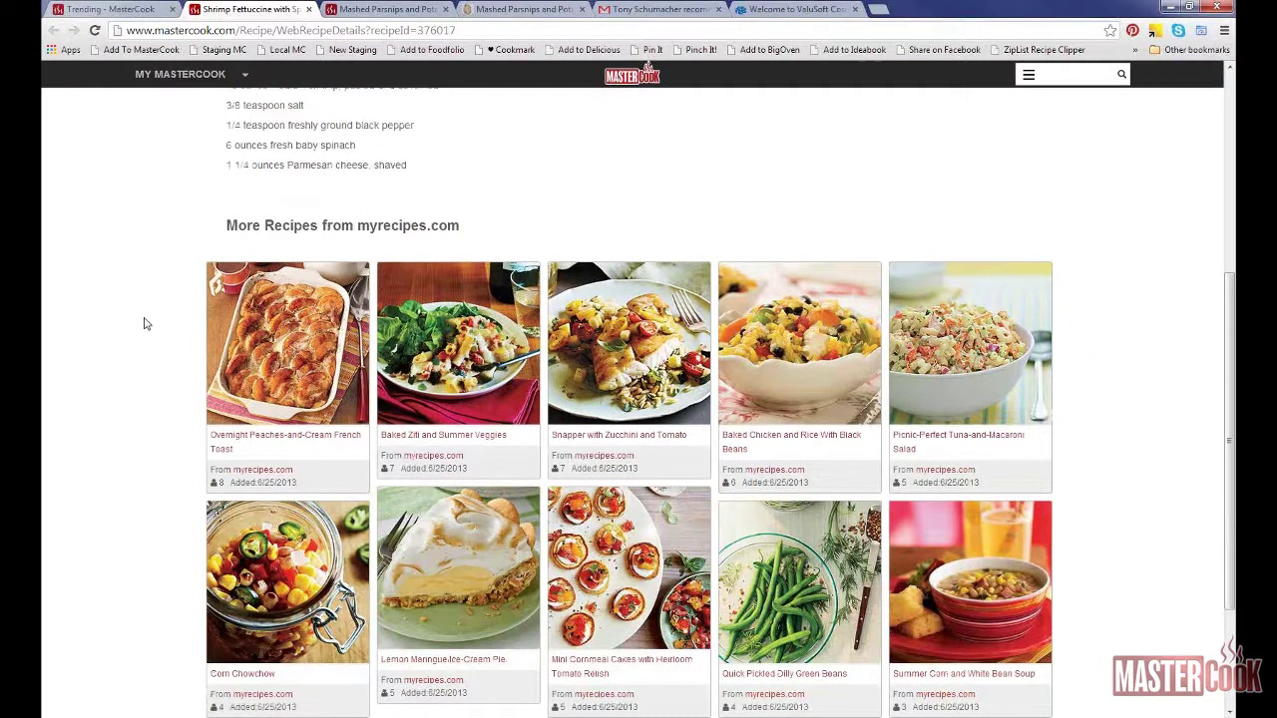
pyautogui.scroll(5, 143, 323)
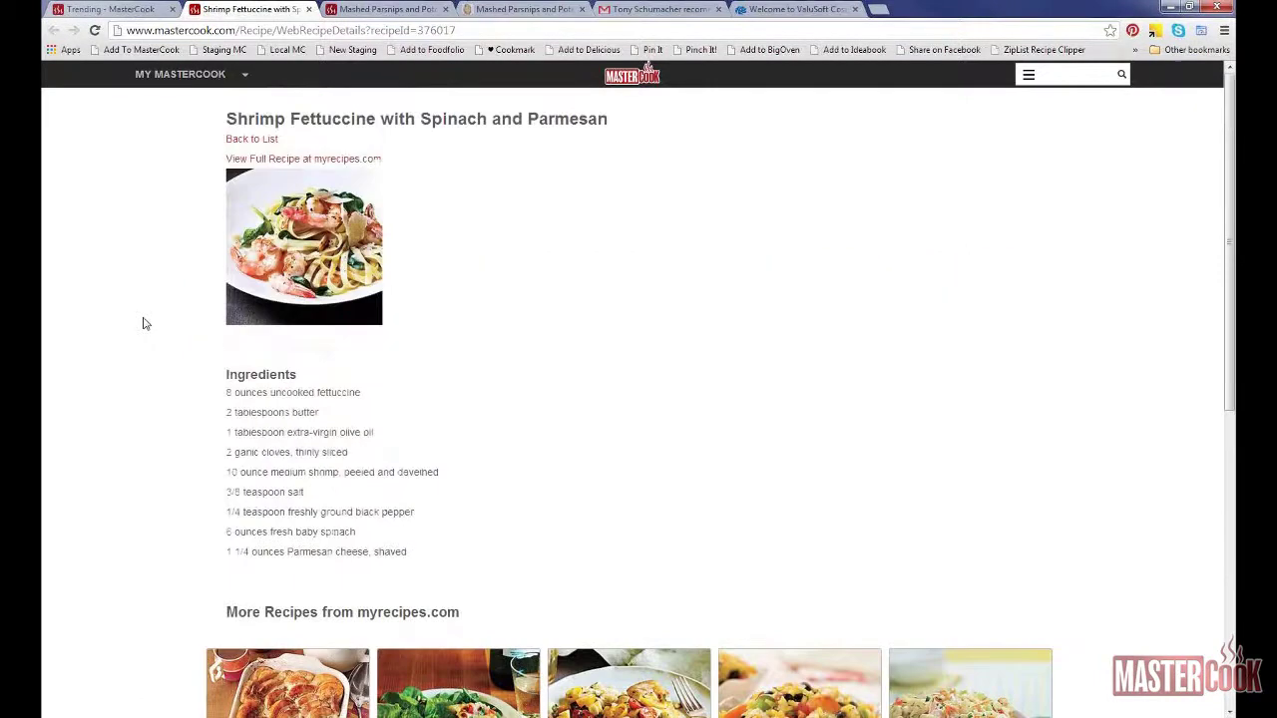
pyautogui.click(249, 141)
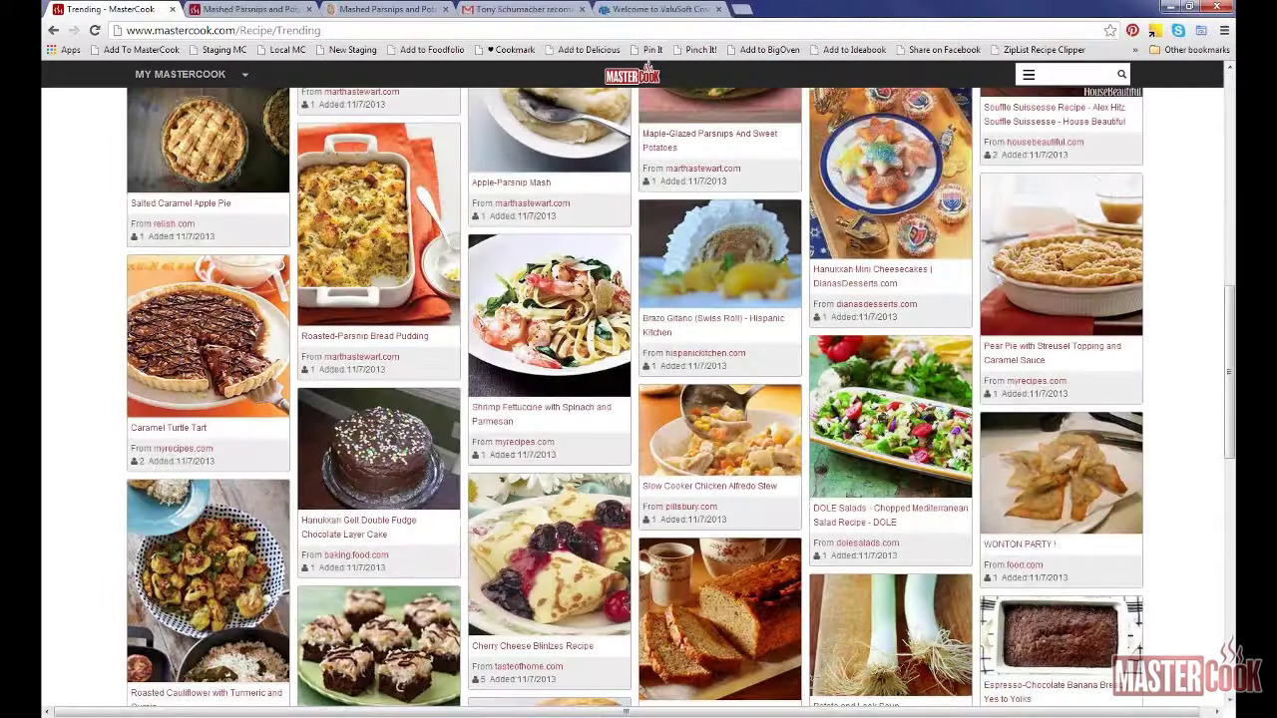
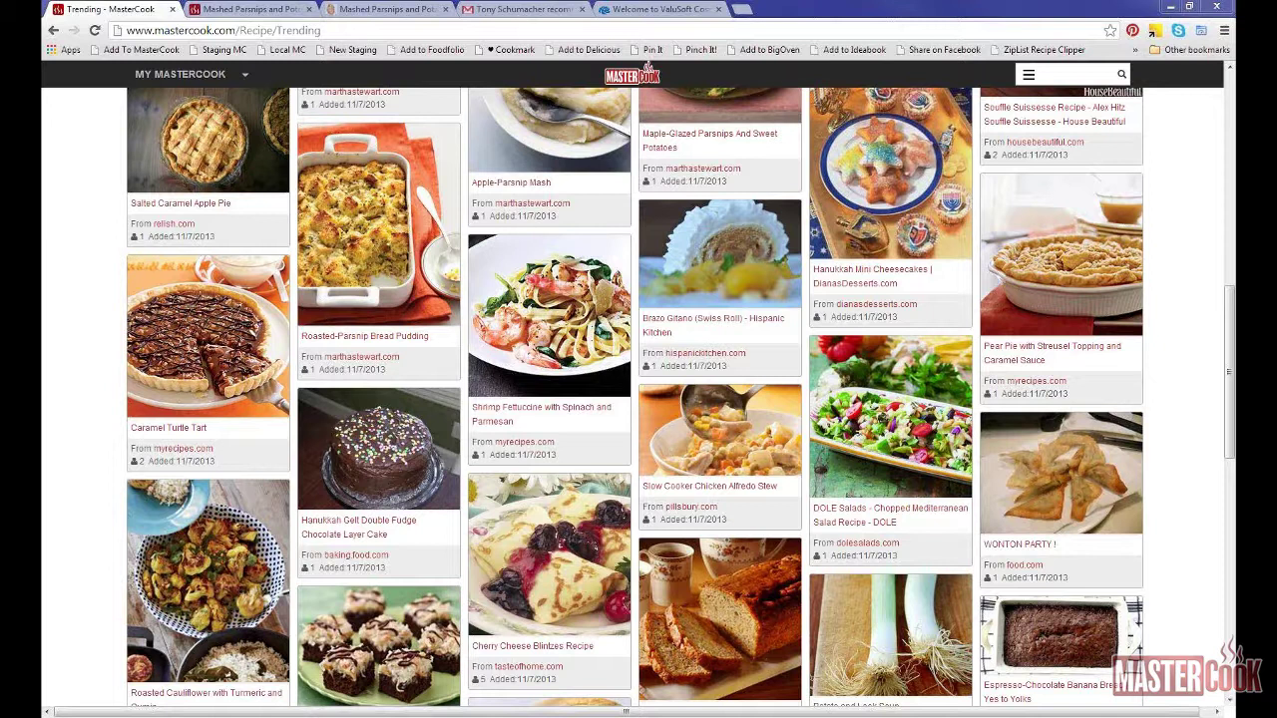
# Step: Open the Roasted-Parsnip Bread Pudding recipe, then go to the Food Network website in another tab
pyautogui.click(322, 339)
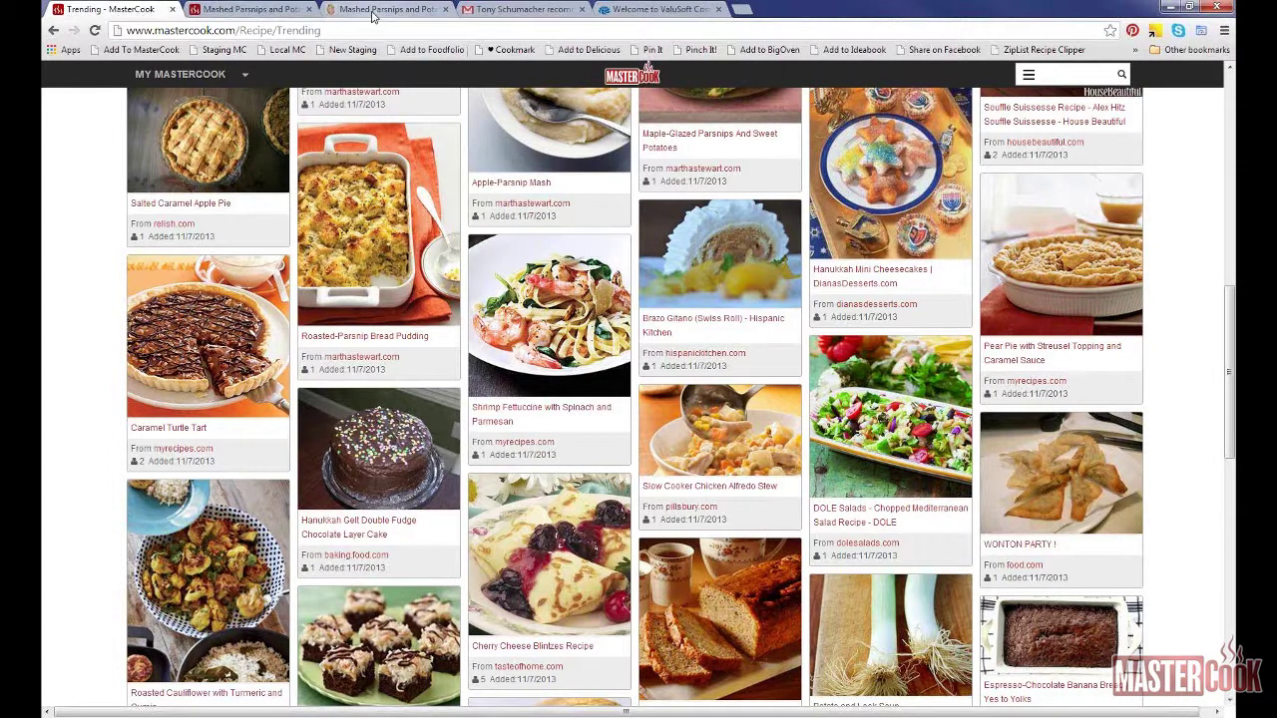
pyautogui.click(374, 10)
pyautogui.write('food')
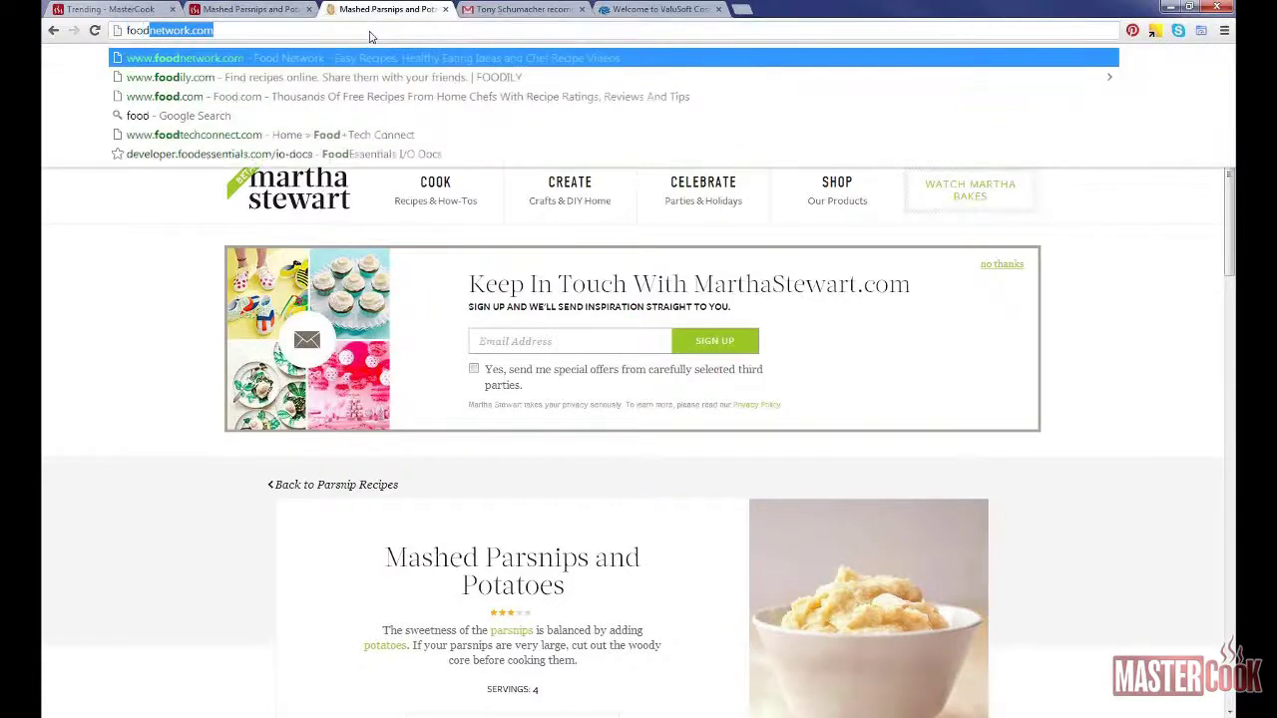
pyautogui.press('Return')
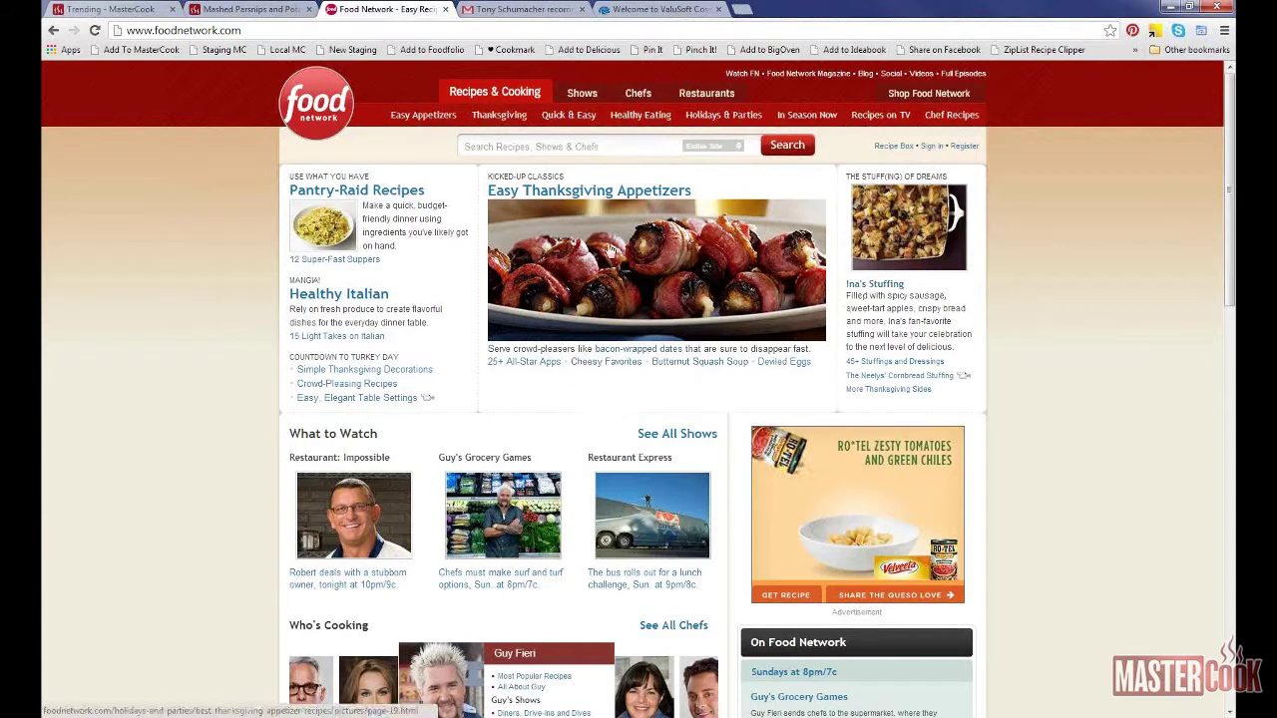
# Step: From the Easy Thanksgiving Appetizers gallery, open Hot Spinach and Artichoke Dip and dismiss the ad popup
pyautogui.click(496, 307)
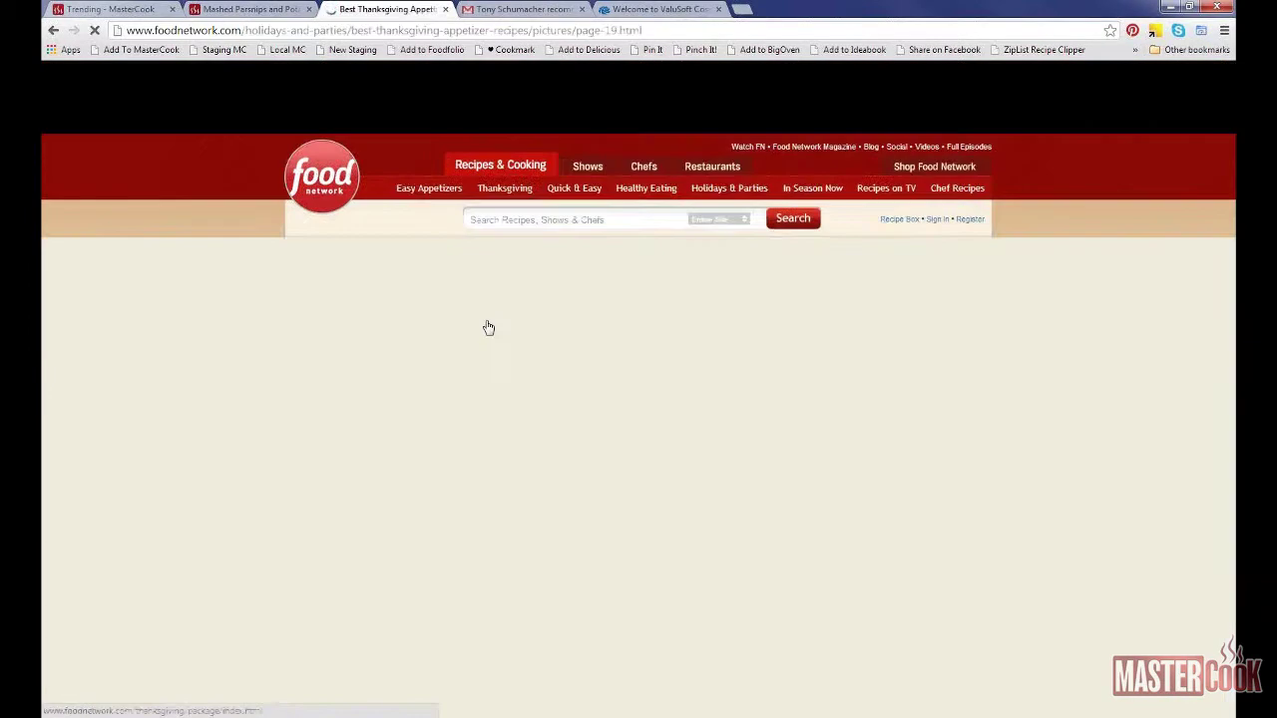
pyautogui.scroll(-7, 489, 379)
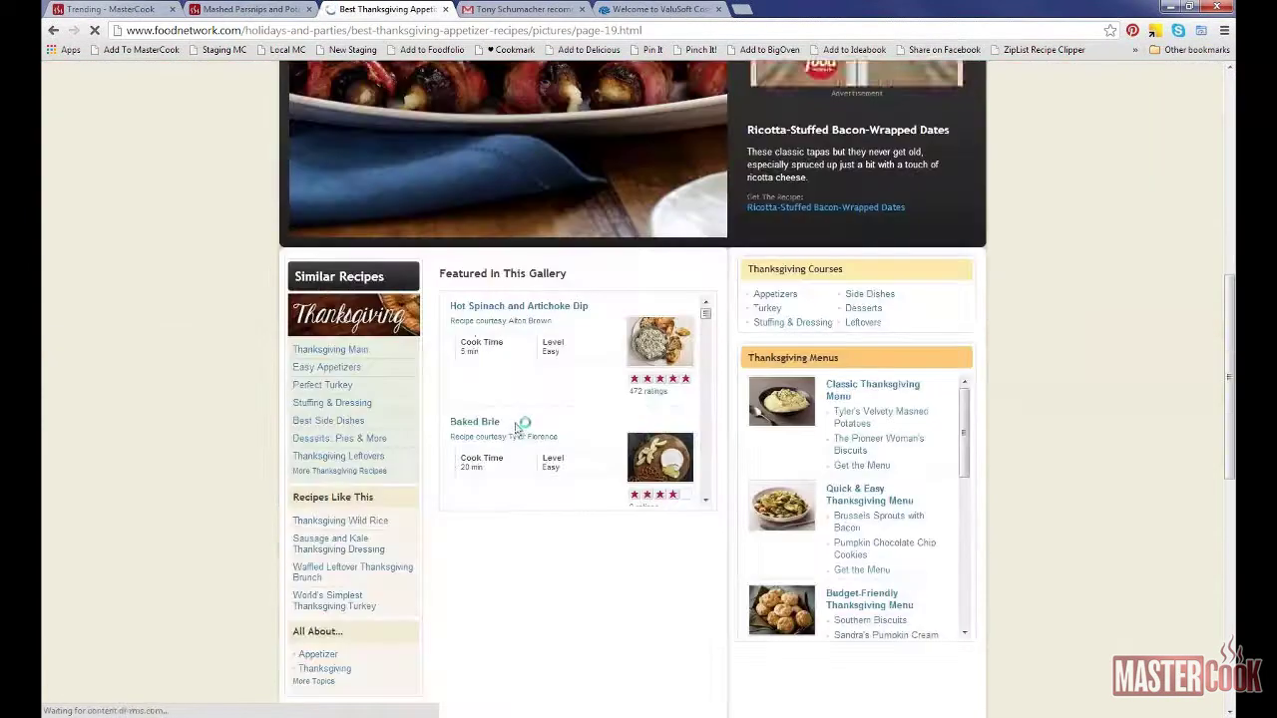
pyautogui.click(512, 311)
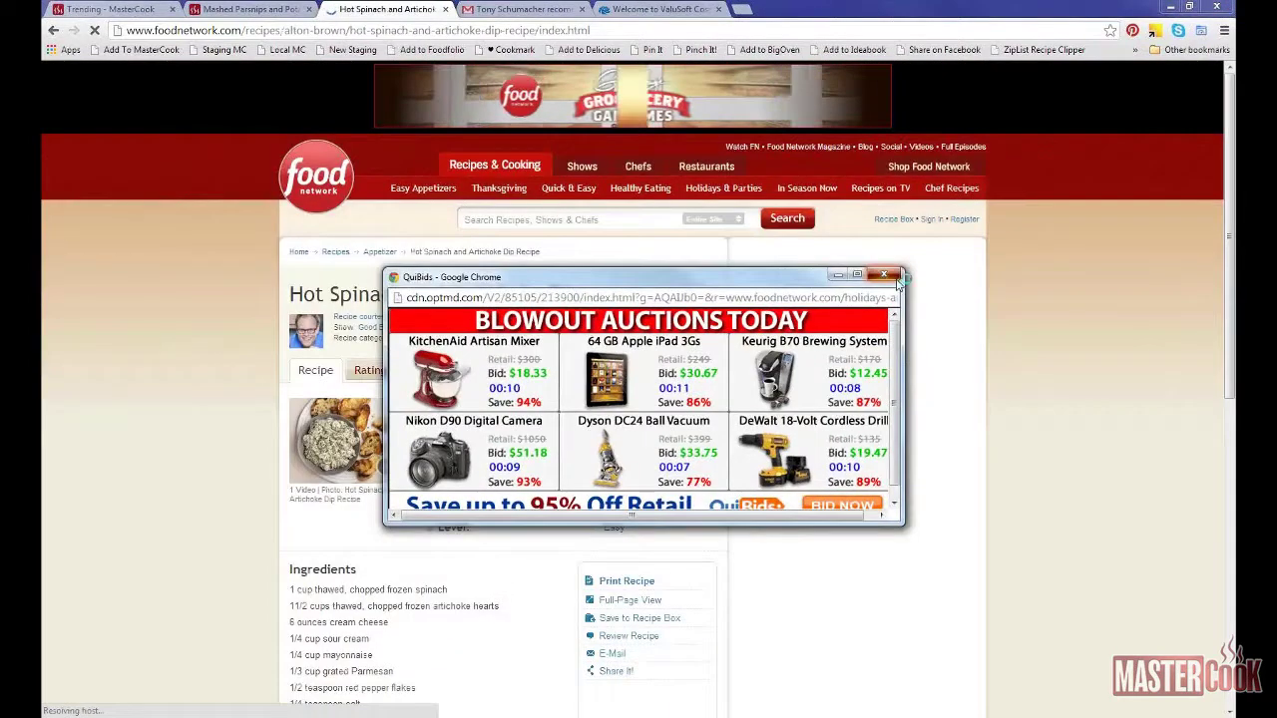
pyautogui.click(884, 275)
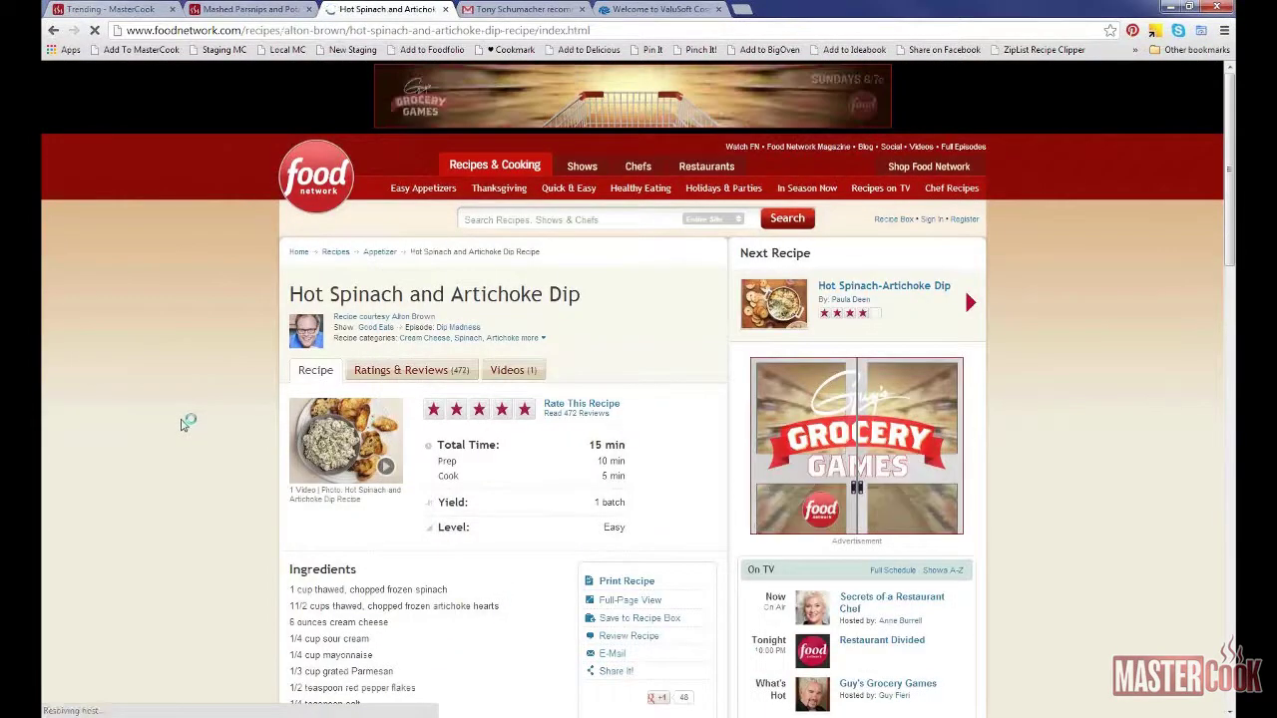
pyautogui.scroll(-1, 179, 407)
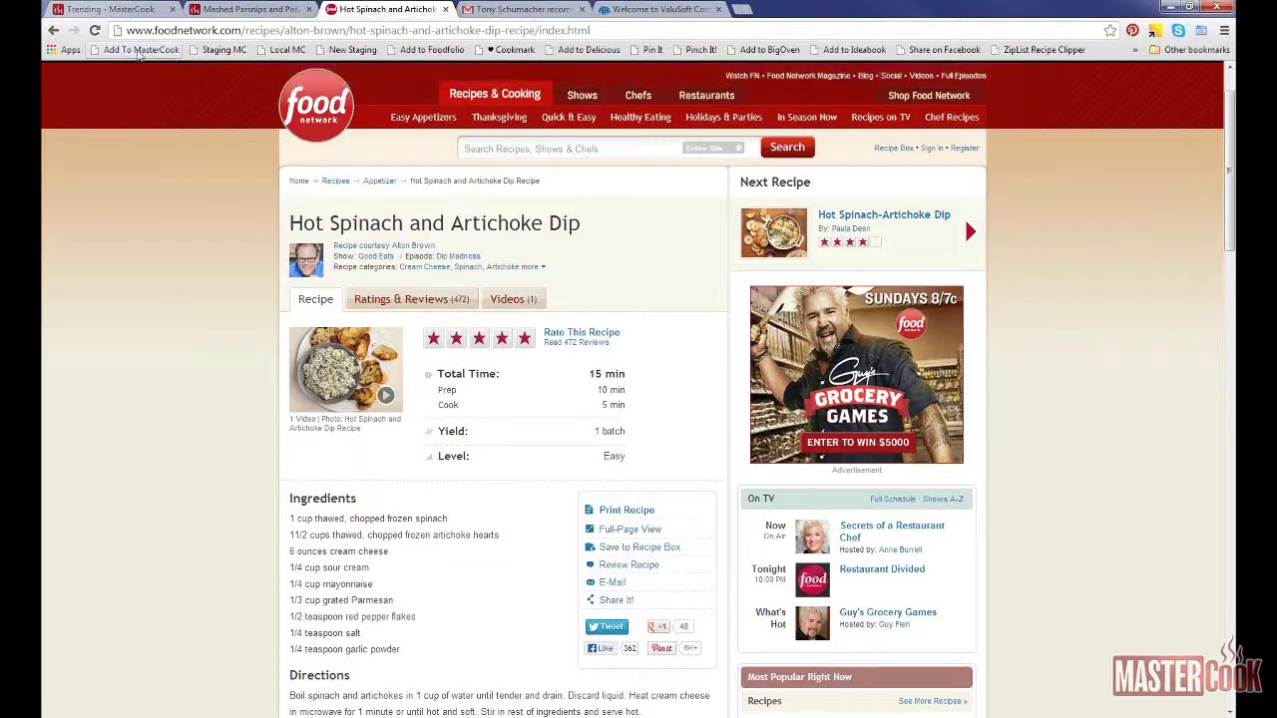
# Step: Send the dip to MasterCook Web Import, keeping My Web Imports, and review its ingredients and instructions
pyautogui.click(141, 50)
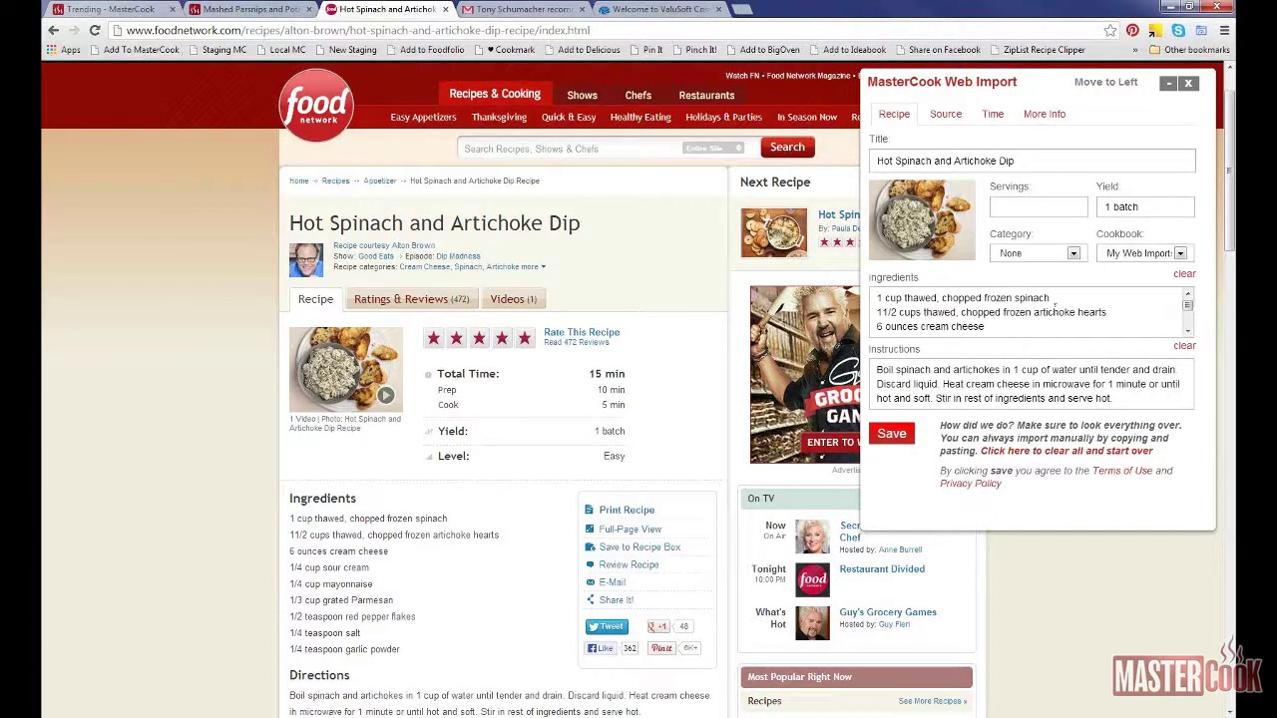
pyautogui.click(1074, 253)
pyautogui.click(1073, 254)
pyautogui.click(1180, 254)
pyautogui.click(1181, 256)
pyautogui.click(1187, 331)
pyautogui.click(1188, 331)
pyautogui.click(1187, 331)
pyautogui.click(1187, 331)
pyautogui.click(1187, 333)
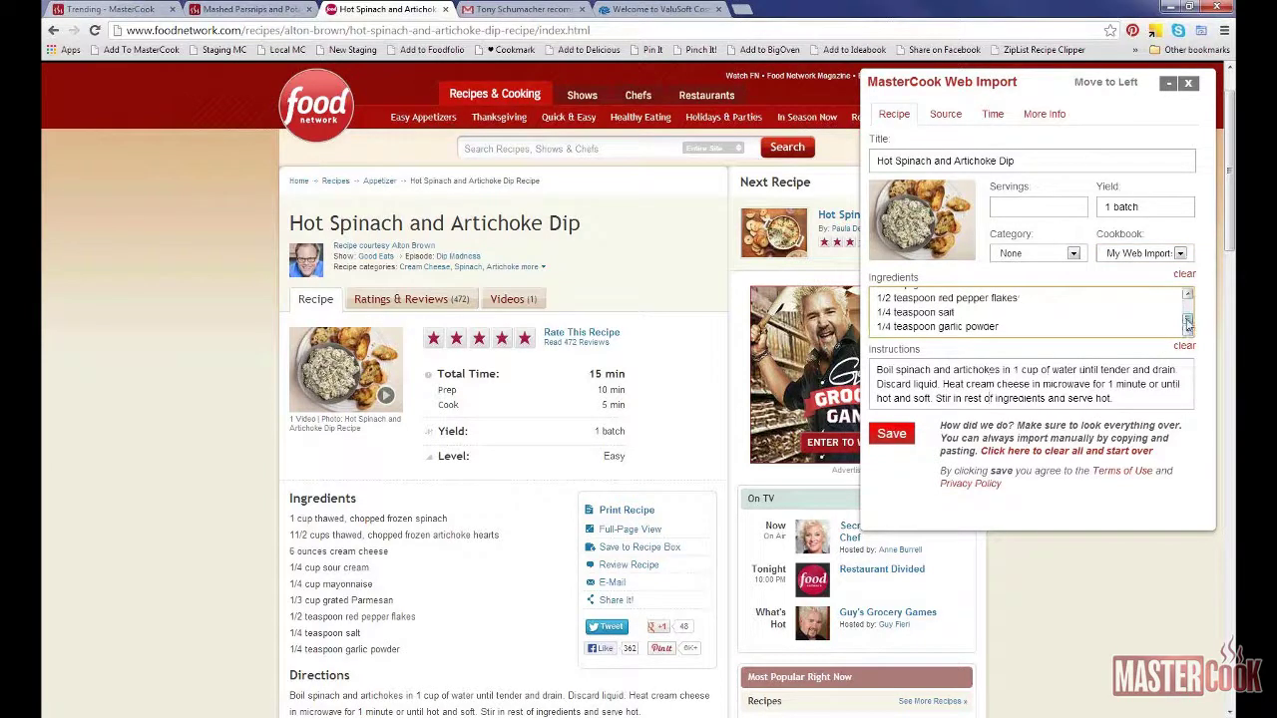
pyautogui.moveTo(1187, 321); pyautogui.dragTo(1188, 299)
pyautogui.click(1003, 385)
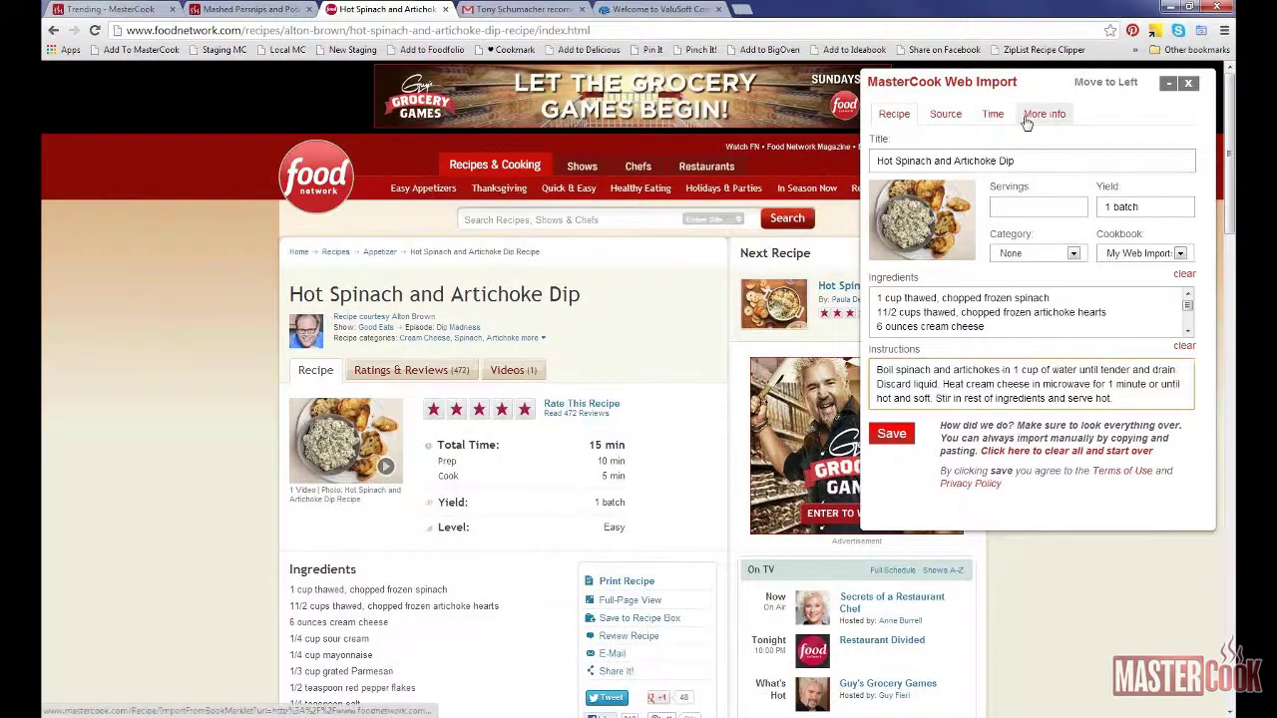
# Step: Check the More Info and Source tabs, then save the imported recipe
pyautogui.click(1025, 117)
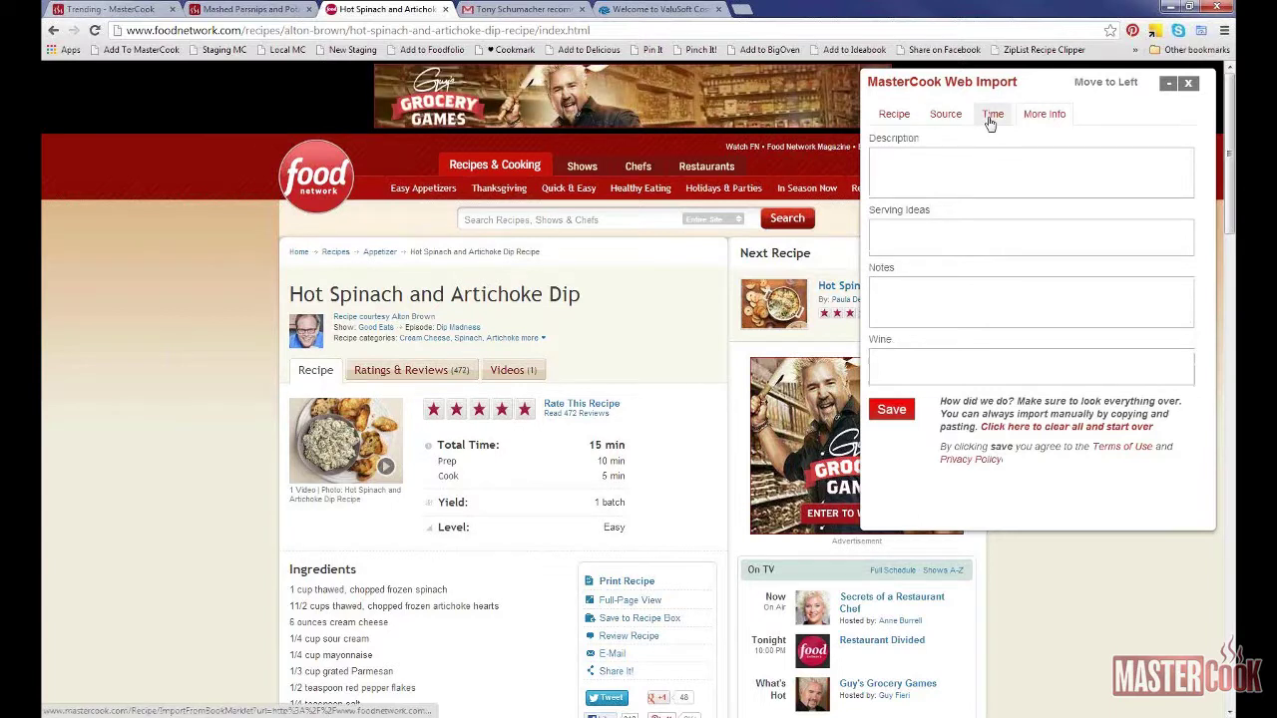
pyautogui.click(956, 117)
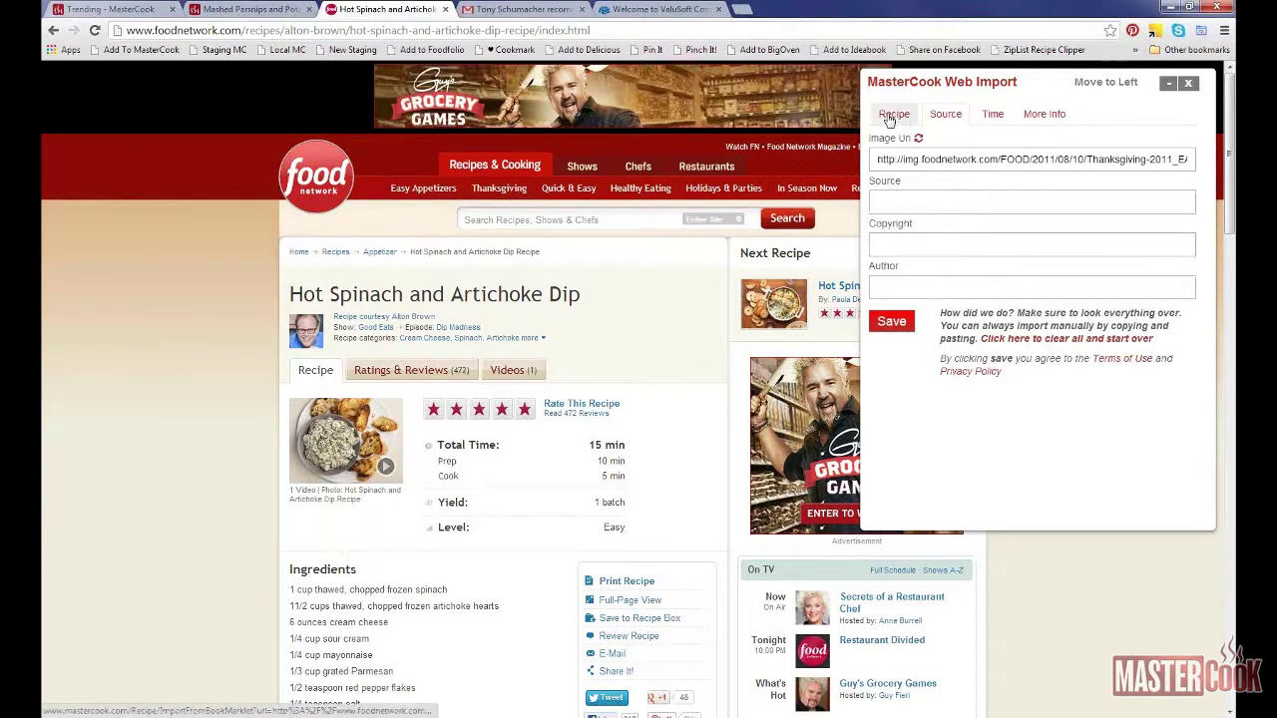
pyautogui.click(890, 117)
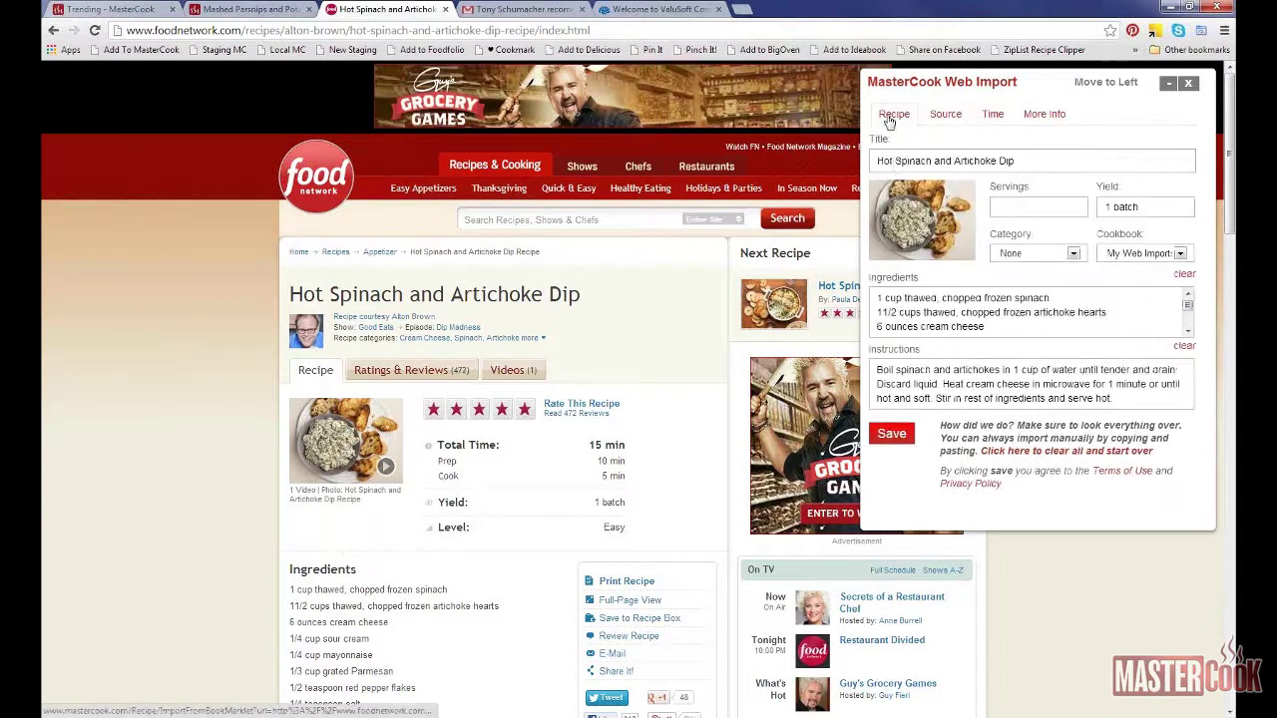
pyautogui.click(892, 436)
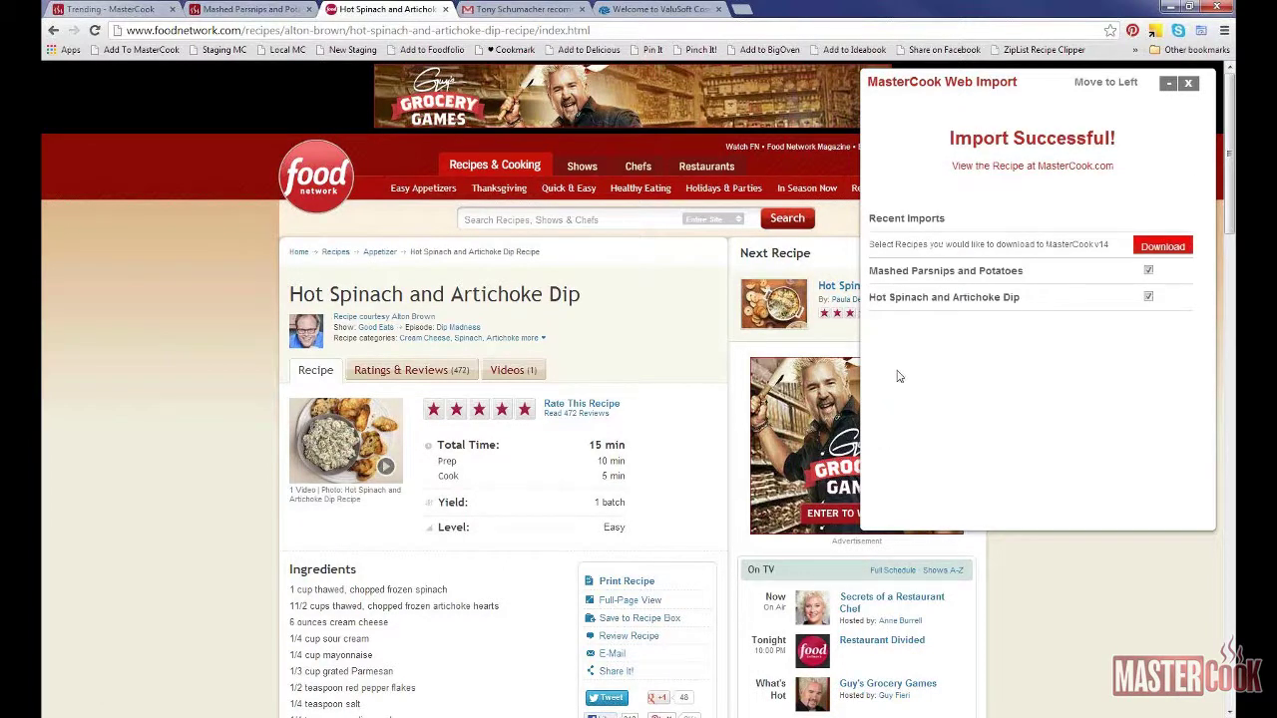
# Step: View the saved Hot Spinach and Artichoke Dip on MasterCook.com and start adding it to a shopping list
pyautogui.click(1001, 168)
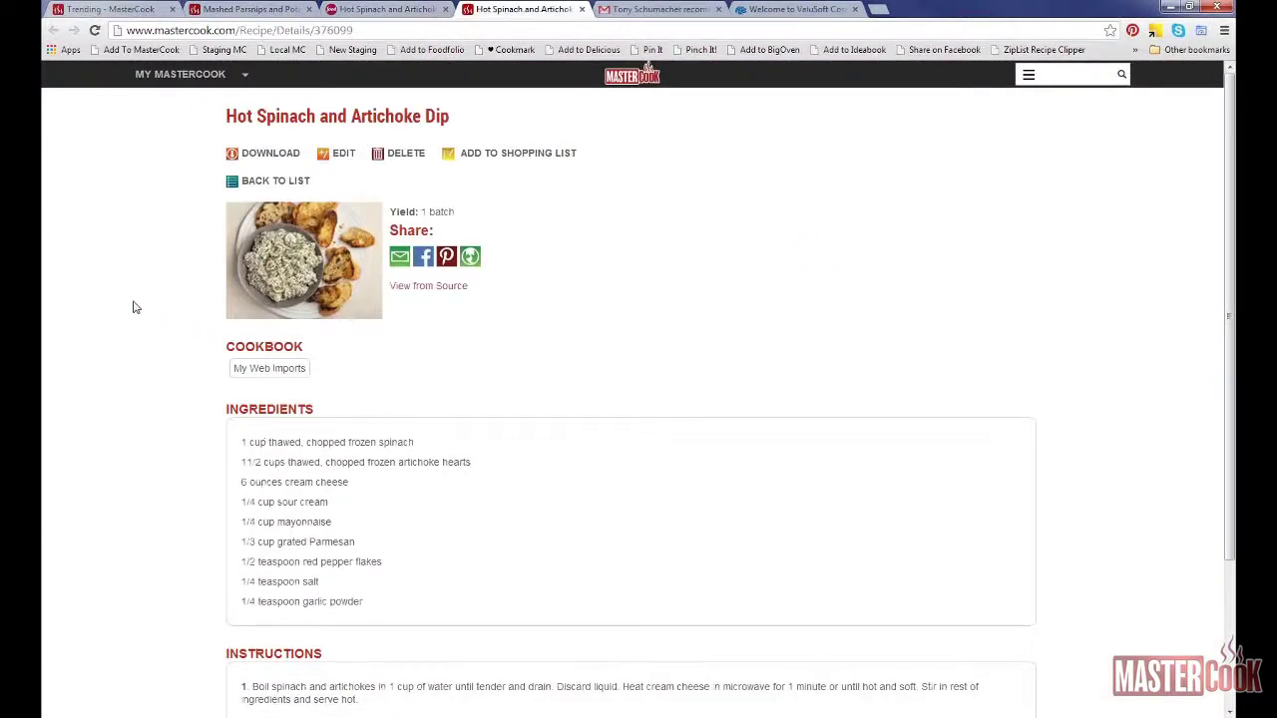
pyautogui.scroll(-1, 132, 307)
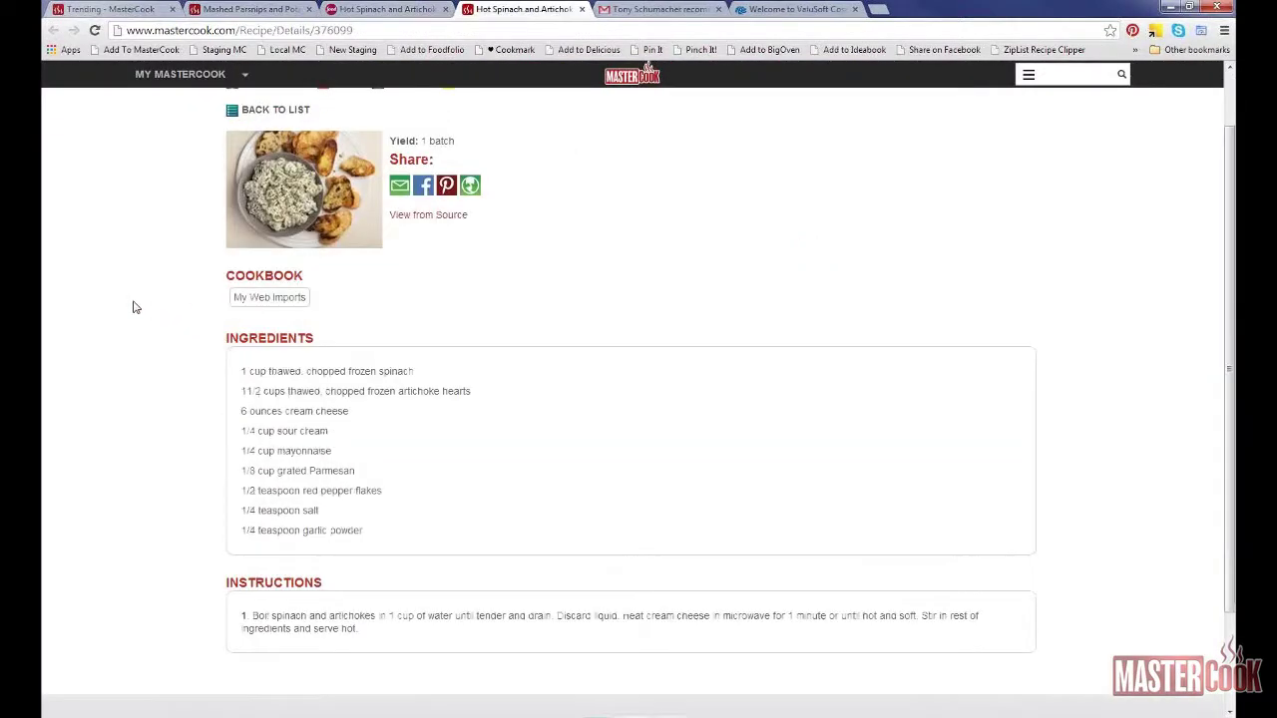
pyautogui.scroll(1, 132, 307)
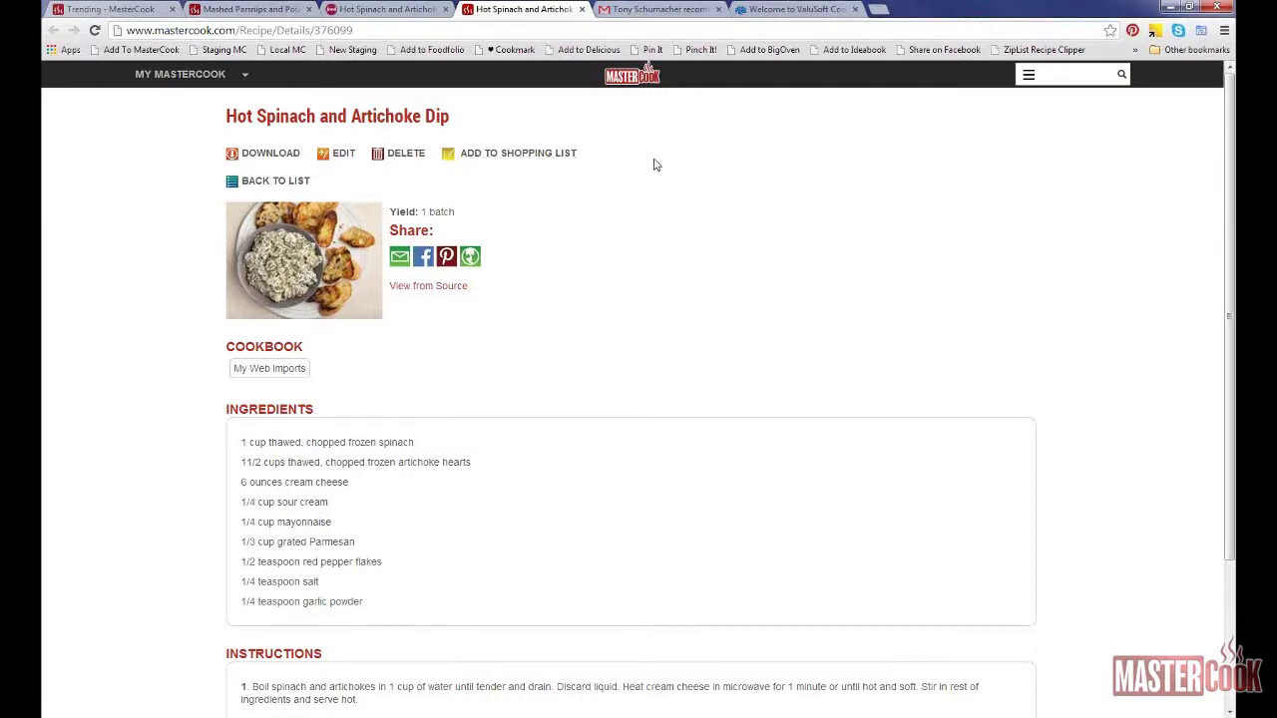
pyautogui.click(483, 158)
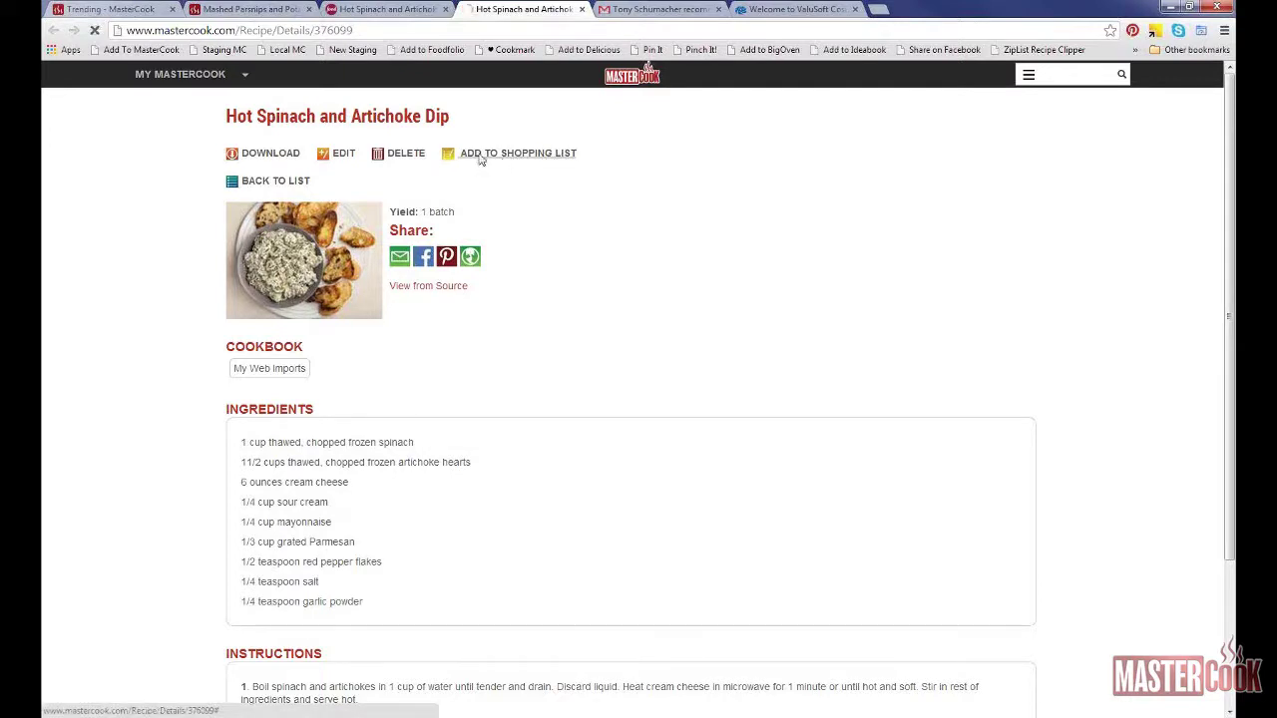
# Step: Add the dip's ingredients to the Dinner list, check the resulting items, then go to My Recipes
pyautogui.click(559, 195)
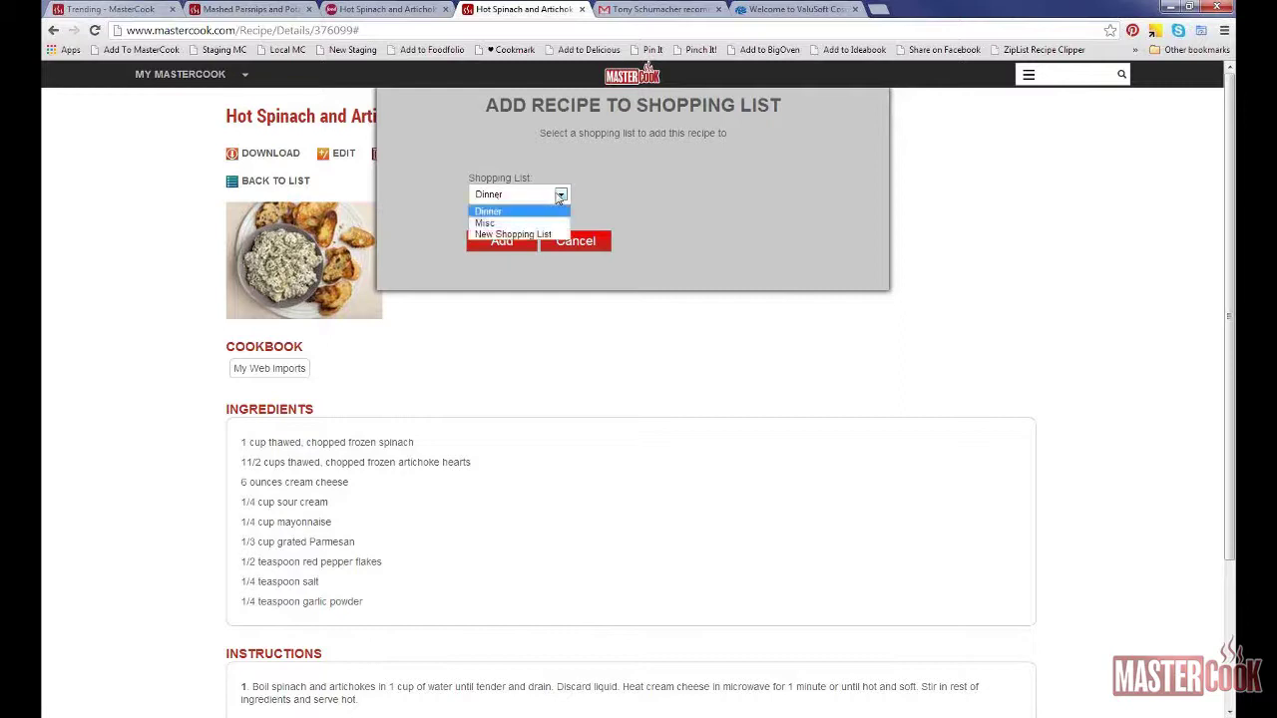
pyautogui.click(560, 196)
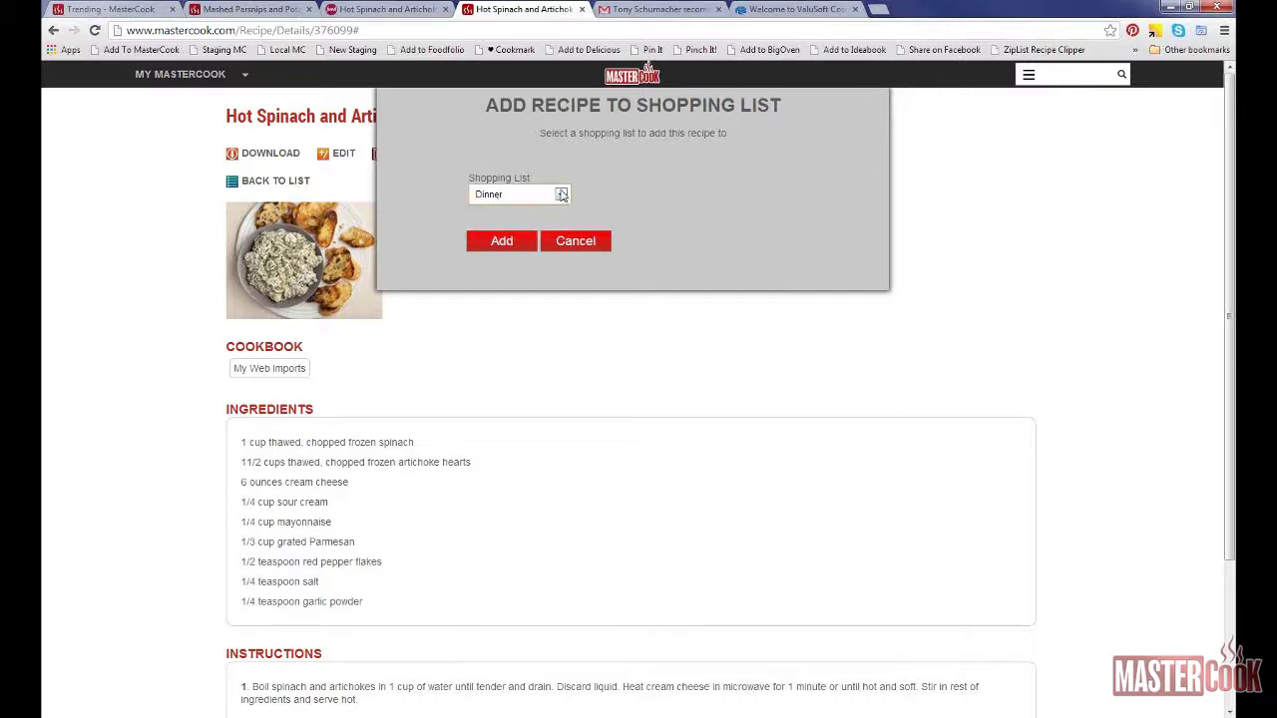
pyautogui.click(501, 245)
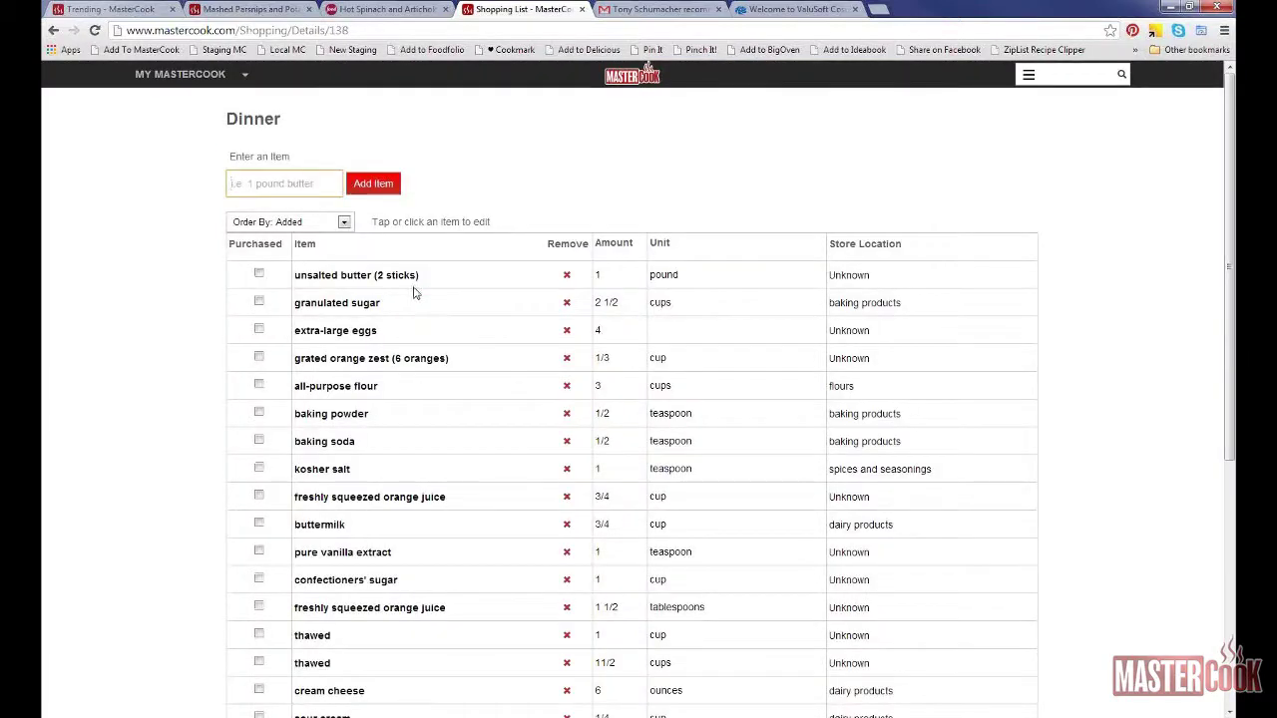
pyautogui.scroll(-3, 415, 292)
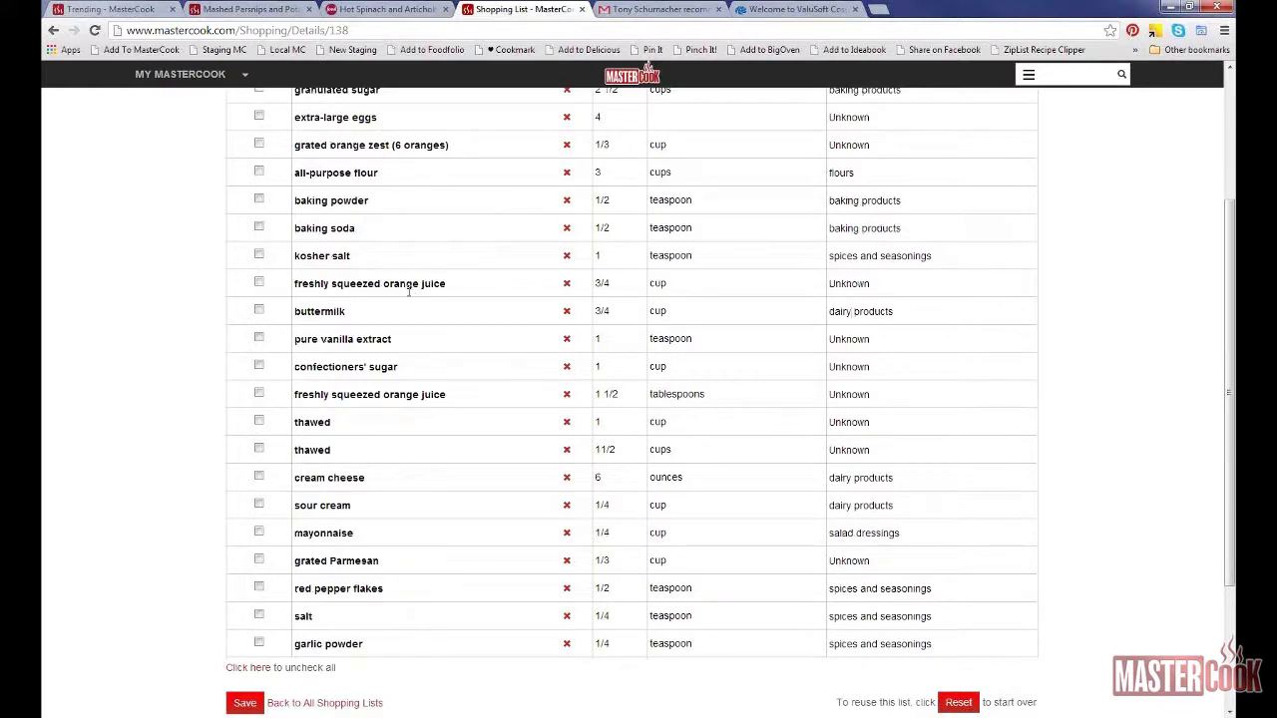
pyautogui.scroll(3, 409, 291)
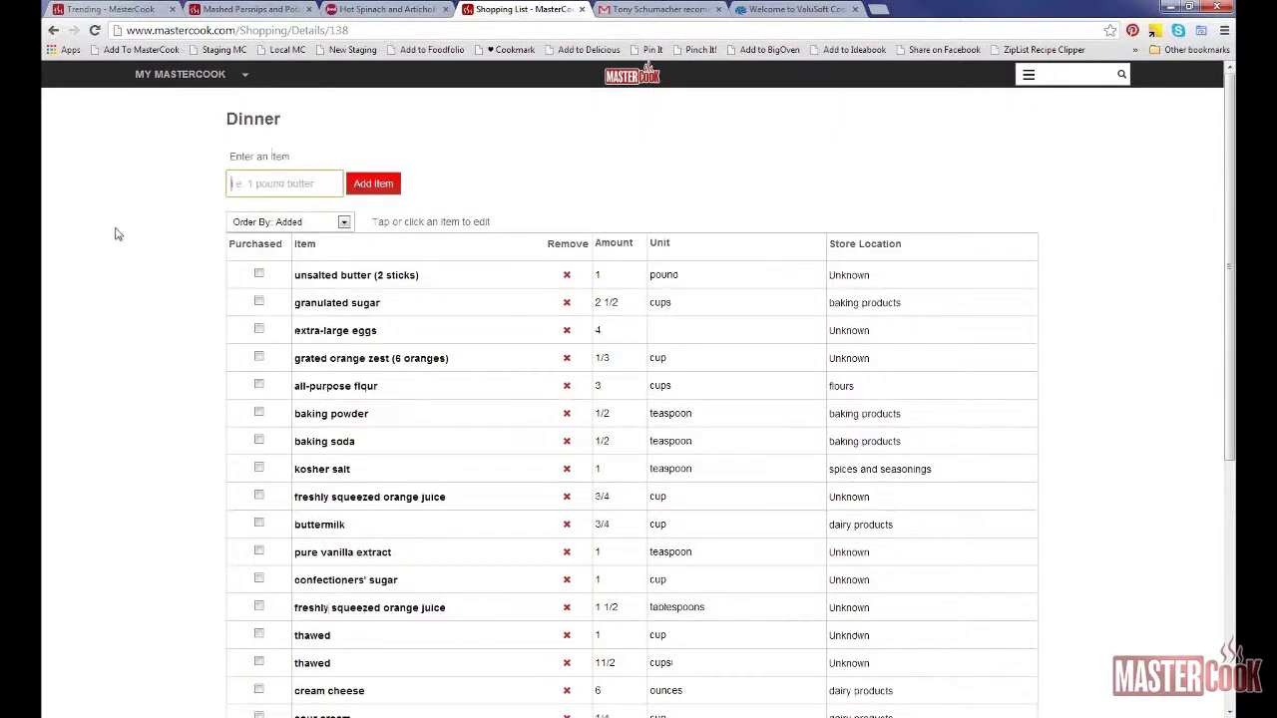
pyautogui.scroll(-4, 115, 233)
pyautogui.scroll(4, 115, 233)
pyautogui.click(172, 75)
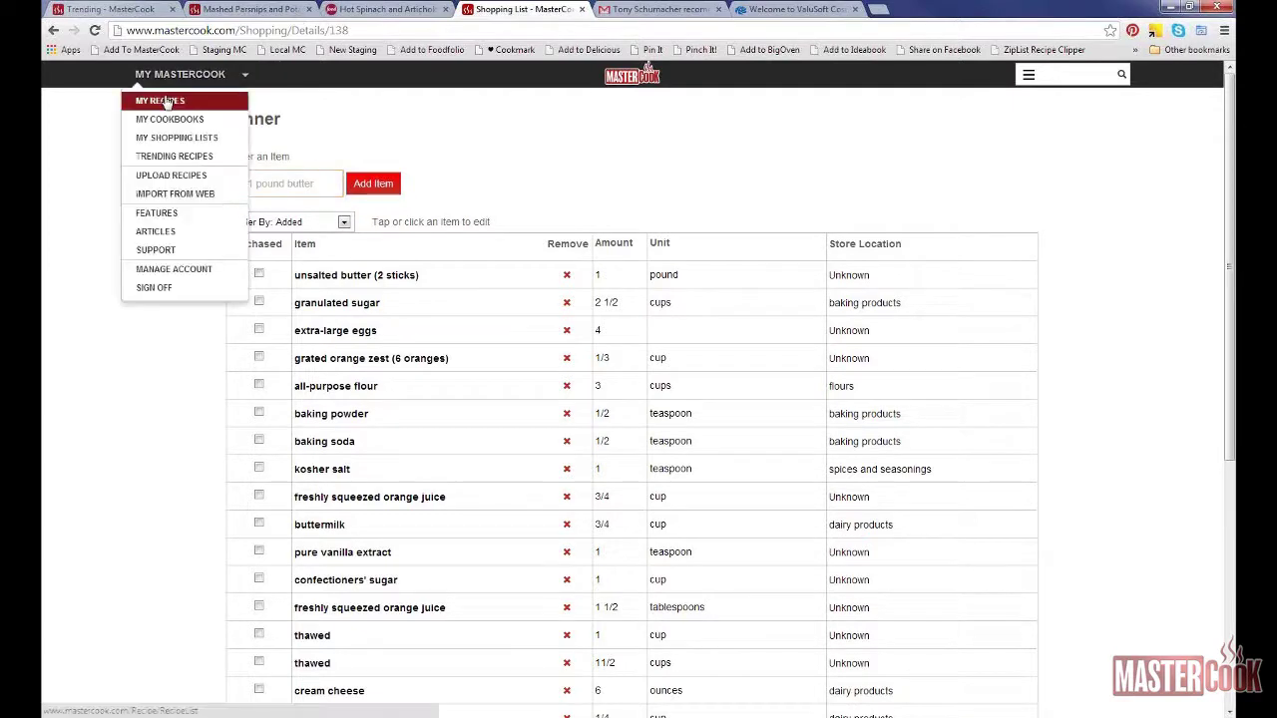
pyautogui.click(167, 103)
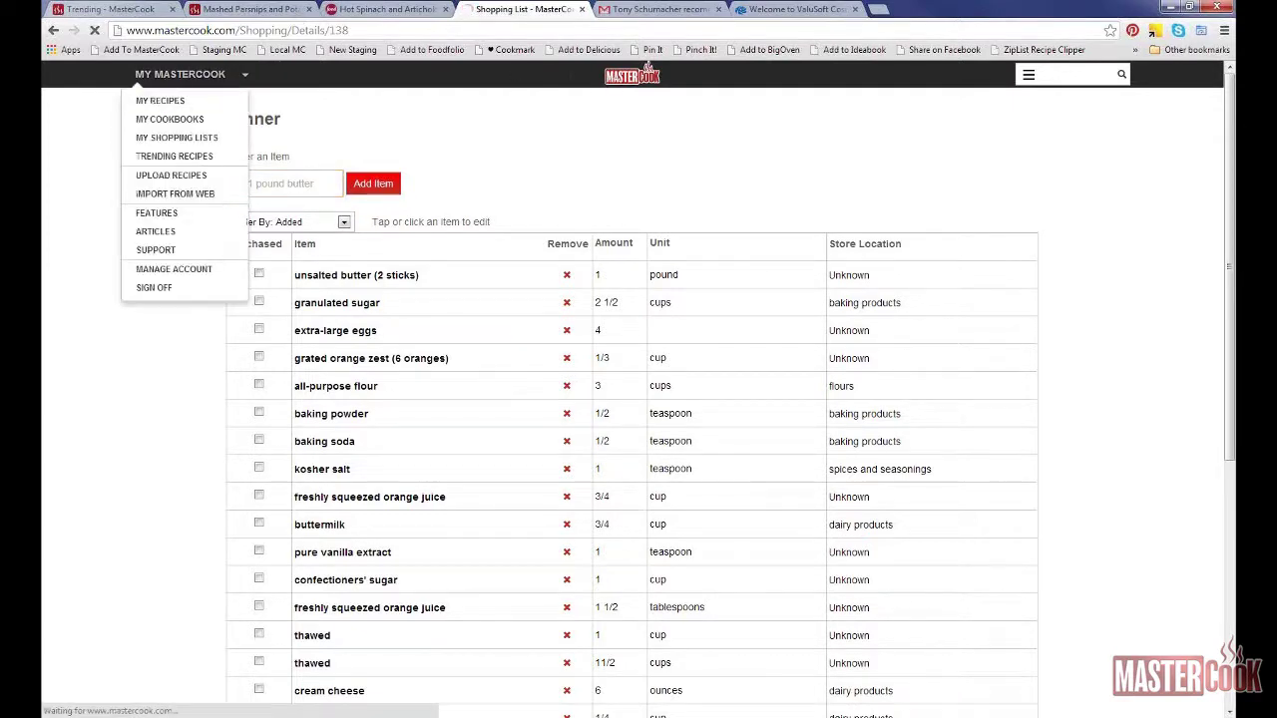